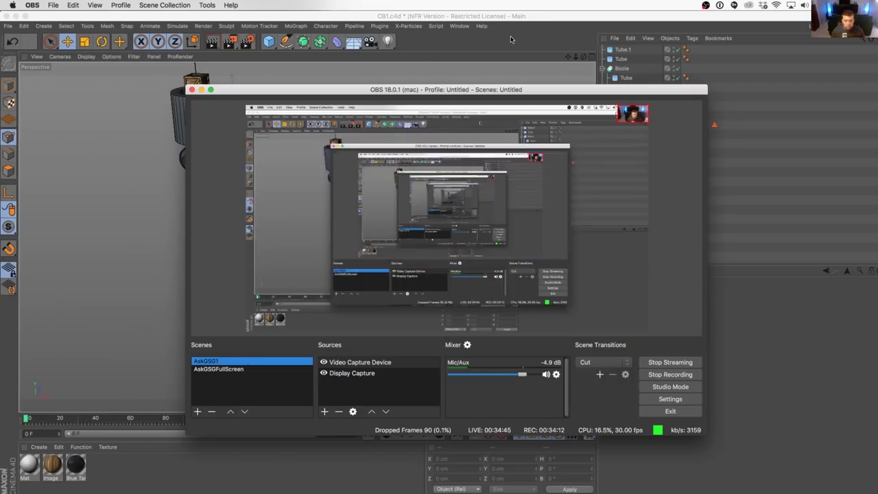
- Switch to Cinema 4D and play back the finished conveyor belt animation, stopping it around frame 210
{"action": "left_click", "coordinate": [510, 39]}
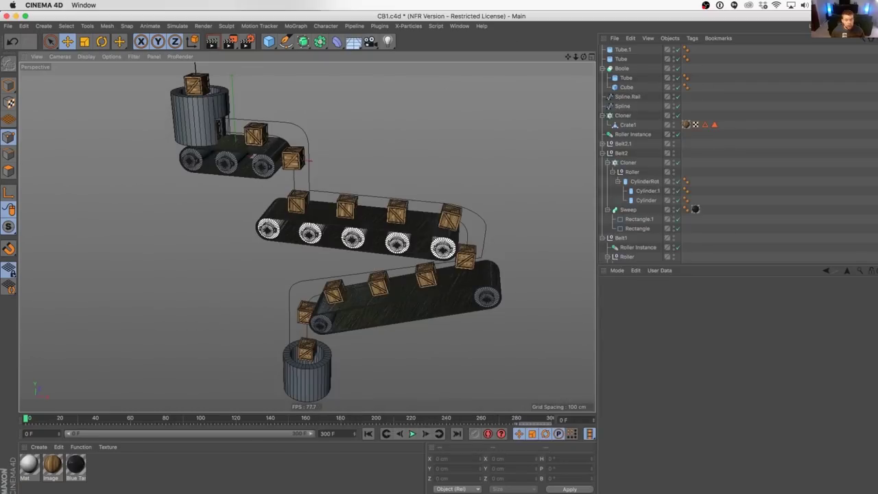
{"action": "left_click", "coordinate": [417, 434]}
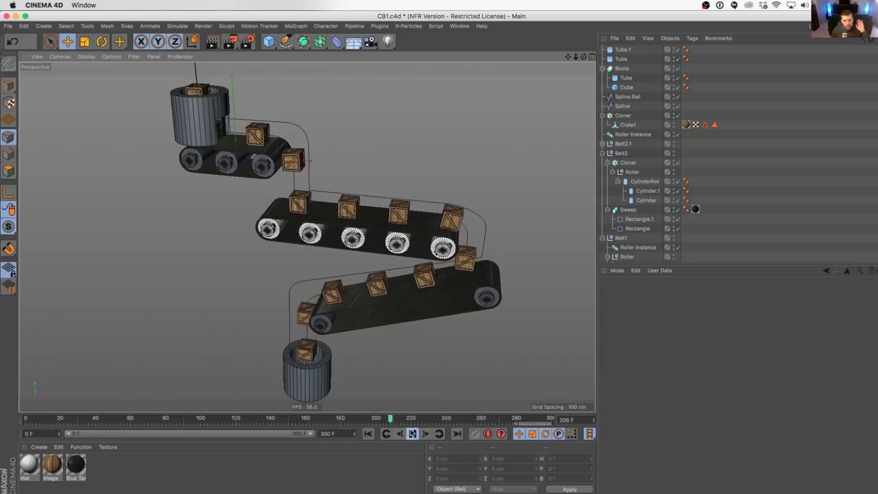
{"action": "key", "text": "F8"}
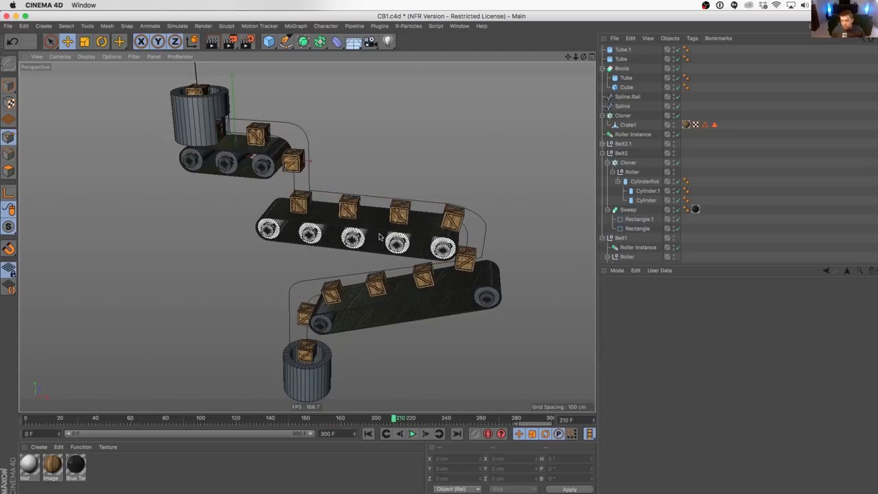
- Copy the Crate1 object and the Rectangle spline from Belt2's Sweep into a new project
{"action": "scroll", "coordinate": [635, 193], "scroll_direction": "down", "scroll_amount": 3}
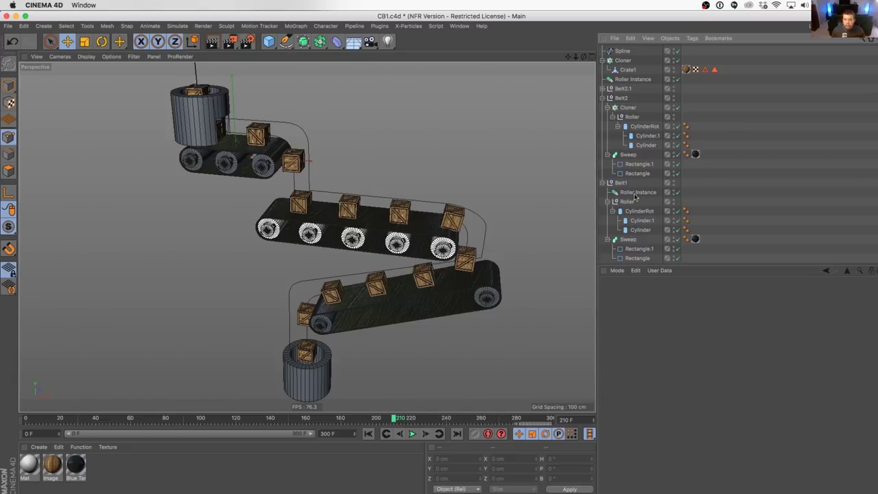
{"action": "left_click", "coordinate": [373, 213]}
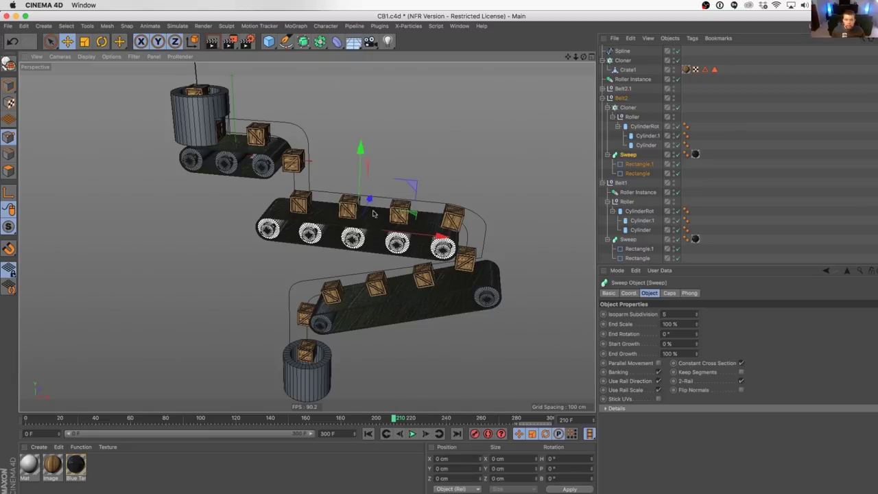
{"action": "left_click", "coordinate": [636, 175]}
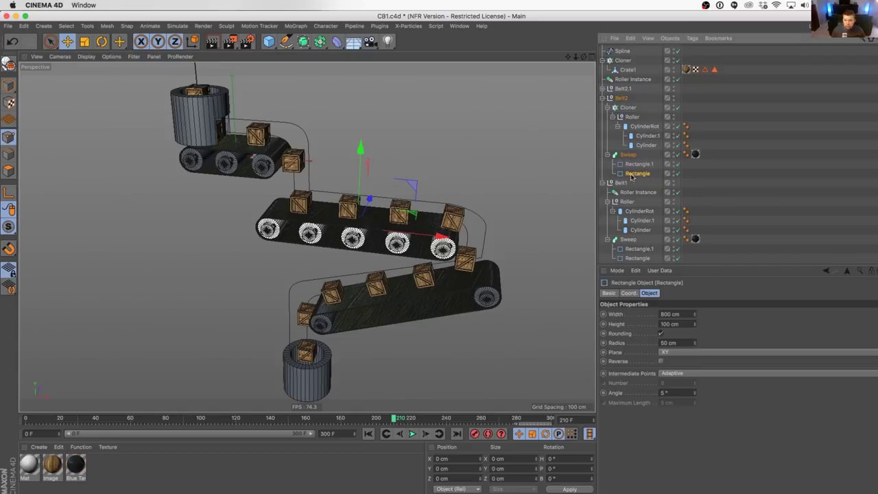
{"action": "scroll", "coordinate": [645, 234], "scroll_direction": "up", "scroll_amount": 3}
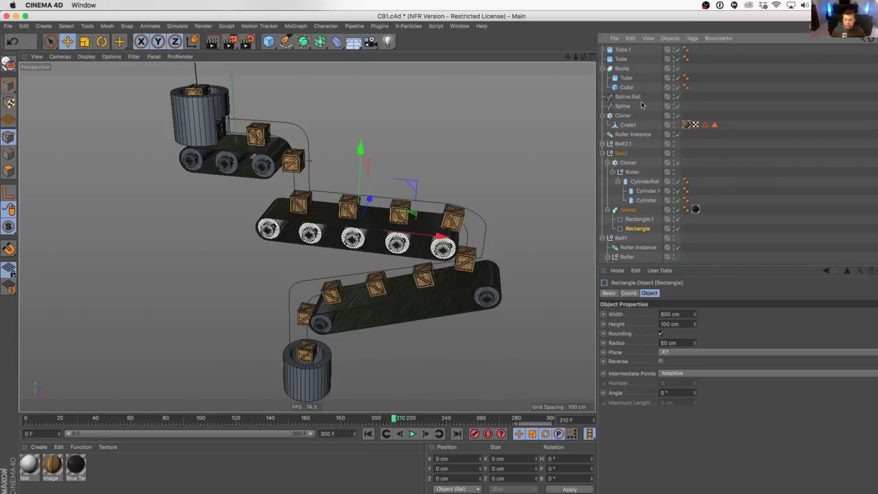
{"action": "left_click", "coordinate": [628, 125], "text": "shift"}
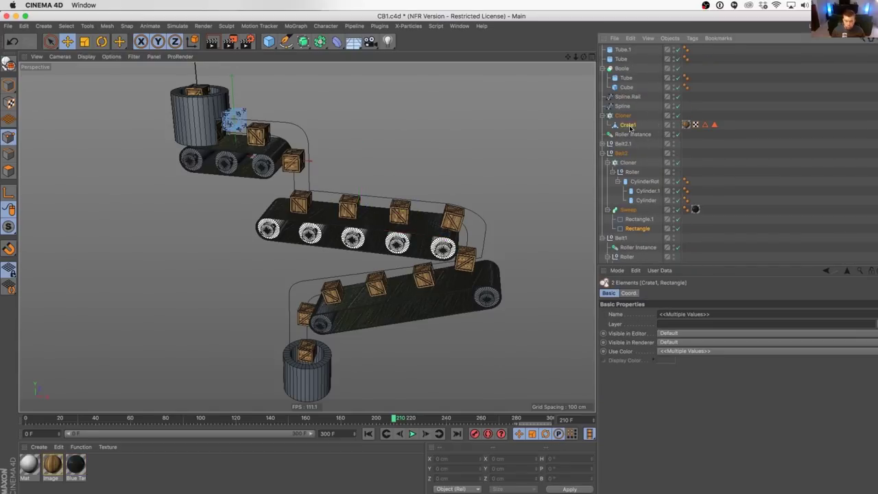
{"action": "key", "text": "super+s"}
{"action": "key", "text": "super+n"}
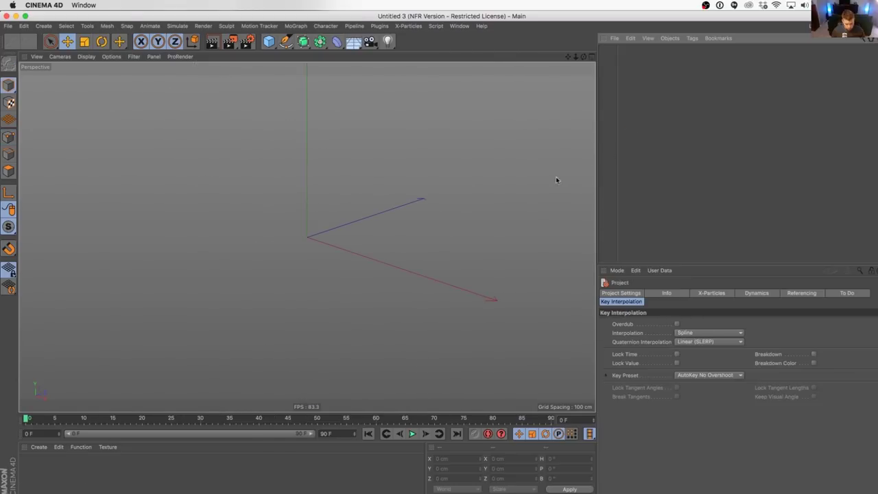
{"action": "key", "text": "super+v"}
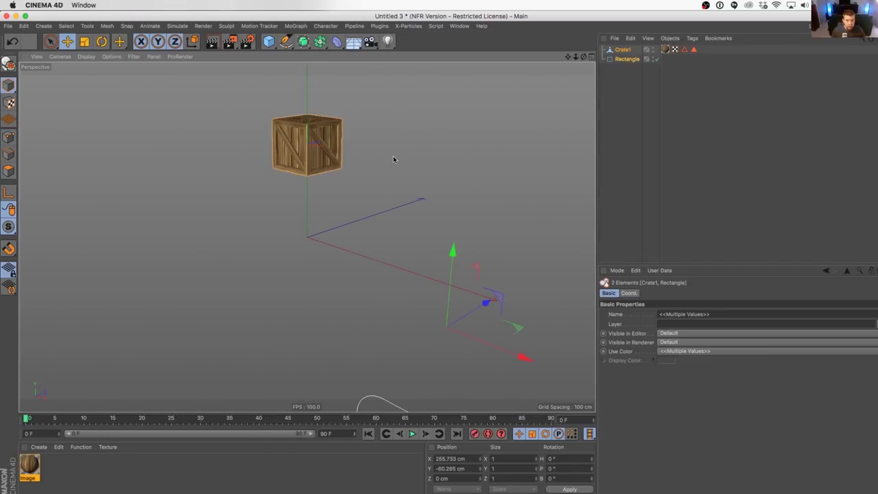
- Set the Rectangle spline's X and Y position to 0 so it sits at the world origin
{"action": "left_click", "coordinate": [625, 59]}
{"action": "double_click", "coordinate": [468, 458]}
{"action": "type", "text": "0"}
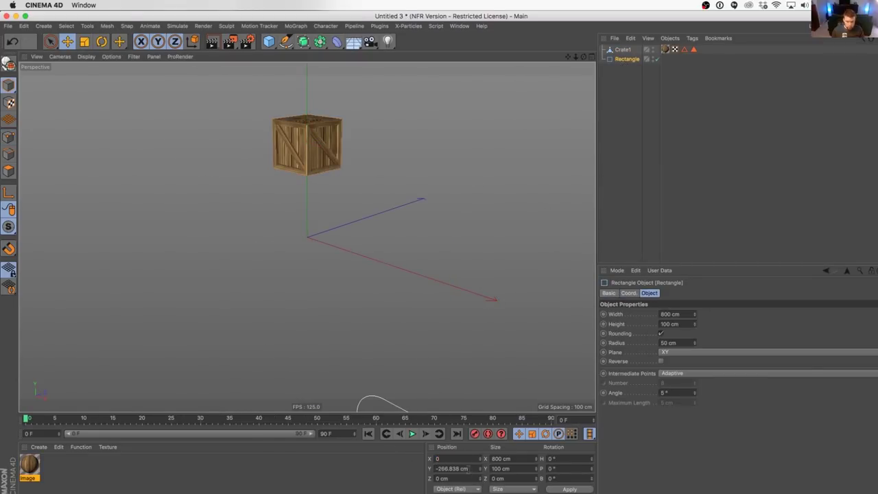
{"action": "key", "text": "Tab"}
{"action": "type", "text": "0"}
{"action": "key", "text": "Return"}
{"action": "left_click_drag", "start_coordinate": [333, 230], "coordinate": [324, 249], "text": "alt"}
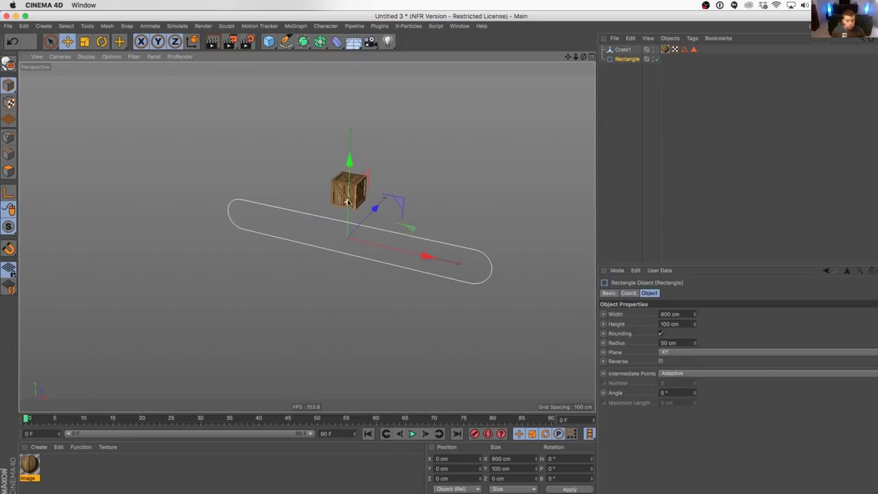
{"action": "left_click_drag", "start_coordinate": [347, 198], "coordinate": [359, 210], "text": "alt"}
{"action": "middle_click_drag", "start_coordinate": [359, 210], "coordinate": [340, 241], "text": "alt"}
{"action": "left_click_drag", "start_coordinate": [340, 241], "coordinate": [347, 230], "text": "alt"}
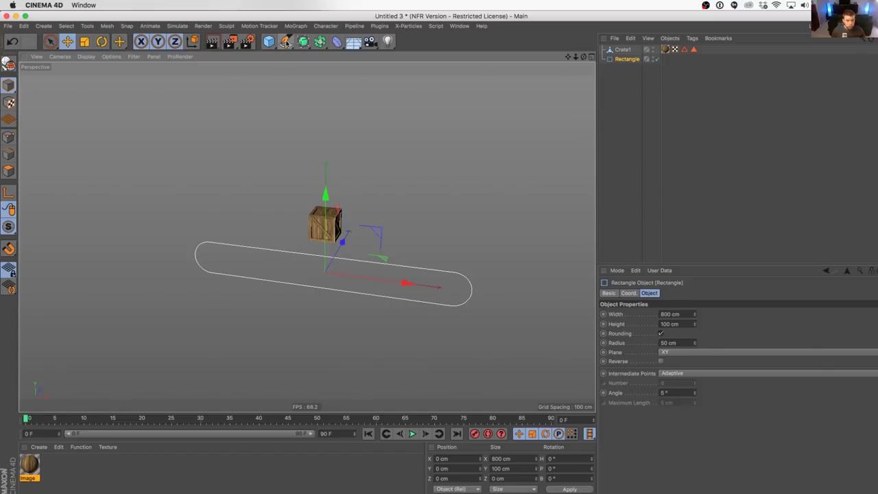
- Add a MoGraph Cloner and make a new Cube primitive its child
{"action": "left_click", "coordinate": [320, 42]}
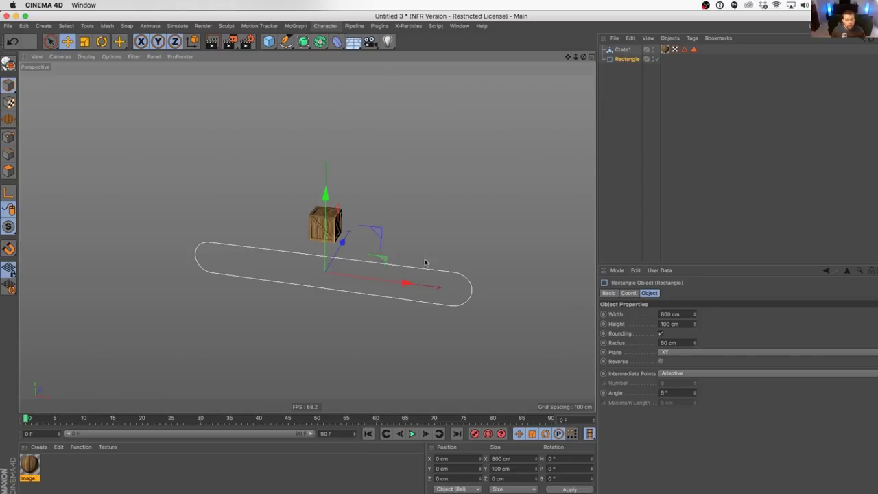
{"action": "left_click", "coordinate": [295, 26]}
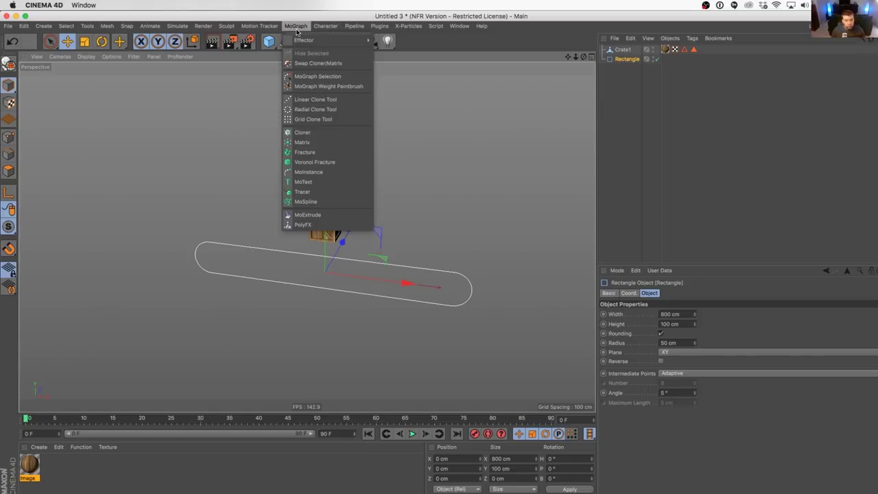
{"action": "left_click", "coordinate": [335, 137]}
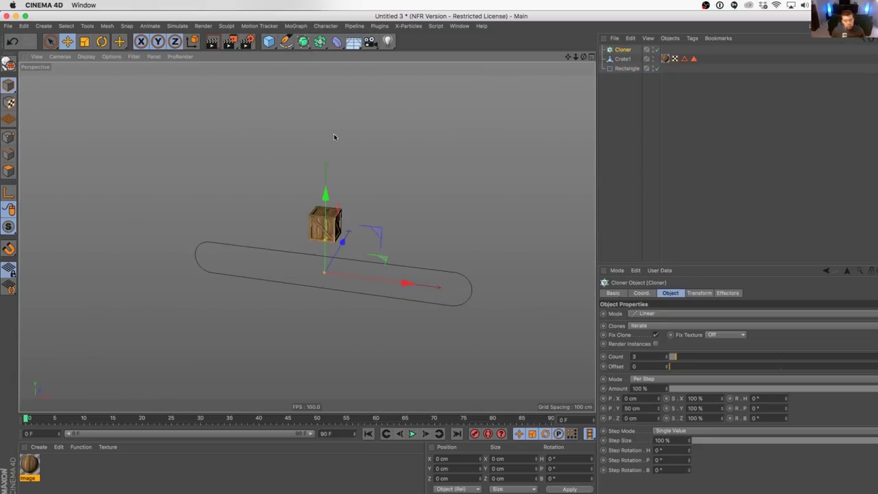
{"action": "left_click", "coordinate": [269, 42]}
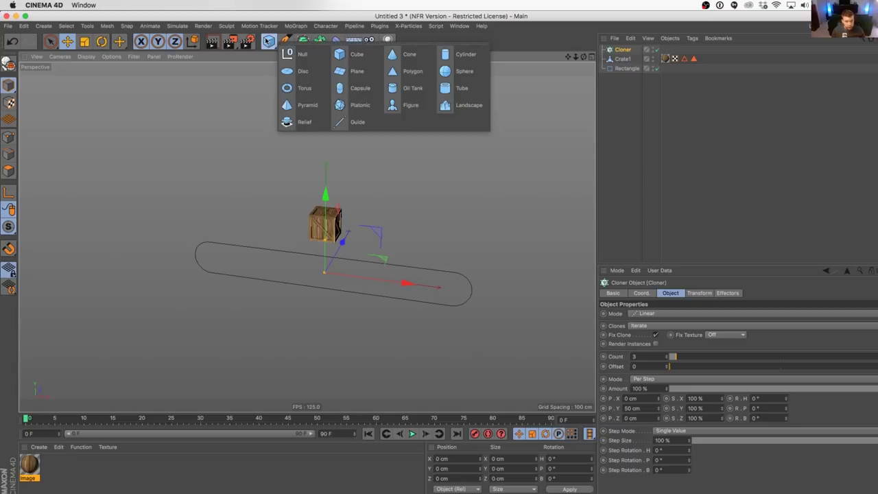
{"action": "left_click", "coordinate": [368, 63]}
{"action": "left_click_drag", "start_coordinate": [621, 50], "coordinate": [624, 58]}
- Set the Cloner to Object mode with the Rectangle spline as its object and Step as the distribution
{"action": "left_click", "coordinate": [623, 52]}
{"action": "left_click", "coordinate": [650, 313]}
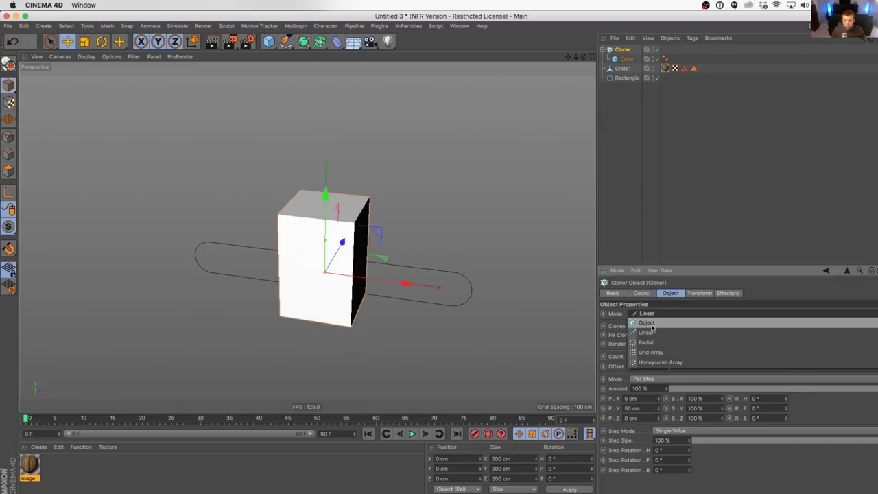
{"action": "left_click", "coordinate": [648, 304]}
{"action": "left_click_drag", "start_coordinate": [625, 80], "coordinate": [668, 358]}
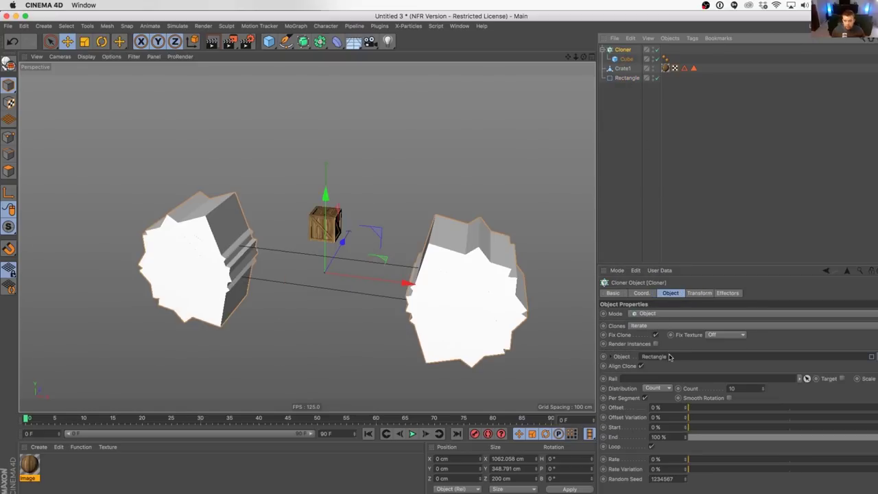
{"action": "left_click", "coordinate": [655, 388]}
{"action": "left_click", "coordinate": [660, 416]}
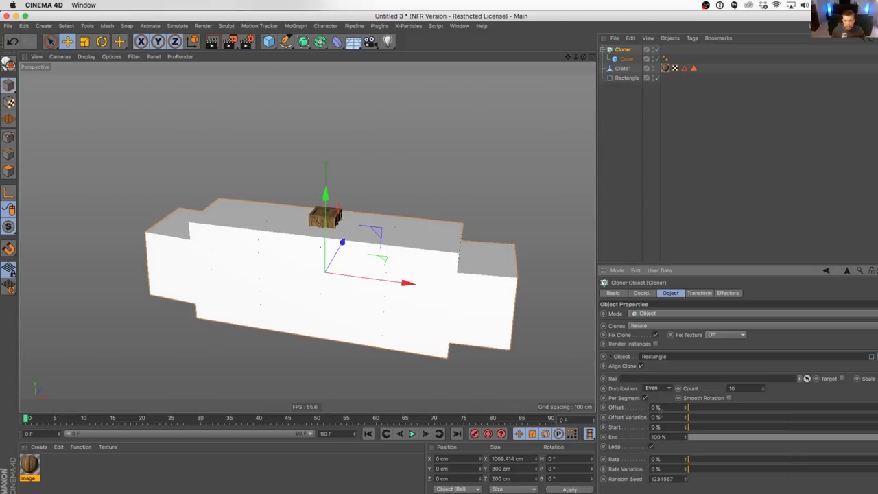
{"action": "left_click", "coordinate": [655, 388]}
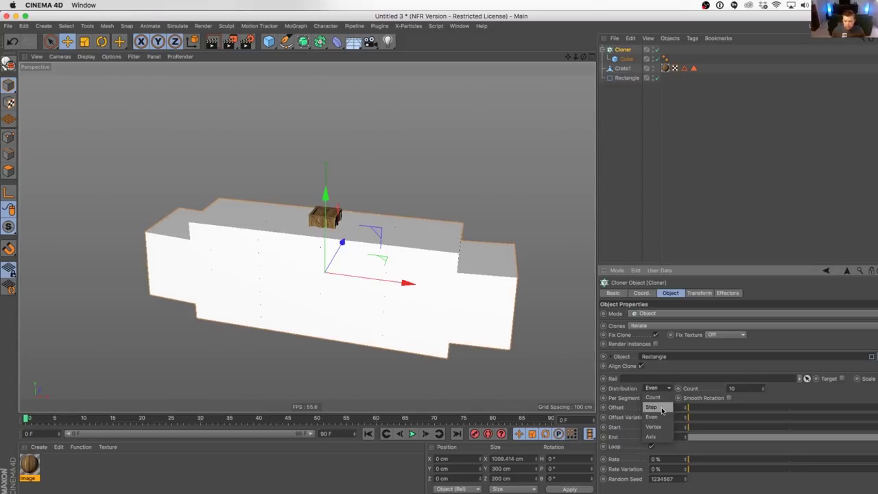
{"action": "left_click", "coordinate": [655, 407]}
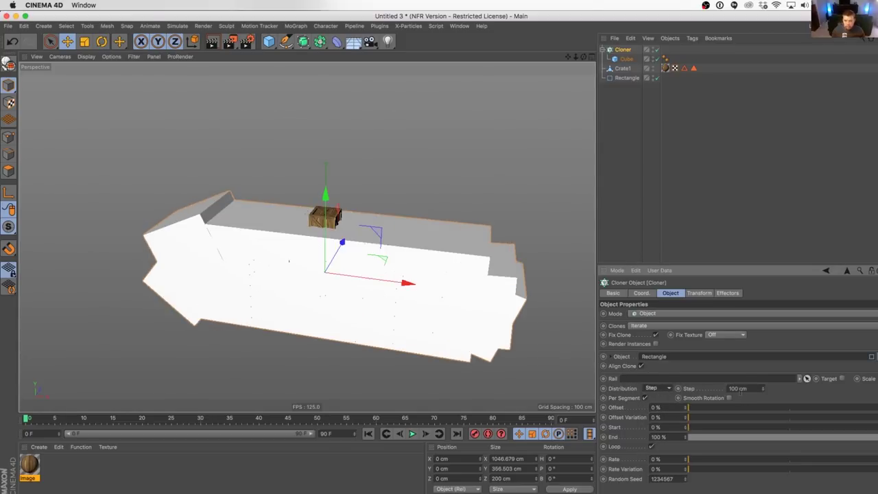
- Scale the cloned Cube down uniformly to 23 cm per side
{"action": "left_click", "coordinate": [627, 59]}
{"action": "key", "text": "t"}
{"action": "left_click_drag", "start_coordinate": [452, 210], "coordinate": [307, 399]}
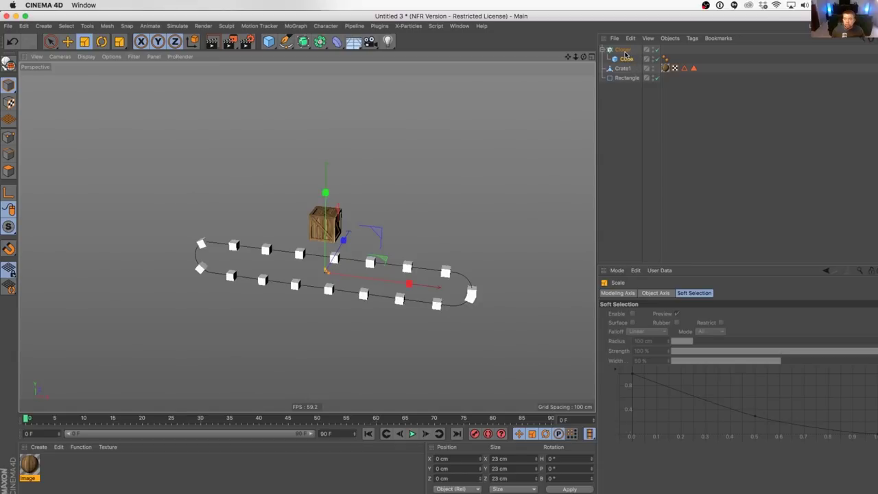
- Reduce the Cloner's step distance to 26 cm so the cubes form a nearly closed belt
{"action": "left_click", "coordinate": [622, 50]}
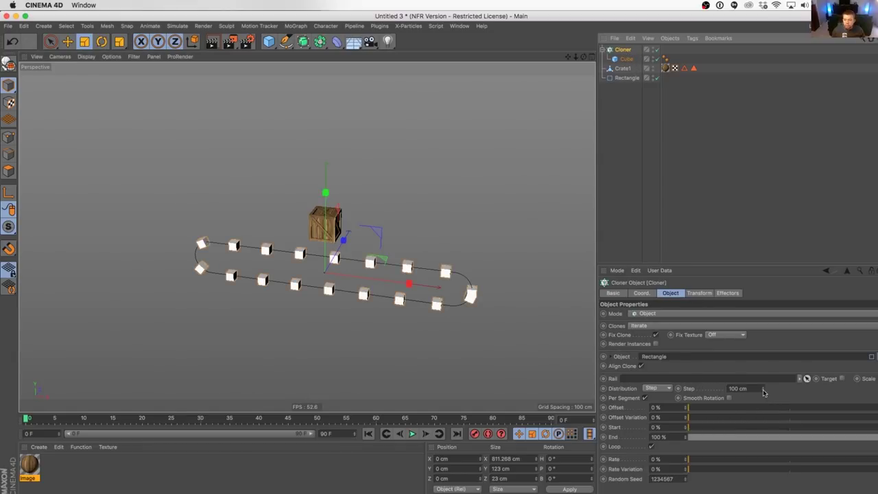
{"action": "left_click_drag", "start_coordinate": [763, 389], "coordinate": [721, 389]}
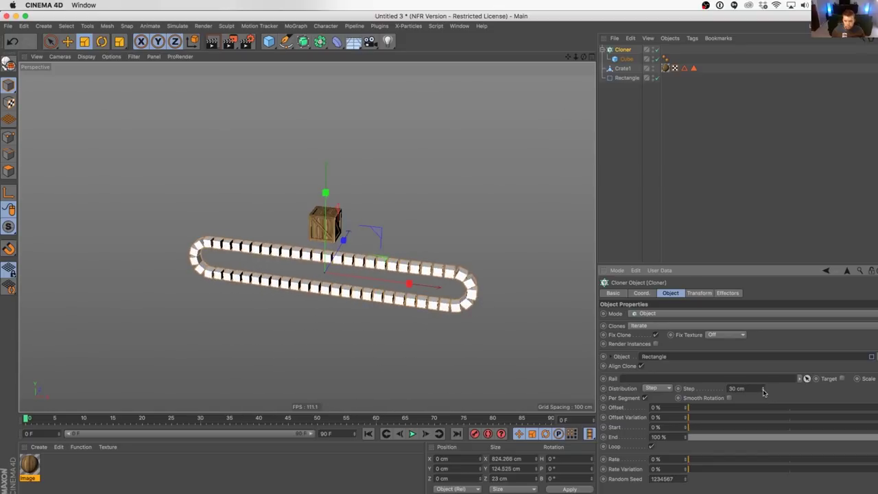
{"action": "left_click", "coordinate": [763, 389]}
{"action": "left_click", "coordinate": [763, 390]}
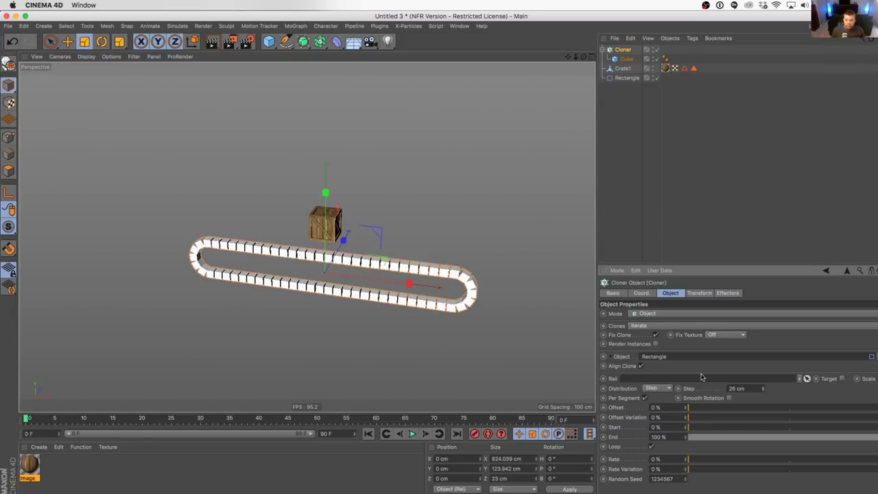
- Widen the Cube into a belt slat by setting its Y size to 292 cm
{"action": "left_click", "coordinate": [625, 59]}
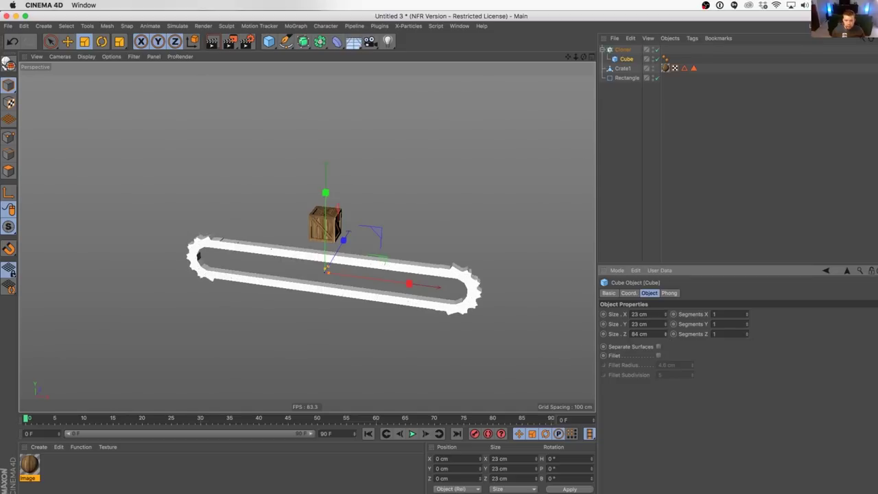
{"action": "left_click_drag", "start_coordinate": [665, 324], "coordinate": [679, 233]}
{"action": "left_click_drag", "start_coordinate": [276, 243], "coordinate": [326, 289], "text": "alt"}
{"action": "left_click_drag", "start_coordinate": [388, 267], "coordinate": [349, 244], "text": "alt"}
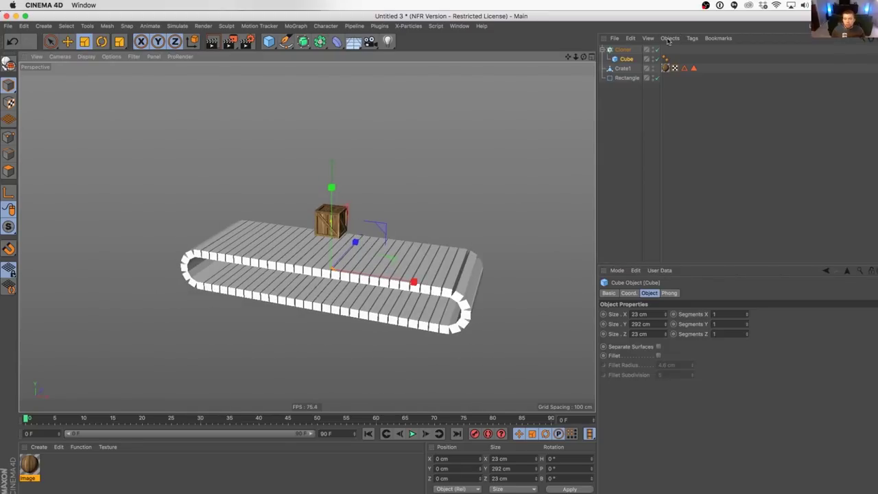
- Set the Cloner's Rate to -5% and play the animation to check the belt's movement
{"action": "left_click", "coordinate": [623, 50]}
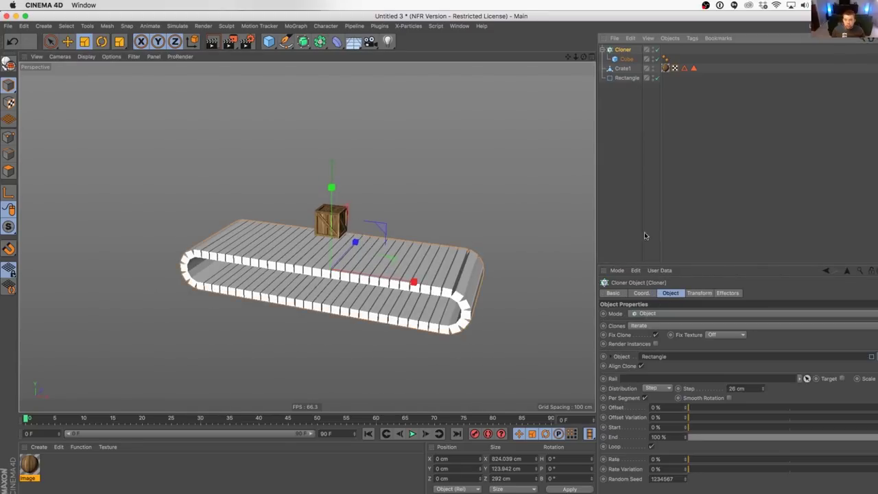
{"action": "double_click", "coordinate": [665, 459]}
{"action": "left_click", "coordinate": [412, 433]}
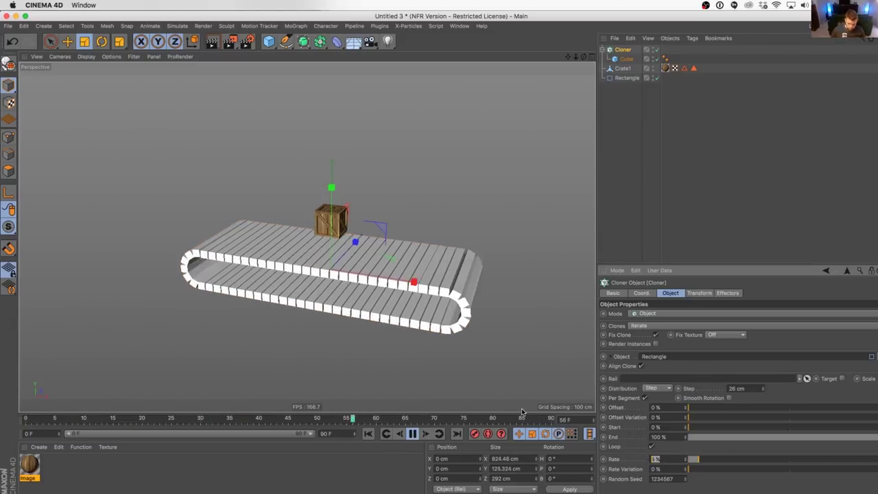
{"action": "type", "text": "-5"}
{"action": "key", "text": "Return"}
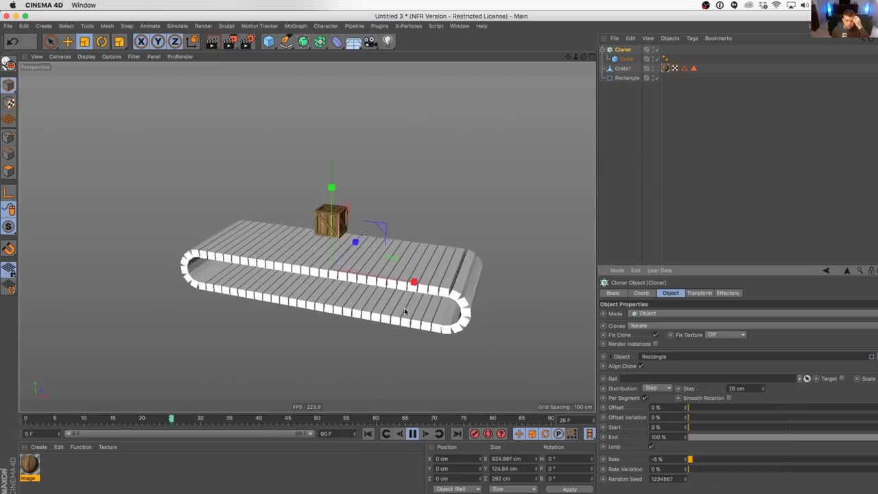
{"action": "left_click_drag", "start_coordinate": [335, 255], "coordinate": [366, 255], "text": "alt"}
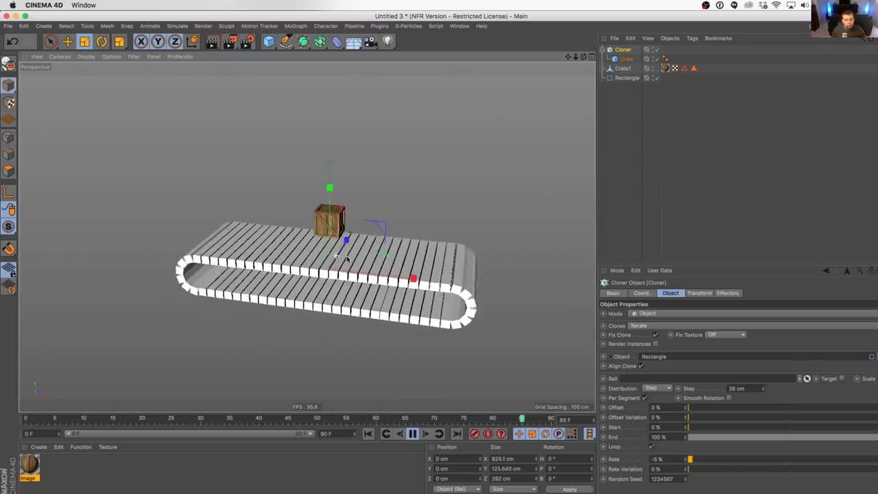
- Add a Collider Body simulation tag to the Cube inside the Cloner
{"action": "left_click", "coordinate": [626, 59]}
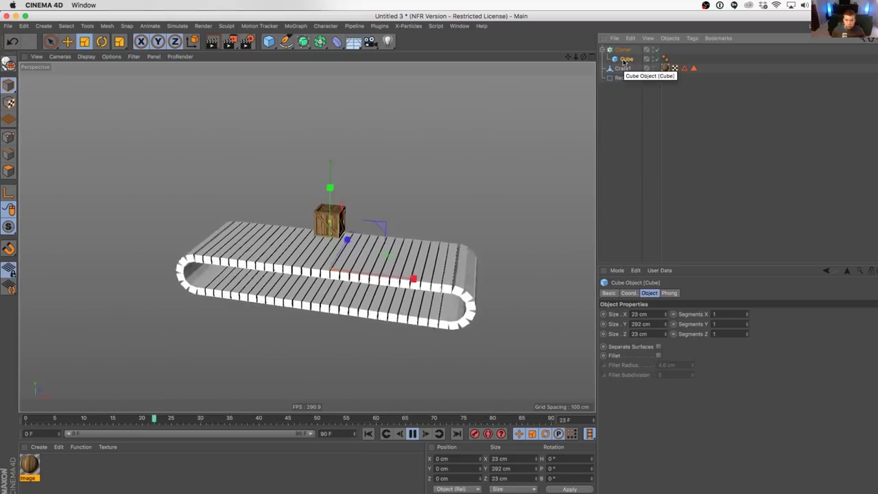
{"action": "right_click", "coordinate": [625, 60]}
{"action": "mouse_move", "coordinate": [662, 144]}
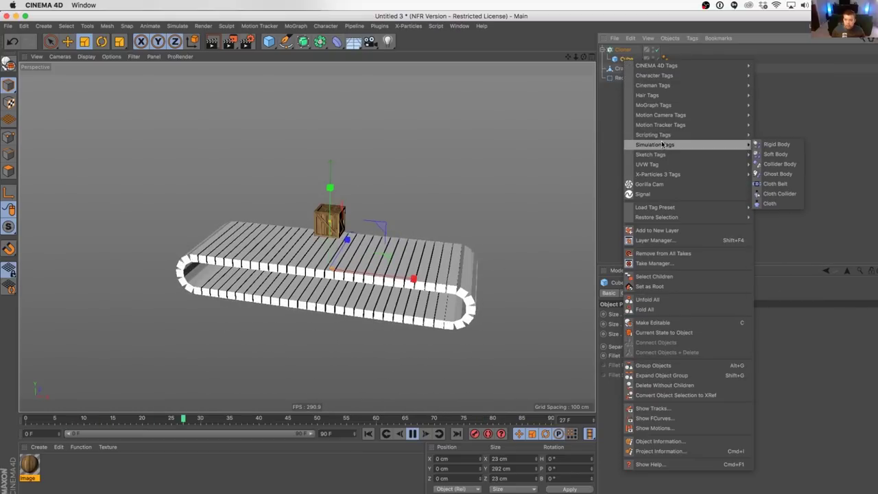
{"action": "left_click", "coordinate": [780, 164]}
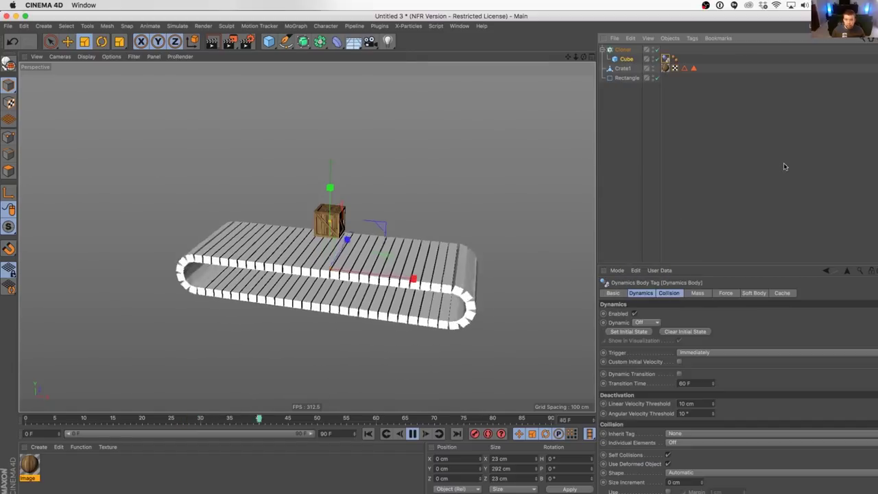
- Add a Rigid Body simulation tag to Crate1 and watch it ride on the moving belt
{"action": "left_click", "coordinate": [622, 68]}
{"action": "right_click", "coordinate": [622, 69]}
{"action": "mouse_move", "coordinate": [670, 166]}
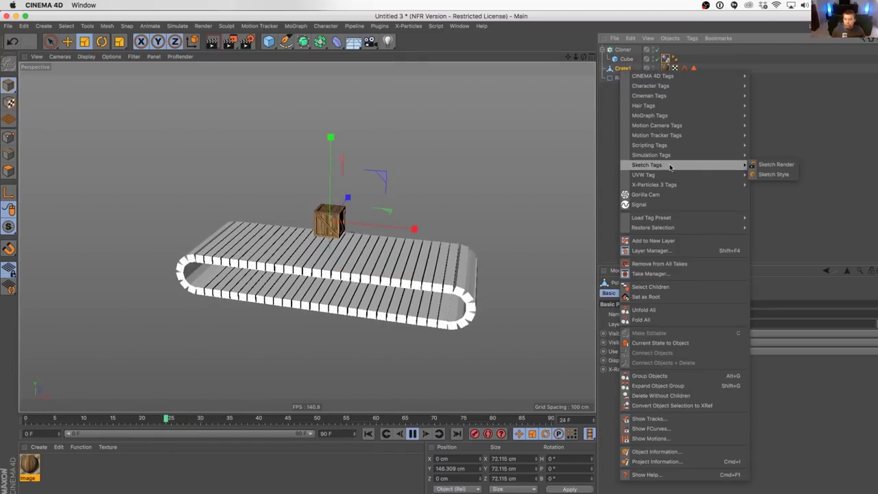
{"action": "mouse_move", "coordinate": [727, 155]}
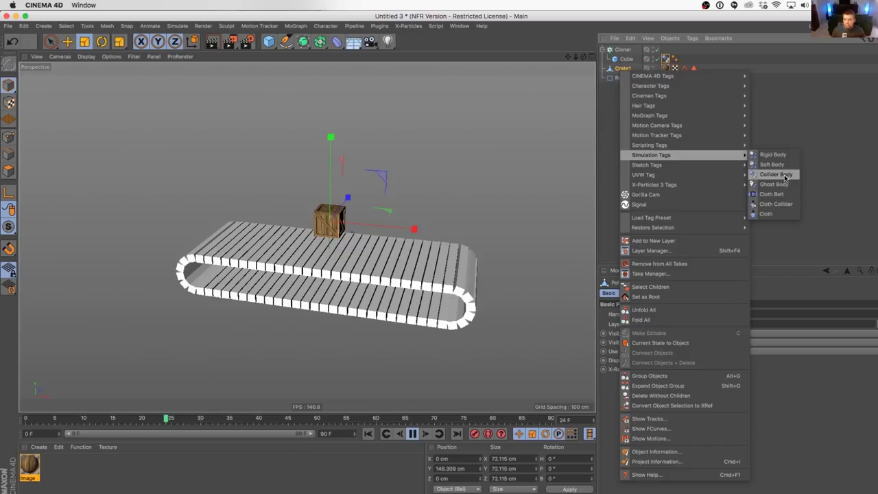
{"action": "left_click", "coordinate": [773, 155]}
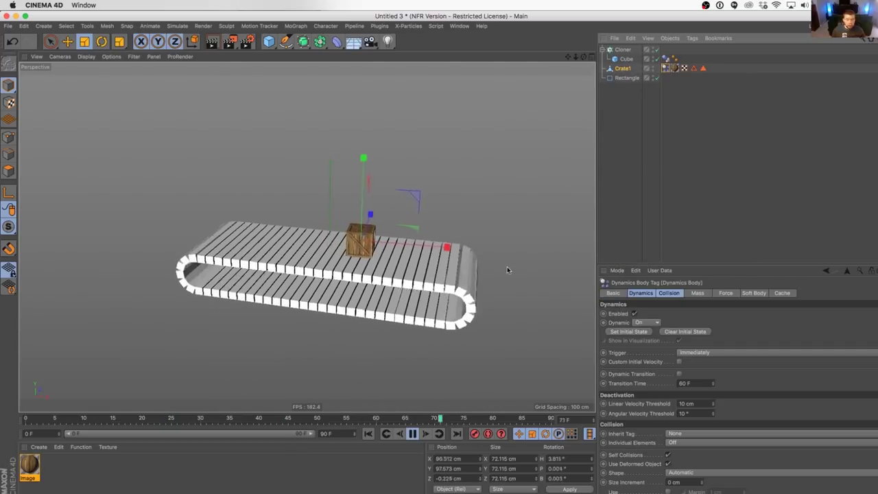
{"action": "mouse_move", "coordinate": [404, 278]}
{"action": "left_mouse_down", "text": "alt"}
{"action": "mouse_move", "coordinate": [397, 278]}
{"action": "mouse_move", "coordinate": [434, 278]}
{"action": "mouse_move", "coordinate": [398, 281]}
{"action": "left_mouse_up", "text": "alt"}
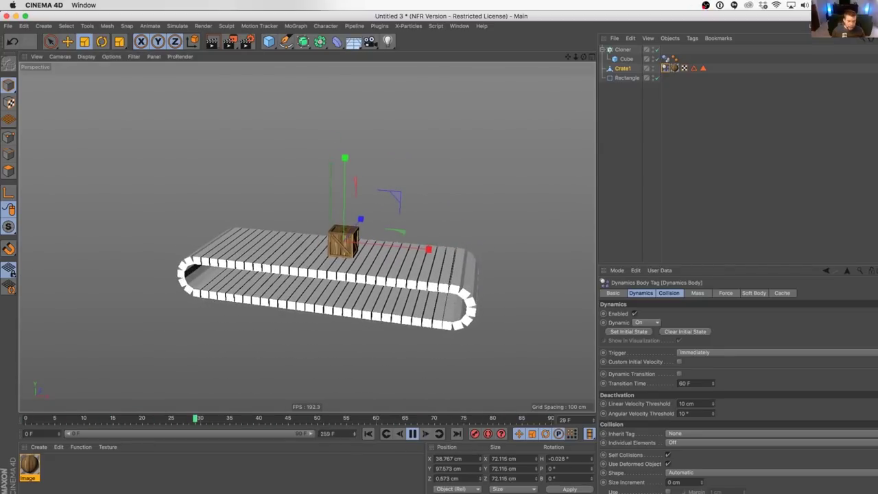
- Extend the animation and its preview range to 1556 F, then stop playback and return to the first frame
{"action": "left_click_drag", "start_coordinate": [354, 433], "coordinate": [354, 391]}
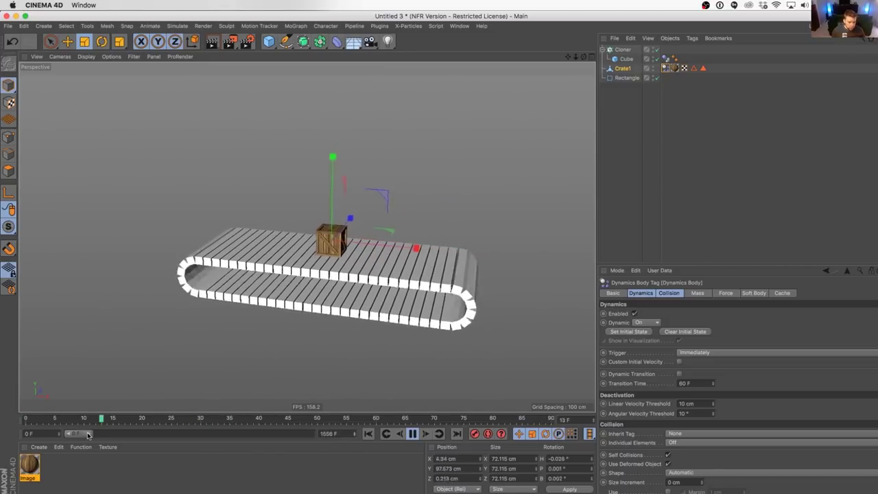
{"action": "left_click_drag", "start_coordinate": [88, 435], "coordinate": [312, 435]}
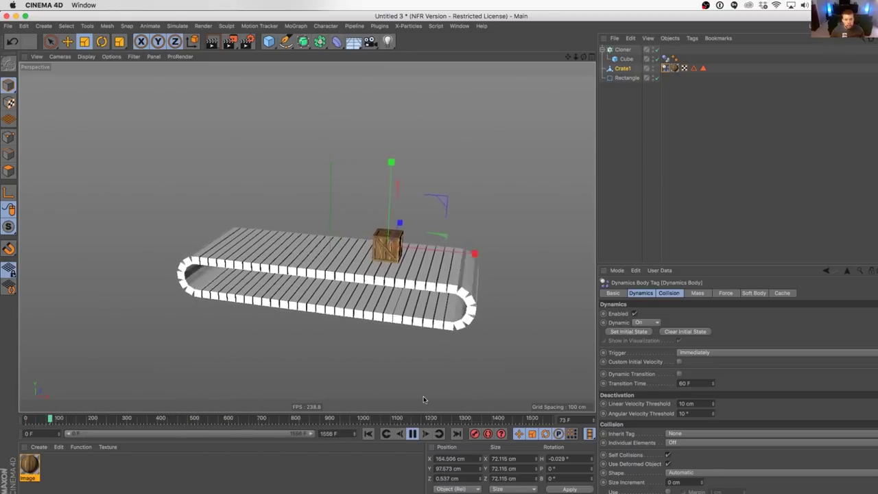
{"action": "left_click", "coordinate": [412, 433]}
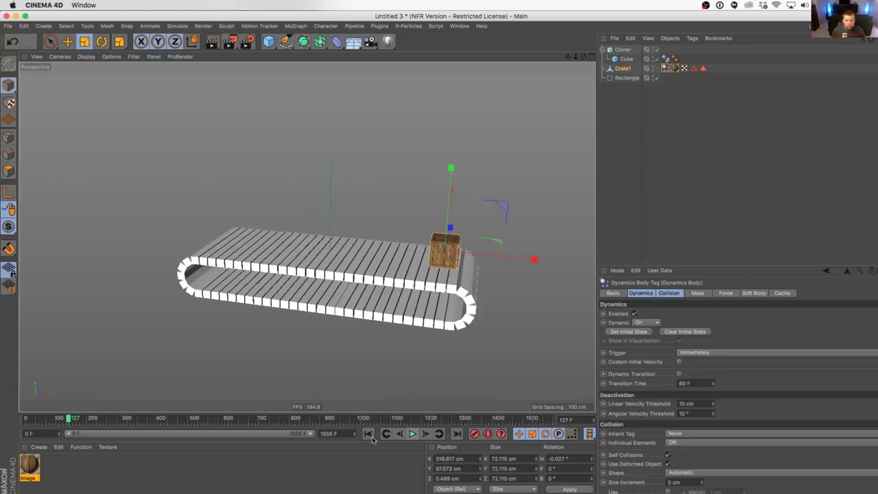
{"action": "left_click", "coordinate": [369, 434]}
- Group the Cloner and the Rectangle under a new Null and name it Belt
{"action": "left_click", "coordinate": [621, 50]}
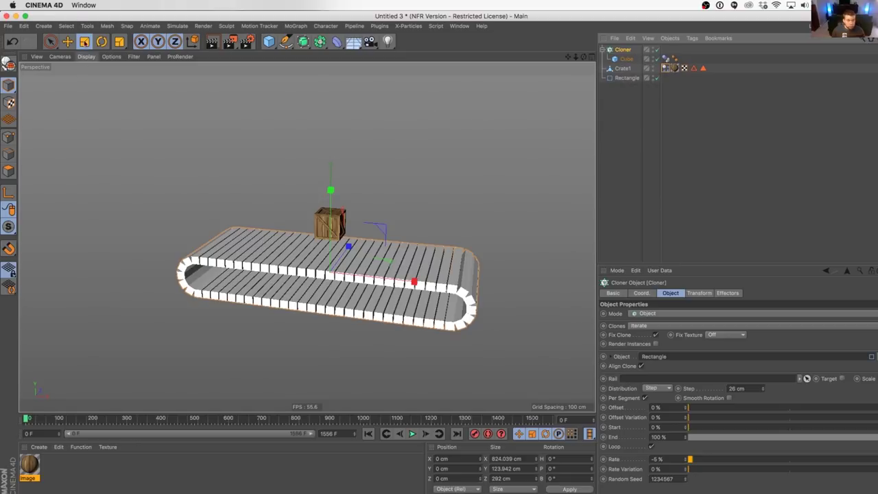
{"action": "left_click", "coordinate": [43, 25]}
{"action": "mouse_move", "coordinate": [48, 40]}
{"action": "left_click", "coordinate": [89, 43]}
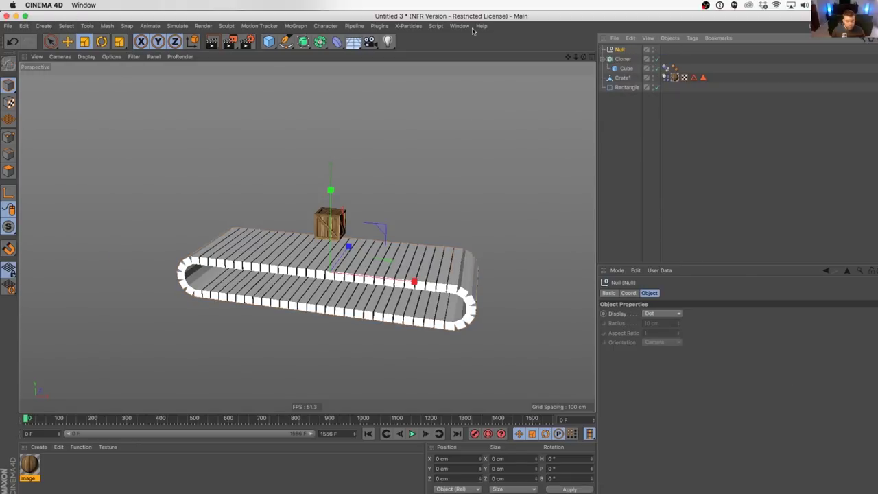
{"action": "left_click", "coordinate": [626, 88]}
{"action": "left_click", "coordinate": [623, 60], "text": "shift"}
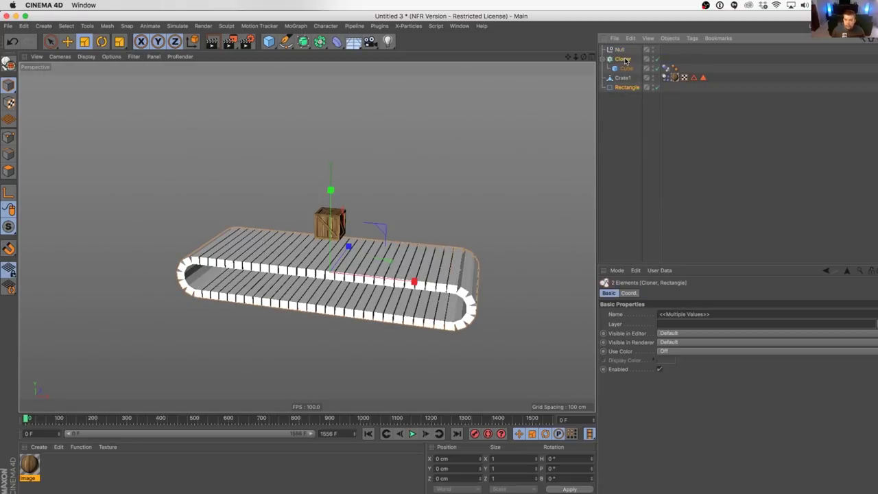
{"action": "left_click_drag", "start_coordinate": [622, 52], "coordinate": [621, 51]}
{"action": "double_click", "coordinate": [621, 50]}
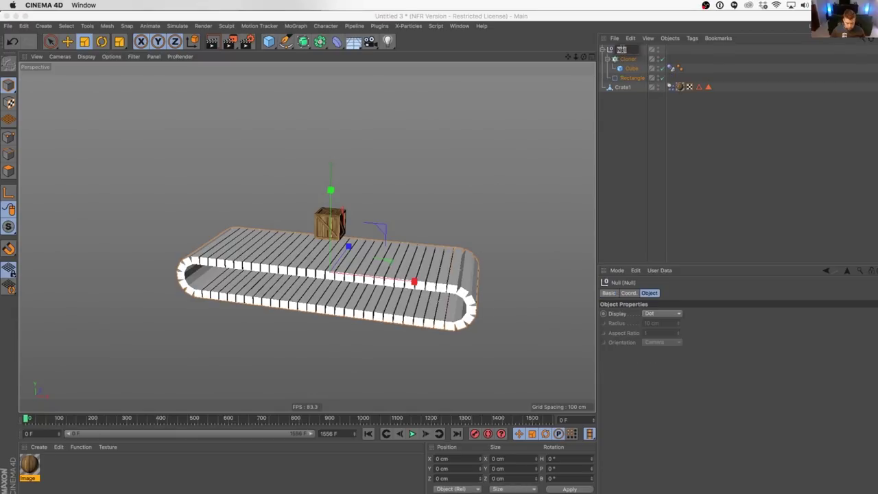
{"action": "type", "text": "Belt"}
{"action": "key", "text": "Return"}
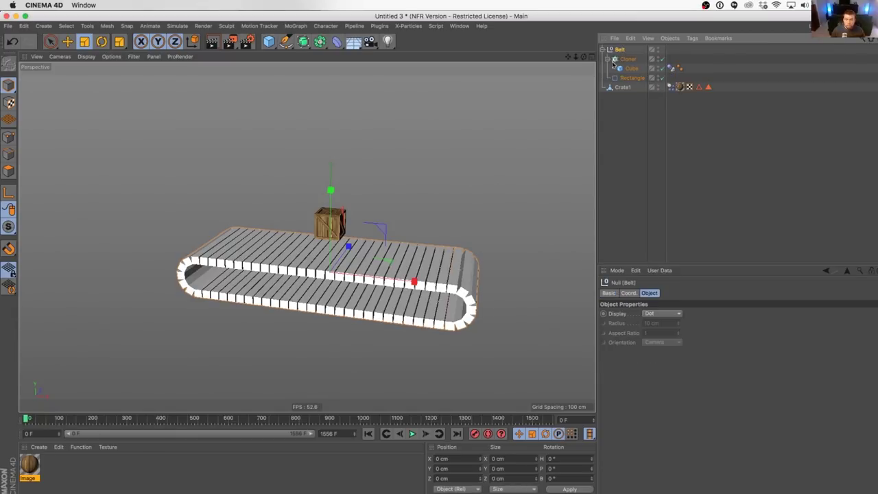
- Duplicate the Belt group and move the copy below and past the first belt, to about X 659 cm and Y -180 cm
{"action": "key", "text": "super+c"}
{"action": "key", "text": "super+v"}
{"action": "left_click_drag", "start_coordinate": [382, 231], "coordinate": [594, 364]}
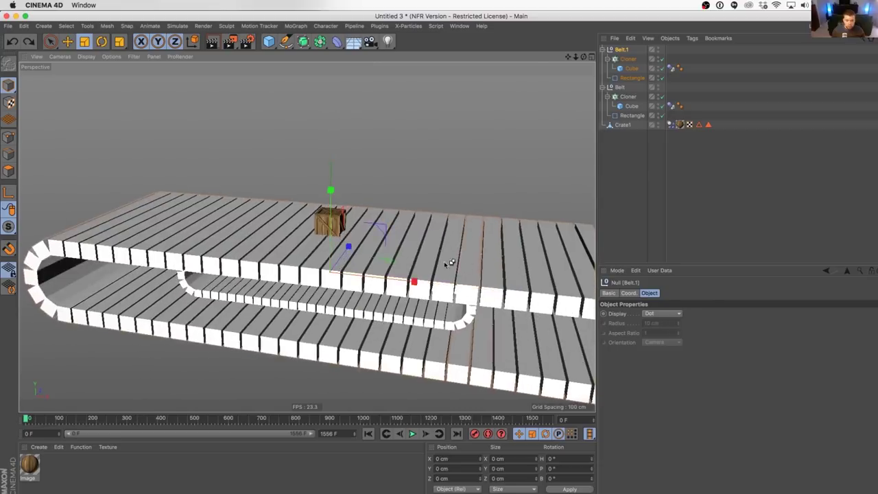
{"action": "key", "text": "super+z"}
{"action": "key", "text": "e"}
{"action": "left_click_drag", "start_coordinate": [380, 229], "coordinate": [635, 326]}
{"action": "middle_click_drag", "start_coordinate": [547, 304], "coordinate": [424, 261], "text": "alt"}
{"action": "right_click_drag", "start_coordinate": [547, 304], "coordinate": [478, 304], "text": "alt"}
{"action": "middle_click_drag", "start_coordinate": [547, 304], "coordinate": [506, 287], "text": "alt"}
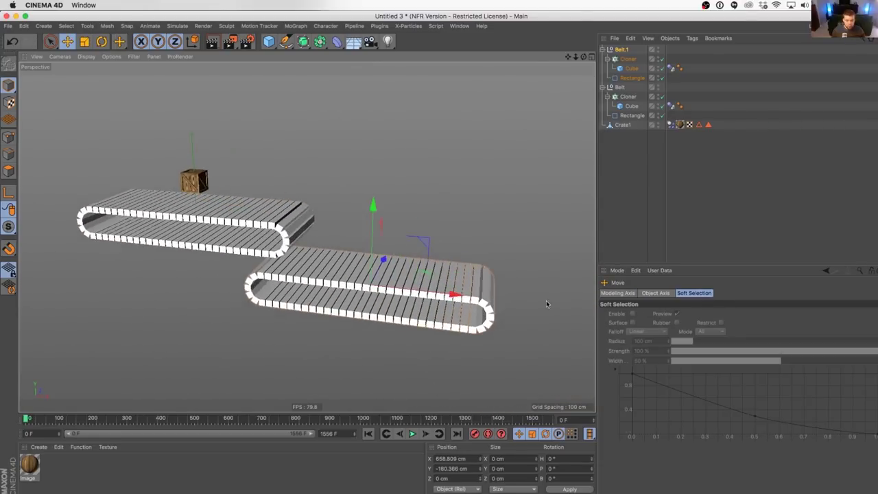
- Set the width of the Rectangle in Belt.1 to 1600 cm and advance one frame to refresh the clones
{"action": "left_click", "coordinate": [632, 76]}
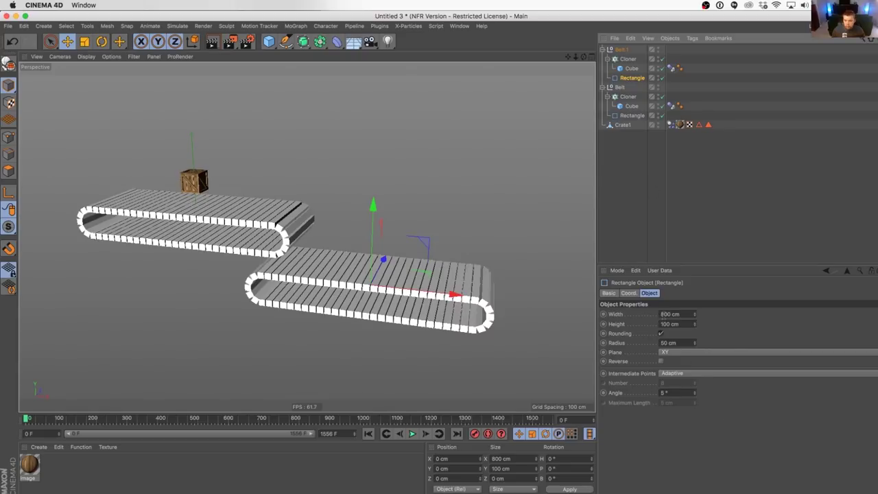
{"action": "left_click", "coordinate": [662, 314]}
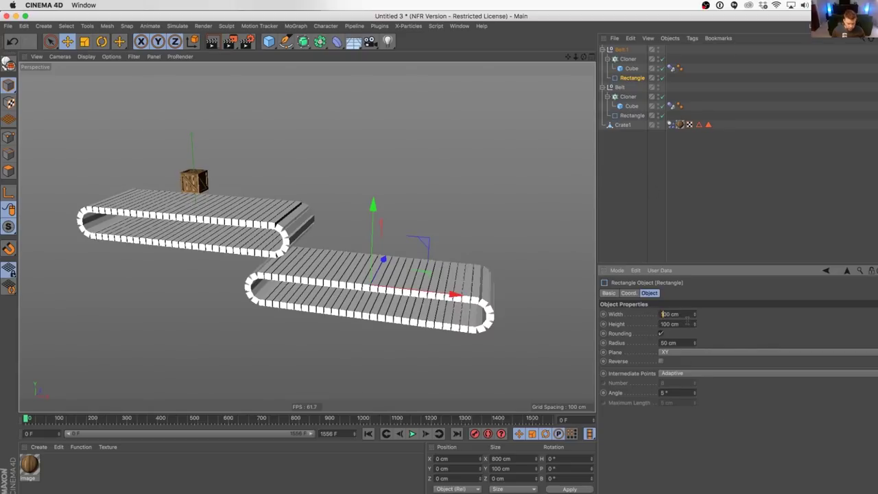
{"action": "type", "text": "1600"}
{"action": "key", "text": "Return"}
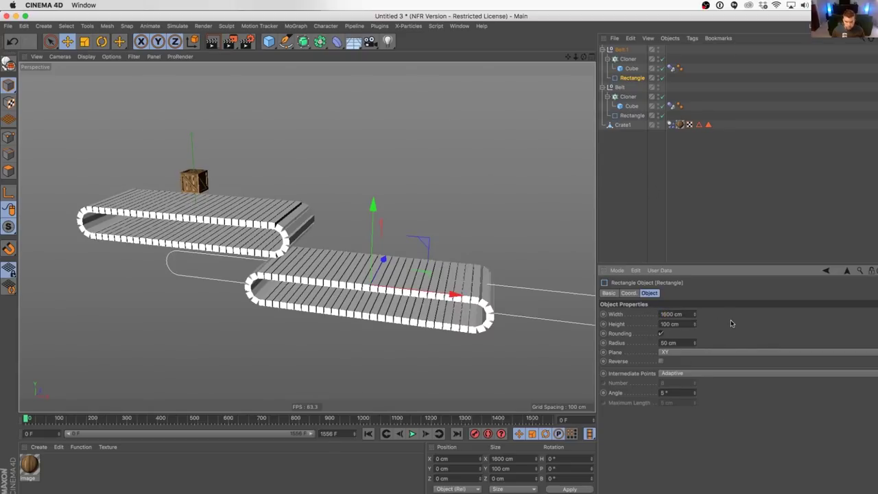
{"action": "left_click", "coordinate": [425, 434]}
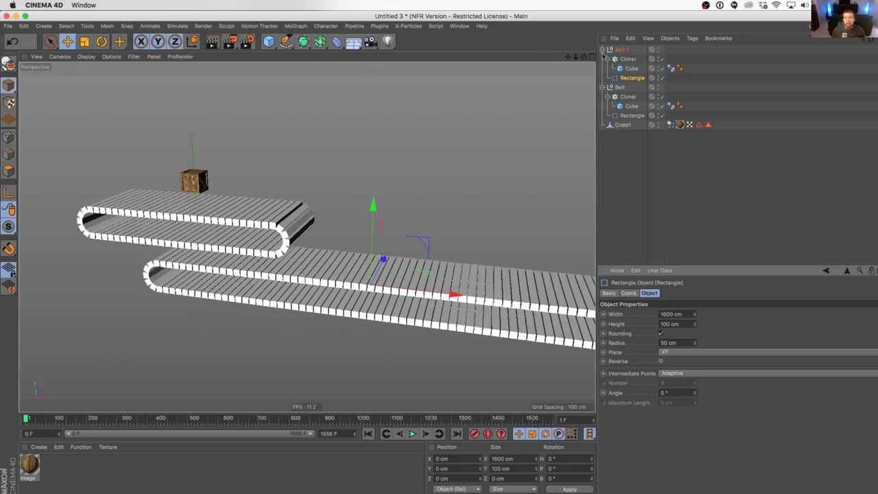
- Play the simulation from the first frame to check how the crate travels from the upper belt to the lower one
{"action": "left_click", "coordinate": [627, 59]}
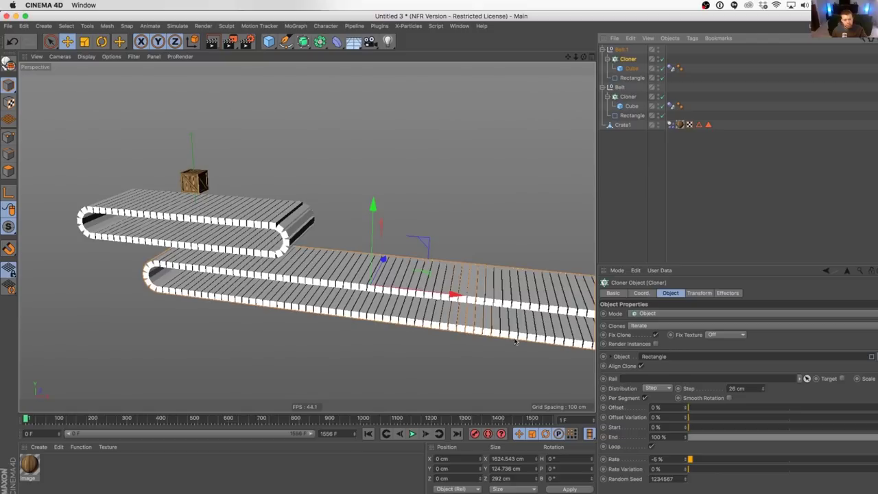
{"action": "left_click", "coordinate": [369, 433]}
{"action": "left_click", "coordinate": [412, 434]}
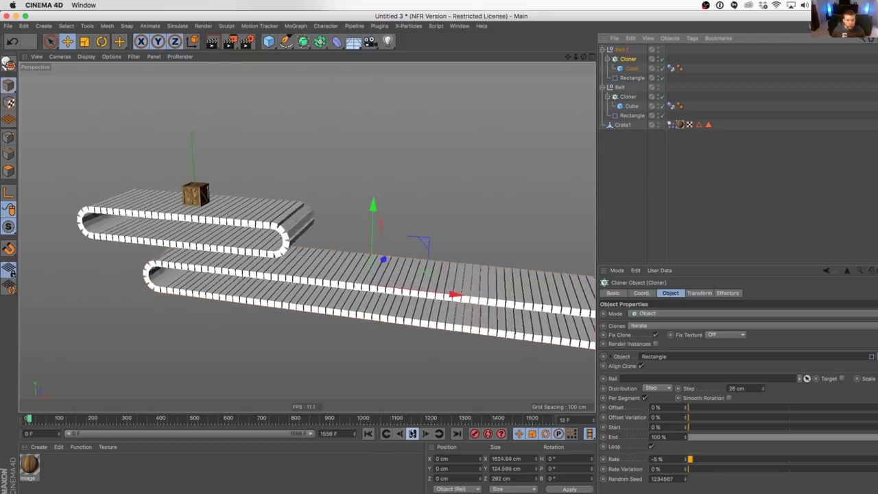
{"action": "left_click_drag", "start_coordinate": [268, 252], "coordinate": [296, 155], "text": "alt"}
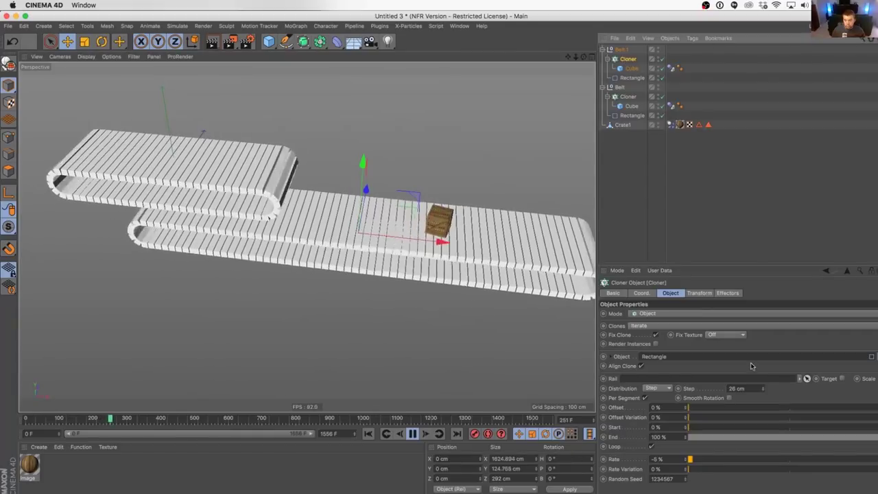
- Set the Rate of the Cloner in Belt.1 to 2.5%
{"action": "left_click_drag", "start_coordinate": [666, 459], "coordinate": [648, 460]}
{"action": "type", "text": "-2.5"}
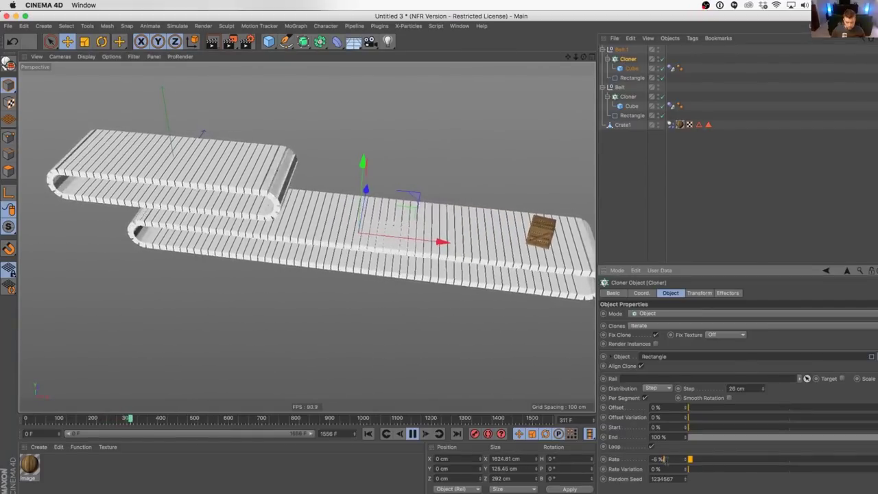
{"action": "key", "text": "Return"}
{"action": "left_click_drag", "start_coordinate": [422, 326], "coordinate": [422, 297], "text": "alt"}
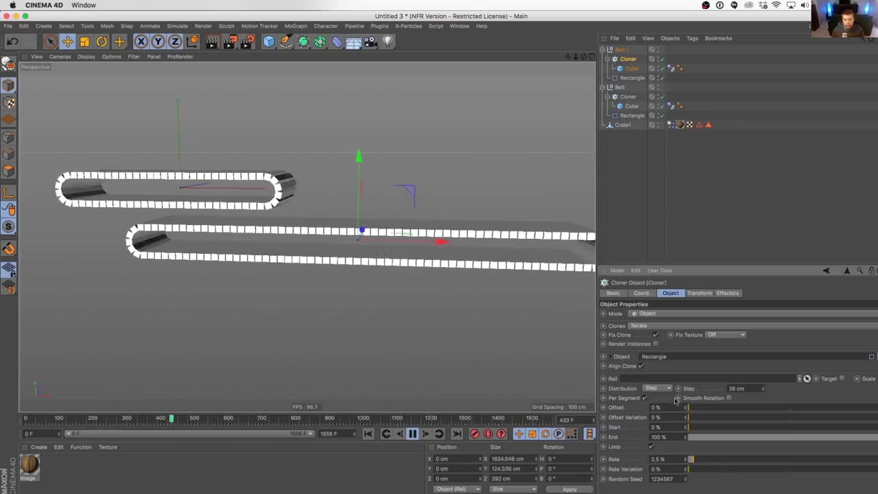
- Lower the Belt.1 group to about Y -253 cm to widen the drop between the two belts
{"action": "left_click_drag", "start_coordinate": [361, 163], "coordinate": [355, 196]}
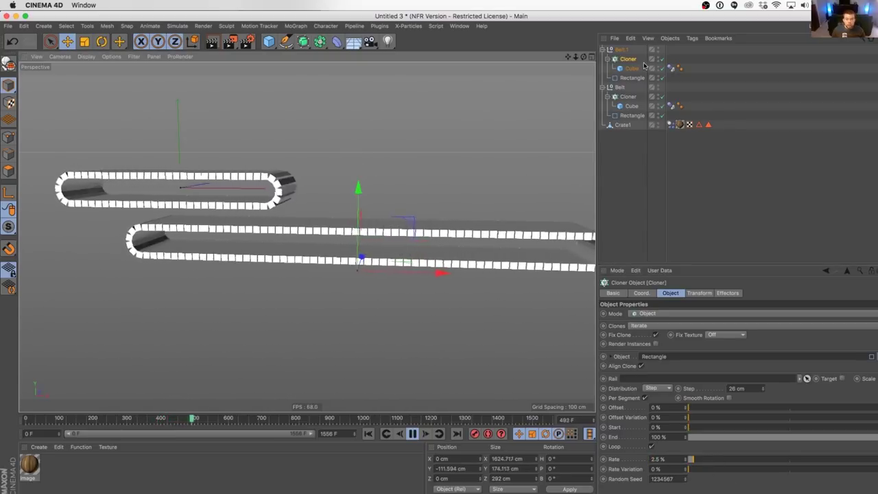
{"action": "left_click", "coordinate": [621, 50]}
{"action": "left_click_drag", "start_coordinate": [358, 159], "coordinate": [359, 187]}
{"action": "left_click_drag", "start_coordinate": [376, 228], "coordinate": [380, 264], "text": "alt"}
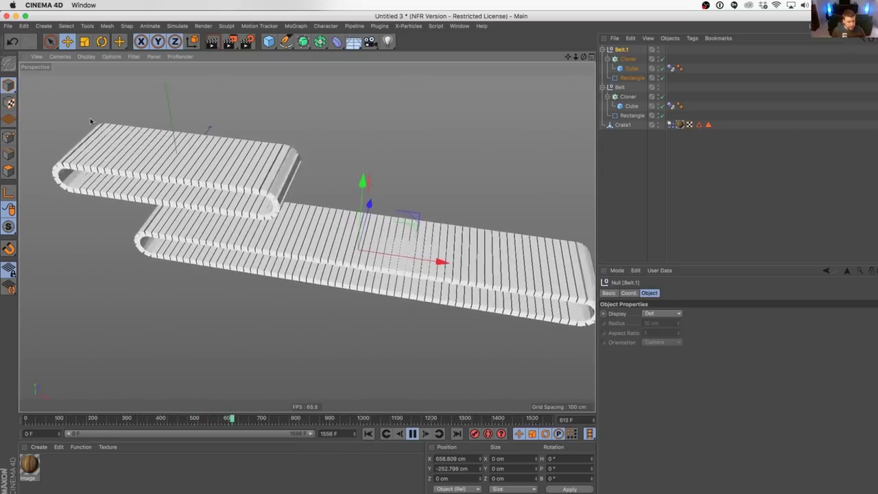
{"action": "left_click_drag", "start_coordinate": [310, 172], "coordinate": [158, 177], "text": "alt"}
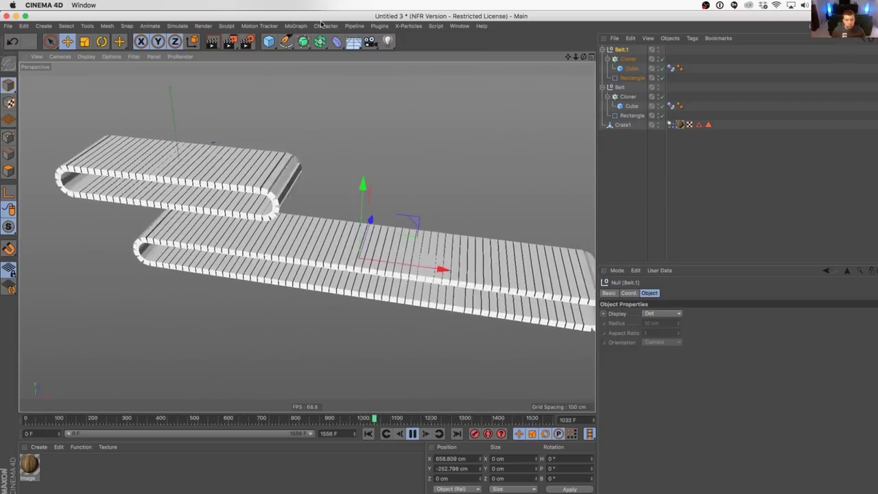
- Add a particle Emitter with editor and renderer birthrates of 1, stop emission at 3919 F and a lifetime of 3553 F
{"action": "left_click", "coordinate": [66, 26]}
{"action": "mouse_move", "coordinate": [83, 29]}
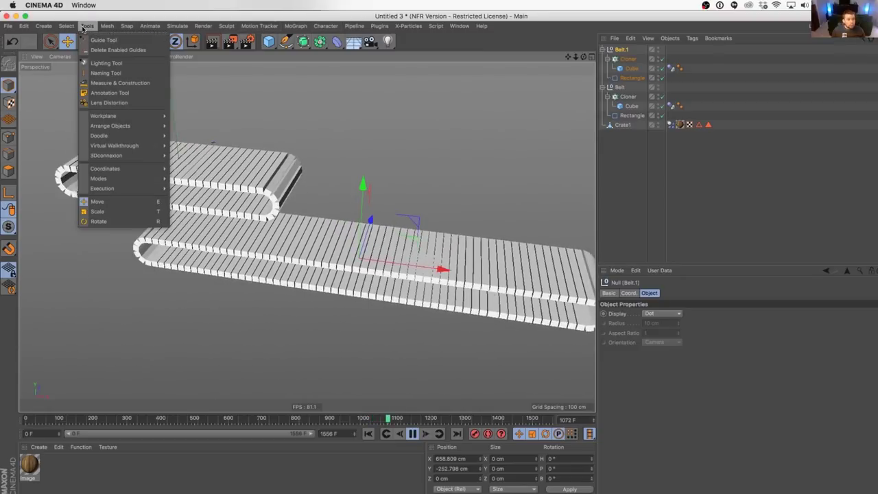
{"action": "mouse_move", "coordinate": [234, 28]}
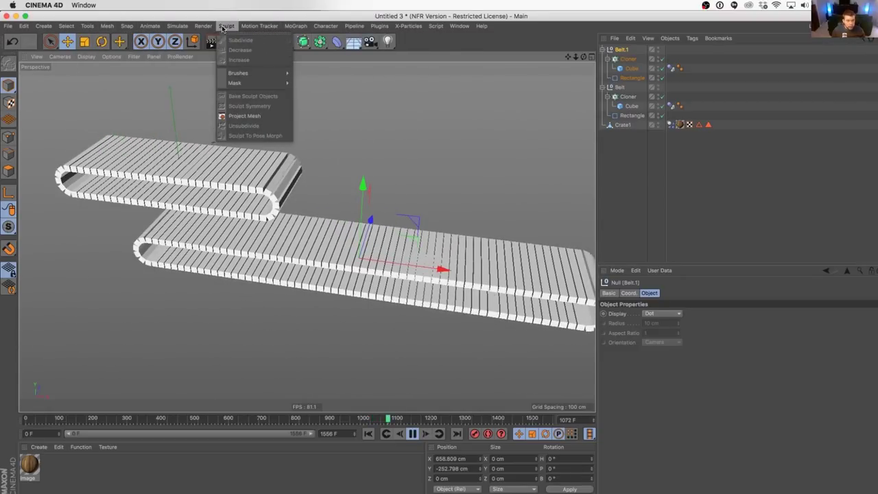
{"action": "mouse_move", "coordinate": [169, 25]}
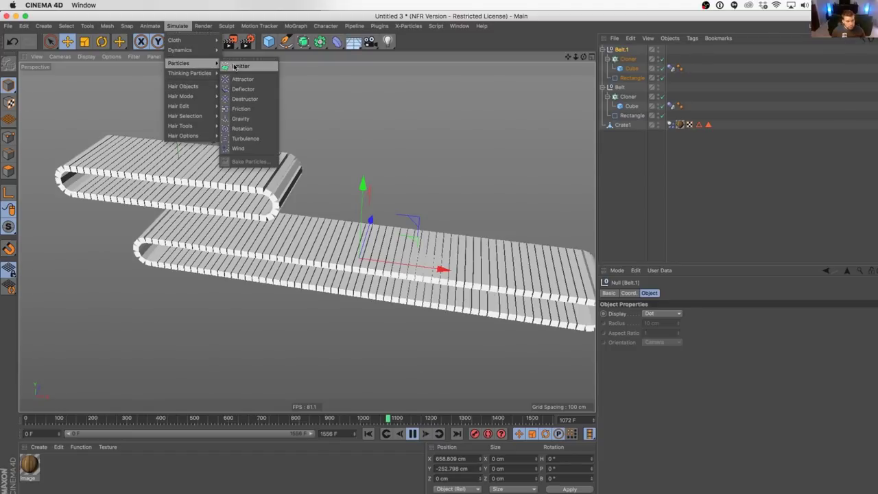
{"action": "left_click", "coordinate": [237, 66]}
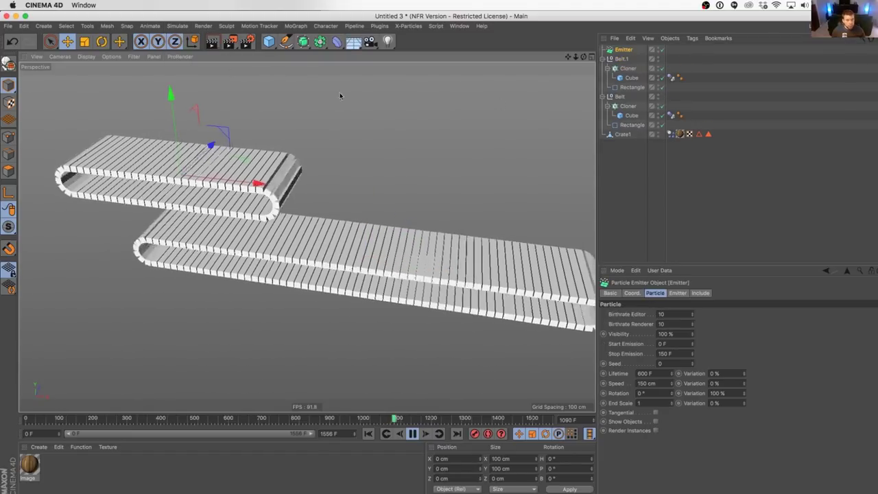
{"action": "double_click", "coordinate": [673, 313]}
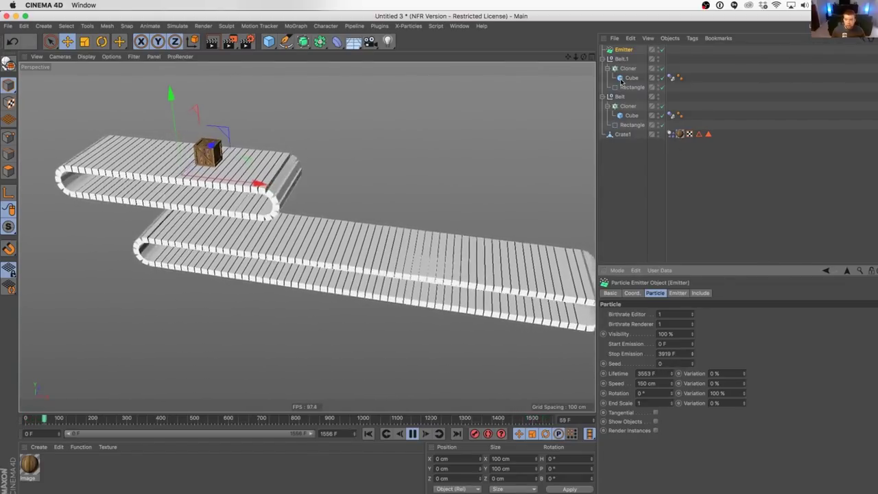
- Make Crate1 a child of the Emitter with Show Objects enabled and raise the Emitter to about Y 260 cm above the upper belt
{"action": "left_click_drag", "start_coordinate": [623, 135], "coordinate": [620, 50]}
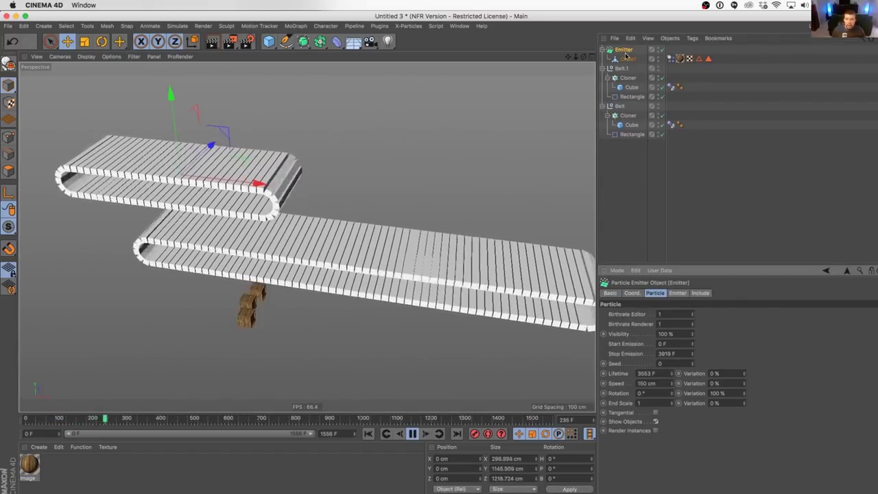
{"action": "left_click_drag", "start_coordinate": [170, 94], "coordinate": [164, 31]}
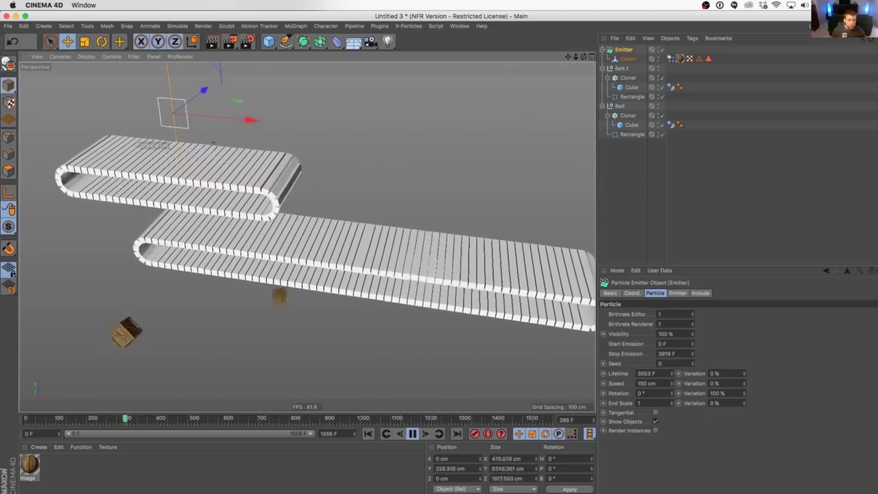
- Set the Emitter's particle Speed to 0 cm
{"action": "left_click", "coordinate": [646, 384]}
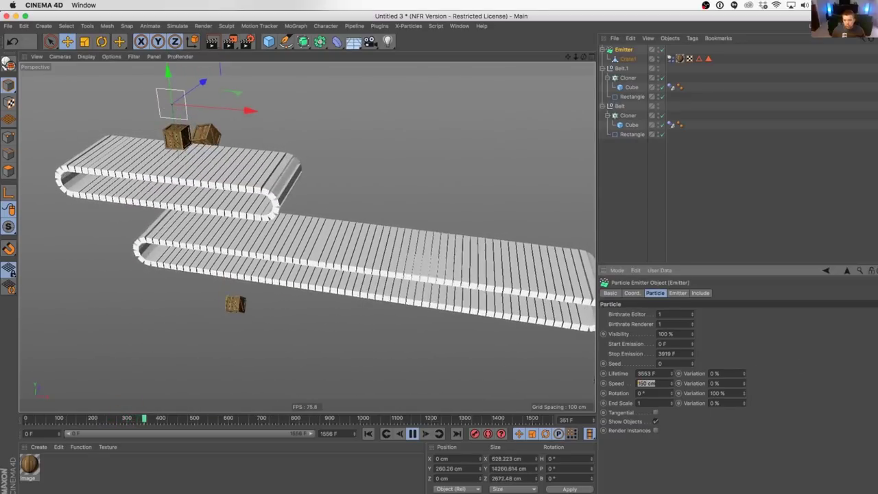
{"action": "type", "text": "0"}
{"action": "key", "text": "Return"}
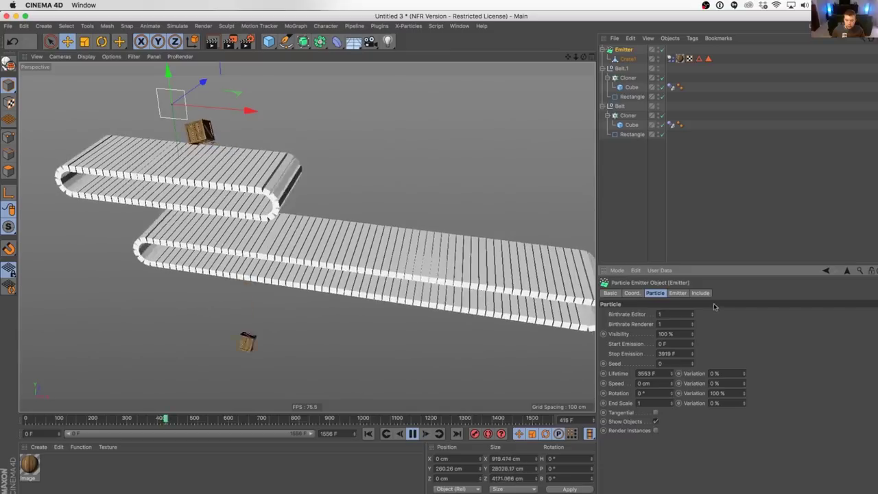
- Set the Emitter's X-Size and Y-Size to 0 cm so all crates emit from a single point
{"action": "left_click", "coordinate": [677, 293]}
{"action": "left_click", "coordinate": [664, 324]}
{"action": "type", "text": "0"}
{"action": "key", "text": "Tab"}
{"action": "type", "text": "0"}
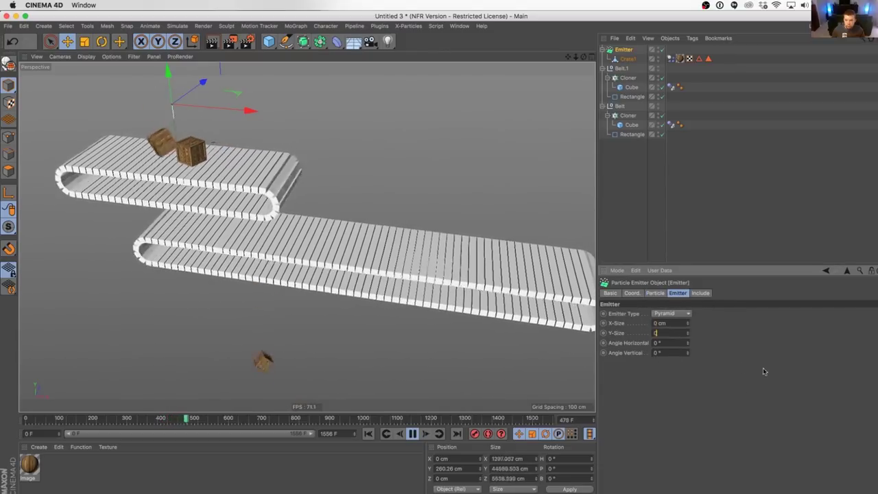
{"action": "key", "text": "Return"}
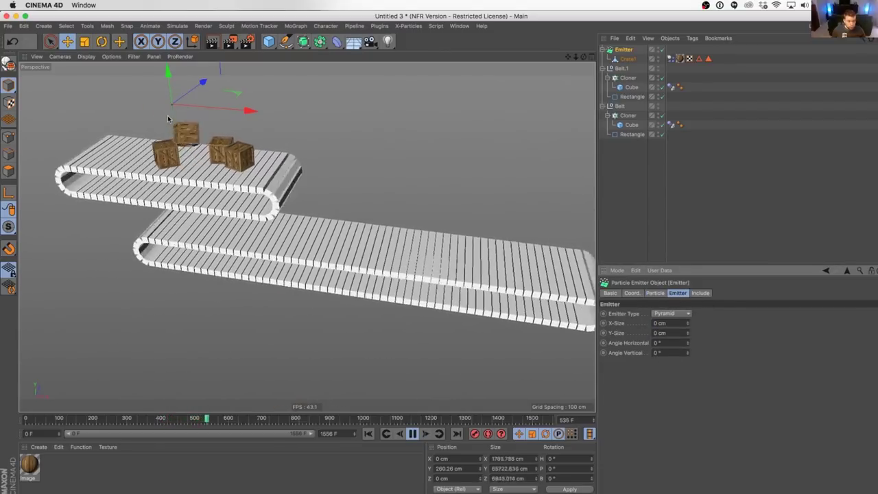
- Raise the Emitter above the upper belt to about X -61 cm, Y 510 cm
{"action": "middle_click_drag", "start_coordinate": [276, 236], "coordinate": [343, 290], "text": "alt"}
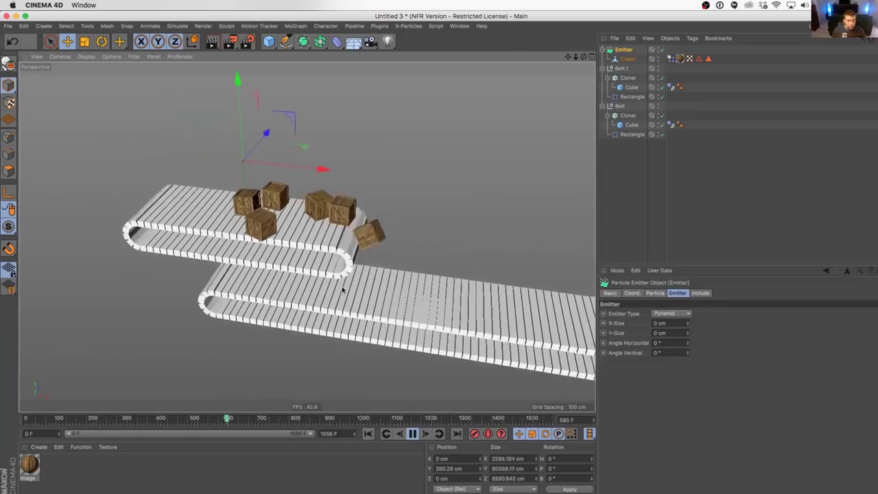
{"action": "left_click_drag", "start_coordinate": [293, 118], "coordinate": [270, 42]}
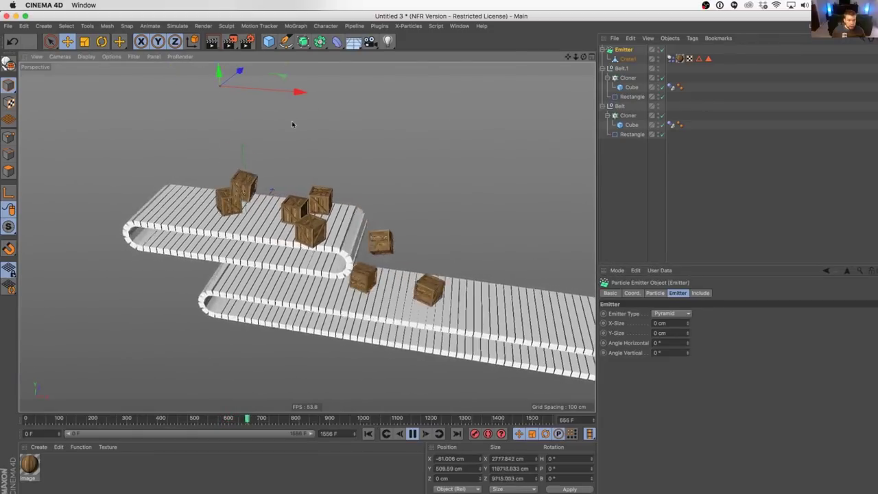
{"action": "middle_click_drag", "start_coordinate": [292, 125], "coordinate": [354, 253], "text": "alt"}
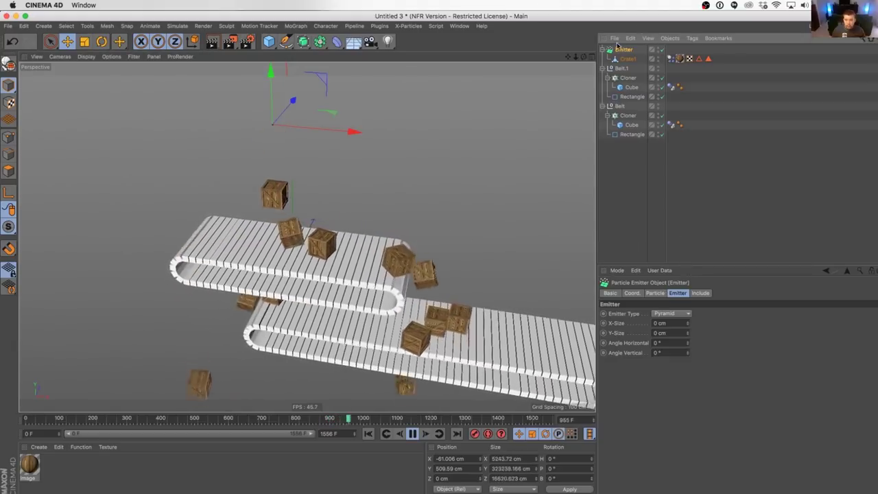
- Add a Null object as a child of the Emitter alongside Crate1
{"action": "left_click", "coordinate": [44, 26]}
{"action": "left_click", "coordinate": [55, 36]}
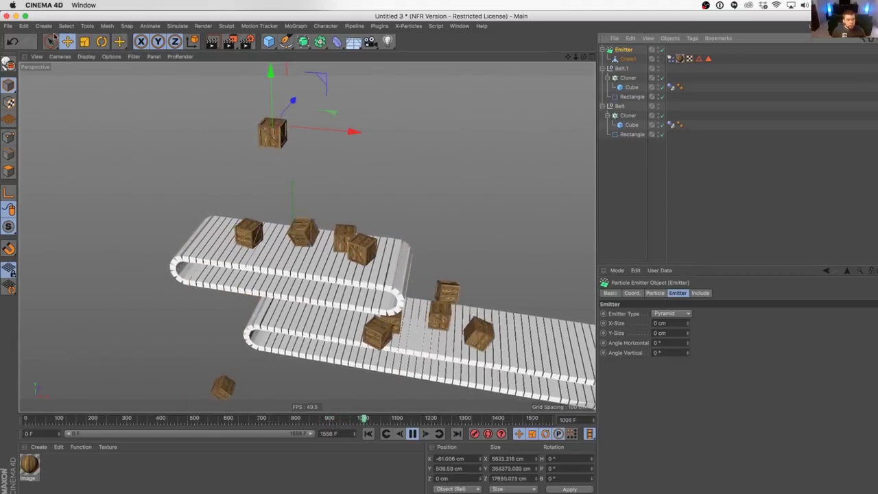
{"action": "left_click", "coordinate": [43, 25]}
{"action": "mouse_move", "coordinate": [55, 40]}
{"action": "left_click", "coordinate": [87, 43]}
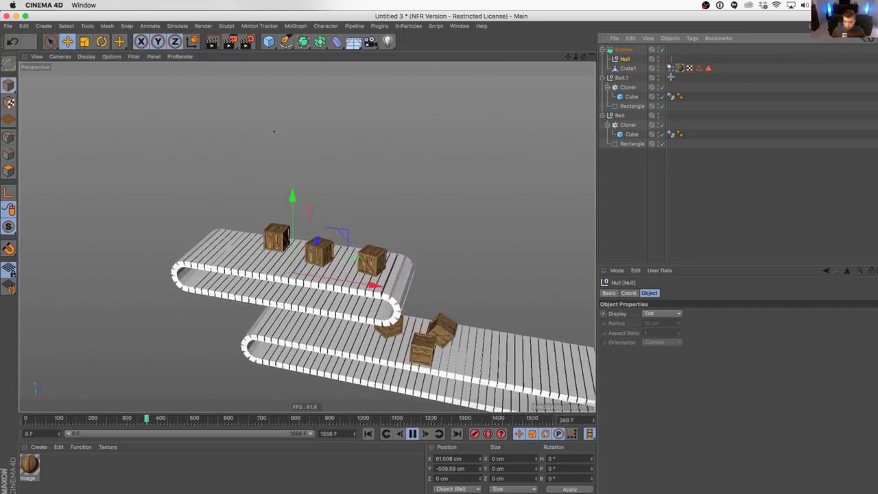
- Open the shared Collision settings of the Dynamics Body tags on Crate1 and both belt cubes
{"action": "left_click_drag", "start_coordinate": [668, 200], "coordinate": [678, 199]}
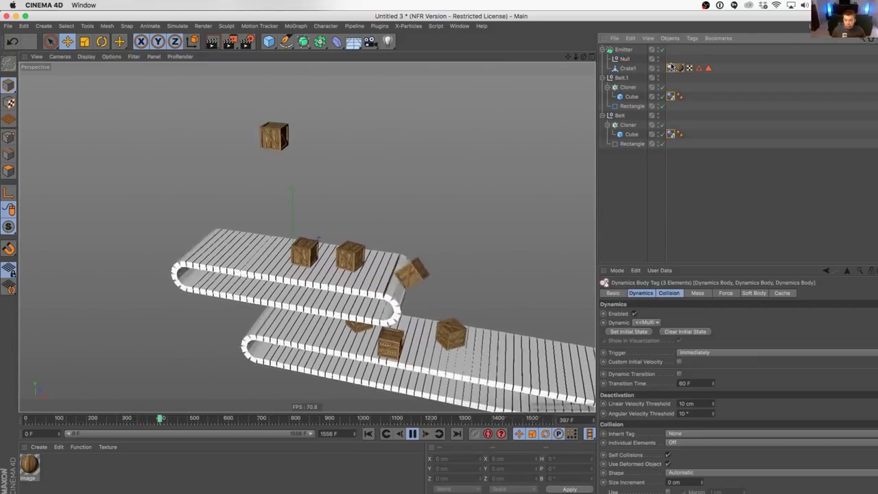
{"action": "left_click", "coordinate": [669, 293]}
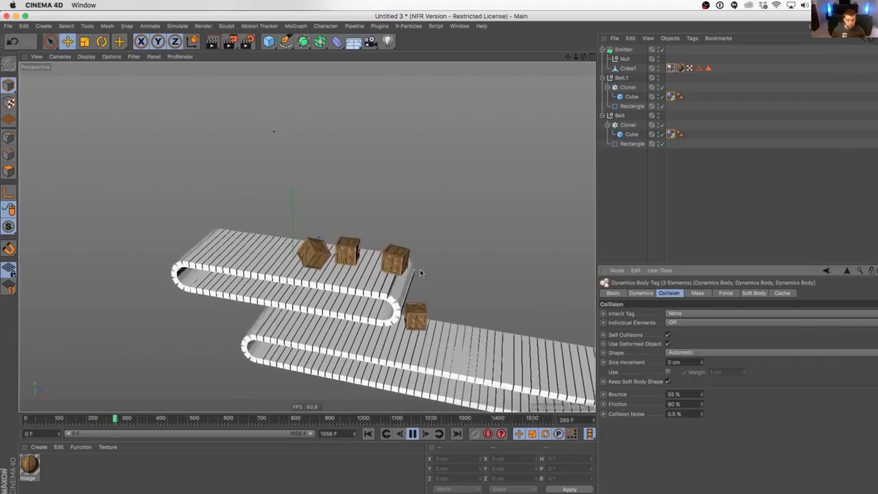
- Narrow both belts by setting the Size Y of the two belt cubes together to about 168 cm
{"action": "left_click_drag", "start_coordinate": [420, 273], "coordinate": [333, 272], "text": "alt"}
{"action": "left_click", "coordinate": [632, 135]}
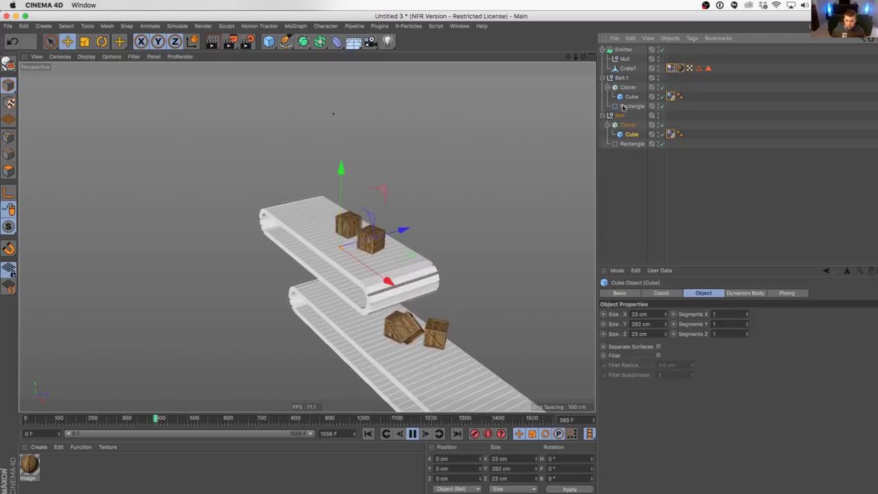
{"action": "left_click", "coordinate": [628, 96], "text": "ctrl"}
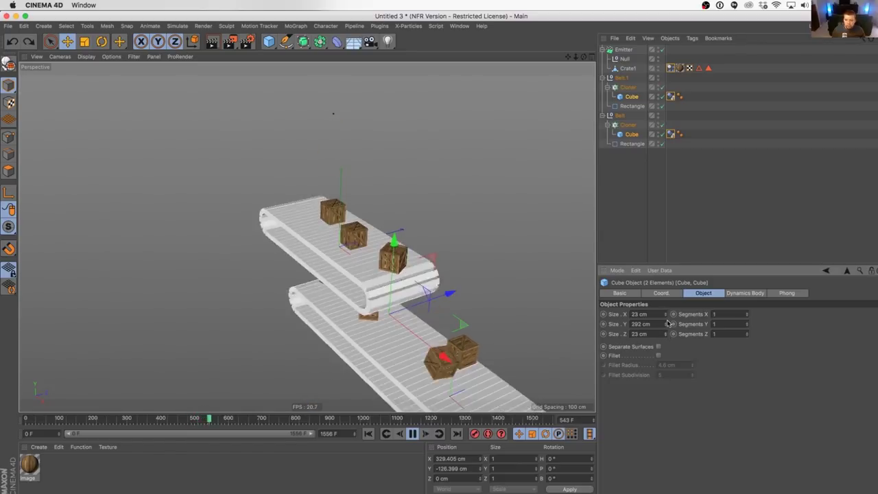
{"action": "left_click_drag", "start_coordinate": [664, 325], "coordinate": [664, 363]}
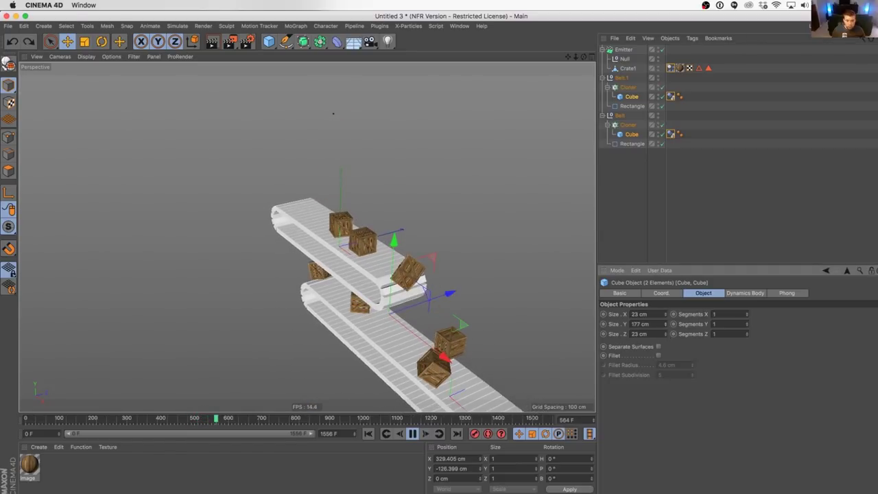
{"action": "left_click_drag", "start_coordinate": [420, 257], "coordinate": [446, 258], "text": "alt"}
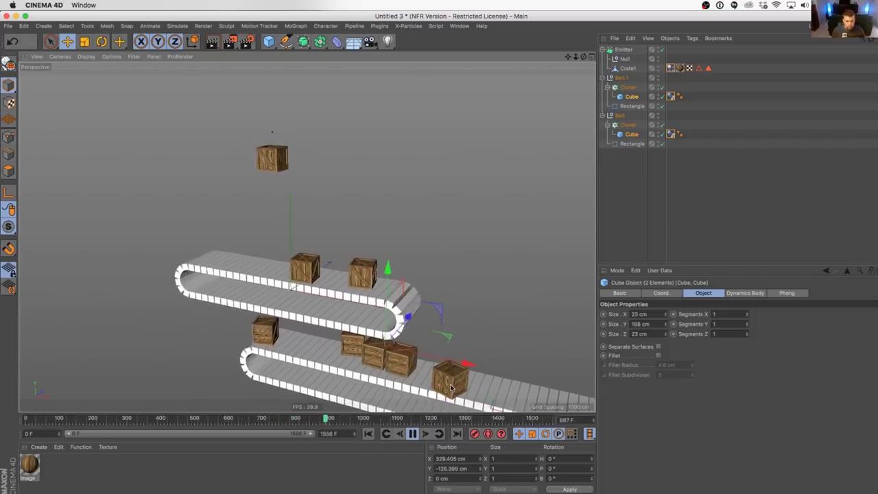
- Add a Plane with 1 width segment, 1 height segment and -Z orientation so it stands upright along the belt
{"action": "left_click_drag", "start_coordinate": [337, 305], "coordinate": [216, 279], "text": "alt"}
{"action": "middle_click_drag", "start_coordinate": [213, 330], "coordinate": [234, 190], "text": "alt"}
{"action": "scroll", "coordinate": [241, 306], "scroll_direction": "up", "scroll_amount": 1}
{"action": "middle_click_drag", "start_coordinate": [255, 156], "coordinate": [259, 190], "text": "alt"}
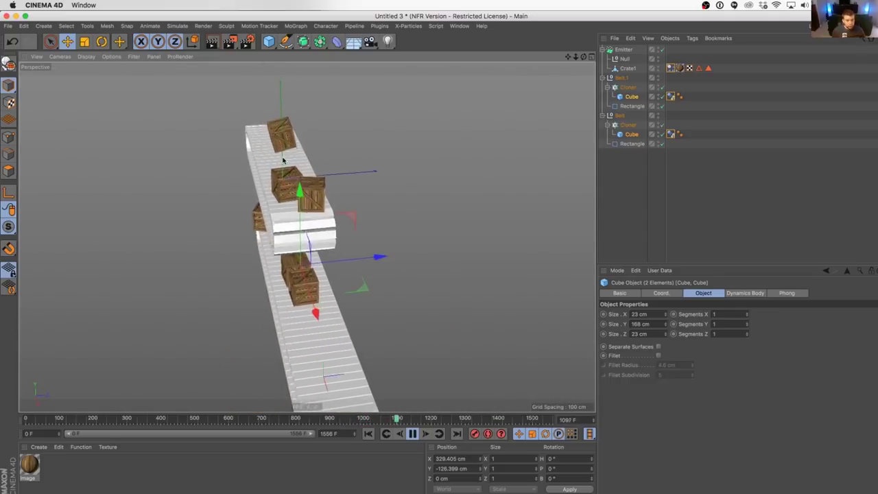
{"action": "middle_click_drag", "start_coordinate": [292, 152], "coordinate": [307, 201], "text": "alt"}
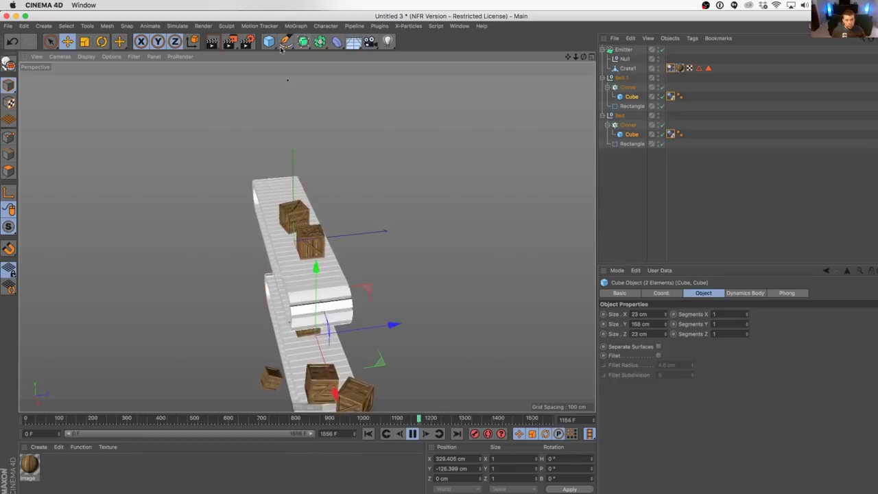
{"action": "left_click_drag", "start_coordinate": [270, 45], "coordinate": [358, 70]}
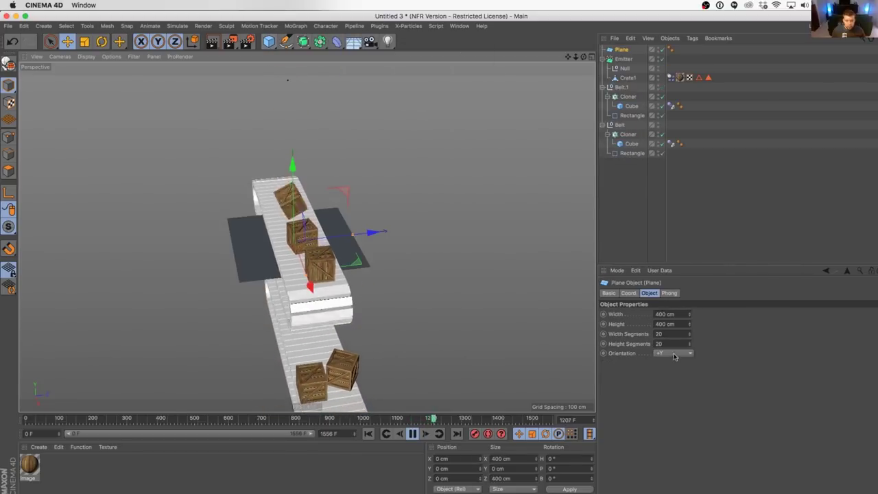
{"action": "double_click", "coordinate": [660, 334]}
{"action": "type", "text": "1"}
{"action": "key", "text": "Tab"}
{"action": "type", "text": "1"}
{"action": "key", "text": "Return"}
{"action": "scroll", "coordinate": [666, 354], "scroll_direction": "up", "scroll_amount": 3}
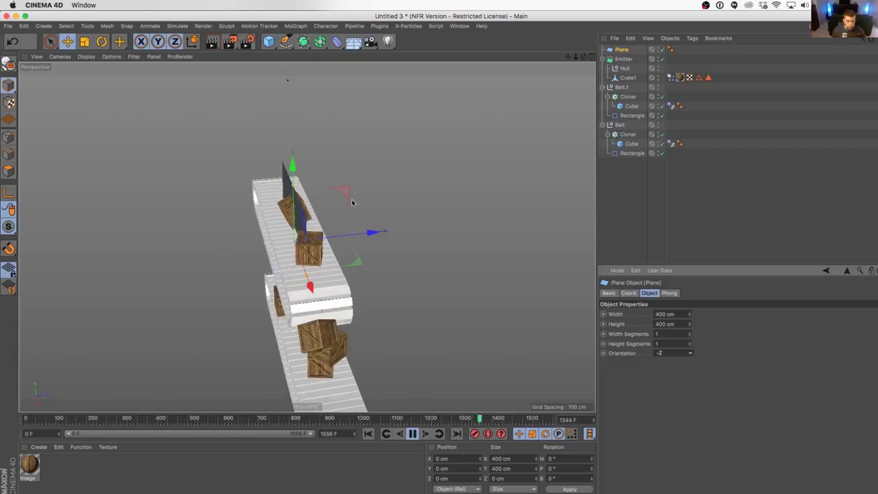
- Scale the Plane to about 674 cm and place it along the upper belt's near edge at about Y 348 cm, Z -89 cm
{"action": "left_click_drag", "start_coordinate": [346, 193], "coordinate": [313, 120]}
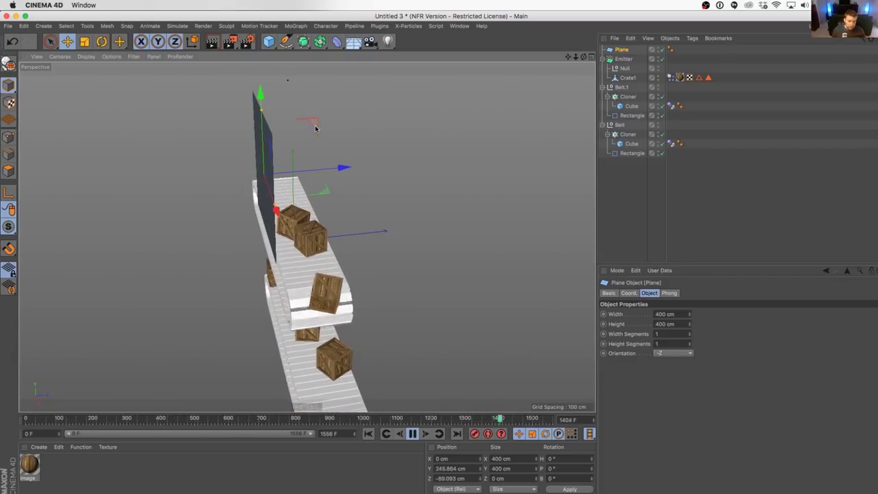
{"action": "left_click_drag", "start_coordinate": [296, 178], "coordinate": [382, 147], "text": "alt"}
{"action": "key", "text": "t"}
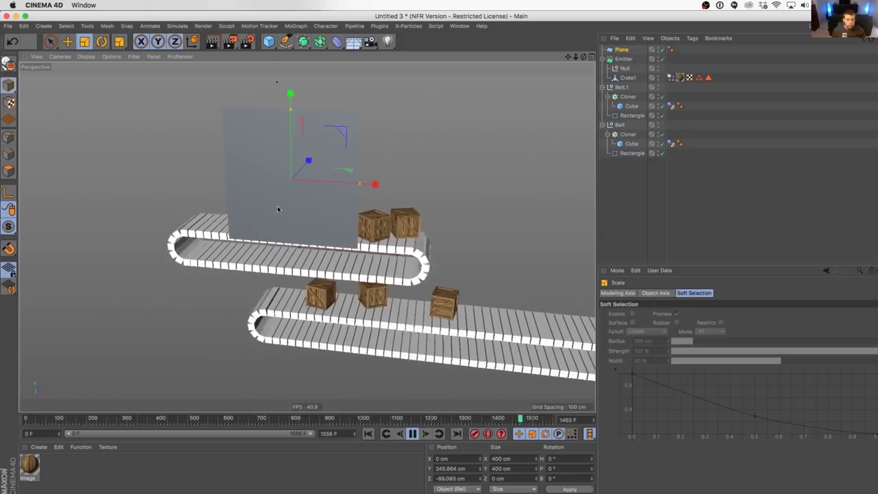
{"action": "left_click_drag", "start_coordinate": [278, 206], "coordinate": [494, 131]}
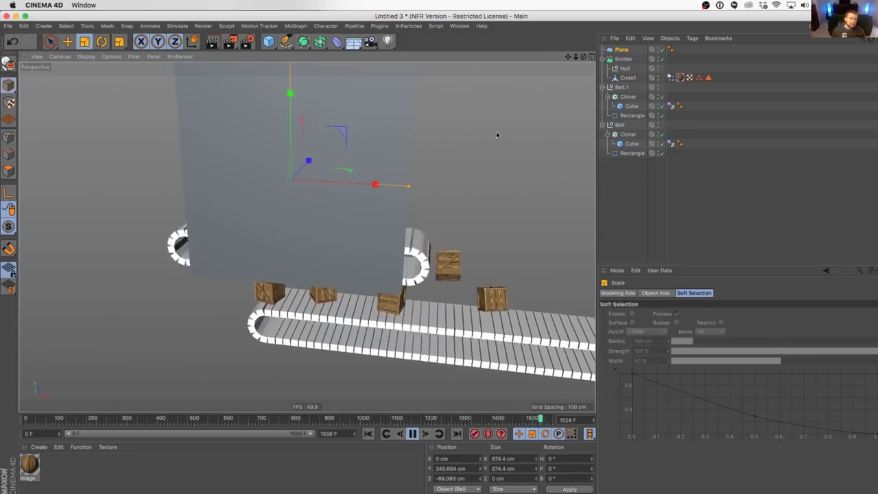
{"action": "right_click_drag", "start_coordinate": [498, 150], "coordinate": [383, 204], "text": "alt"}
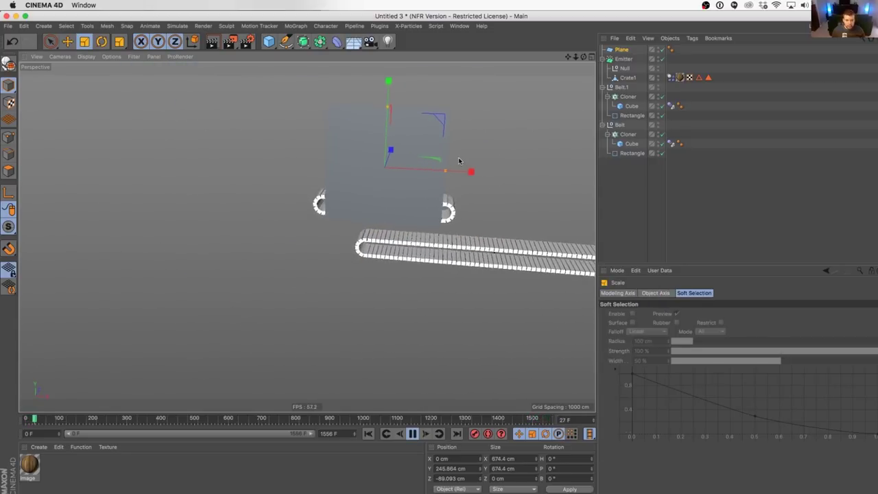
{"action": "key", "text": "e"}
{"action": "left_click_drag", "start_coordinate": [387, 79], "coordinate": [388, 66]}
- Give the Plane a Collider Body simulation tag so it acts as a side wall for the crates
{"action": "left_click_drag", "start_coordinate": [431, 86], "coordinate": [437, 147], "text": "alt"}
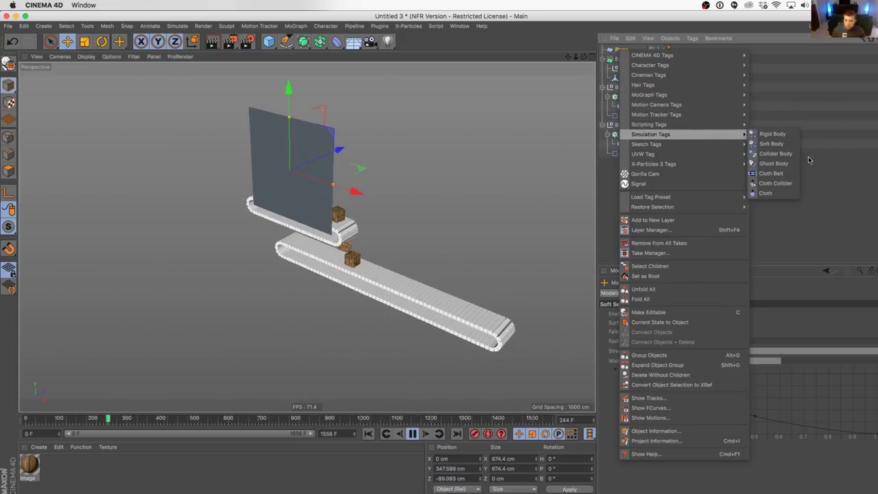
{"action": "left_click", "coordinate": [775, 154]}
{"action": "left_click_drag", "start_coordinate": [378, 180], "coordinate": [360, 206], "text": "alt"}
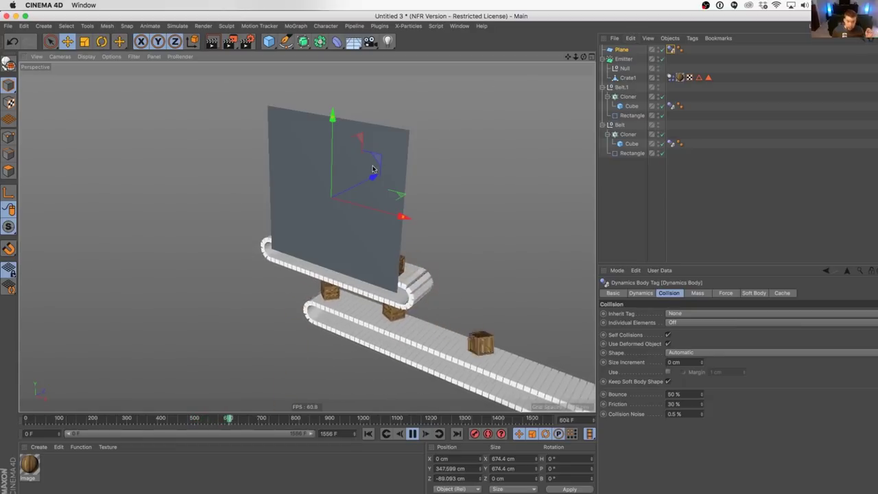
- Try hiding the collider Plane to see the crates behind it
{"action": "double_click", "coordinate": [659, 50], "text": "alt"}
{"action": "left_click", "coordinate": [316, 240]}
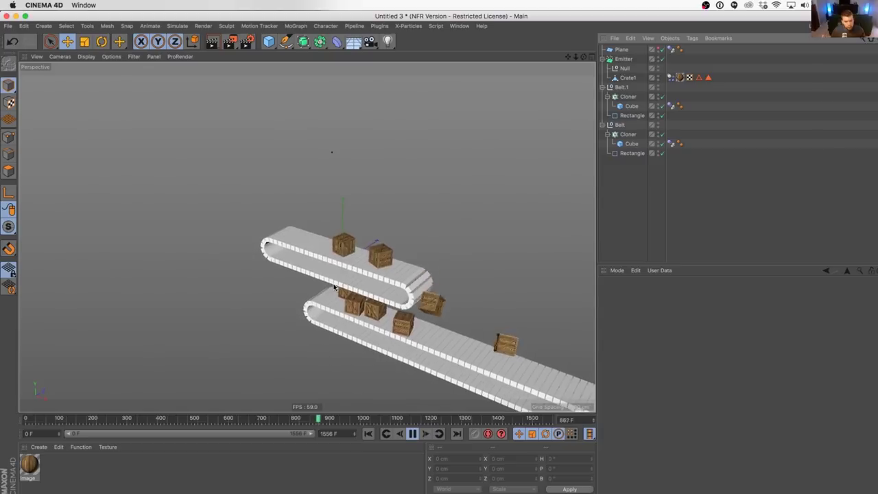
{"action": "left_click", "coordinate": [652, 50]}
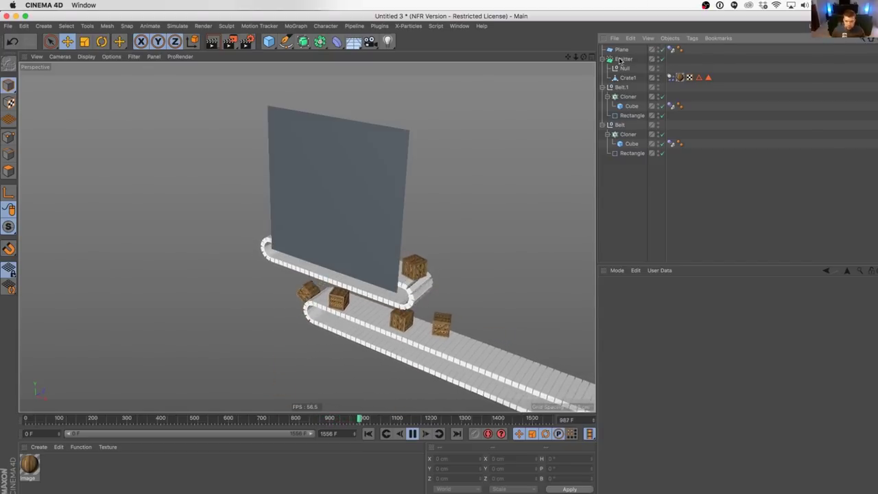
- Add a Display tag to the Plane and enable its Shading Mode as Lines so it shows only as an outline
{"action": "left_click", "coordinate": [622, 50]}
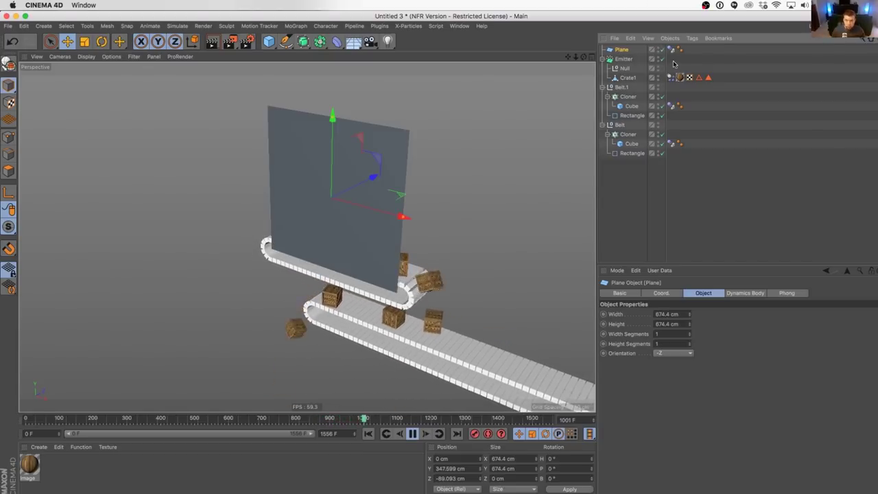
{"action": "right_click", "coordinate": [618, 52]}
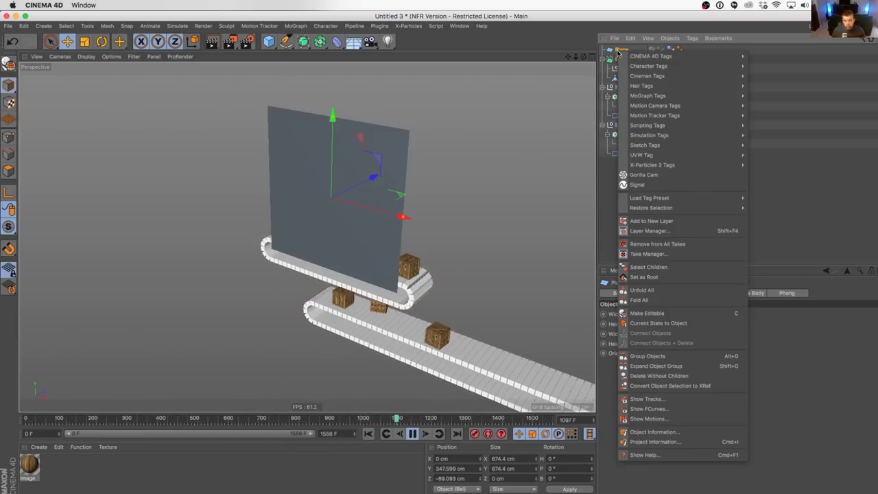
{"action": "mouse_move", "coordinate": [646, 60]}
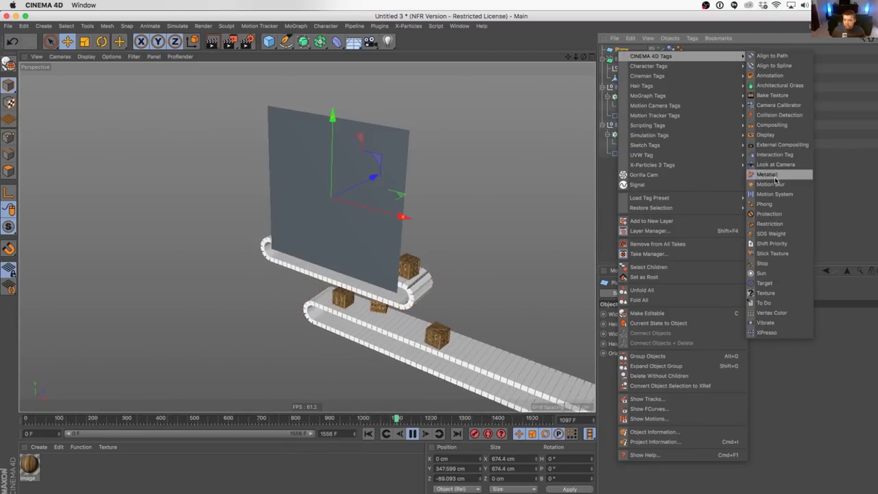
{"action": "left_click", "coordinate": [766, 135]}
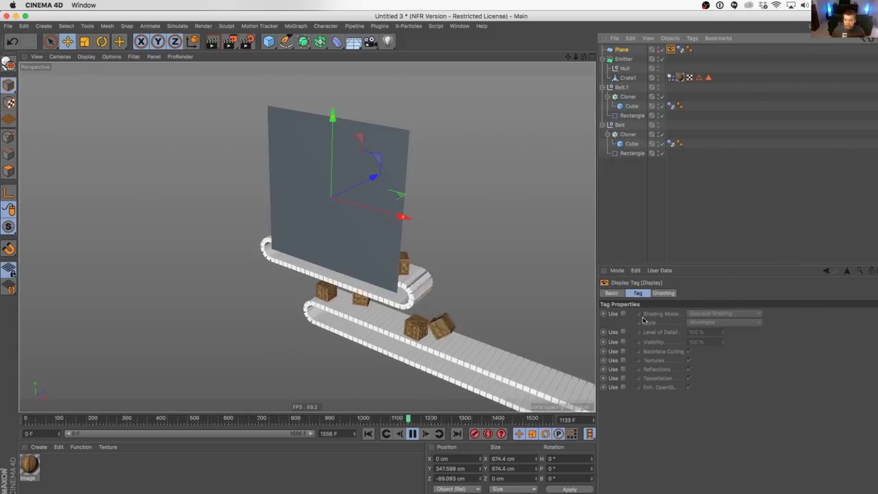
{"action": "left_click", "coordinate": [623, 314]}
{"action": "left_click", "coordinate": [714, 314]}
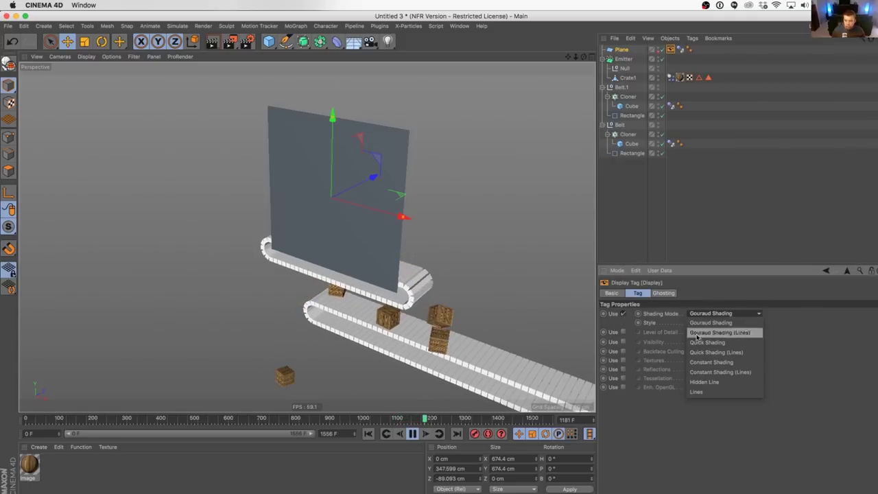
{"action": "left_click", "coordinate": [697, 391]}
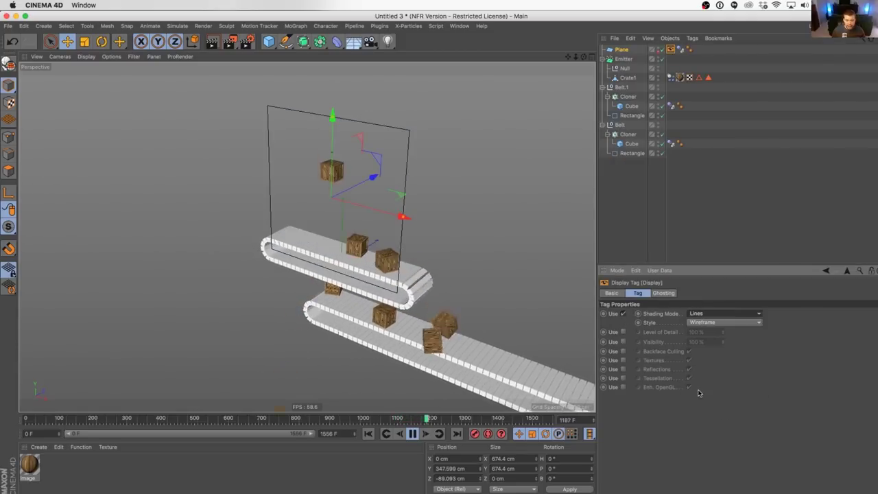
{"action": "left_click", "coordinate": [656, 217]}
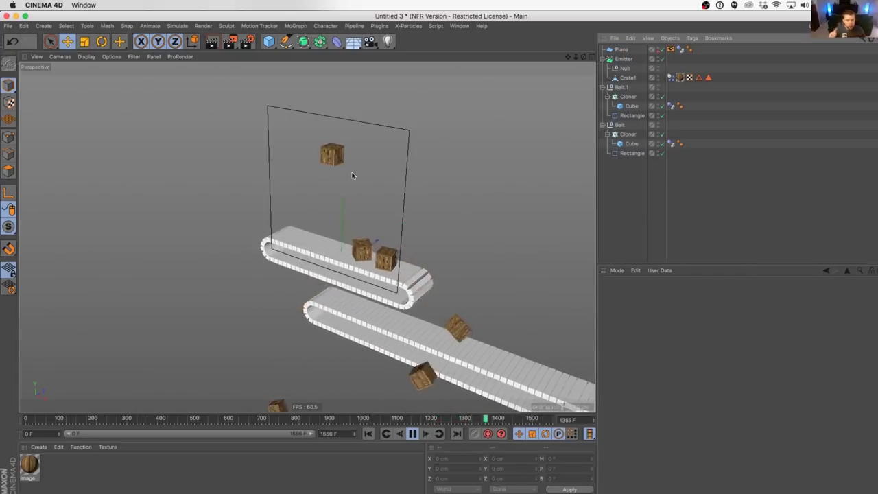
- Rename the collider Plane as Col
{"action": "left_click", "coordinate": [618, 50]}
{"action": "type", "text": "Col"}
{"action": "key", "text": "Return"}
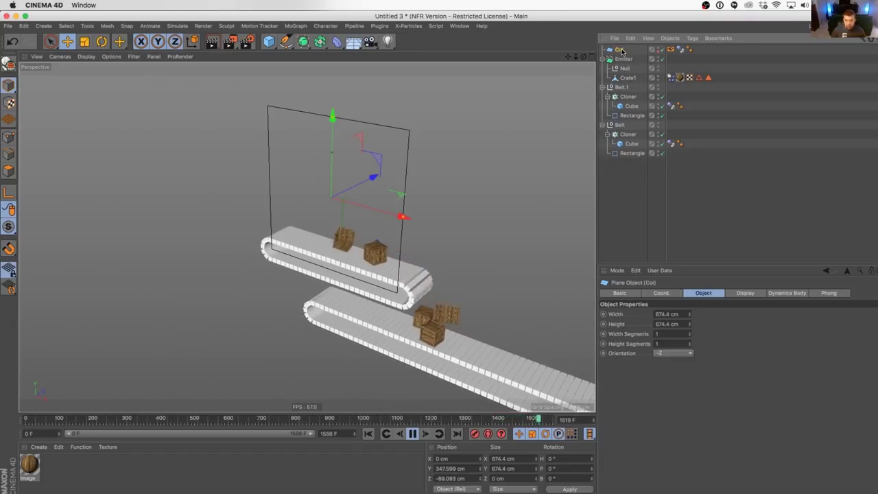
- Duplicate the Col plane and move the copy to the upper belt's opposite edge at about Z 87 cm
{"action": "key", "text": "super+c"}
{"action": "key", "text": "super+v"}
{"action": "left_click_drag", "start_coordinate": [358, 254], "coordinate": [457, 182], "text": "alt"}
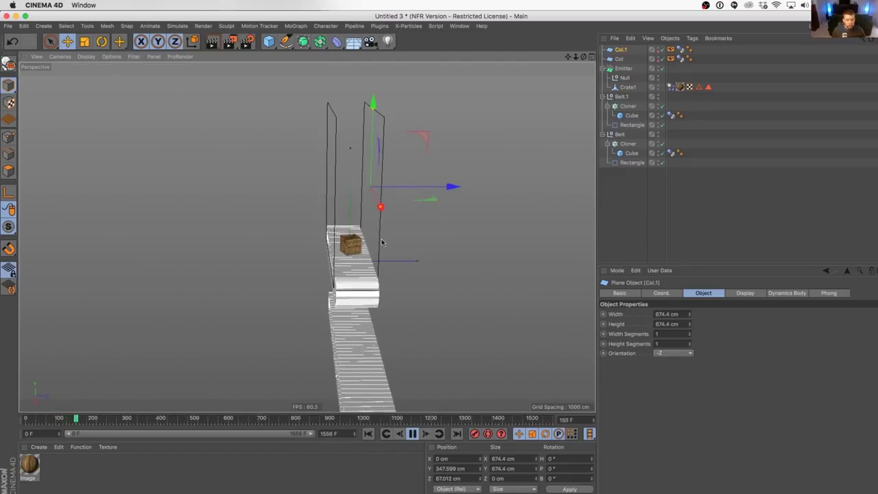
{"action": "left_click_drag", "start_coordinate": [333, 239], "coordinate": [407, 210], "text": "alt"}
{"action": "middle_click_drag", "start_coordinate": [407, 209], "coordinate": [377, 226], "text": "alt"}
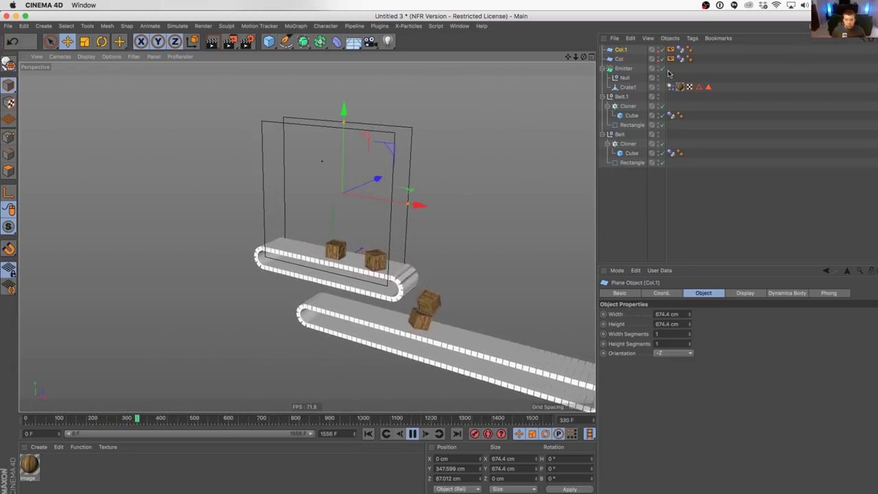
- Set Bounce and Friction to 0 % on the Dynamics Body tags of both Col planes
{"action": "left_click_drag", "start_coordinate": [681, 72], "coordinate": [680, 45]}
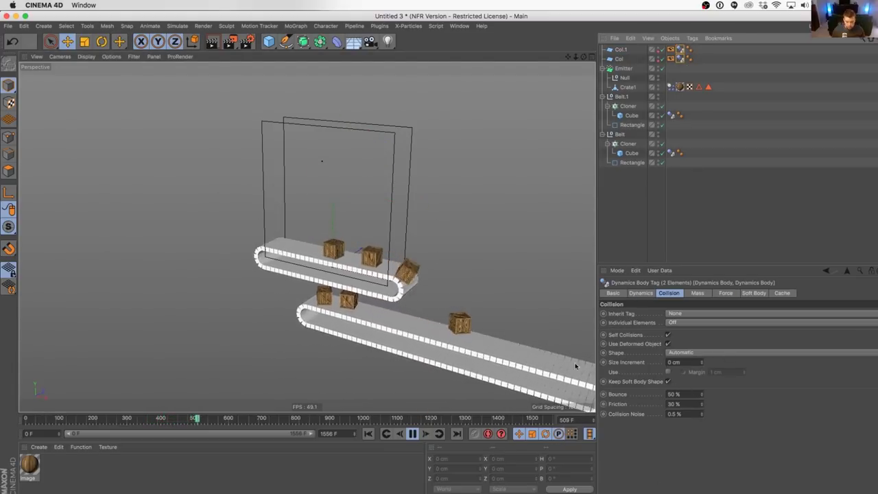
{"action": "left_click_drag", "start_coordinate": [680, 394], "coordinate": [645, 399]}
{"action": "type", "text": "0"}
{"action": "key", "text": "Tab"}
{"action": "type", "text": "0"}
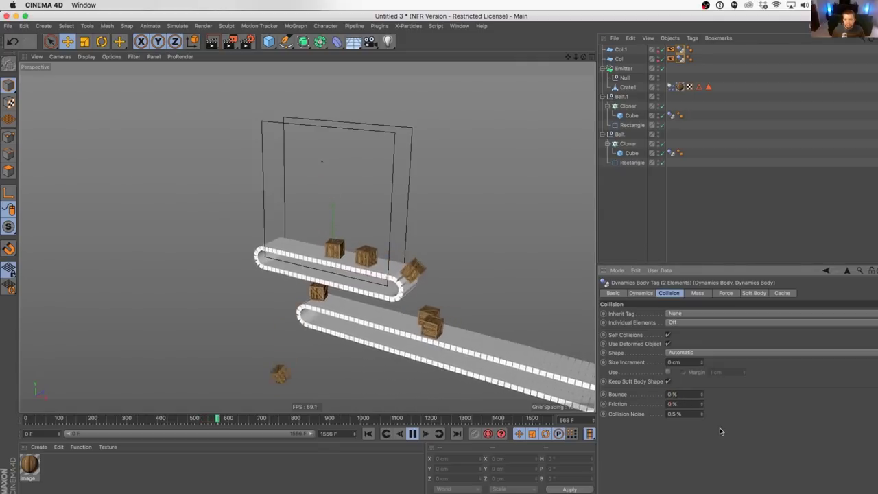
{"action": "left_click_drag", "start_coordinate": [288, 274], "coordinate": [334, 231], "text": "alt"}
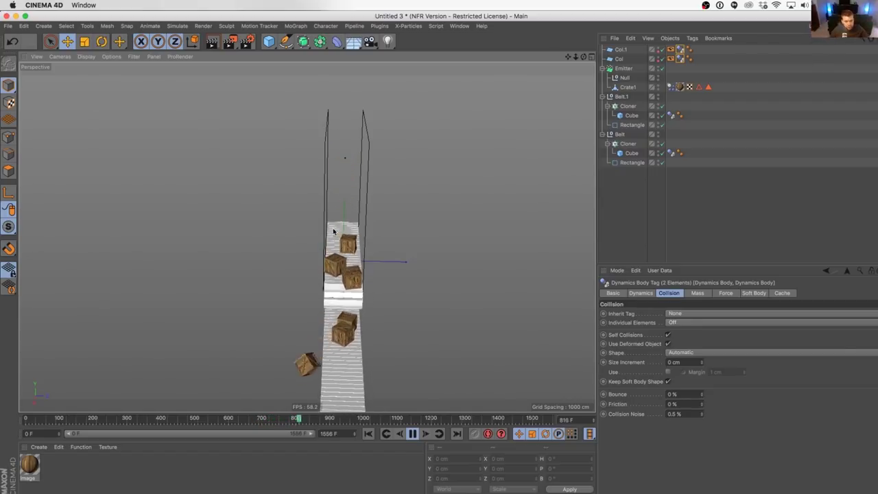
{"action": "left_click_drag", "start_coordinate": [392, 234], "coordinate": [325, 201], "text": "alt"}
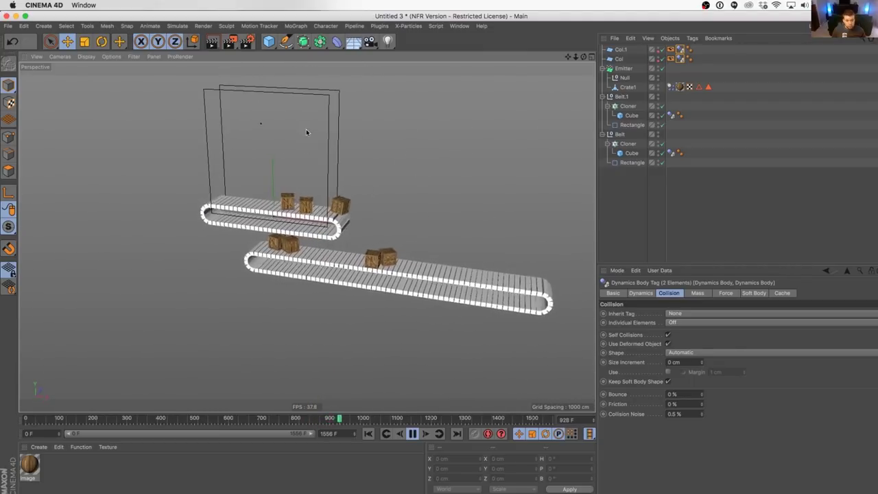
{"action": "left_click", "coordinate": [619, 59]}
{"action": "key", "text": "t"}
{"action": "left_click_drag", "start_coordinate": [288, 261], "coordinate": [590, 261]}
{"action": "key", "text": "super+z"}
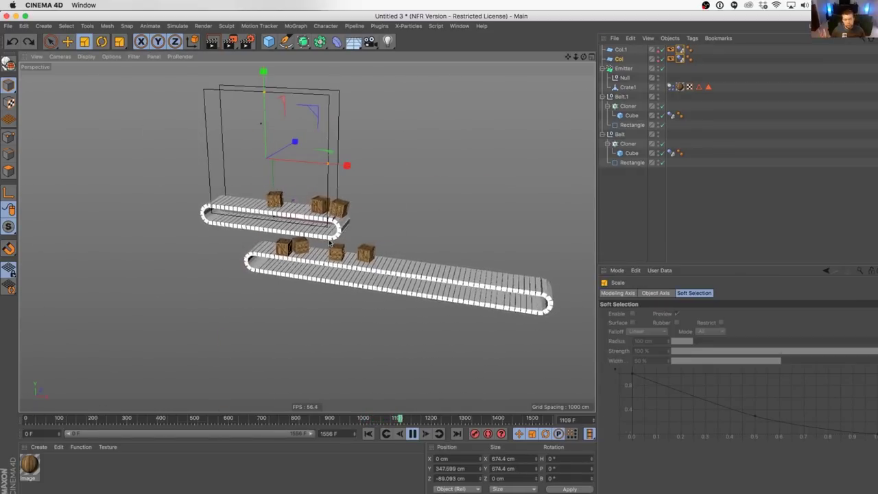
- Nest both Col collider planes inside the Belt group and place copies of them inside Belt.1
{"action": "left_click", "coordinate": [620, 49], "text": "ctrl"}
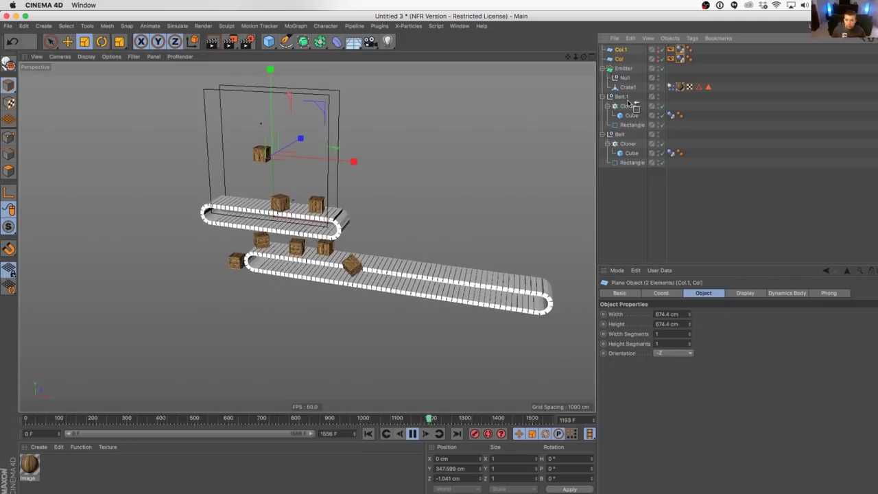
{"action": "left_click_drag", "start_coordinate": [629, 103], "coordinate": [625, 79]}
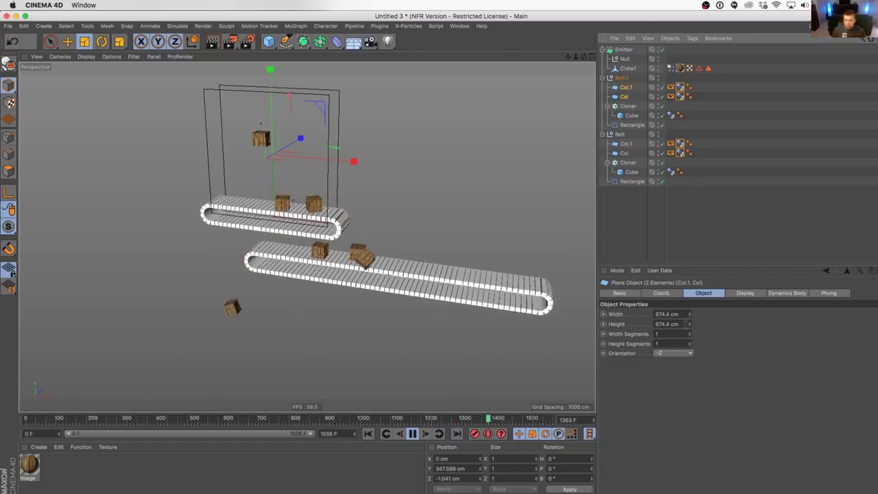
- Fit Belt.1's two collider planes to the lower belt: 1573.4 cm wide, 166.4 cm high, at about X 651 cm, Y -115 cm
{"action": "left_click_drag", "start_coordinate": [688, 324], "coordinate": [689, 321]}
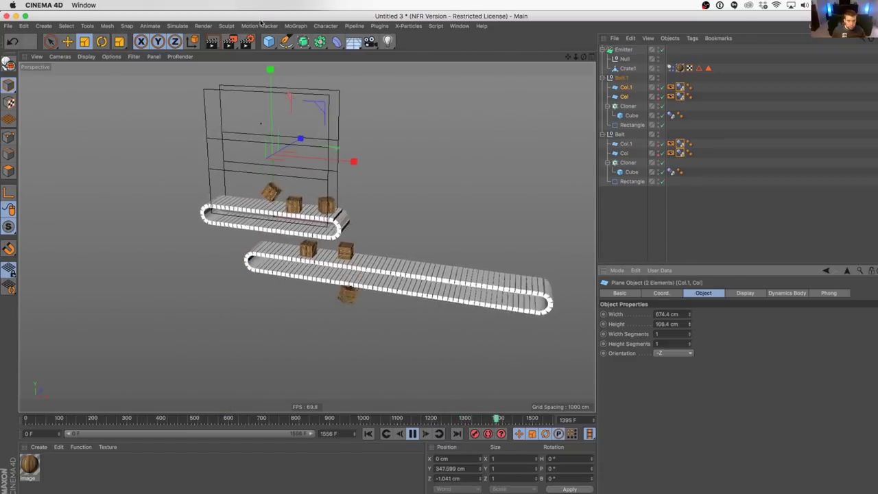
{"action": "key", "text": "e"}
{"action": "left_click_drag", "start_coordinate": [326, 116], "coordinate": [450, 209]}
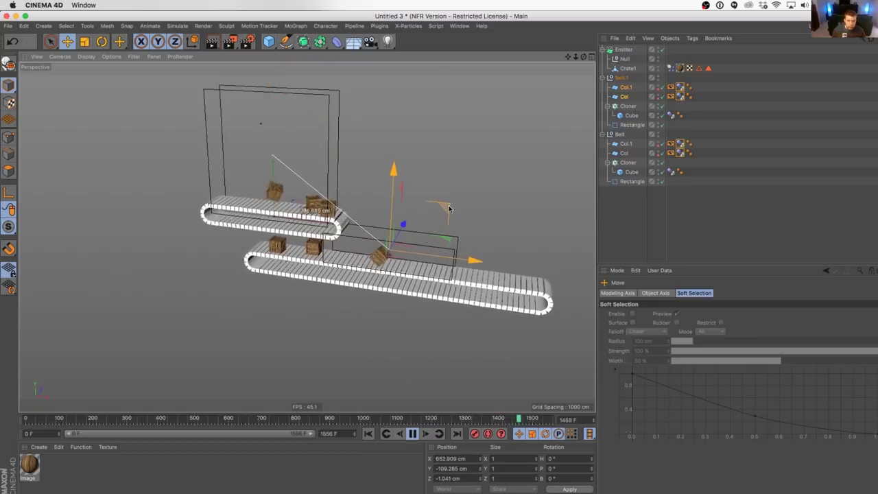
{"action": "left_click", "coordinate": [632, 88]}
{"action": "left_click", "coordinate": [628, 97], "text": "shift"}
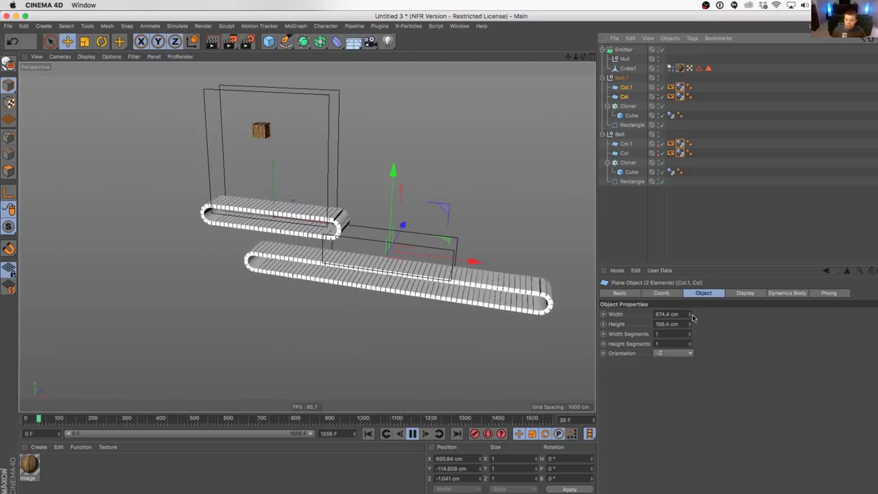
{"action": "left_click_drag", "start_coordinate": [692, 317], "coordinate": [692, 315]}
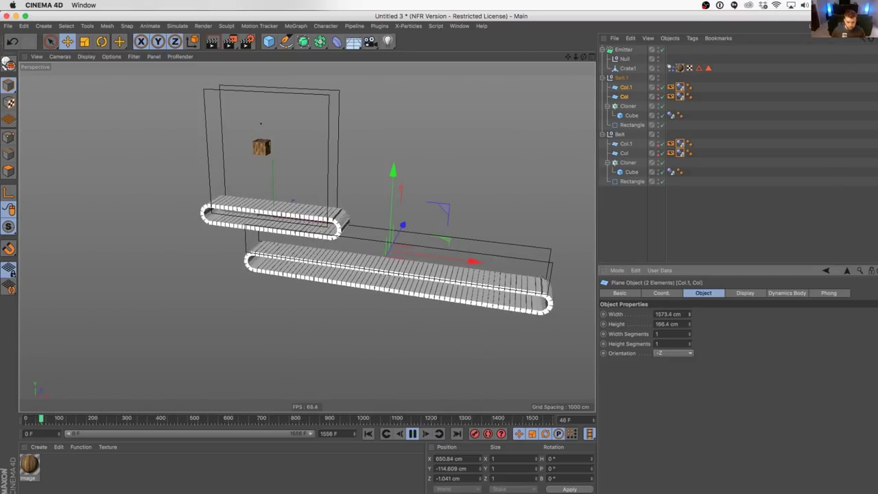
- Turn the whole Belt.1 group to a heading of about 71° and move it to about X 362 cm, Z -438 cm, under the upper belt's end
{"action": "left_click", "coordinate": [393, 283]}
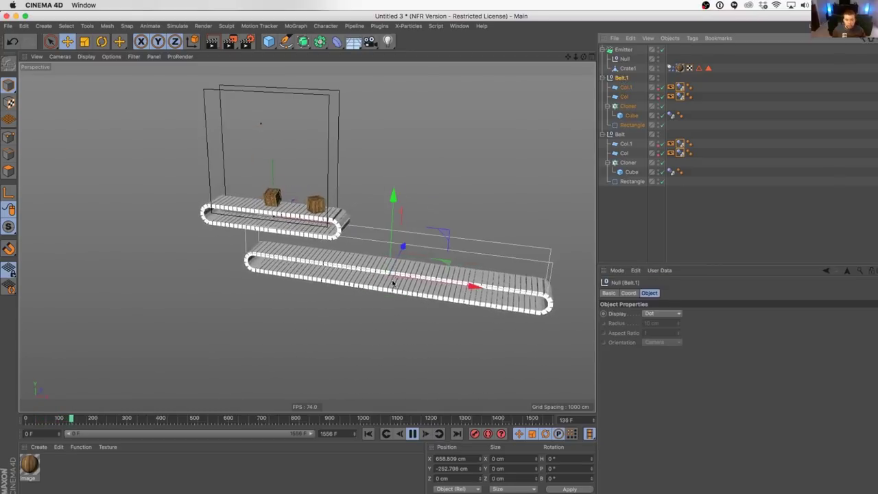
{"action": "key", "text": "r"}
{"action": "left_click_drag", "start_coordinate": [388, 288], "coordinate": [435, 336], "text": "alt"}
{"action": "left_click_drag", "start_coordinate": [369, 317], "coordinate": [432, 304]}
{"action": "key", "text": "e"}
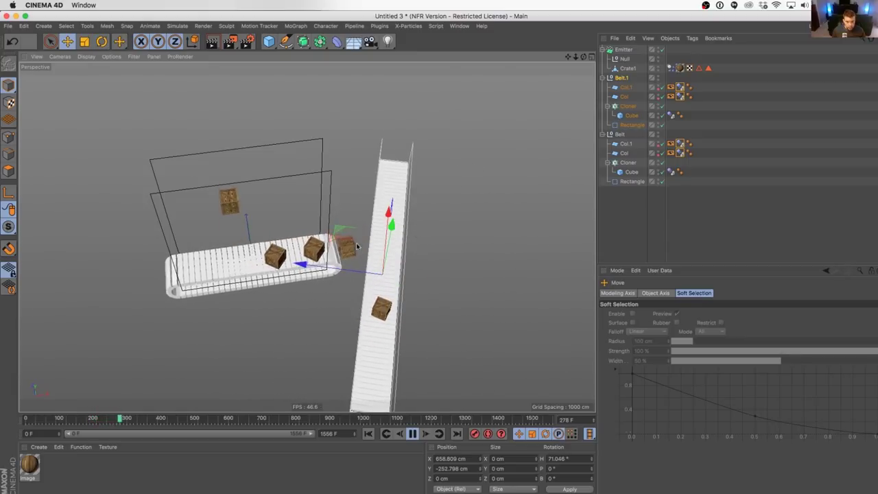
{"action": "left_click_drag", "start_coordinate": [337, 233], "coordinate": [353, 249]}
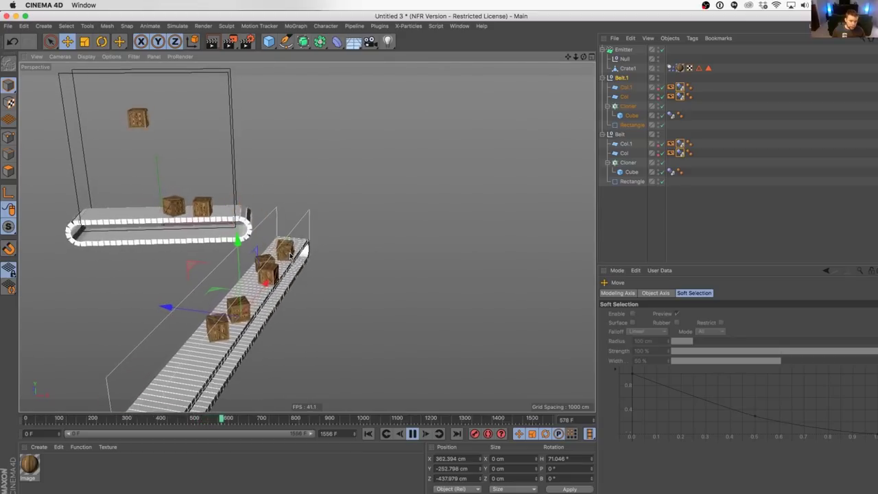
- Tilt the Belt.1 group to a bank of about 15.4° and examine how the crates travel along it
{"action": "left_click_drag", "start_coordinate": [297, 249], "coordinate": [313, 207], "text": "alt"}
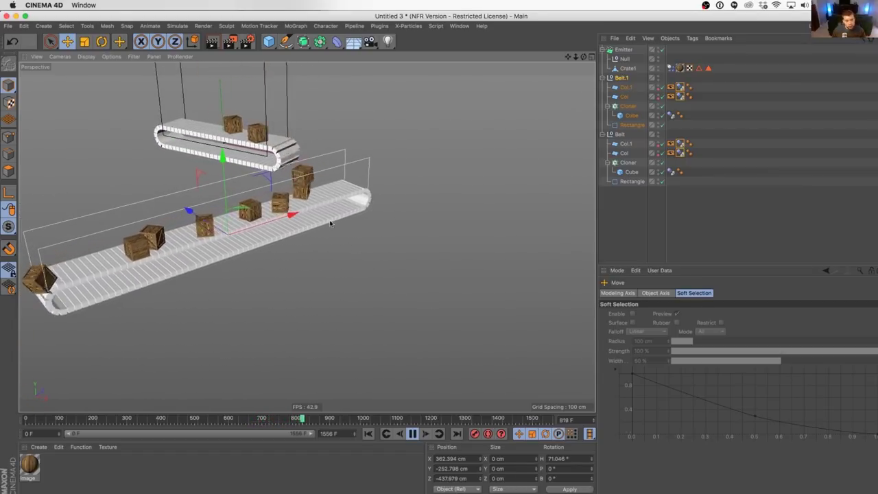
{"action": "left_click_drag", "start_coordinate": [369, 267], "coordinate": [272, 219], "text": "alt"}
{"action": "left_click", "coordinate": [621, 77]}
{"action": "key", "text": "r"}
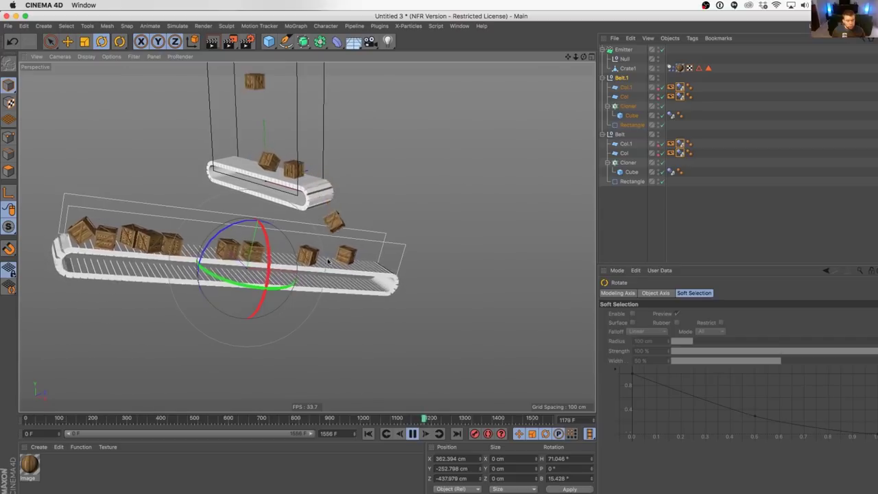
{"action": "left_click_drag", "start_coordinate": [326, 238], "coordinate": [351, 282], "text": "alt"}
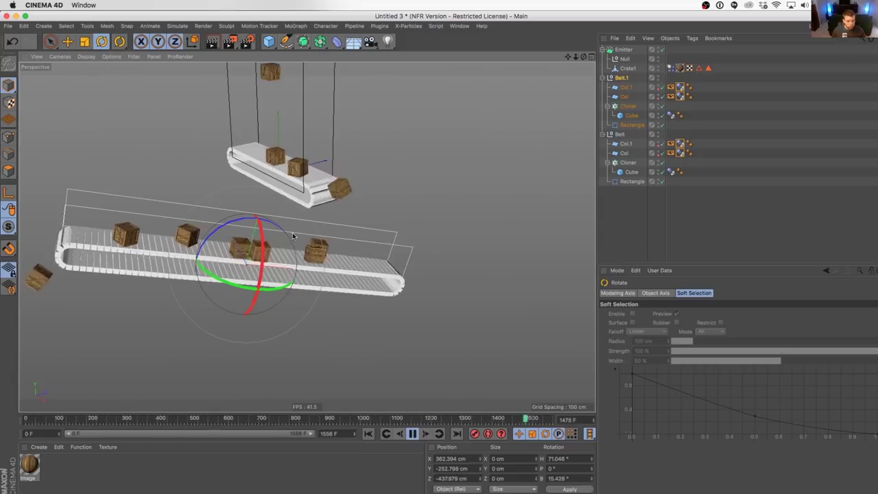
{"action": "left_click_drag", "start_coordinate": [271, 166], "coordinate": [297, 159], "text": "alt"}
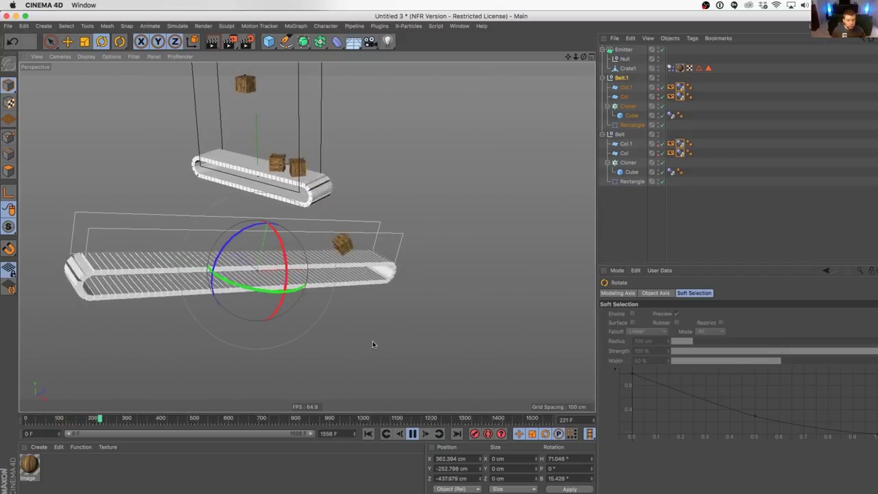
- Save the scene at frame 0 as CB2.c4d in the conveyor belt folder and save a further version as CB3.c4d
{"action": "left_click", "coordinate": [369, 433]}
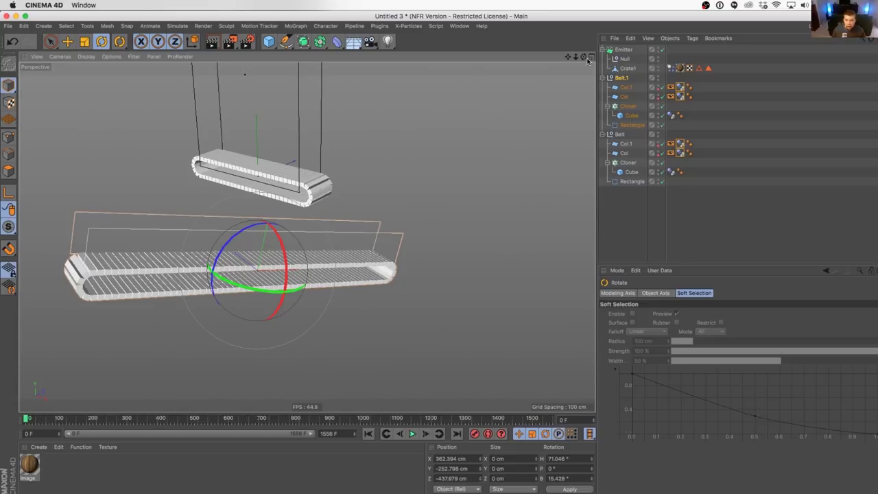
{"action": "left_click", "coordinate": [625, 78]}
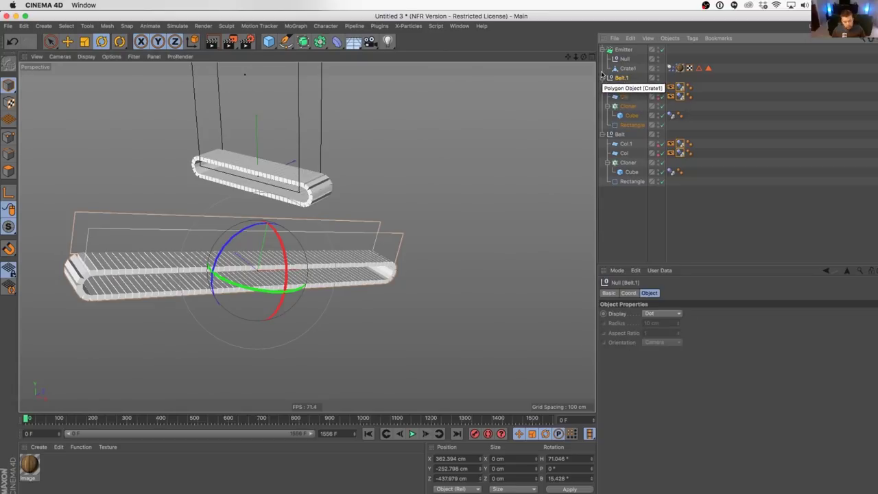
{"action": "key", "text": "super+s"}
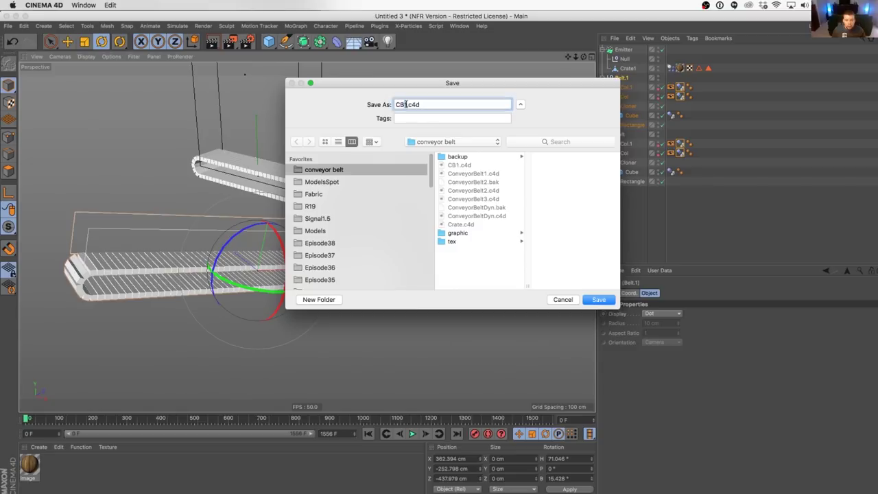
{"action": "key", "text": "Return"}
{"action": "key", "text": "super+shift+s"}
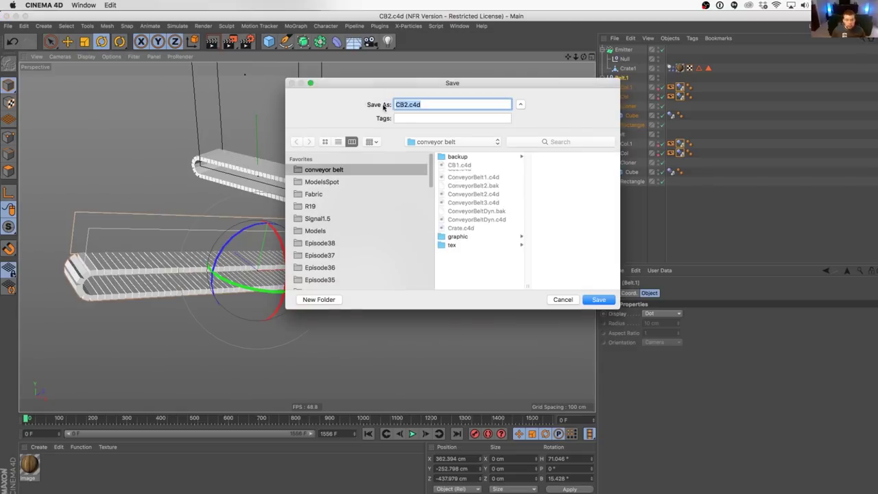
{"action": "type", "text": "CB3"}
{"action": "key", "text": "Return"}
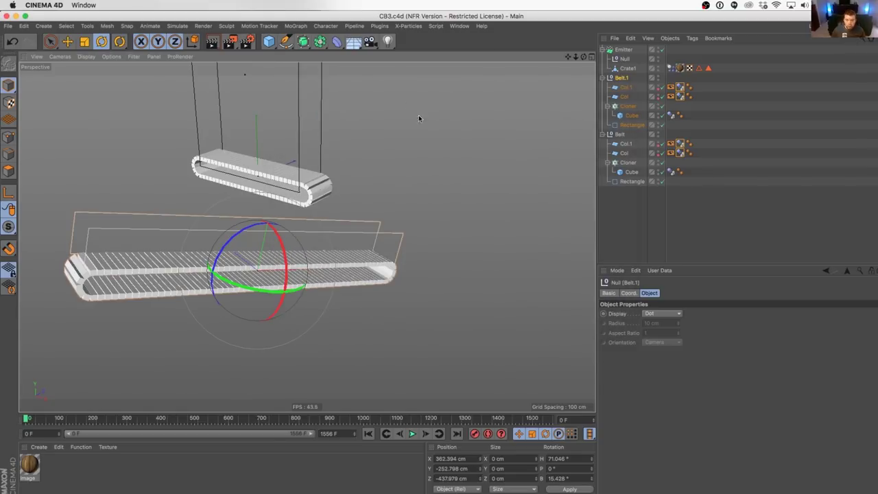
- Delete the Belt.1 group and the Cloner inside the Belt group, keeping the rectangle spline and collider planes
{"action": "left_click", "coordinate": [622, 78]}
{"action": "key", "text": "Delete"}
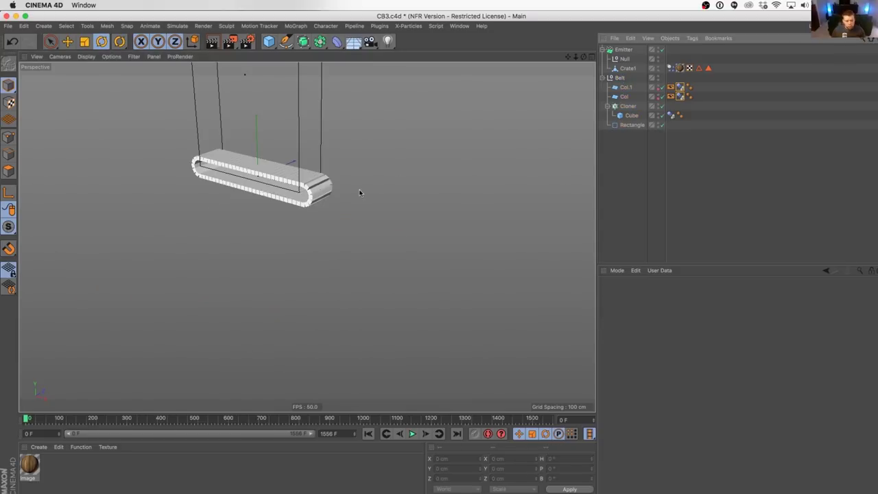
{"action": "left_click_drag", "start_coordinate": [278, 185], "coordinate": [299, 186], "text": "alt"}
{"action": "middle_click_drag", "start_coordinate": [283, 142], "coordinate": [315, 242], "text": "alt"}
{"action": "right_click_drag", "start_coordinate": [335, 295], "coordinate": [390, 295], "text": "alt"}
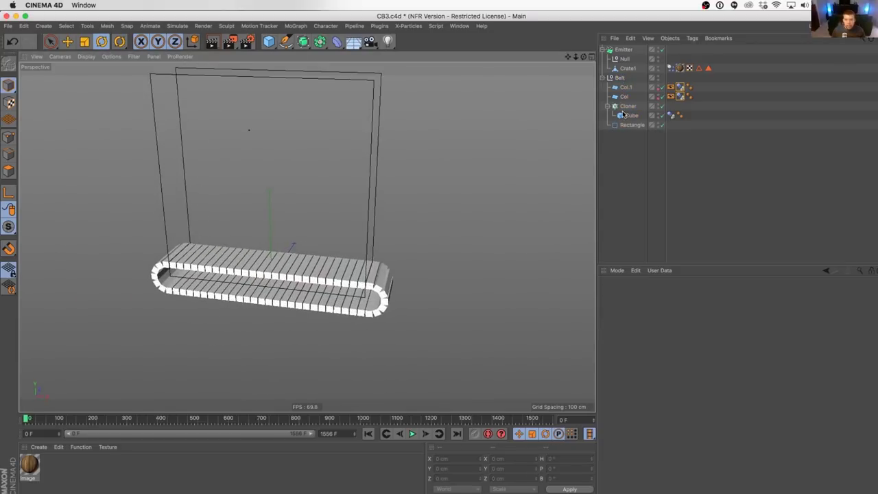
{"action": "left_click", "coordinate": [632, 107]}
{"action": "key", "text": "Delete"}
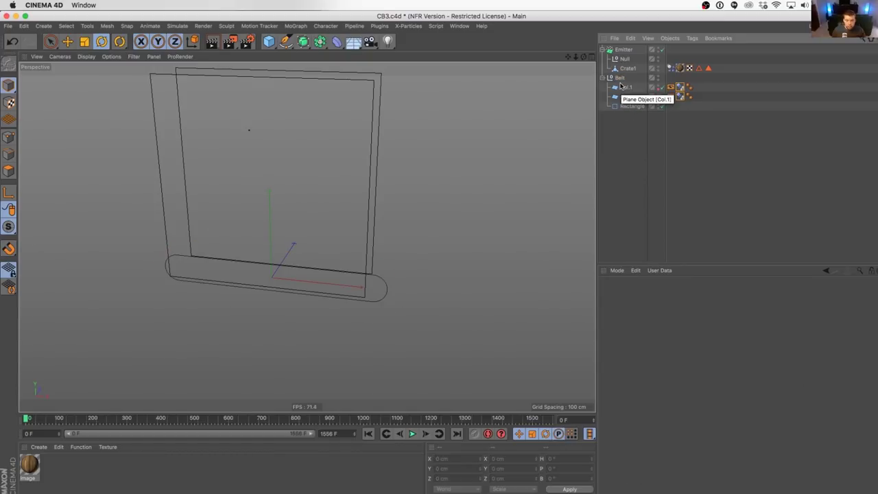
- Add a MoGraph MoSpline object to the scene
{"action": "left_click_drag", "start_coordinate": [337, 294], "coordinate": [325, 279], "text": "alt"}
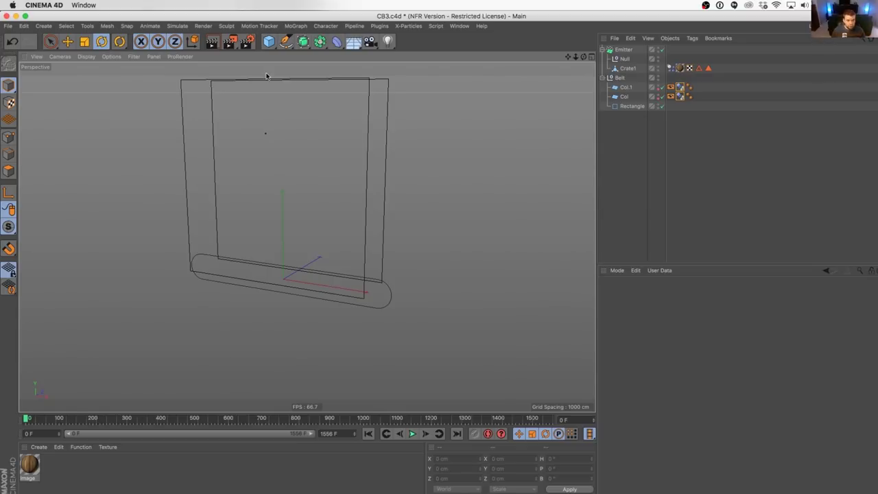
{"action": "left_click", "coordinate": [631, 106]}
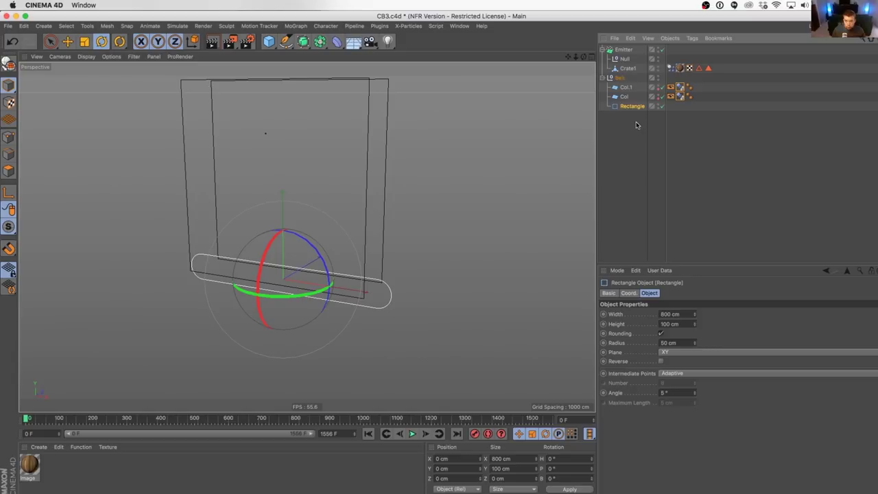
{"action": "left_click", "coordinate": [290, 28]}
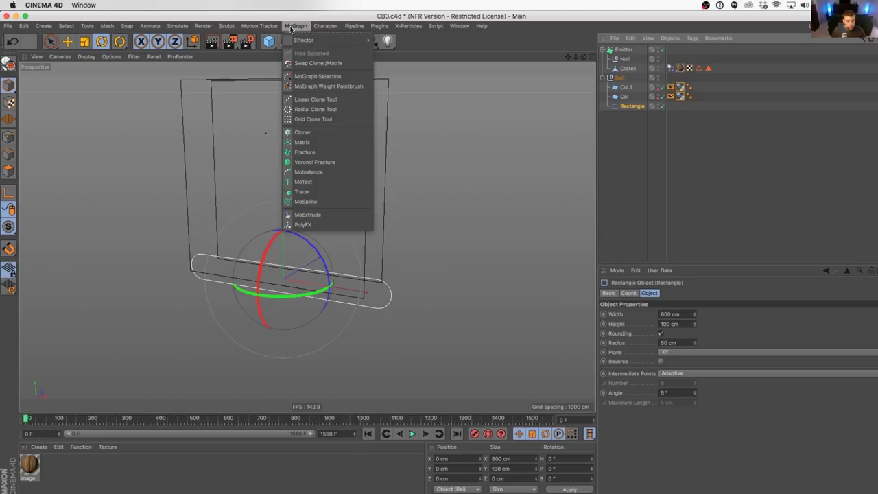
{"action": "left_click", "coordinate": [307, 201]}
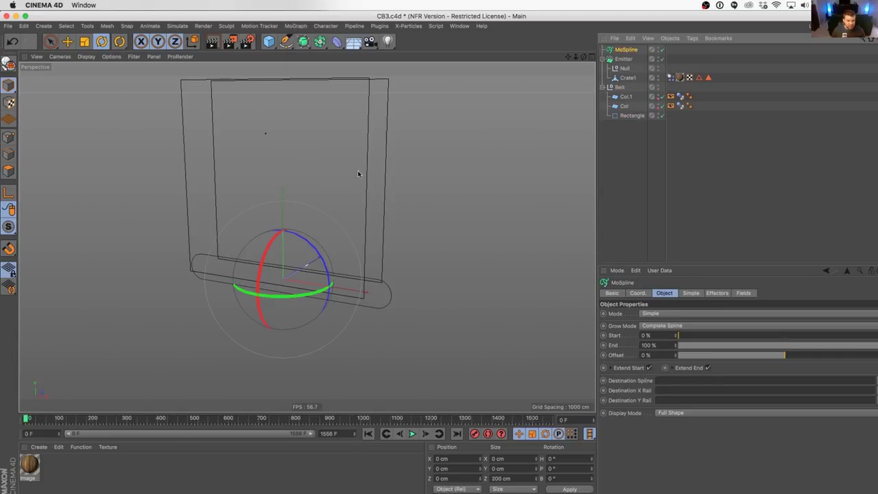
- Set the MoSpline's Offset to -50 % to center it on the rectangle spline
{"action": "left_click_drag", "start_coordinate": [376, 284], "coordinate": [346, 300], "text": "alt"}
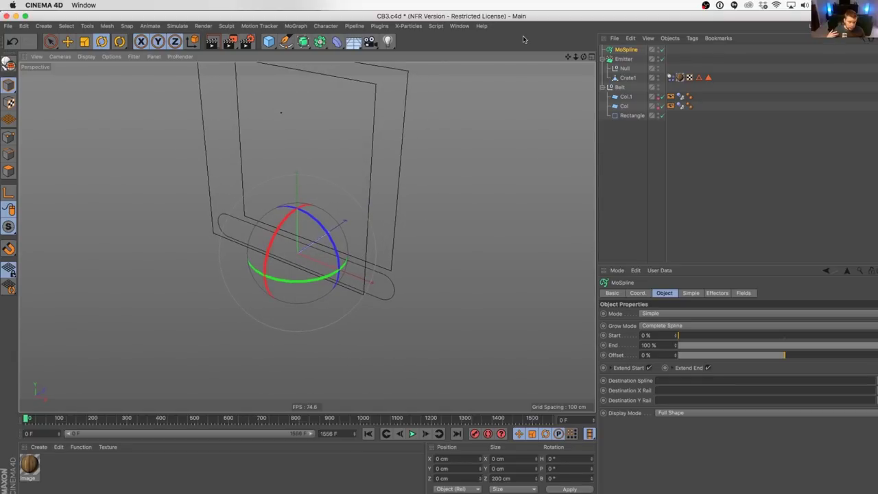
{"action": "left_click", "coordinate": [623, 53]}
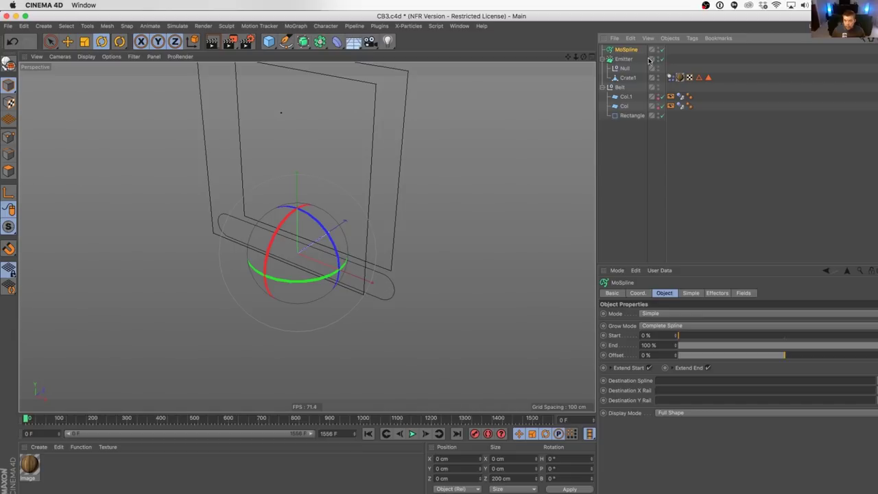
{"action": "scroll", "coordinate": [352, 228], "scroll_direction": "up", "scroll_amount": 3}
{"action": "scroll", "coordinate": [352, 227], "scroll_direction": "up", "scroll_amount": 2}
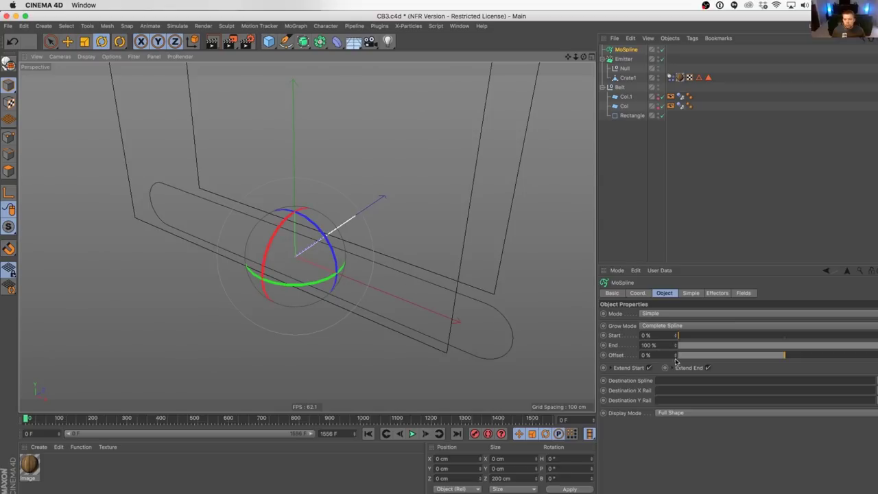
{"action": "left_click_drag", "start_coordinate": [676, 360], "coordinate": [568, 345]}
{"action": "type", "text": "-"}
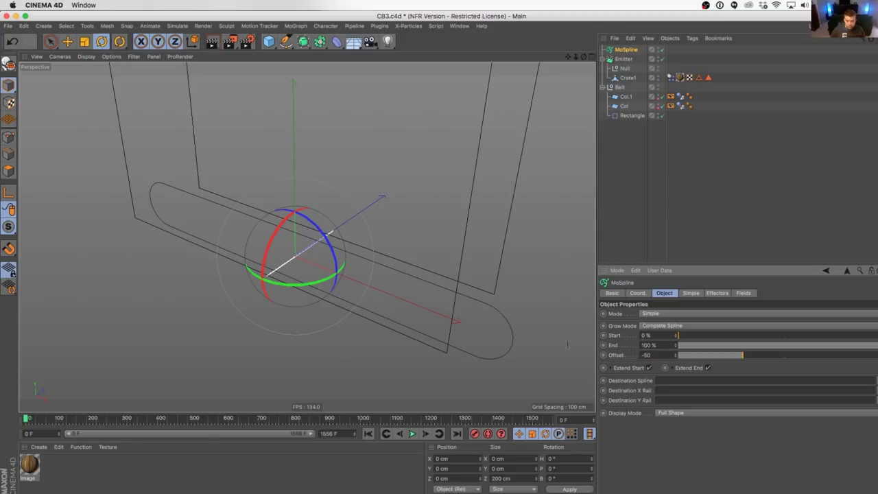
{"action": "type", "text": "50"}
{"action": "key", "text": "Return"}
{"action": "left_click_drag", "start_coordinate": [676, 346], "coordinate": [676, 341]}
{"action": "key", "text": "super+z"}
{"action": "key", "text": "t"}
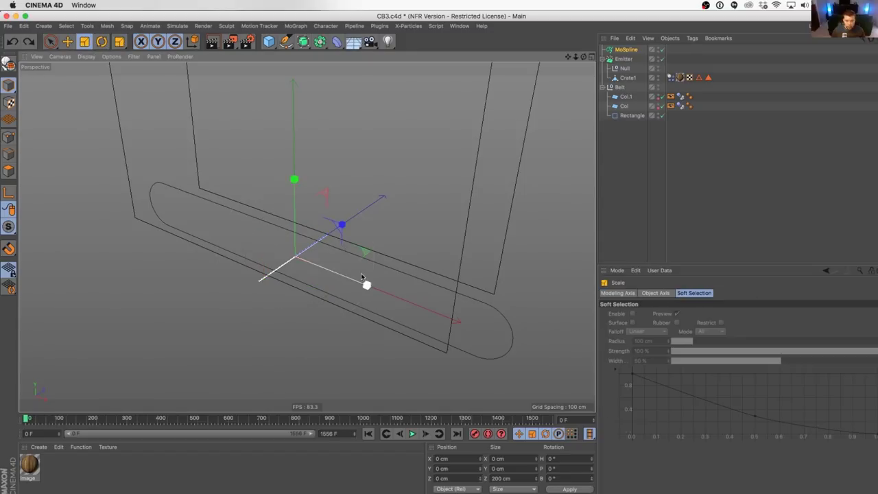
- Set the MoSpline's Display Mode to Line
{"action": "left_click_drag", "start_coordinate": [364, 284], "coordinate": [462, 177]}
{"action": "key", "text": "super+z"}
{"action": "left_click", "coordinate": [622, 51]}
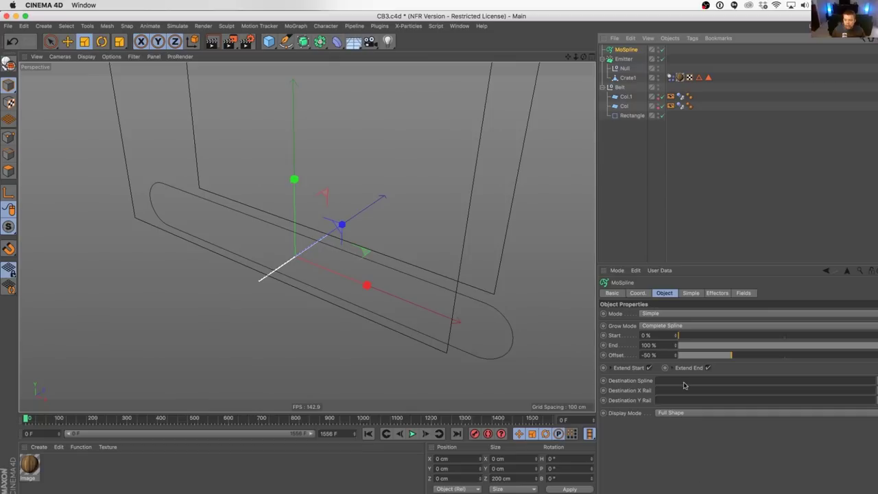
{"action": "left_click", "coordinate": [673, 414]}
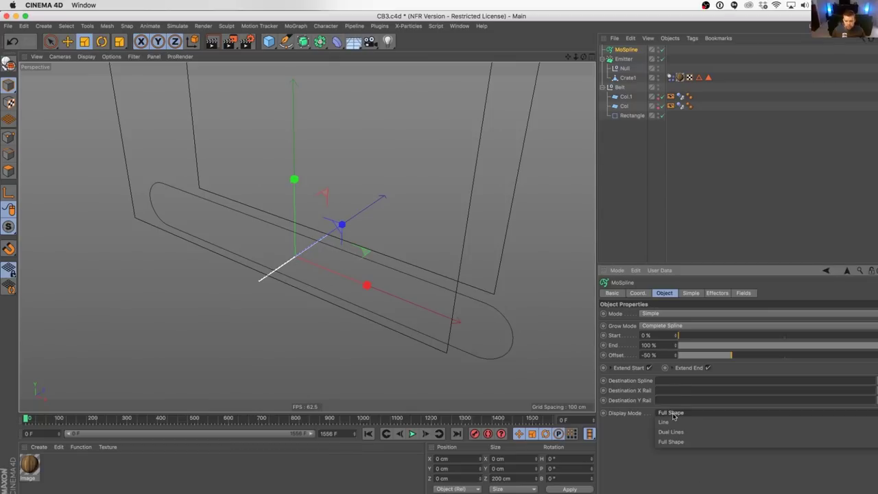
{"action": "left_click", "coordinate": [664, 421]}
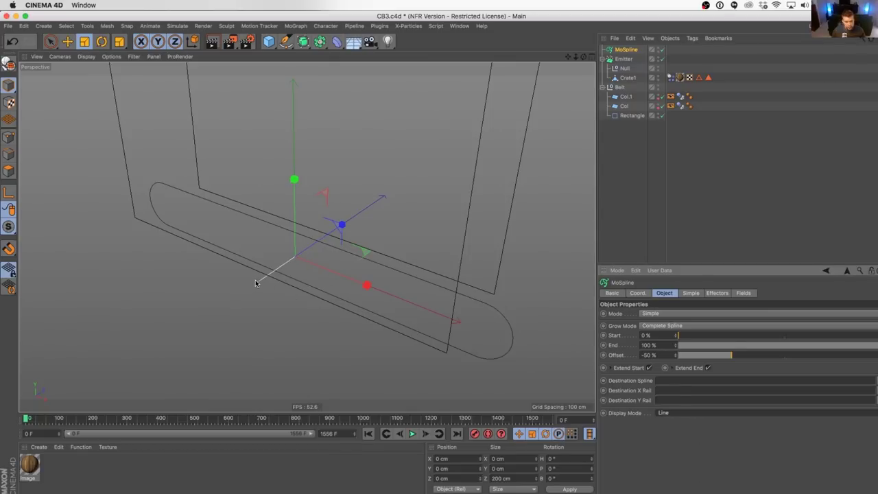
{"action": "left_click", "coordinate": [425, 206]}
{"action": "left_click_drag", "start_coordinate": [346, 240], "coordinate": [574, 101], "text": "alt"}
- Add a Sweep object and nest the MoSpline and the rectangle spline inside it, with the MoSpline first as the profile
{"action": "left_click", "coordinate": [621, 50]}
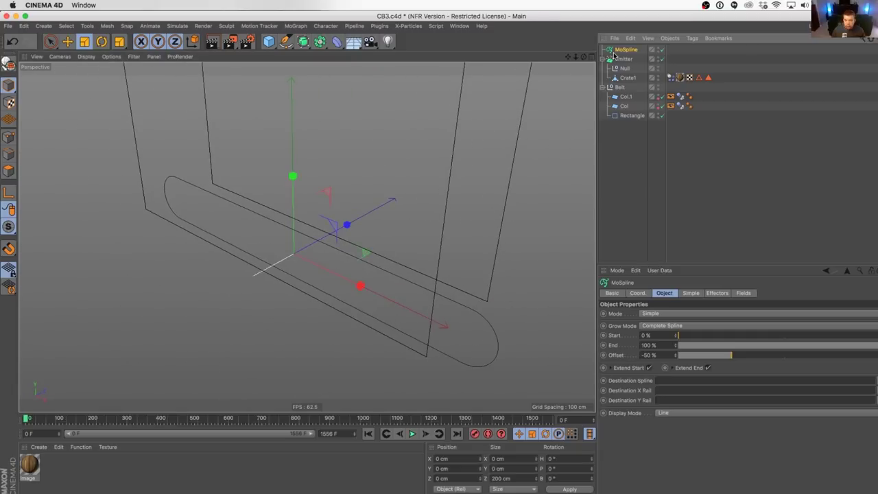
{"action": "left_click", "coordinate": [303, 42]}
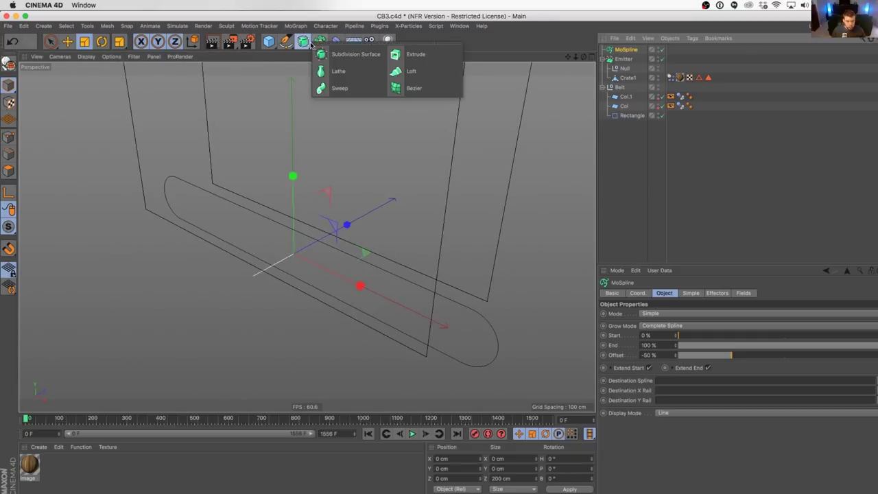
{"action": "left_click", "coordinate": [340, 87]}
{"action": "left_click", "coordinate": [624, 59]}
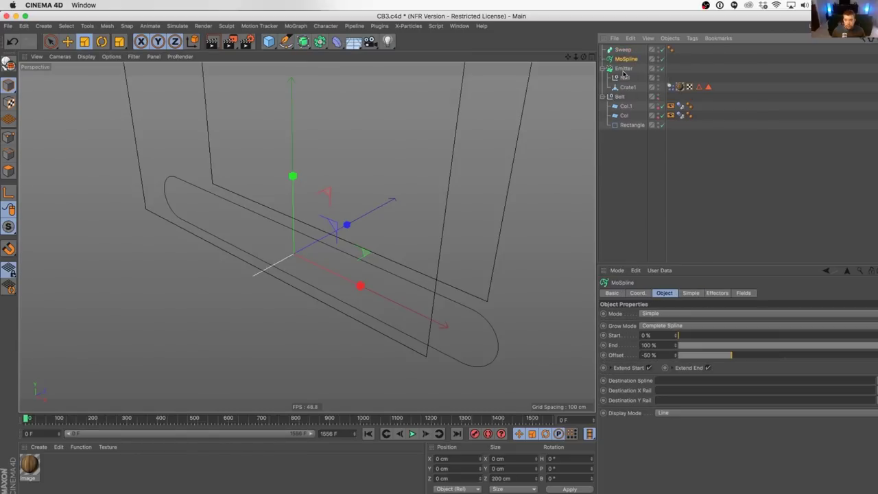
{"action": "left_click", "coordinate": [632, 125], "text": "ctrl"}
{"action": "left_click_drag", "start_coordinate": [629, 59], "coordinate": [625, 50]}
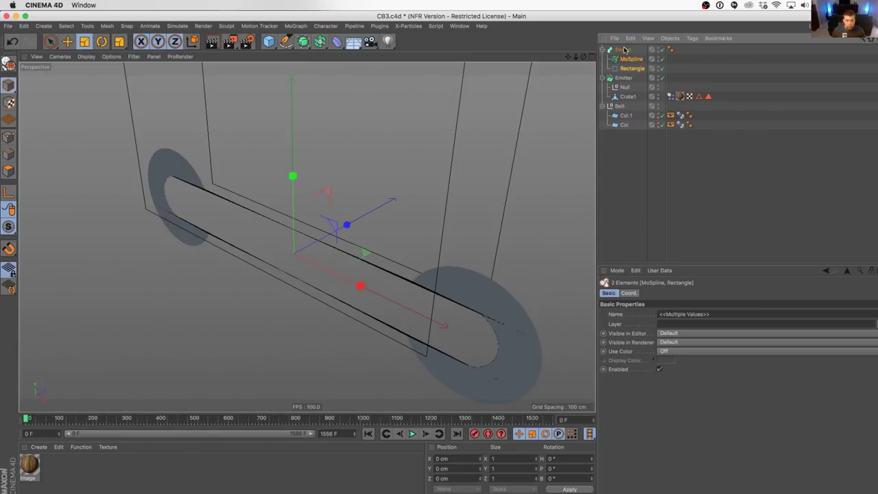
{"action": "left_click_drag", "start_coordinate": [500, 206], "coordinate": [519, 221], "text": "alt"}
{"action": "middle_click_drag", "start_coordinate": [518, 222], "coordinate": [499, 185], "text": "alt"}
- Set the MoSpline's Angle P to 90° so the sweep forms a flat, wide belt around the rectangle
{"action": "left_click", "coordinate": [628, 59]}
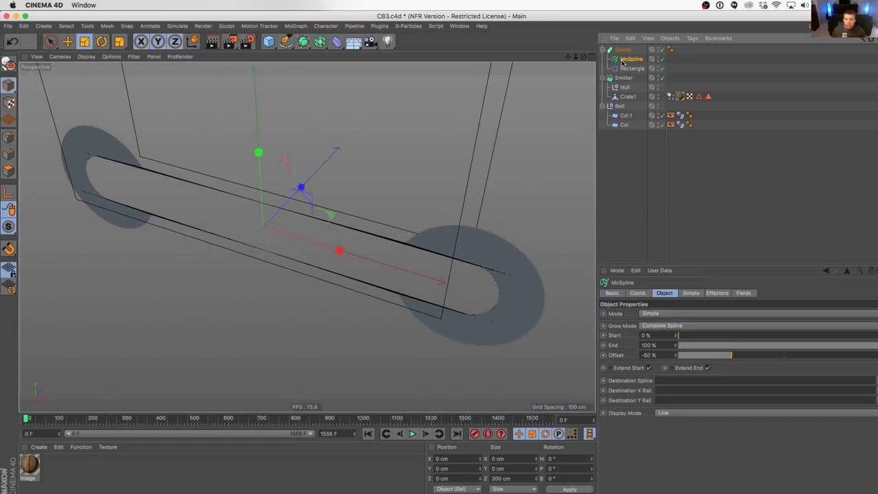
{"action": "left_click", "coordinate": [691, 293]}
{"action": "mouse_move", "coordinate": [672, 344]}
{"action": "left_mouse_down"}
{"action": "mouse_move", "coordinate": [686, 347]}
{"action": "mouse_move", "coordinate": [673, 351]}
{"action": "left_mouse_up"}
{"action": "key", "text": "super+z"}
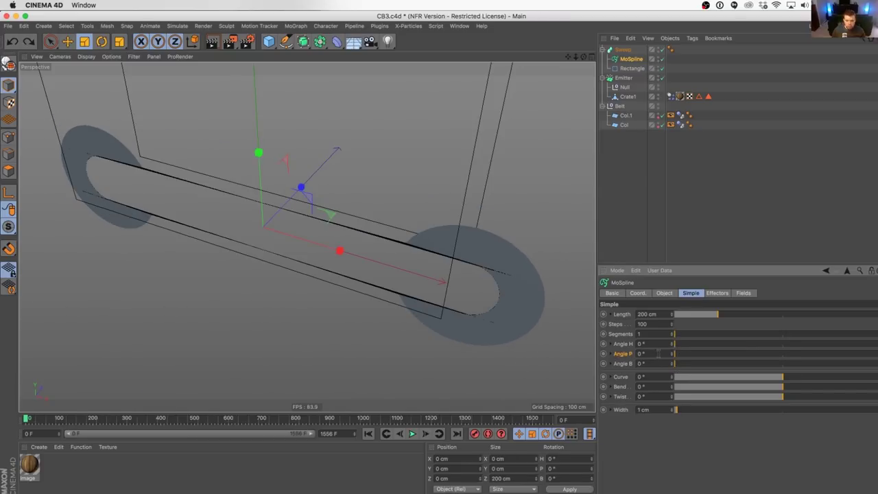
{"action": "left_click_drag", "start_coordinate": [674, 355], "coordinate": [727, 353]}
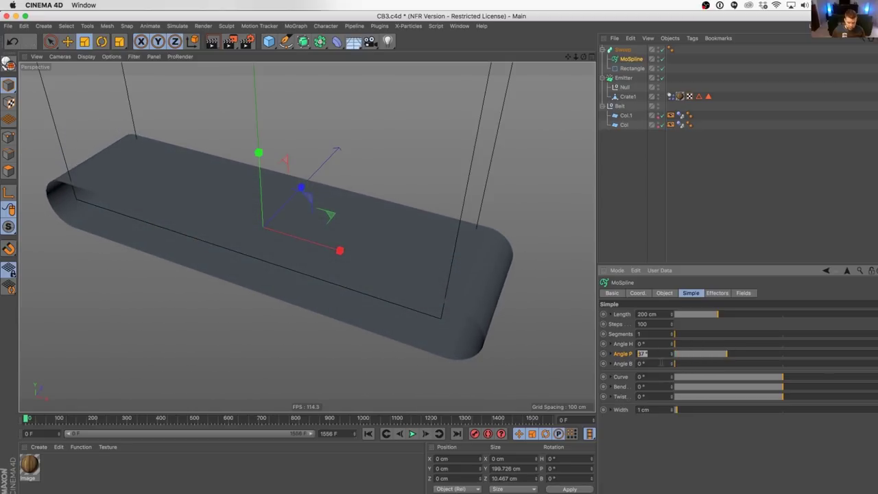
{"action": "key", "text": "Return"}
{"action": "left_click_drag", "start_coordinate": [221, 201], "coordinate": [278, 196], "text": "alt"}
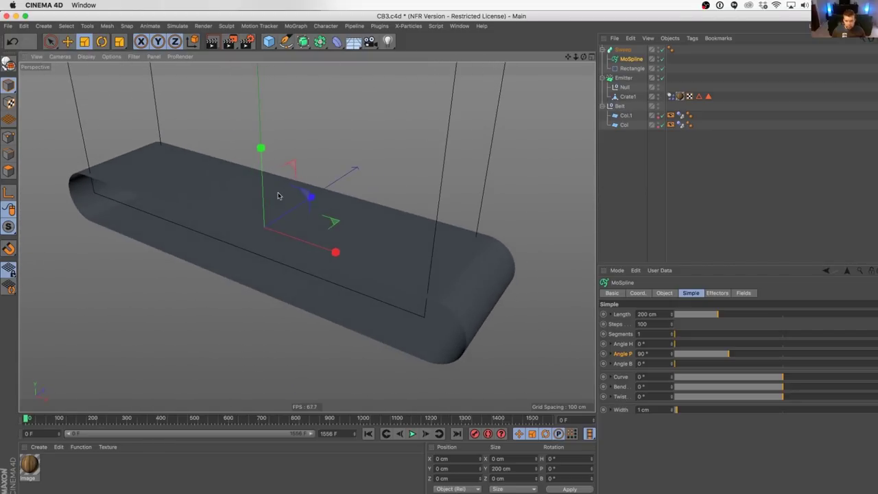
- Switch the viewport to Gouraud Shading (Lines) and inspect the belt's mesh subdivision
{"action": "key", "text": "n"}
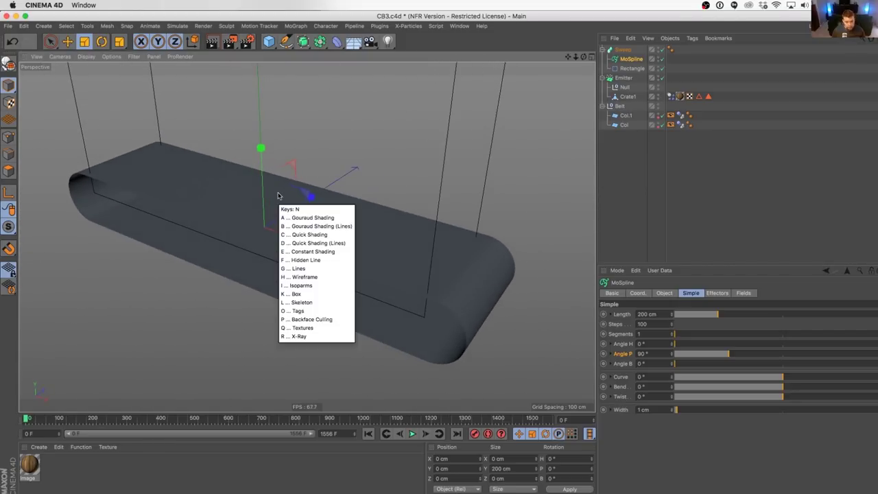
{"action": "key", "text": "b"}
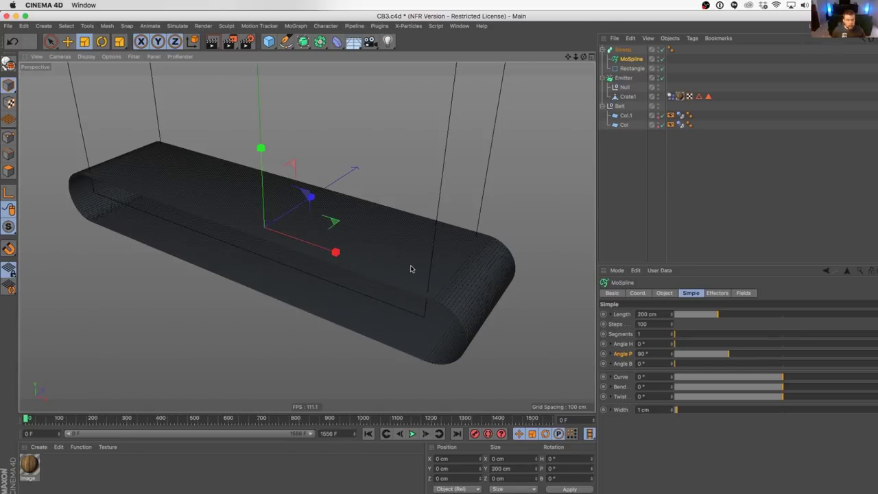
{"action": "right_click_drag", "start_coordinate": [350, 254], "coordinate": [456, 244], "text": "alt"}
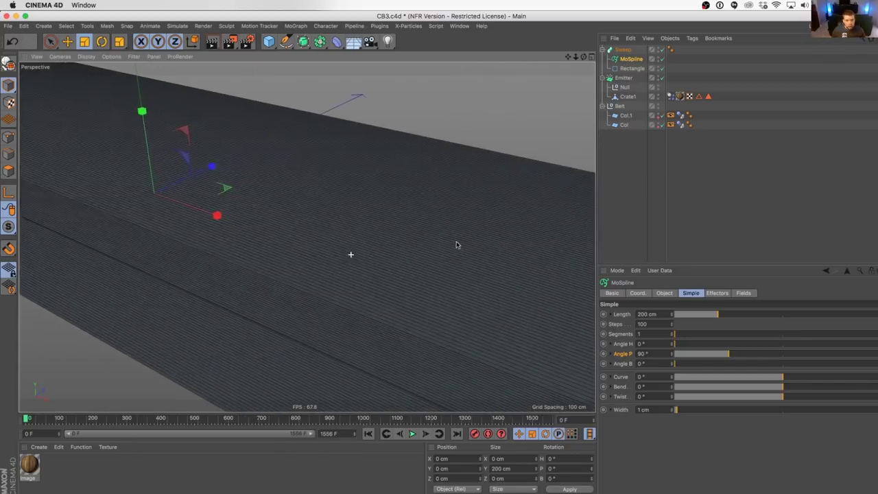
{"action": "mouse_move", "coordinate": [456, 243]}
{"action": "left_mouse_down", "text": "alt"}
{"action": "mouse_move", "coordinate": [395, 241]}
{"action": "mouse_move", "coordinate": [449, 250]}
{"action": "left_mouse_up", "text": "alt"}
{"action": "right_click_drag", "start_coordinate": [450, 251], "coordinate": [439, 264], "text": "alt"}
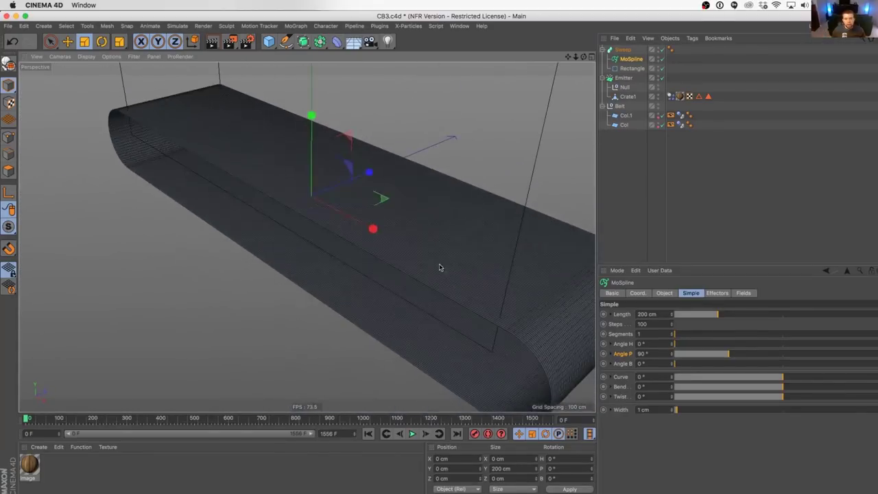
{"action": "left_click_drag", "start_coordinate": [439, 265], "coordinate": [373, 256], "text": "alt"}
{"action": "right_click_drag", "start_coordinate": [349, 241], "coordinate": [374, 234], "text": "alt"}
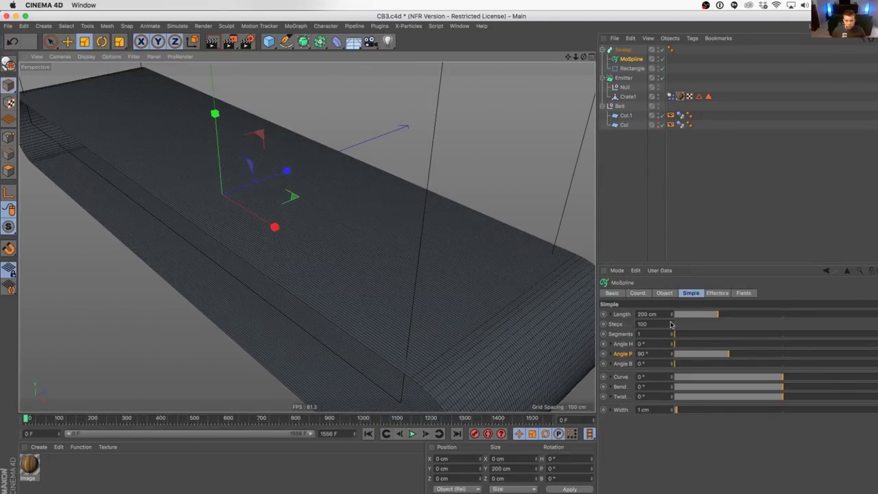
- Reduce the MoSpline's Steps to 2
{"action": "left_click_drag", "start_coordinate": [671, 324], "coordinate": [671, 391]}
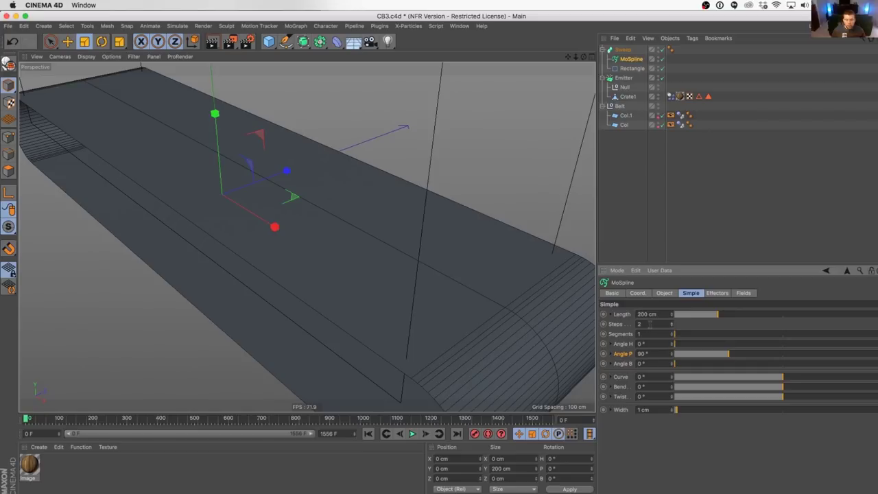
{"action": "right_click_drag", "start_coordinate": [460, 265], "coordinate": [411, 276], "text": "alt"}
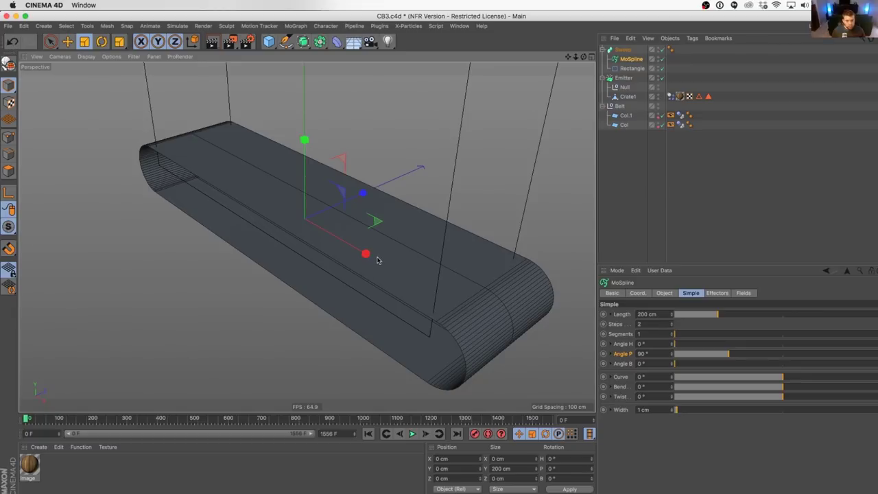
{"action": "left_click_drag", "start_coordinate": [370, 260], "coordinate": [396, 256], "text": "alt"}
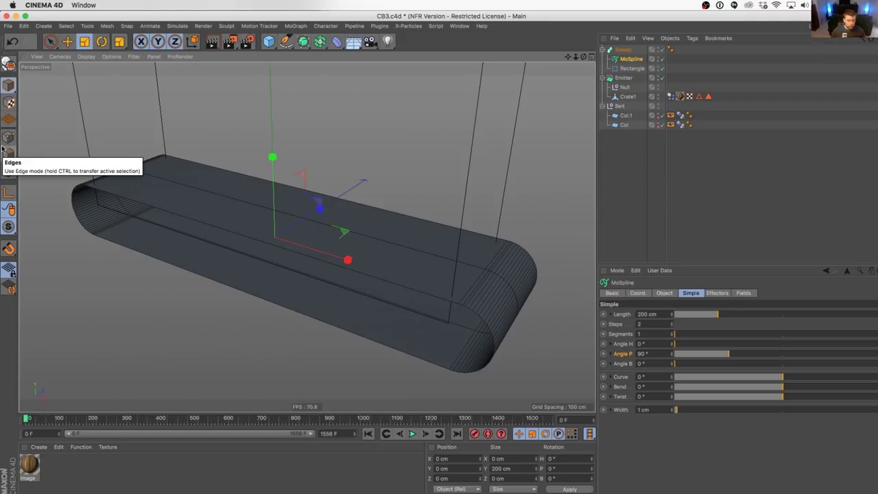
- Set the rectangle spline's Intermediate Points to Uniform with a Number of 12 for evenly spaced belt segments
{"action": "left_click", "coordinate": [625, 70]}
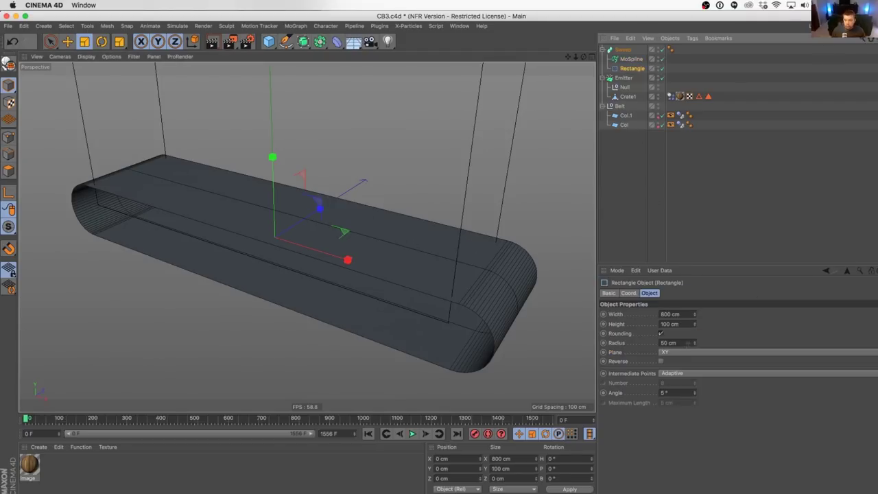
{"action": "left_click", "coordinate": [673, 373]}
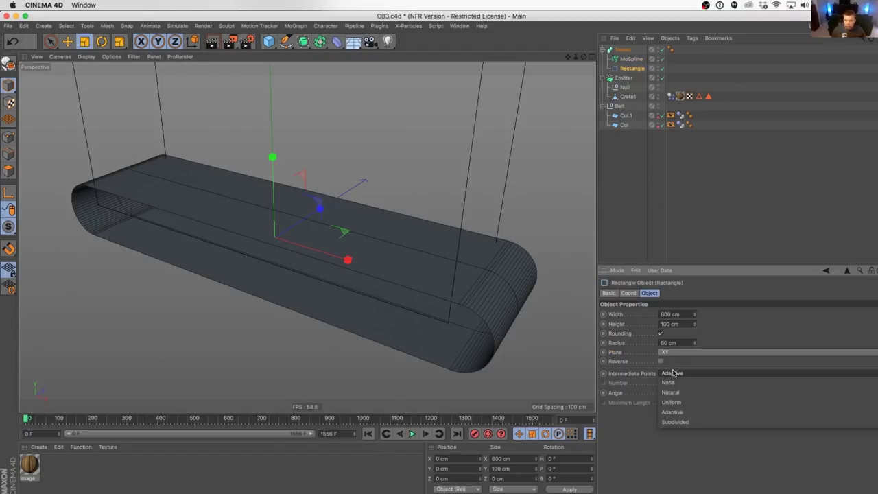
{"action": "left_click", "coordinate": [694, 401]}
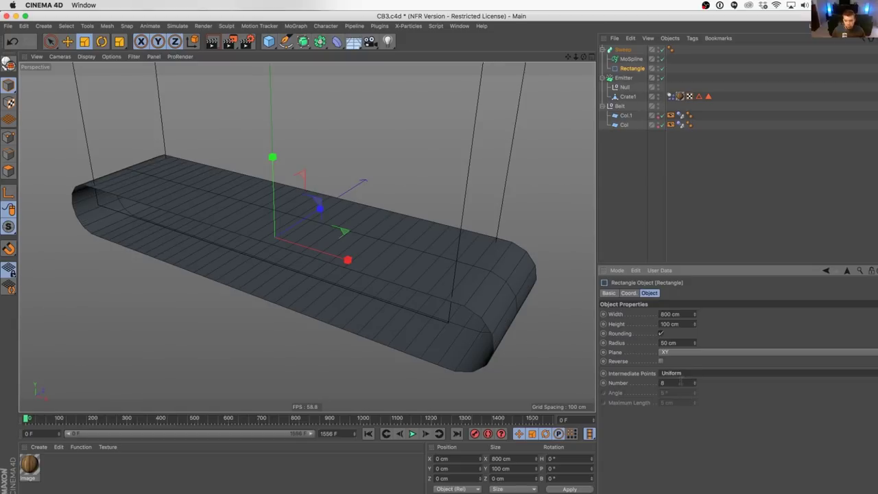
{"action": "left_click_drag", "start_coordinate": [681, 382], "coordinate": [594, 400]}
{"action": "type", "text": "12"}
{"action": "key", "text": "Return"}
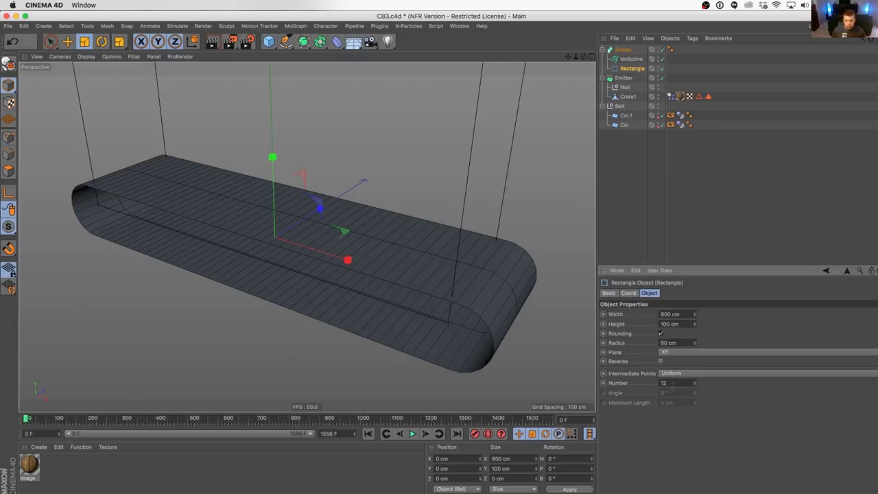
{"action": "left_click_drag", "start_coordinate": [484, 308], "coordinate": [422, 239], "text": "alt"}
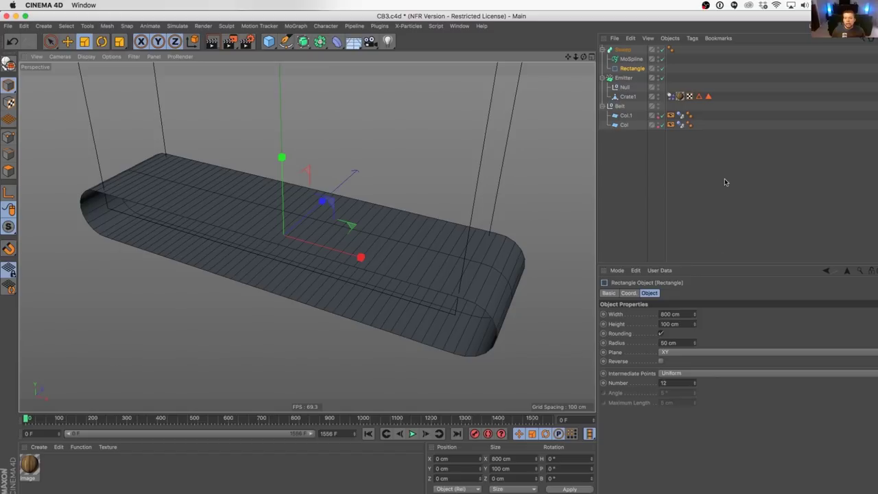
{"action": "left_click", "coordinate": [268, 43]}
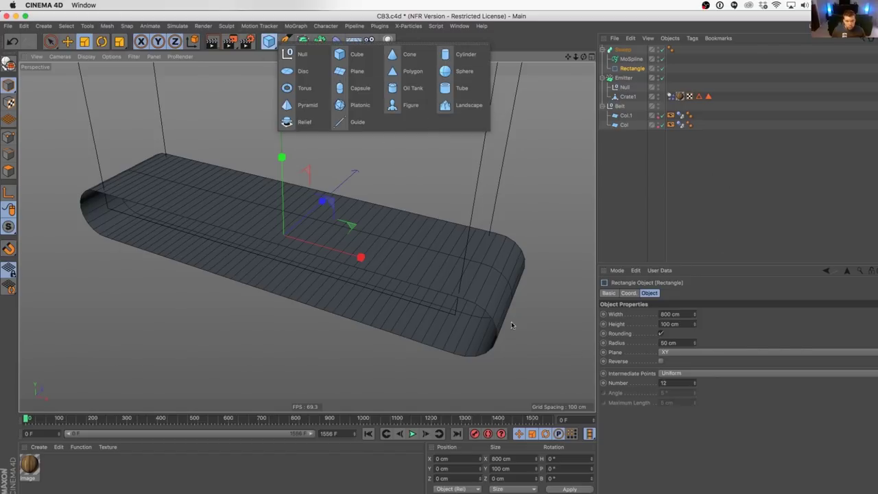
{"action": "left_click", "coordinate": [470, 57]}
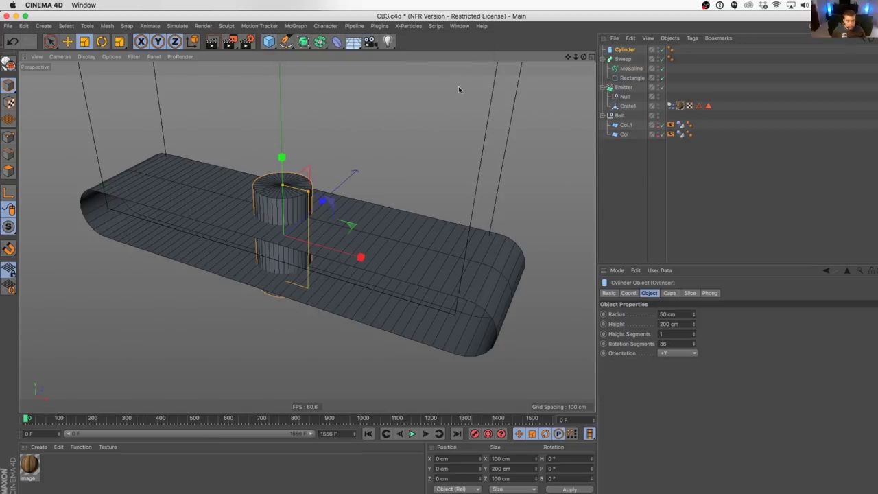
{"action": "left_click", "coordinate": [459, 86]}
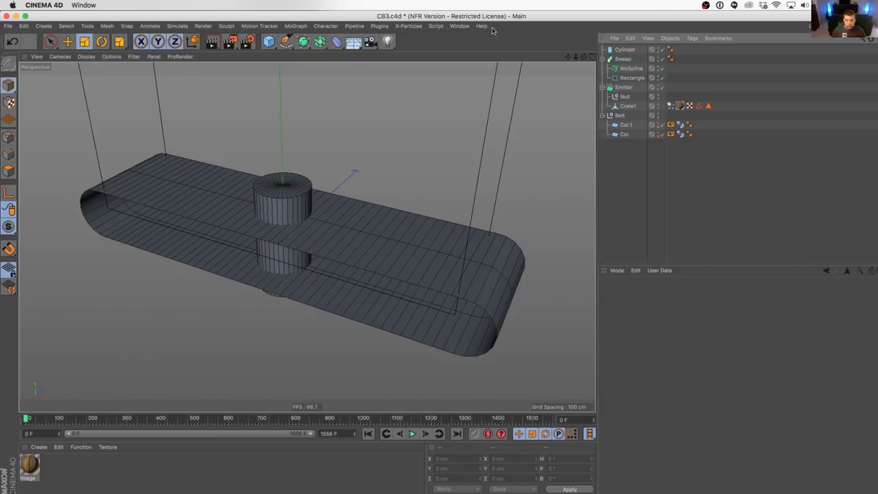
{"action": "left_click", "coordinate": [617, 51]}
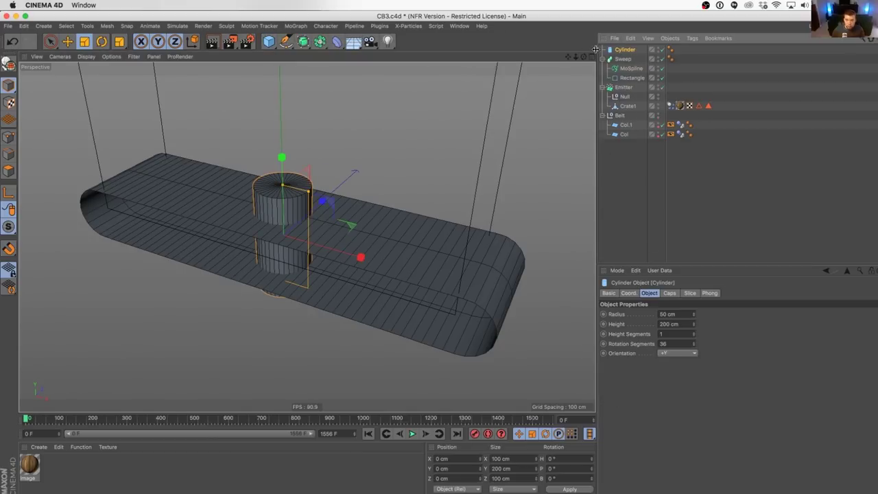
{"action": "key", "text": "Delete"}
{"action": "left_click", "coordinate": [459, 25]}
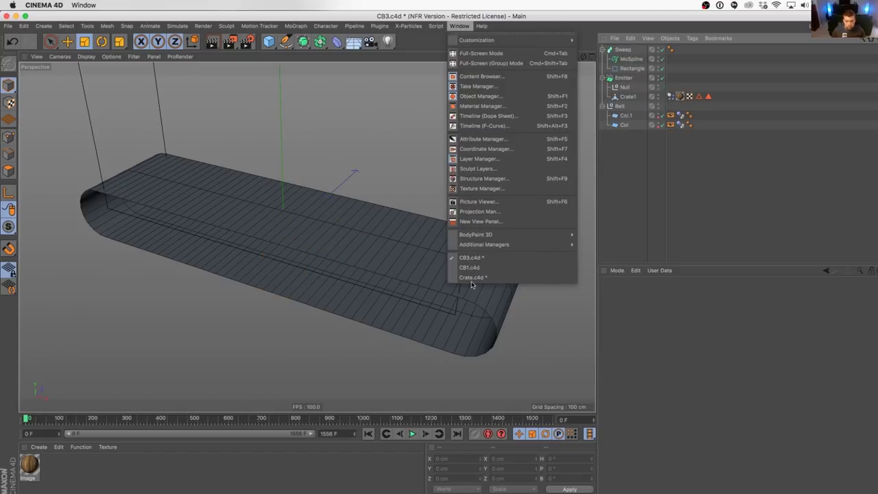
- Add a cylinder at the belt's center and set its Orientation to -Z so it lies across the belt
{"action": "left_click", "coordinate": [268, 41]}
{"action": "left_click", "coordinate": [456, 54]}
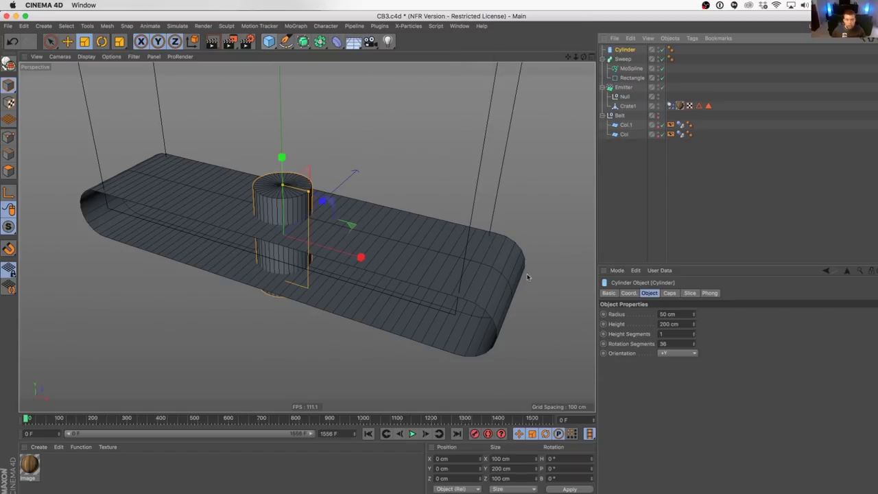
{"action": "left_click", "coordinate": [675, 353]}
{"action": "left_click", "coordinate": [678, 343]}
{"action": "scroll", "coordinate": [679, 354], "scroll_direction": "down", "scroll_amount": 4}
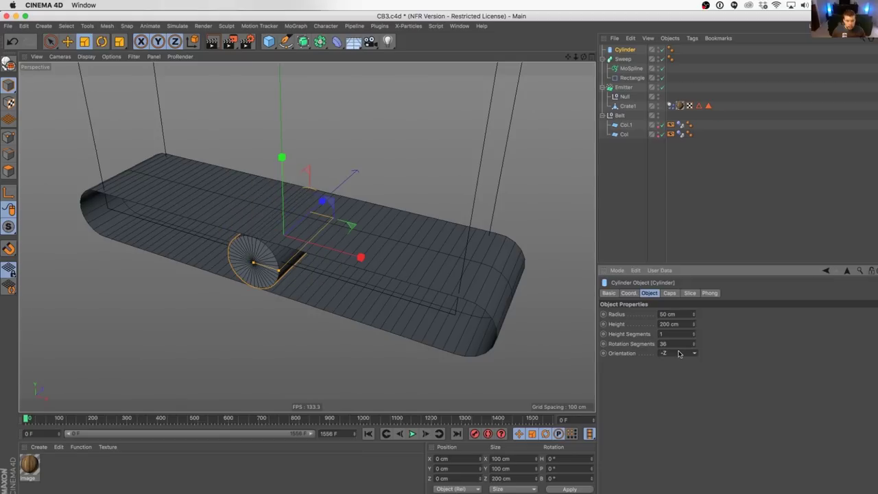
{"action": "left_click_drag", "start_coordinate": [312, 281], "coordinate": [312, 277], "text": "alt"}
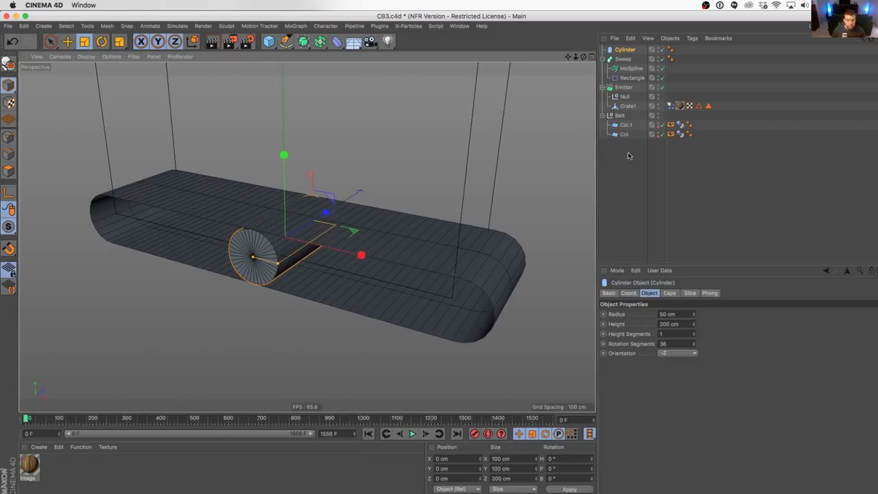
{"action": "left_click_drag", "start_coordinate": [625, 50], "coordinate": [626, 51], "text": "ctrl"}
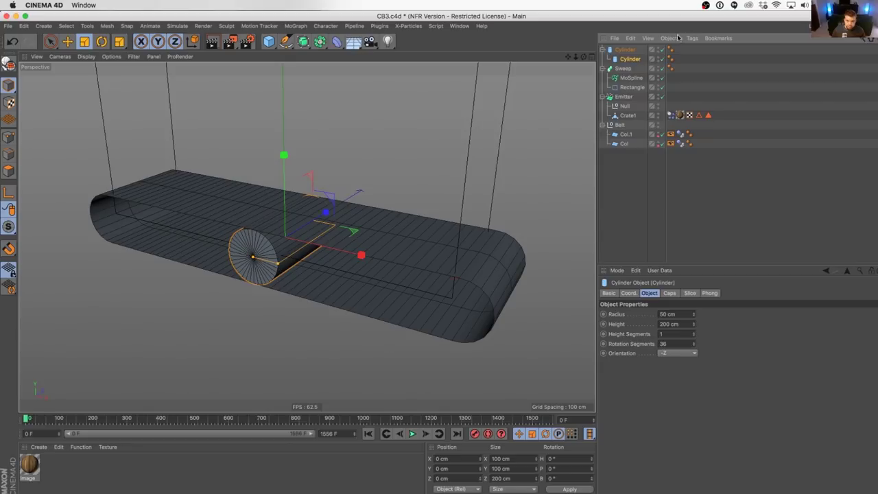
{"action": "key", "text": "Delete"}
{"action": "left_click", "coordinate": [621, 51]}
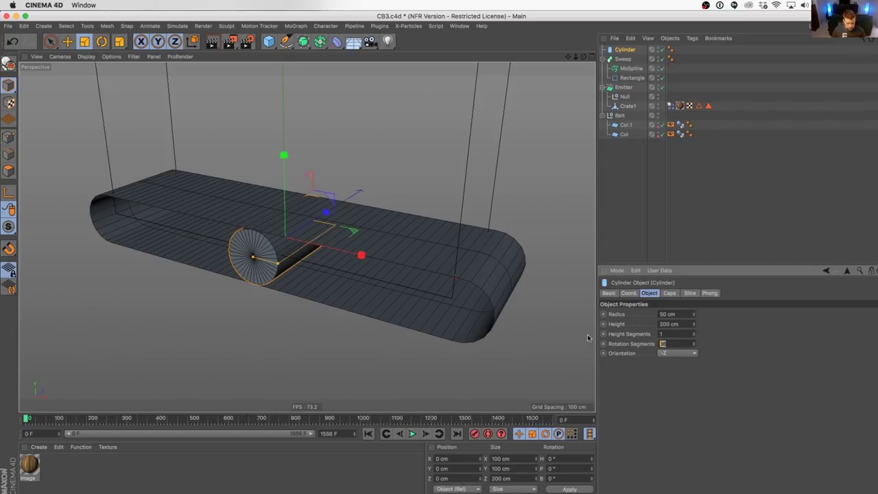
{"action": "left_click_drag", "start_coordinate": [411, 286], "coordinate": [410, 308], "text": "alt"}
{"action": "left_click_drag", "start_coordinate": [289, 290], "coordinate": [290, 268], "text": "alt"}
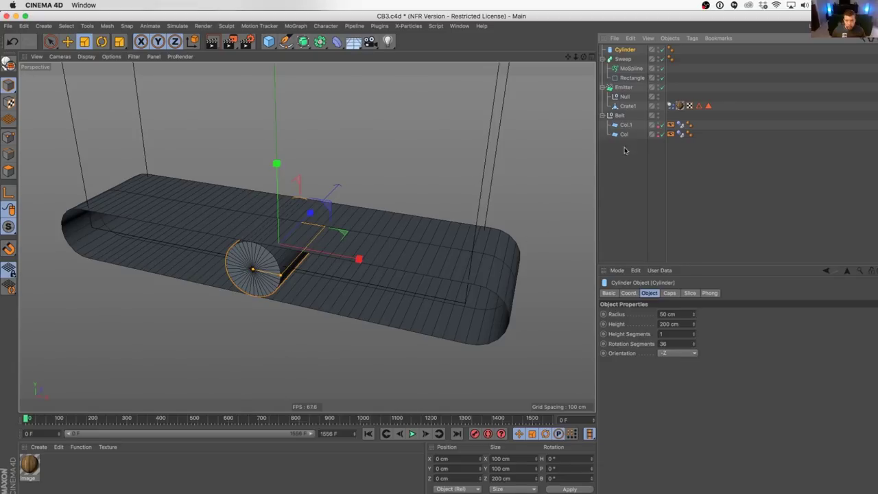
- Group the cylinder under a null and move the null along X to about 347 cm, inside the belt's near end
{"action": "key", "text": "alt+g"}
{"action": "left_click", "coordinate": [603, 50]}
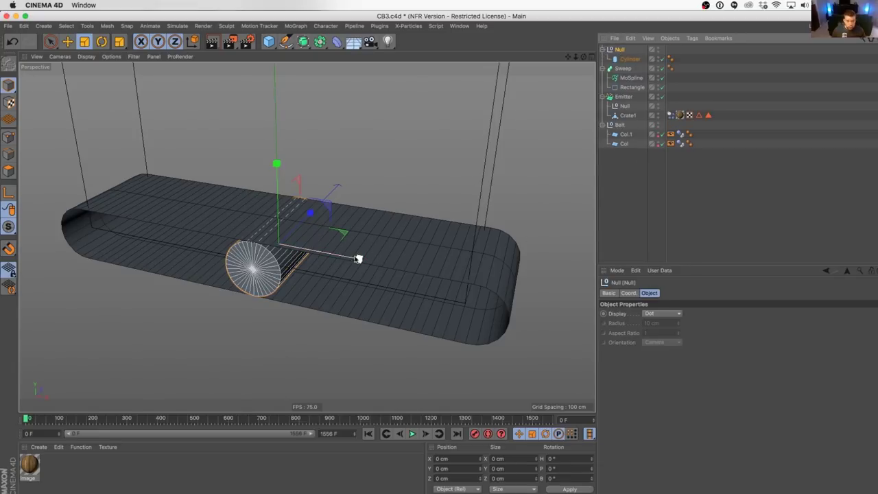
{"action": "left_click_drag", "start_coordinate": [357, 259], "coordinate": [572, 284]}
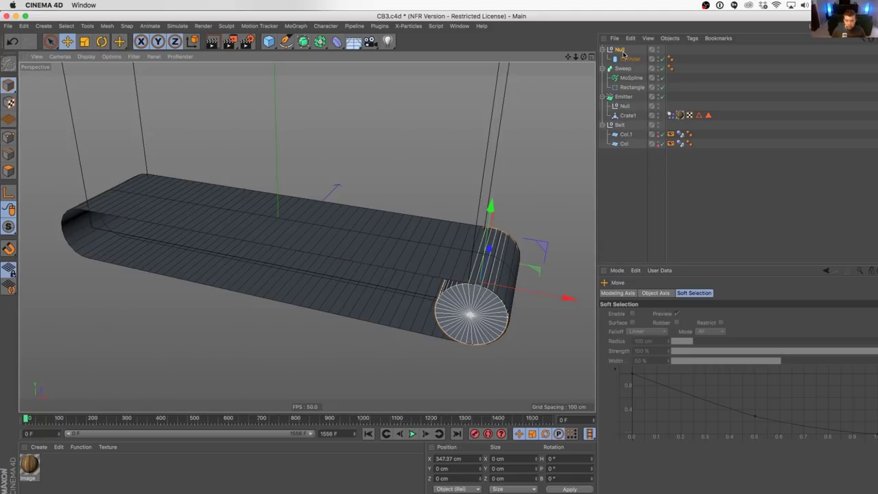
- Create an instance of the cylinder's null and move it to the belt's opposite end, at X about -346 cm
{"action": "left_click", "coordinate": [622, 51]}
{"action": "left_click", "coordinate": [319, 41]}
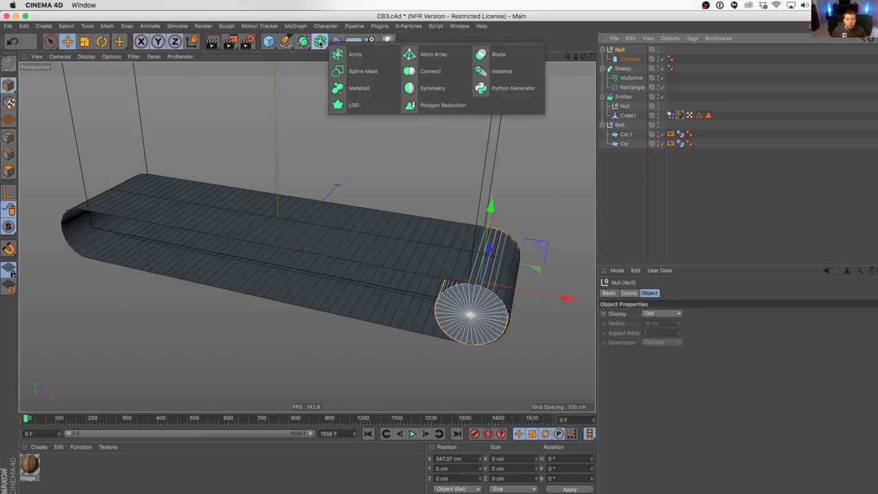
{"action": "left_click", "coordinate": [523, 74]}
{"action": "left_click_drag", "start_coordinate": [568, 300], "coordinate": [183, 264]}
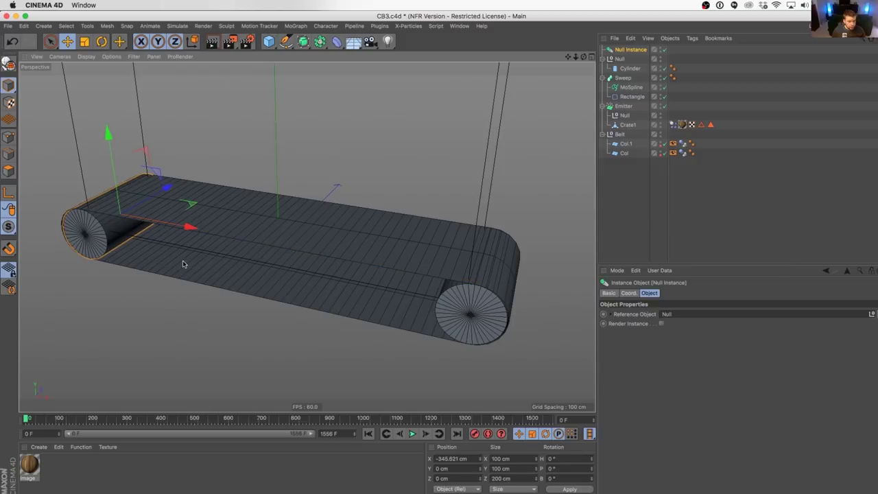
- Delete the null instance at the belt's far end
{"action": "left_click", "coordinate": [628, 68]}
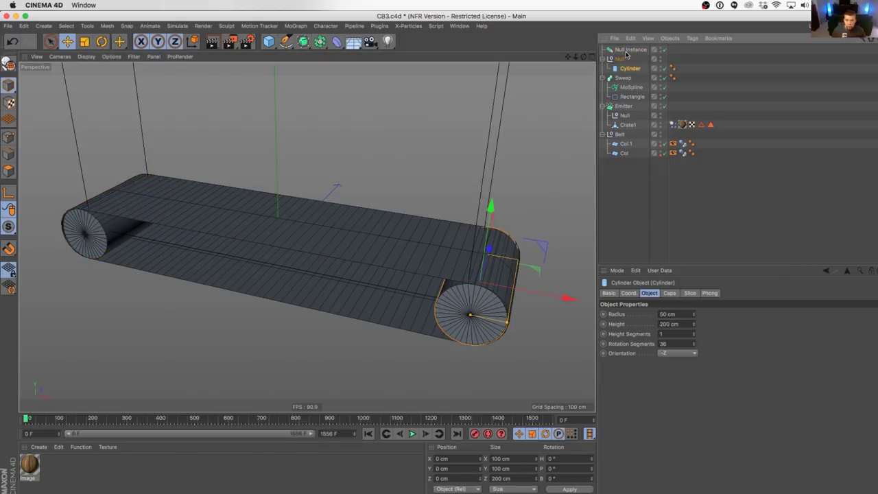
{"action": "left_click", "coordinate": [626, 50]}
{"action": "key", "text": "Delete"}
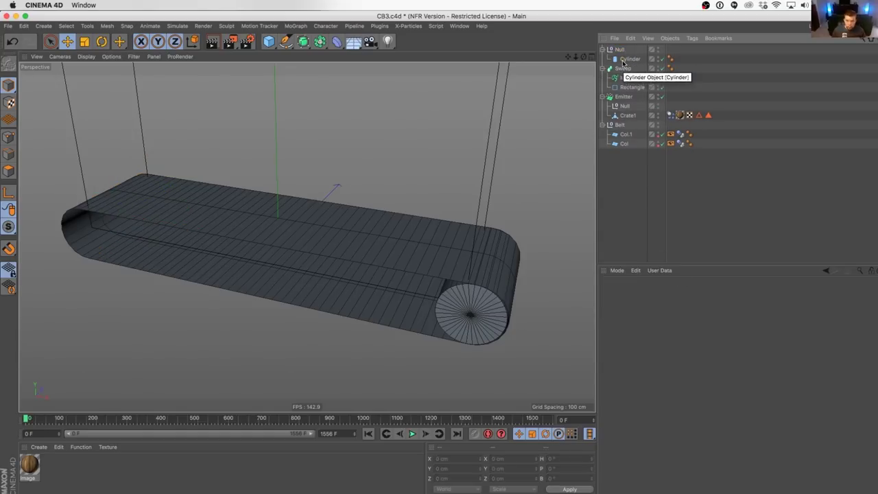
- Add a Collider Body tag to the cylinder so that it takes part in the dynamics simulation
{"action": "left_click", "coordinate": [629, 60]}
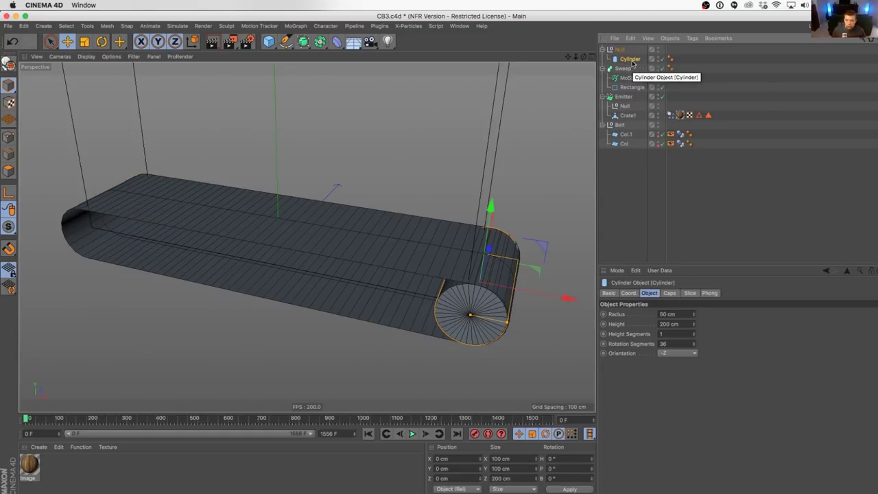
{"action": "right_click", "coordinate": [633, 61]}
{"action": "mouse_move", "coordinate": [676, 77]}
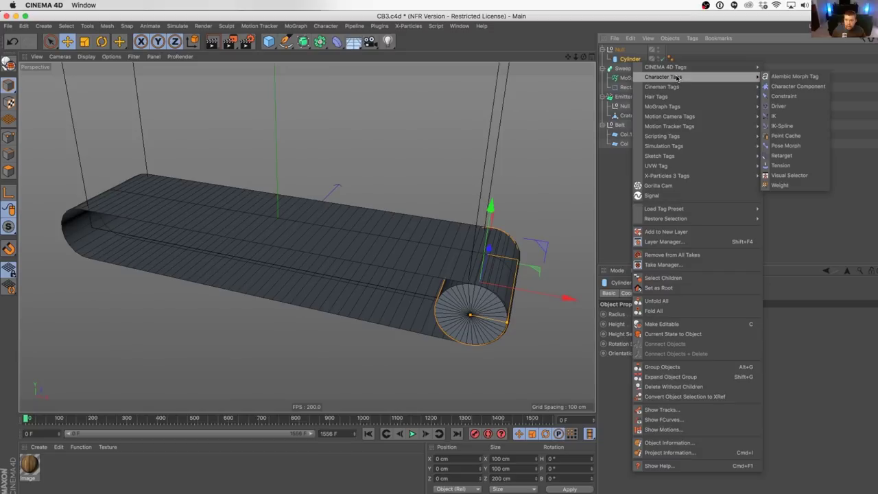
{"action": "mouse_move", "coordinate": [691, 145]}
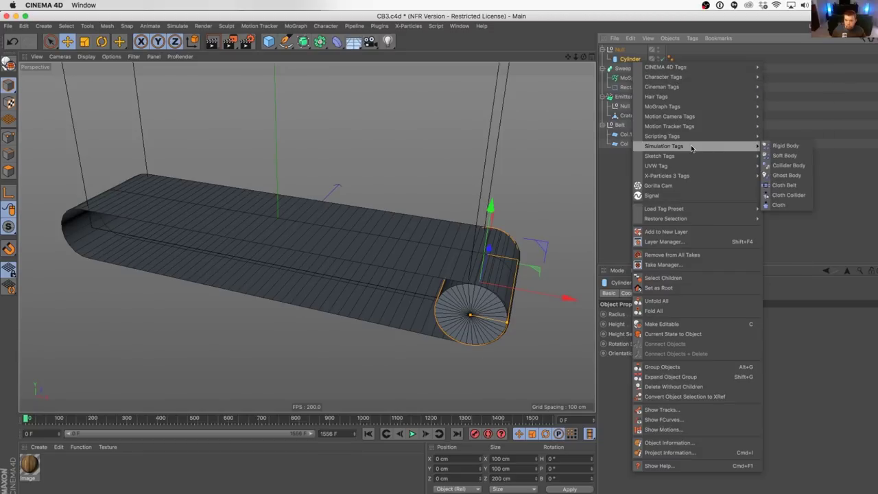
{"action": "left_click", "coordinate": [775, 165]}
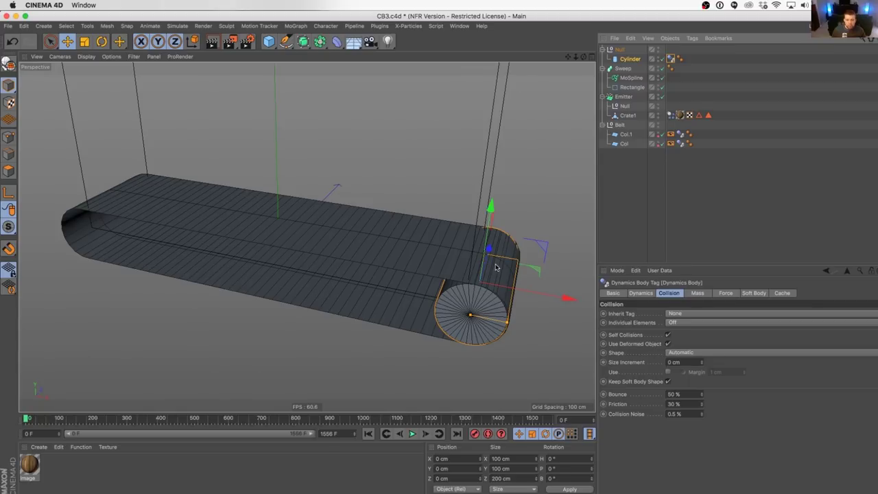
{"action": "middle_click_drag", "start_coordinate": [497, 267], "coordinate": [453, 254], "text": "alt"}
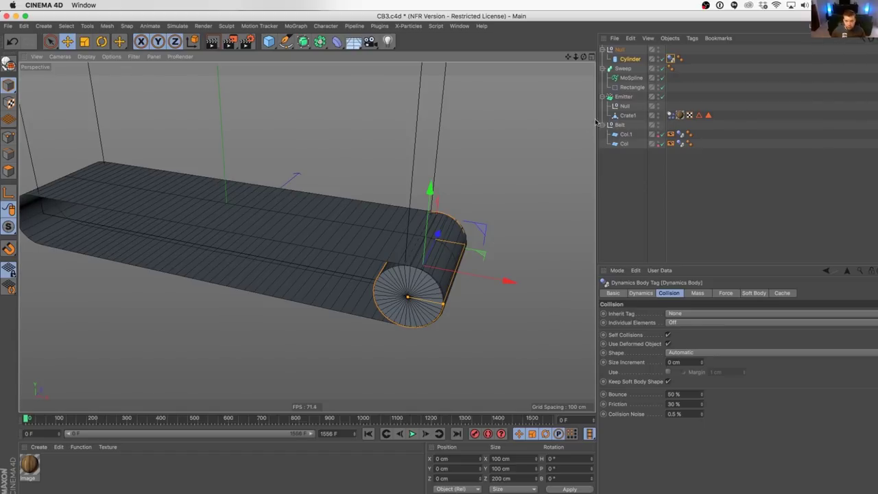
- Add a Signal tag to the cylinder and link the cylinder's R.B rotation to it
{"action": "right_click", "coordinate": [632, 62]}
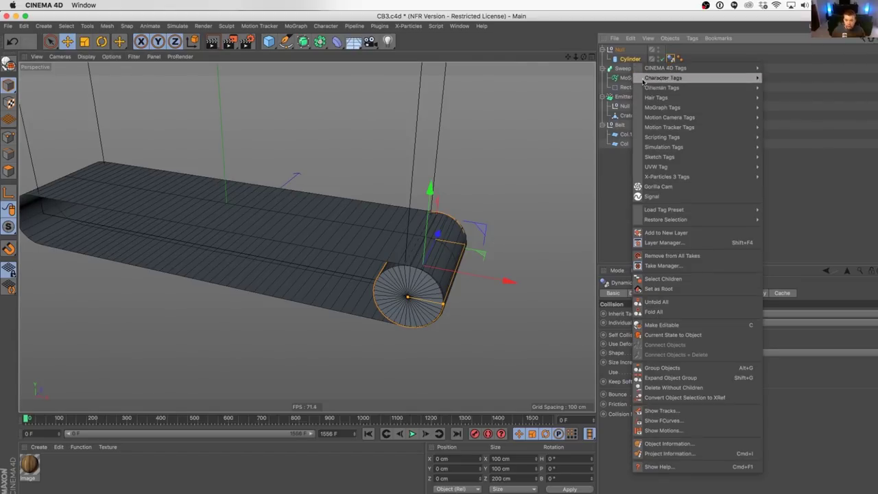
{"action": "left_click", "coordinate": [651, 196]}
{"action": "left_click", "coordinate": [621, 59]}
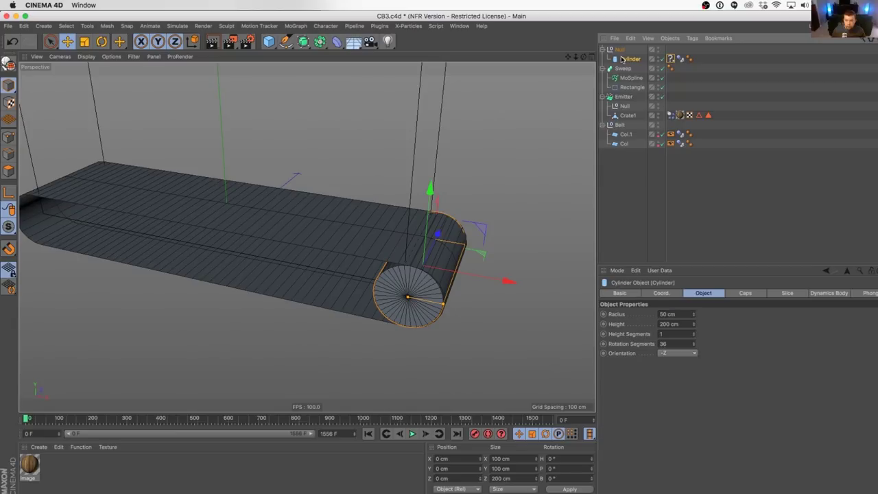
{"action": "left_click", "coordinate": [661, 293]}
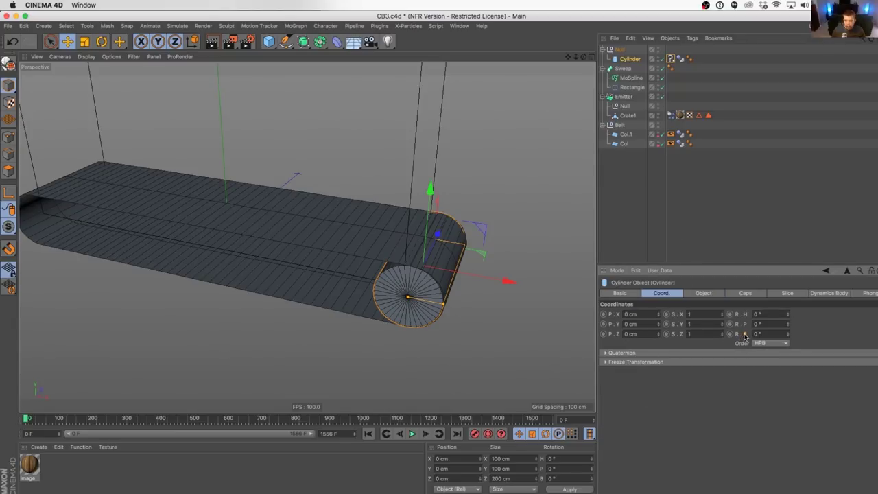
{"action": "left_click", "coordinate": [671, 59]}
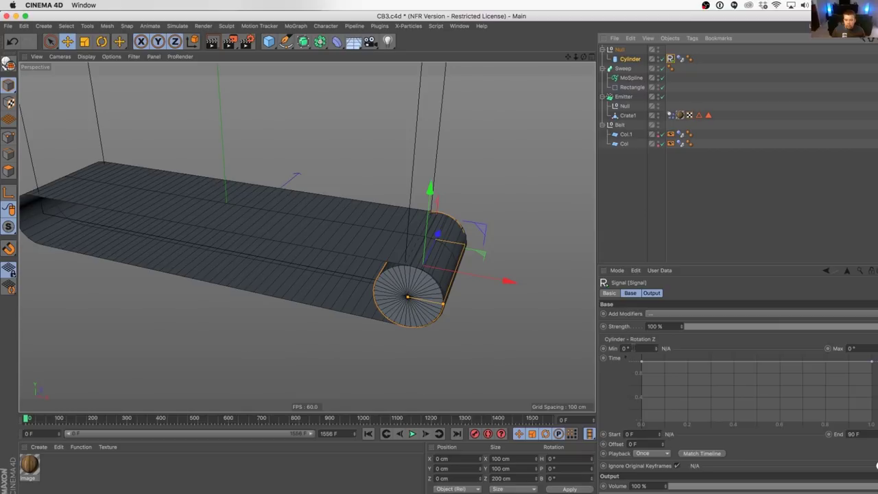
- Set the Signal's Max rotation to 360° with End at 90 F, and play the animation to test the roller
{"action": "left_click", "coordinate": [635, 349]}
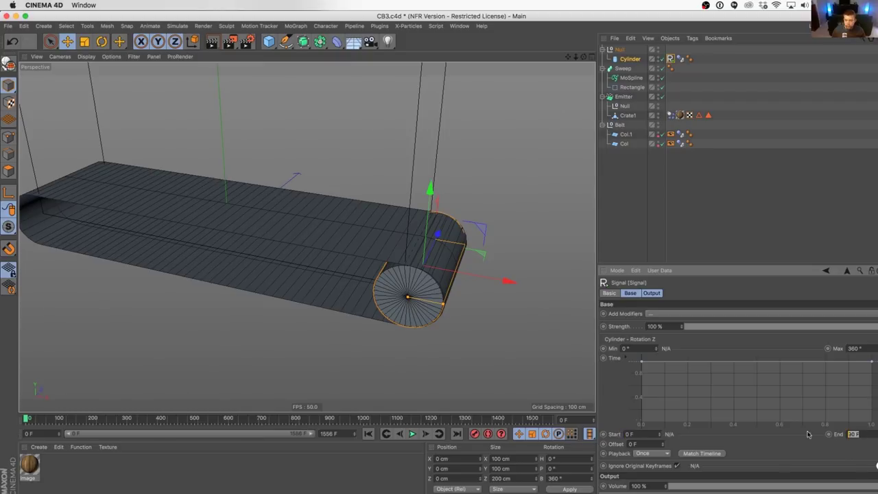
{"action": "right_click", "coordinate": [722, 407]}
{"action": "left_click", "coordinate": [827, 436]}
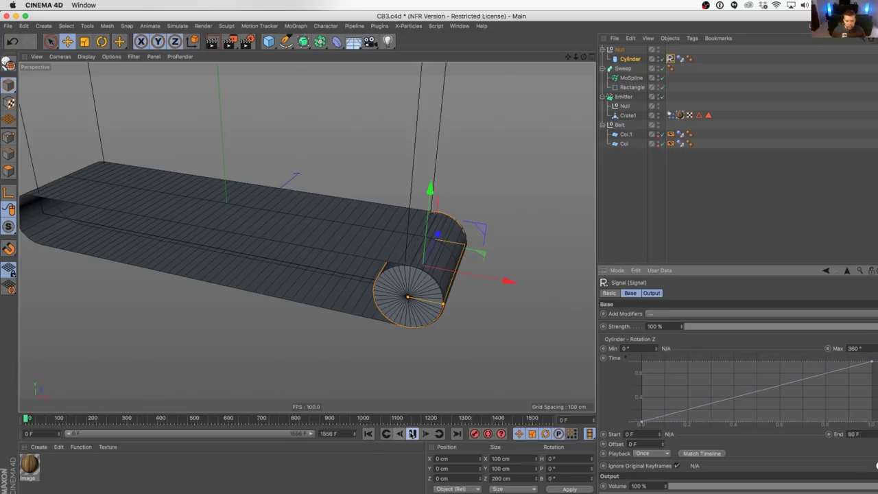
{"action": "left_click", "coordinate": [412, 433]}
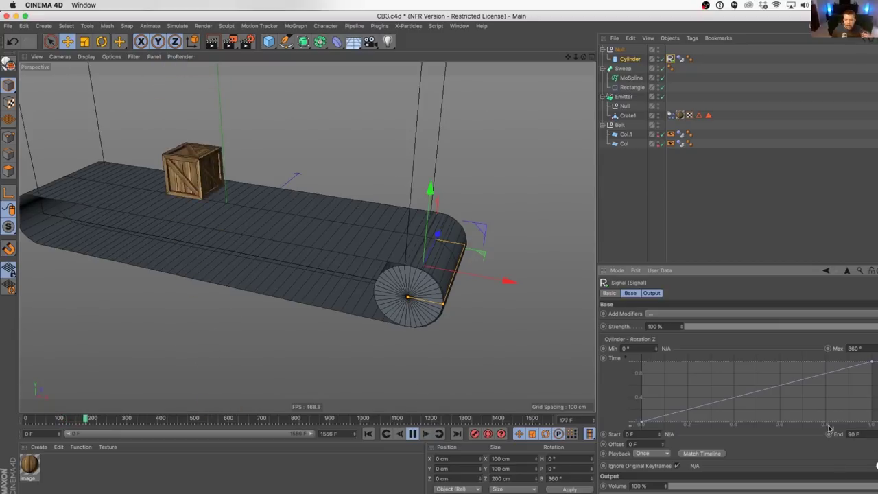
- Switch the Signal's Playback to Additive with a Max rotation of 180°, then stop the animation and return to frame 0
{"action": "left_click", "coordinate": [652, 454]}
{"action": "left_click", "coordinate": [646, 491]}
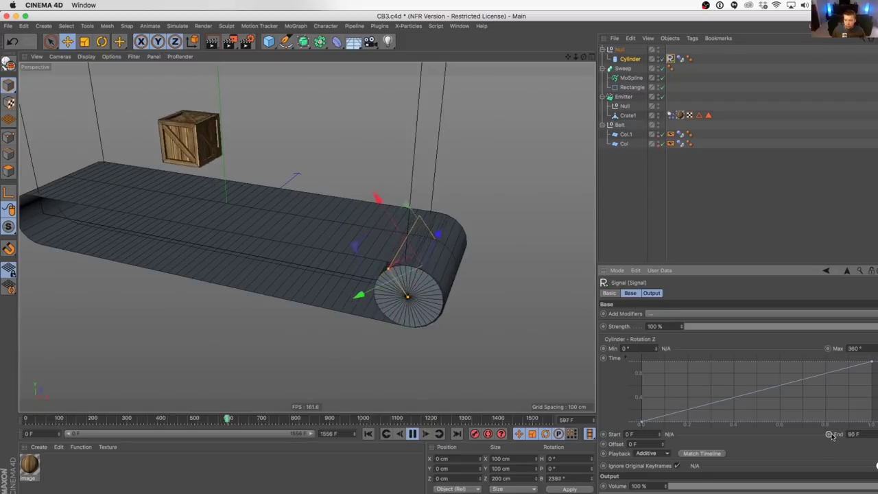
{"action": "double_click", "coordinate": [854, 348]}
{"action": "type", "text": "180"}
{"action": "key", "text": "Return"}
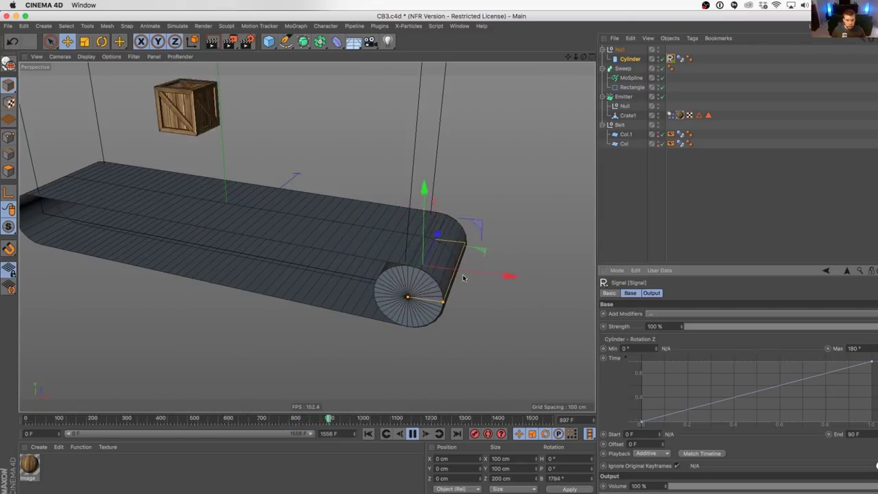
{"action": "left_click", "coordinate": [412, 434]}
{"action": "left_click", "coordinate": [367, 434]}
- Rename the null that holds the cylinder to Roller
{"action": "scroll", "coordinate": [406, 273], "scroll_direction": "down", "scroll_amount": 2}
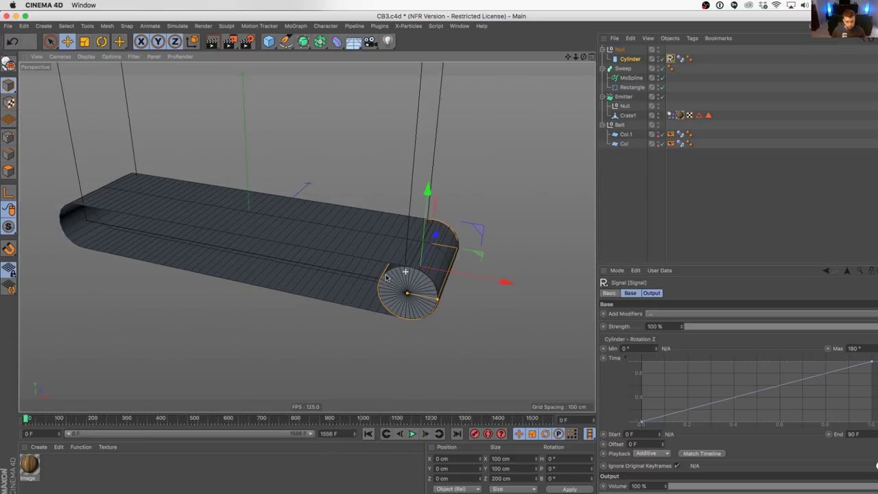
{"action": "middle_click_drag", "start_coordinate": [402, 290], "coordinate": [426, 310], "text": "alt"}
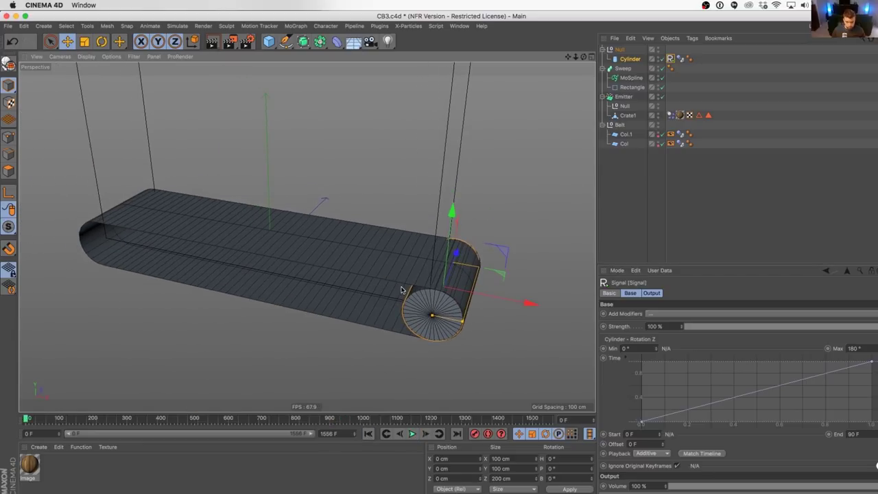
{"action": "double_click", "coordinate": [619, 50]}
{"action": "type", "text": "Rol"}
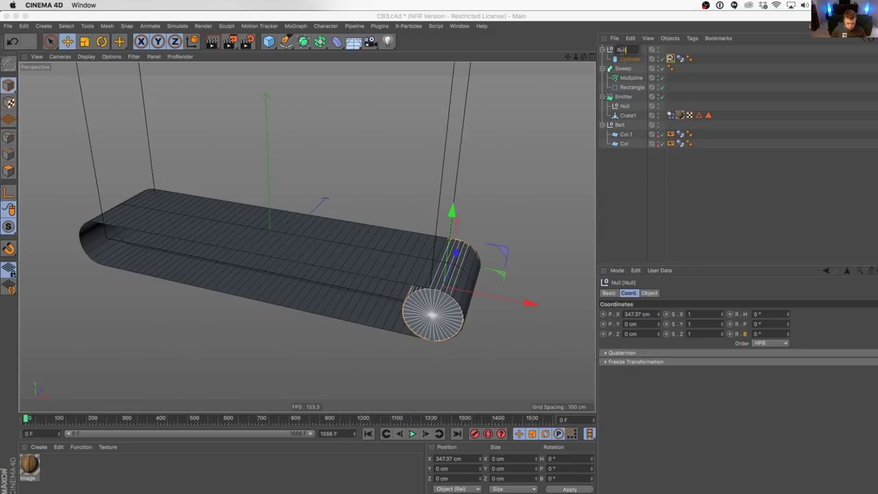
{"action": "type", "text": "ler"}
{"action": "key", "text": "Return"}
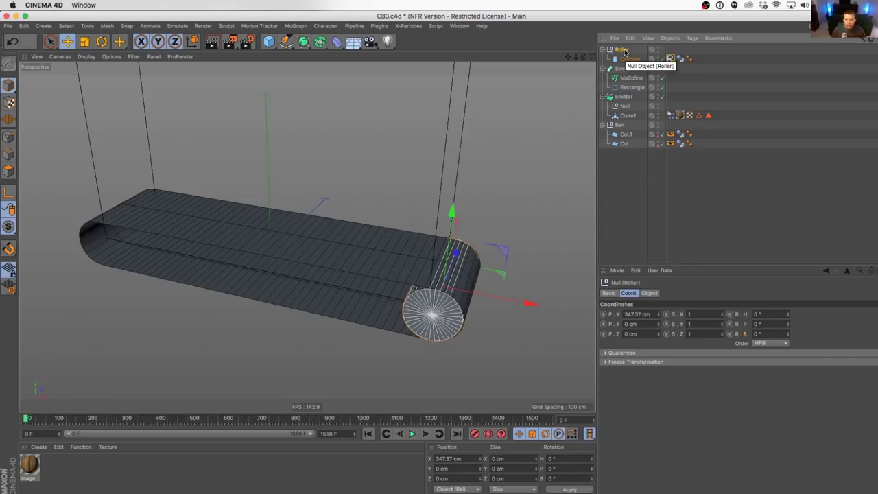
- Duplicate the Roller group and set the copy's X position to -347.37 cm, at the belt's opposite end
{"action": "key", "text": "ctrl+c"}
{"action": "key", "text": "ctrl+v"}
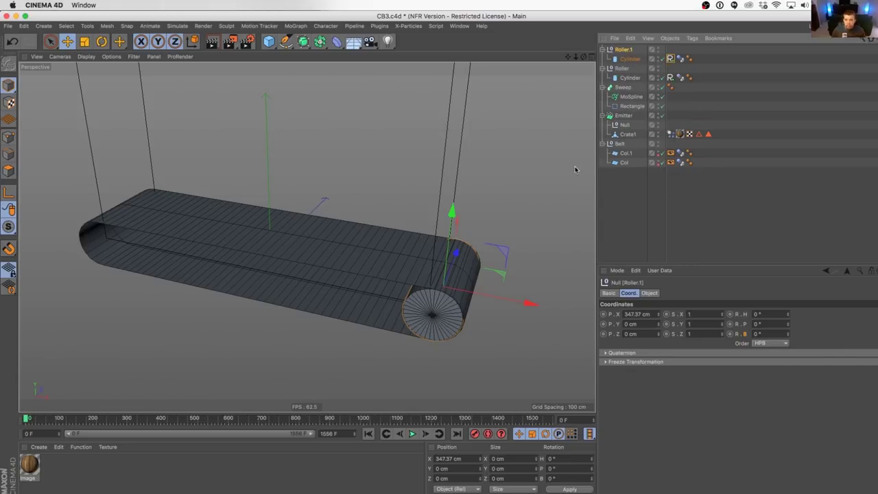
{"action": "left_click", "coordinate": [436, 458]}
{"action": "type", "text": "-"}
{"action": "key", "text": "Return"}
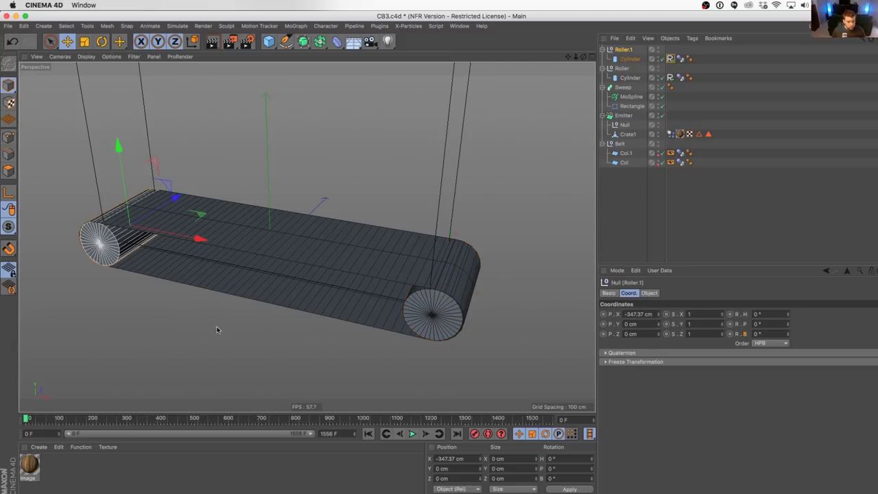
{"action": "left_click_drag", "start_coordinate": [126, 248], "coordinate": [197, 253], "text": "alt"}
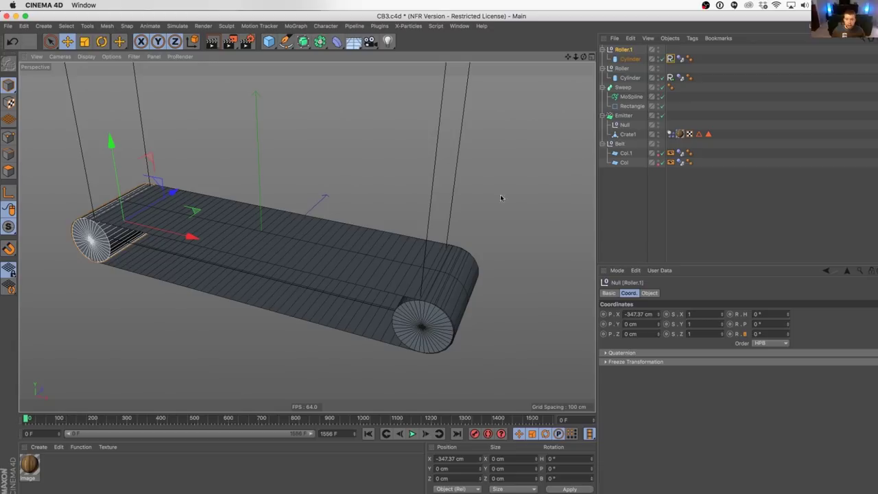
- Add a Soft Body tag to the Sweep object that forms the belt
{"action": "left_click", "coordinate": [626, 87]}
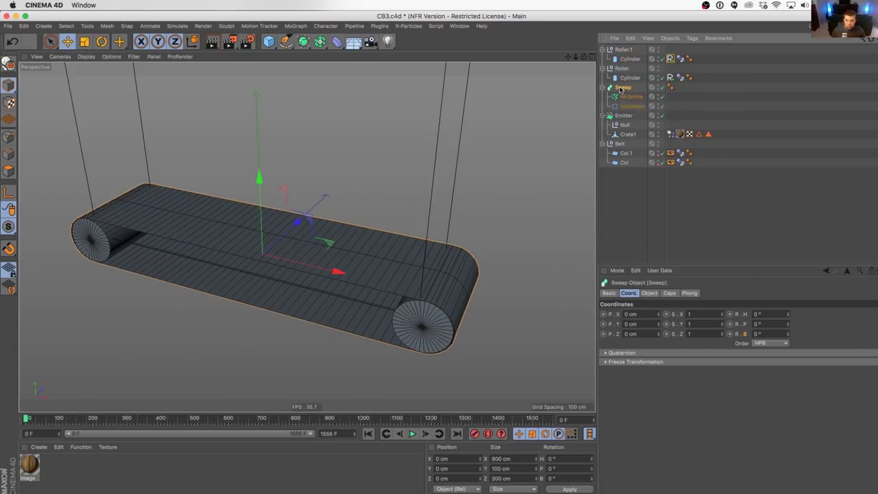
{"action": "right_click", "coordinate": [621, 89]}
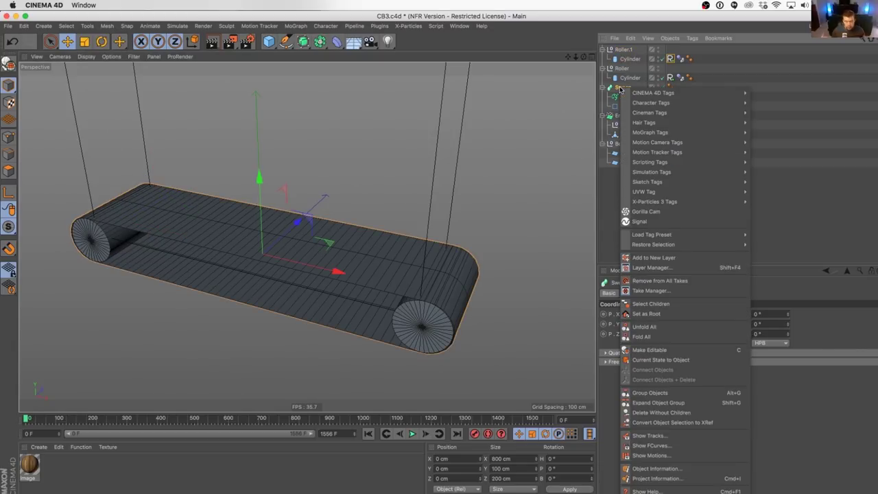
{"action": "left_click", "coordinate": [613, 89]}
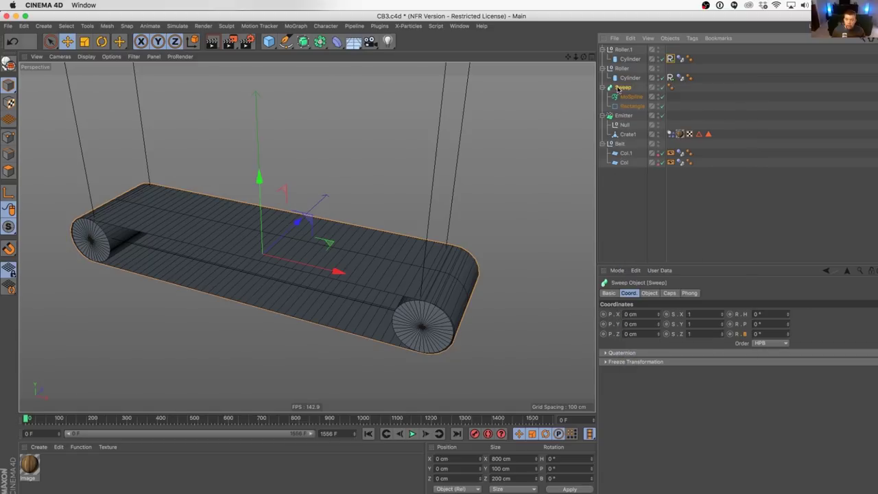
{"action": "right_click", "coordinate": [611, 88]}
{"action": "mouse_move", "coordinate": [693, 174]}
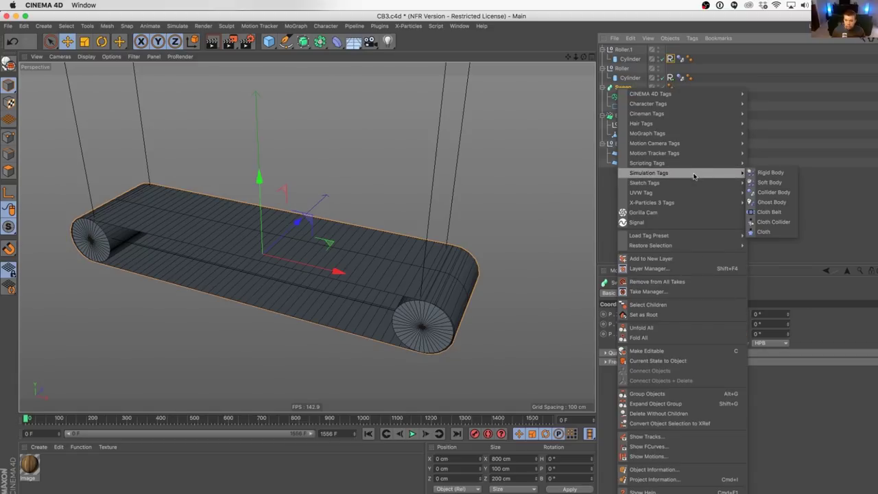
{"action": "left_click", "coordinate": [769, 182]}
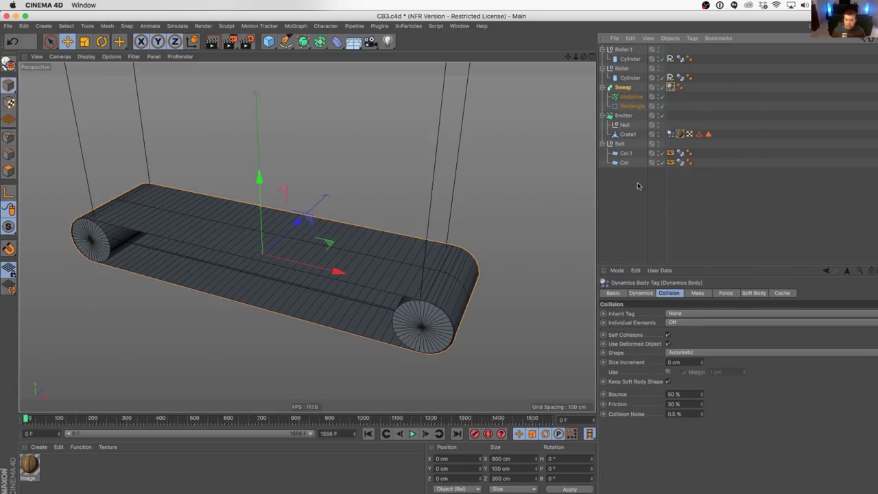
- Play the simulation from frame 0 to check how the soft-body belt behaves on the rollers, and stop it
{"action": "left_click", "coordinate": [367, 434]}
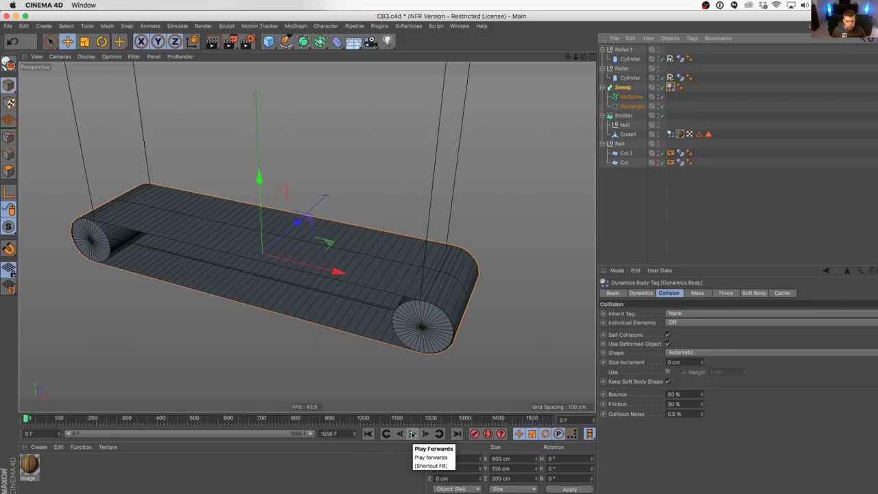
{"action": "left_click", "coordinate": [411, 434]}
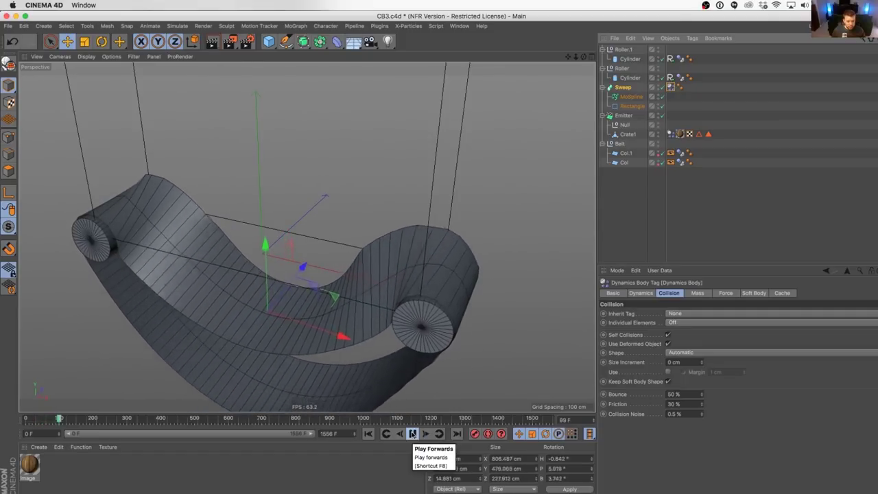
{"action": "left_click", "coordinate": [411, 434]}
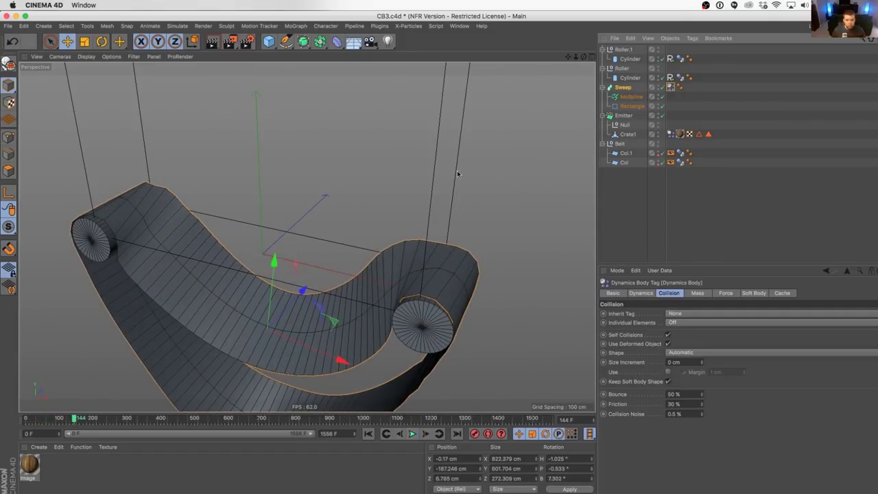
- Disable the Col and Col.1 colliders in the Belt group and replay the simulation from frame 0 to check the belt without them
{"action": "left_click", "coordinate": [662, 157]}
{"action": "left_click", "coordinate": [368, 434]}
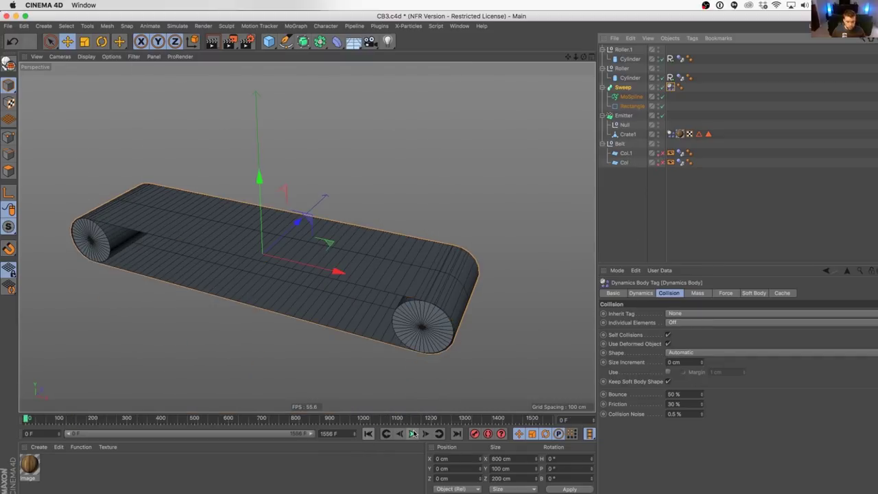
{"action": "left_click", "coordinate": [411, 433]}
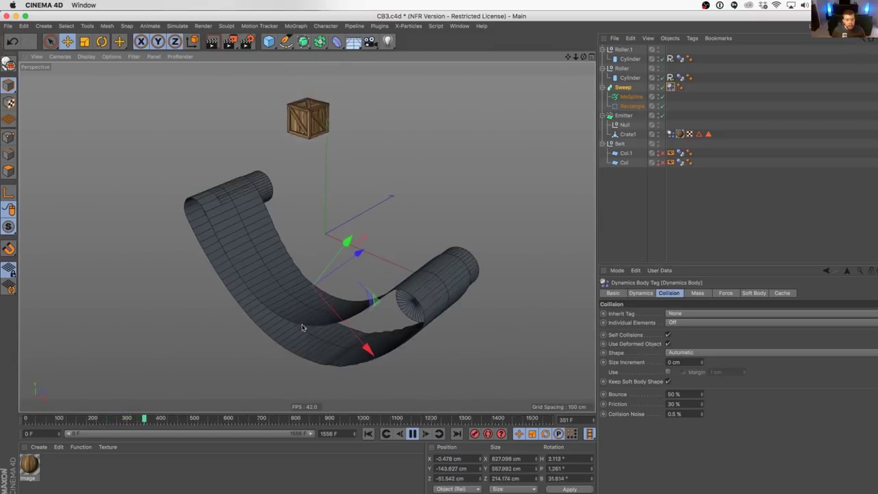
{"action": "left_click", "coordinate": [411, 433]}
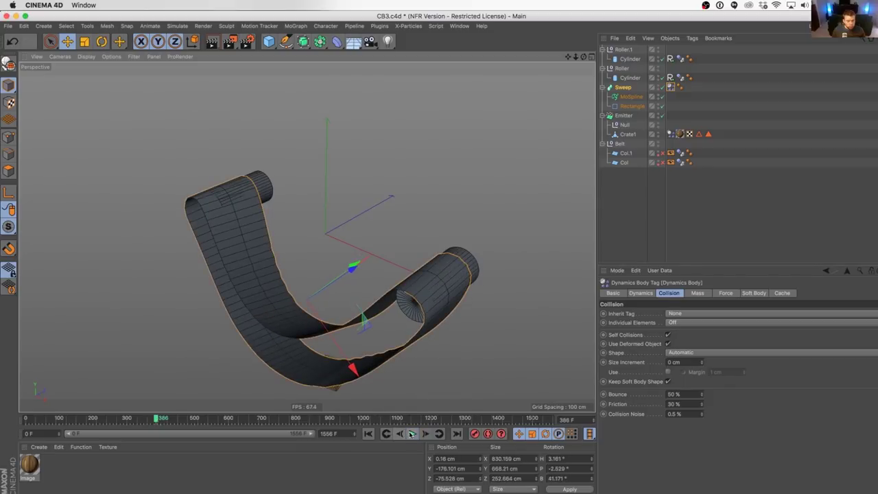
{"action": "left_click", "coordinate": [367, 434]}
{"action": "left_click_drag", "start_coordinate": [399, 261], "coordinate": [442, 264], "text": "alt"}
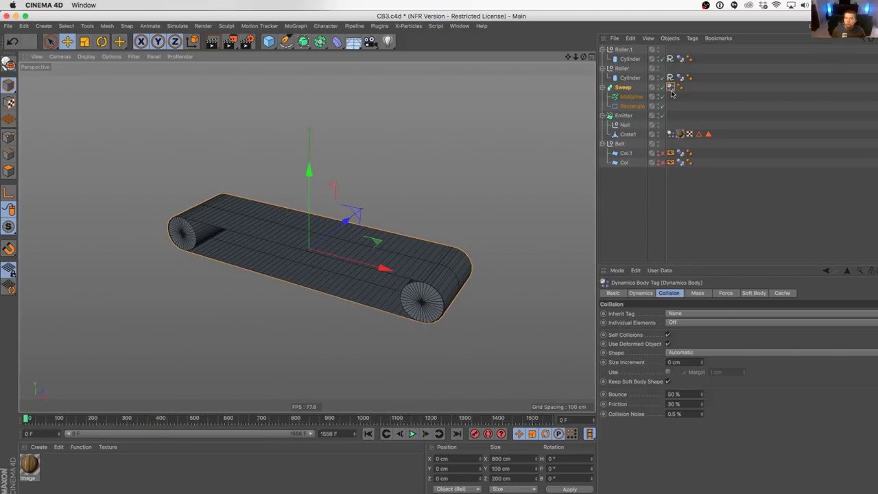
{"action": "left_click", "coordinate": [414, 433]}
{"action": "left_click", "coordinate": [414, 433]}
{"action": "left_click", "coordinate": [368, 433]}
- Set the structural springs of the belt's Soft Body tag to 1000 and test the simulation from frame 0
{"action": "left_click", "coordinate": [671, 88]}
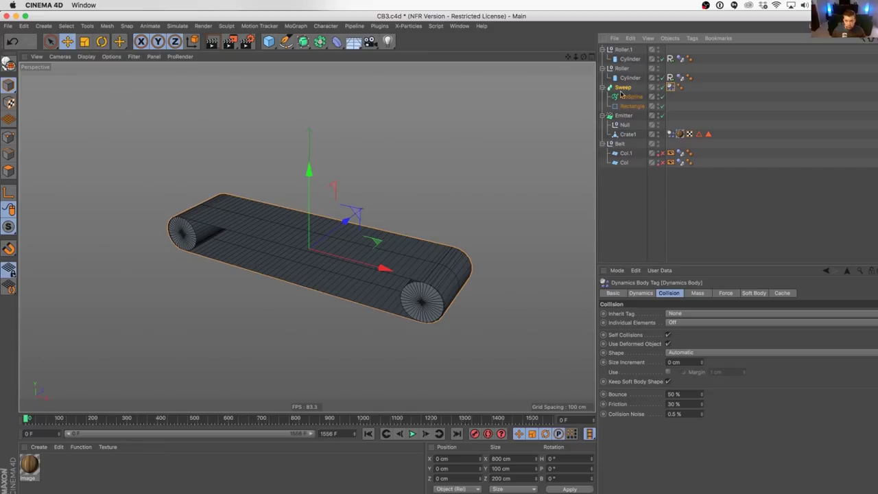
{"action": "left_click", "coordinate": [603, 144]}
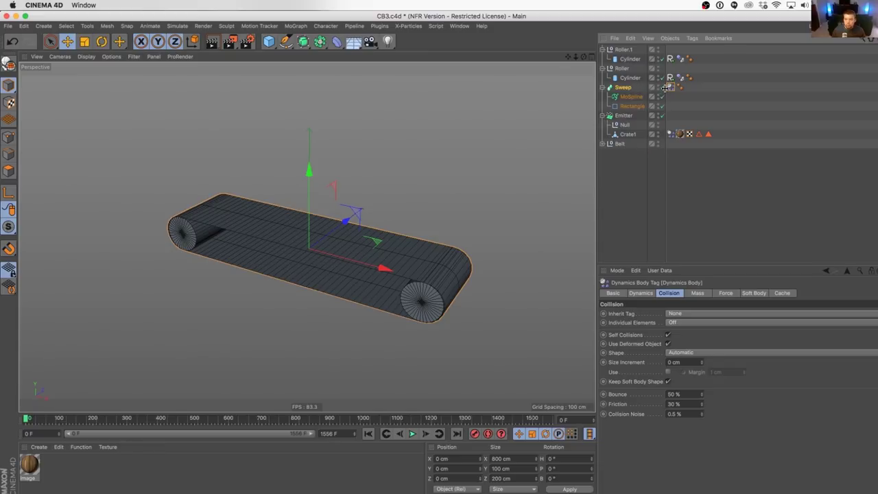
{"action": "left_click", "coordinate": [754, 294]}
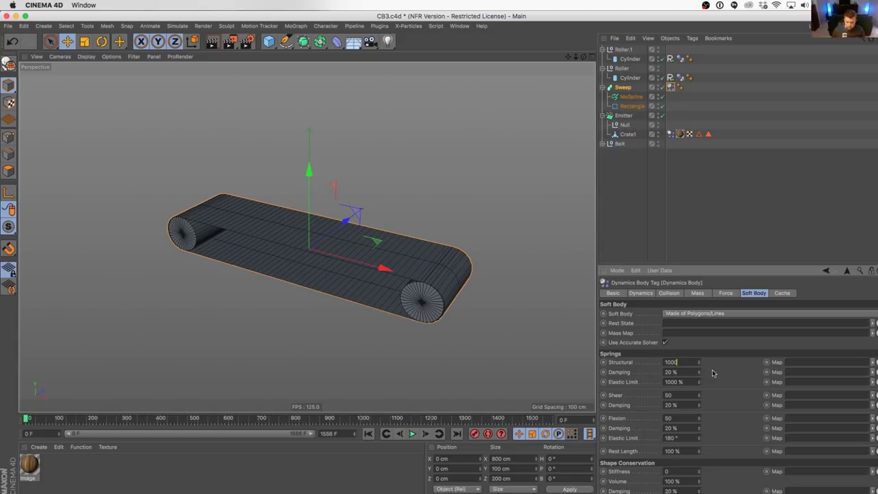
{"action": "left_click", "coordinate": [412, 433]}
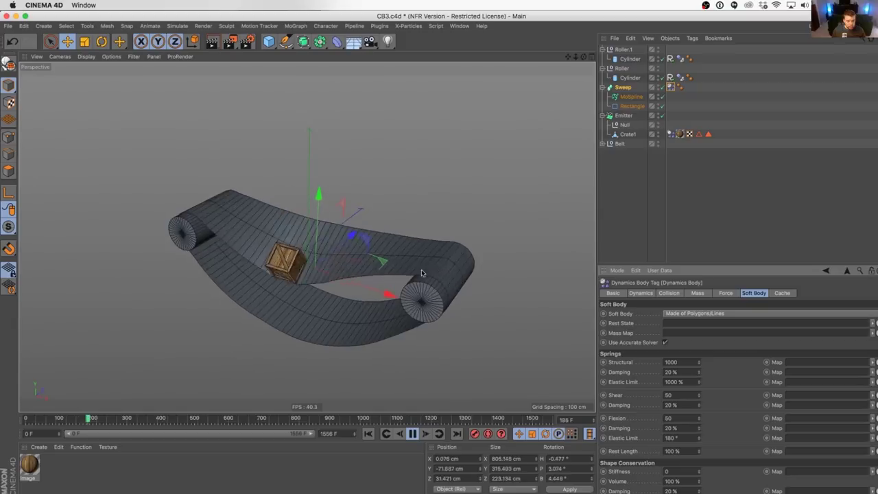
{"action": "scroll", "coordinate": [533, 276], "scroll_direction": "up", "scroll_amount": 5}
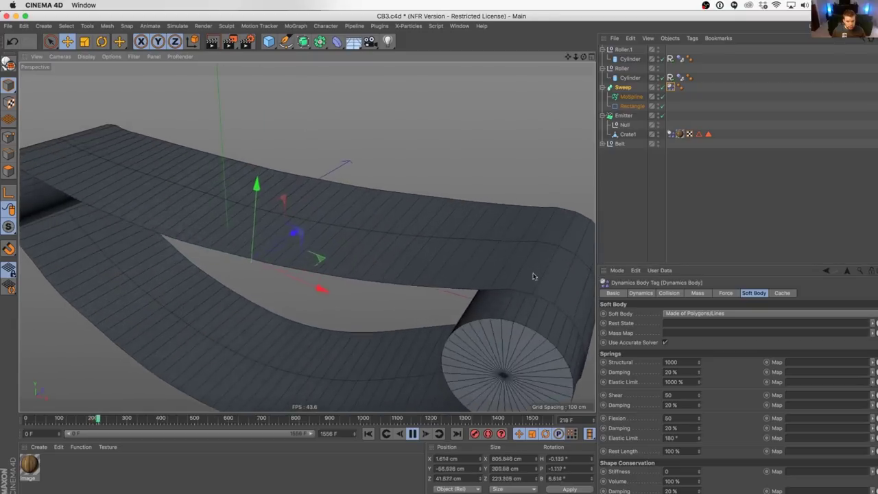
{"action": "left_click", "coordinate": [412, 434]}
{"action": "left_click", "coordinate": [368, 434]}
{"action": "scroll", "coordinate": [330, 251], "scroll_direction": "down", "scroll_amount": 5}
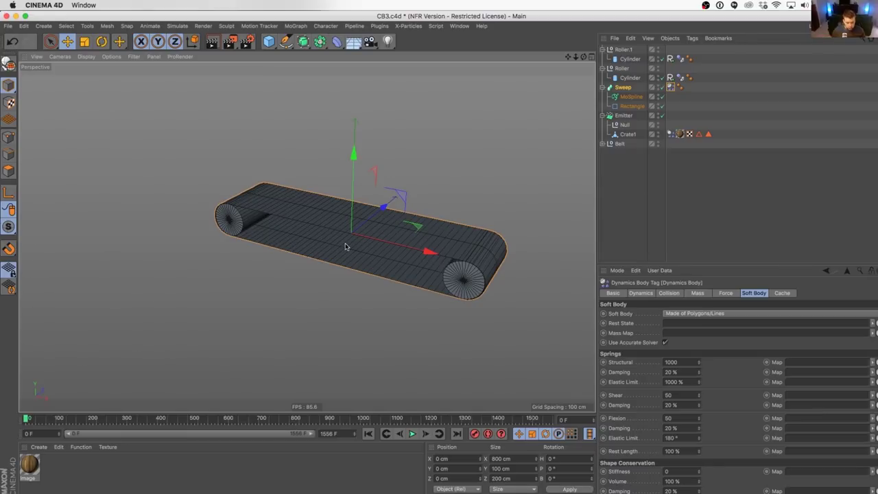
- Set the project's dynamics Steps per Frame to 10 and test the simulation from frame 0
{"action": "key", "text": "super+d"}
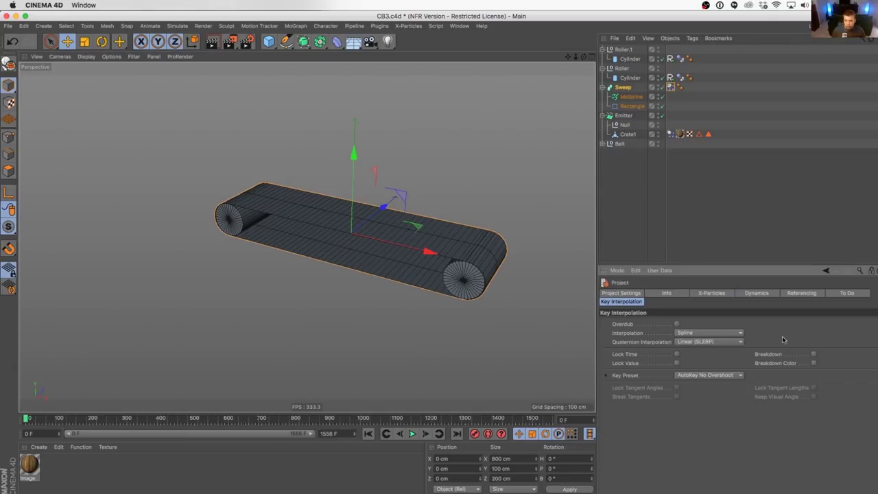
{"action": "left_click", "coordinate": [757, 293]}
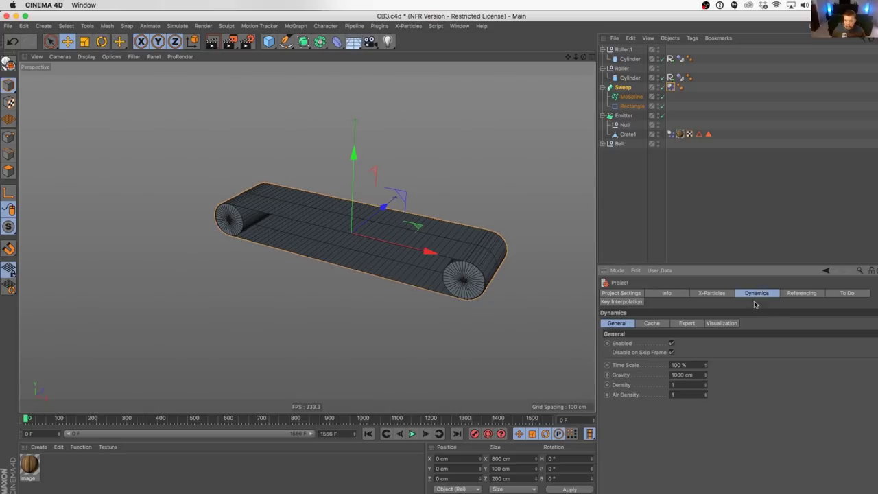
{"action": "left_click", "coordinate": [687, 323]}
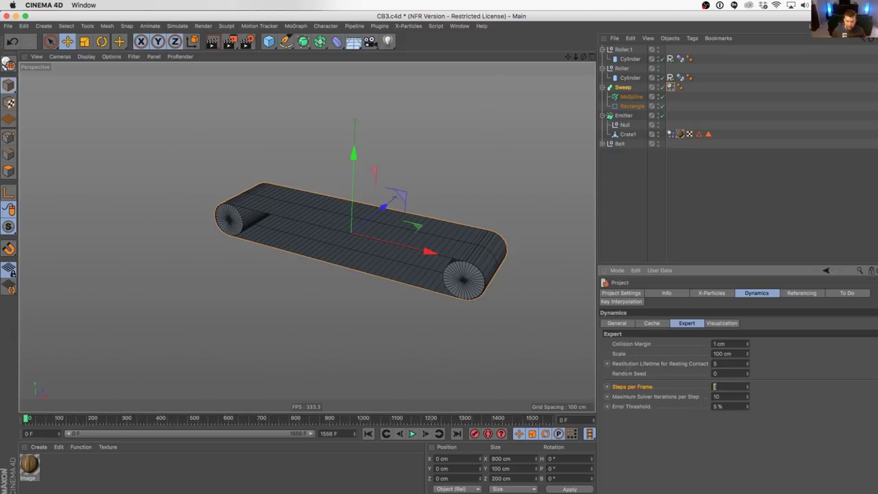
{"action": "left_click", "coordinate": [413, 433]}
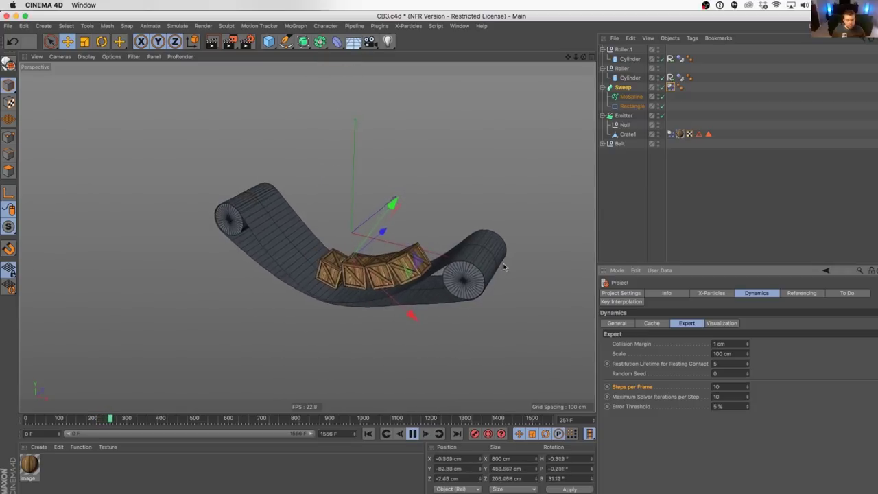
{"action": "left_click", "coordinate": [412, 436]}
{"action": "left_click", "coordinate": [368, 433]}
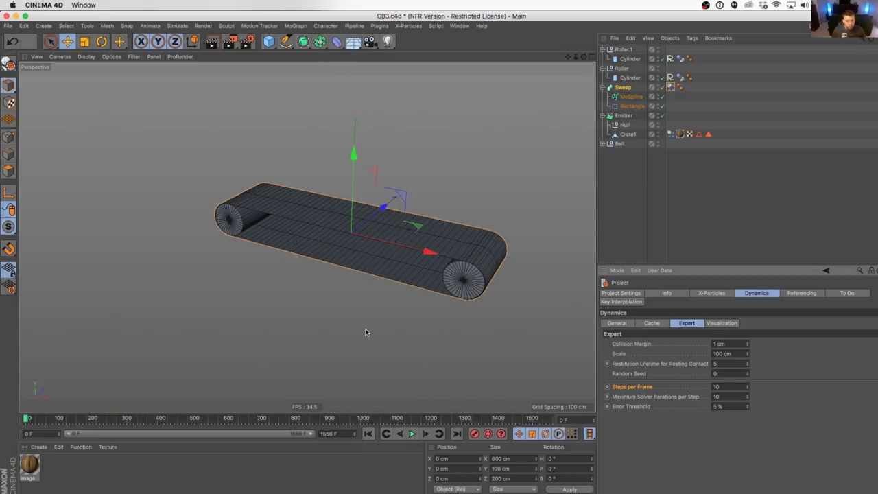
- Set Bounce to 0% and Friction to 90% on the dynamics tags of the belt and both roller cylinders, and test the simulation
{"action": "middle_click_drag", "start_coordinate": [374, 239], "coordinate": [349, 261], "text": "alt"}
{"action": "left_click_drag", "start_coordinate": [350, 261], "coordinate": [380, 261], "text": "alt"}
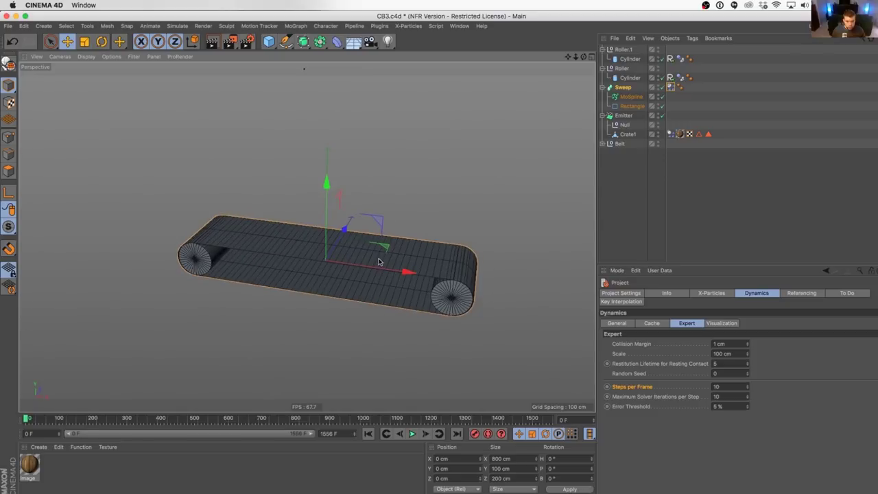
{"action": "middle_click_drag", "start_coordinate": [380, 261], "coordinate": [376, 266], "text": "alt"}
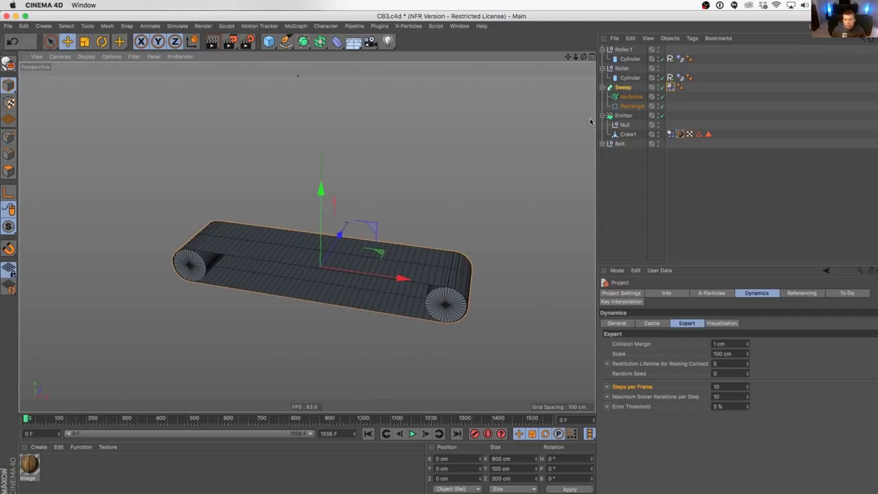
{"action": "left_click", "coordinate": [670, 88]}
{"action": "left_click", "coordinate": [680, 77], "text": "ctrl"}
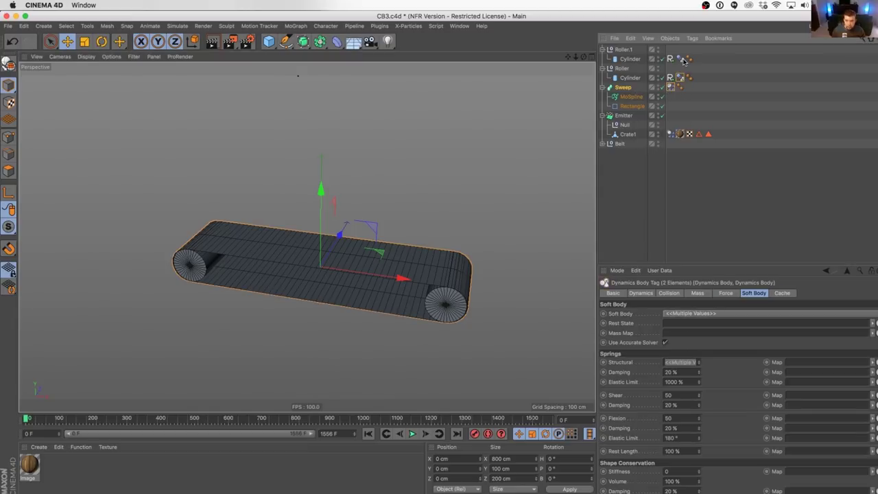
{"action": "left_click", "coordinate": [681, 59], "text": "ctrl"}
{"action": "left_click", "coordinate": [669, 294]}
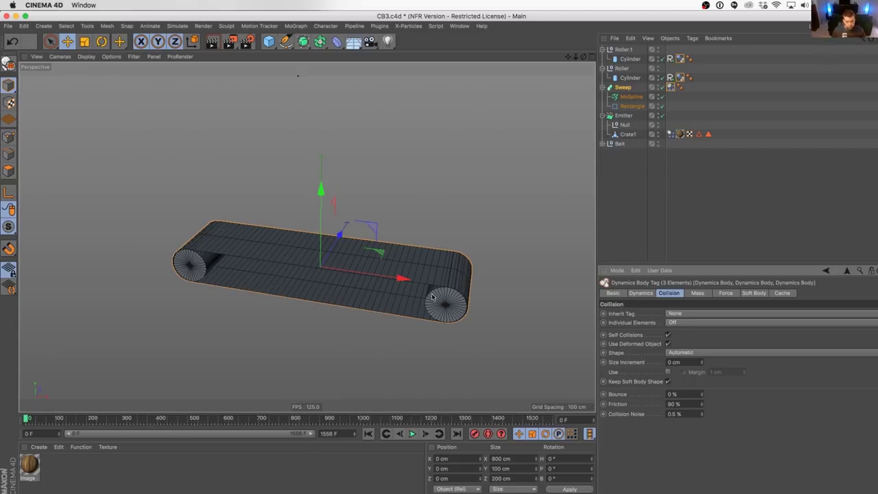
{"action": "left_click", "coordinate": [411, 434]}
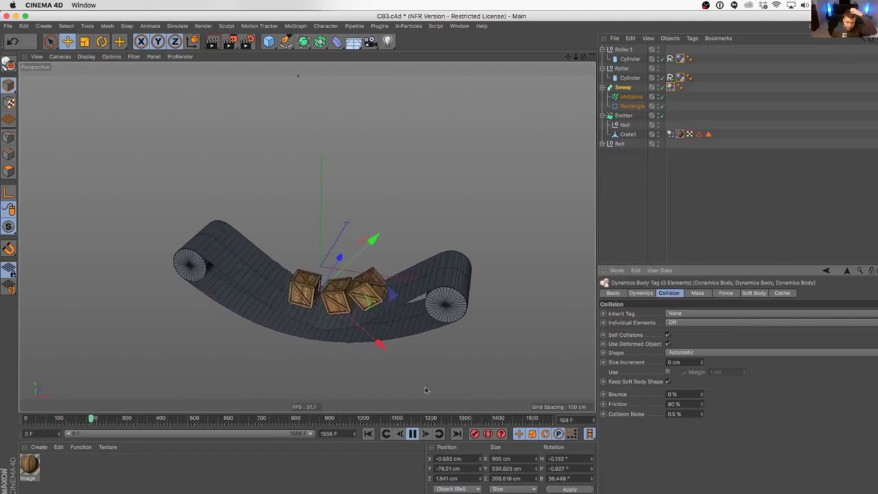
{"action": "left_click", "coordinate": [413, 433]}
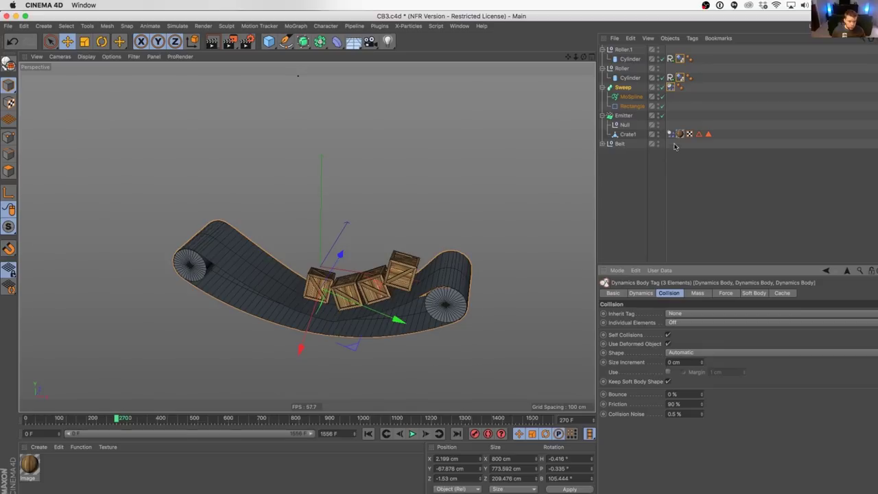
- Set the structural springs of the belt's Soft Body tag to 10000 and replay the simulation from frame 0
{"action": "left_click", "coordinate": [672, 88]}
{"action": "left_click", "coordinate": [368, 433]}
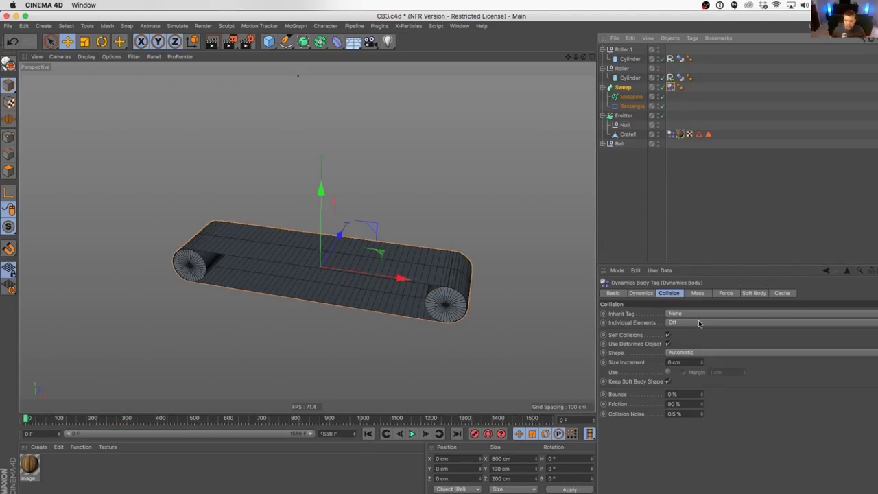
{"action": "left_click", "coordinate": [756, 293]}
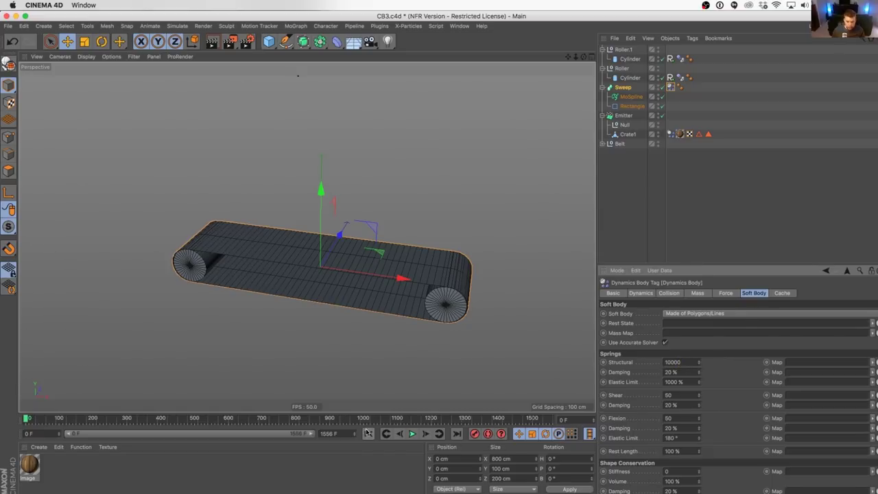
{"action": "left_click", "coordinate": [412, 435]}
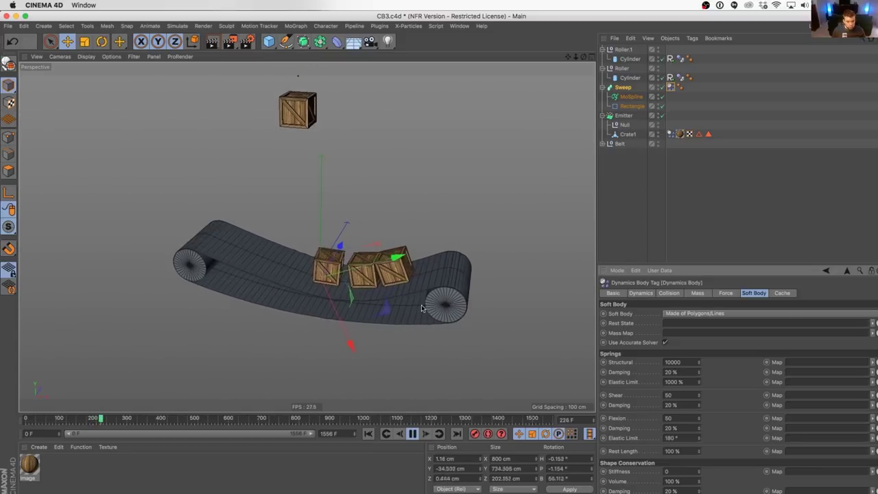
{"action": "left_click", "coordinate": [369, 434]}
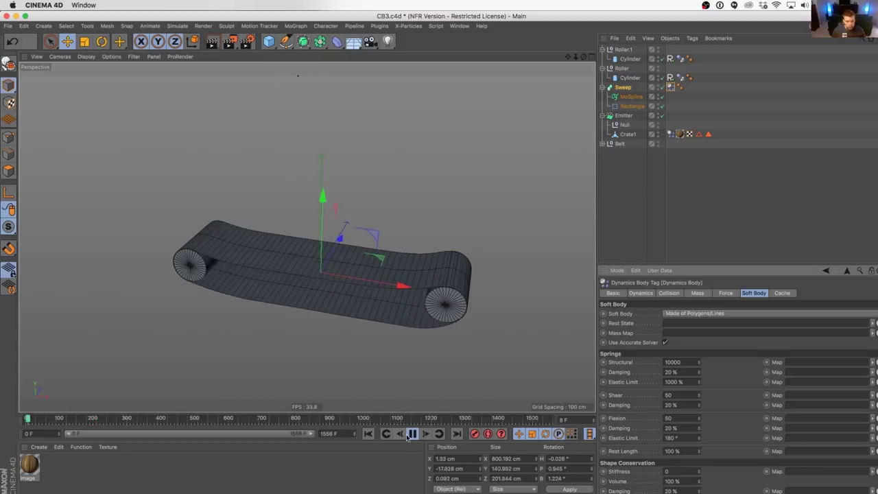
{"action": "left_click", "coordinate": [369, 433]}
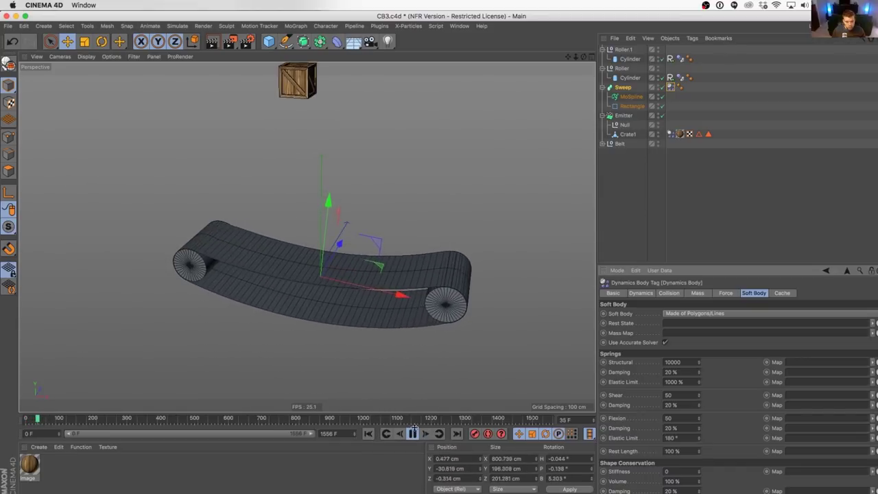
{"action": "left_click", "coordinate": [371, 435]}
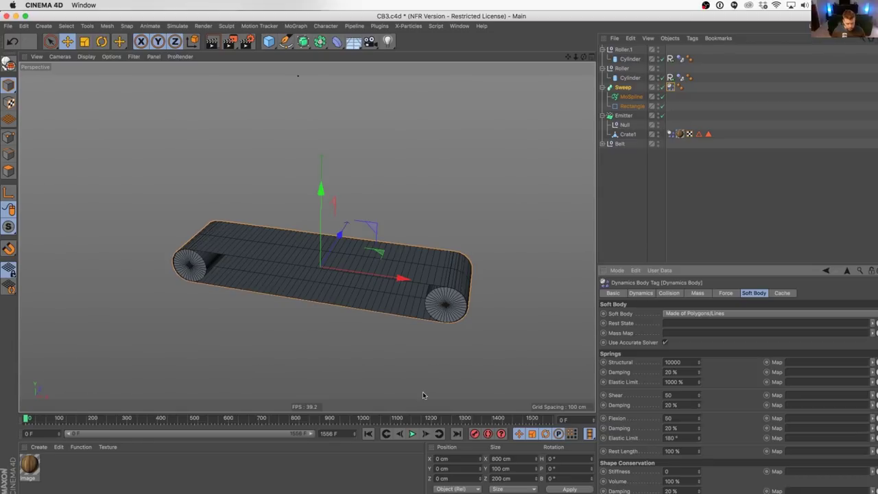
- Test the simulation with 25 dynamics Steps per Frame, set the value back to 10, and return to frame 0
{"action": "key", "text": "super+d"}
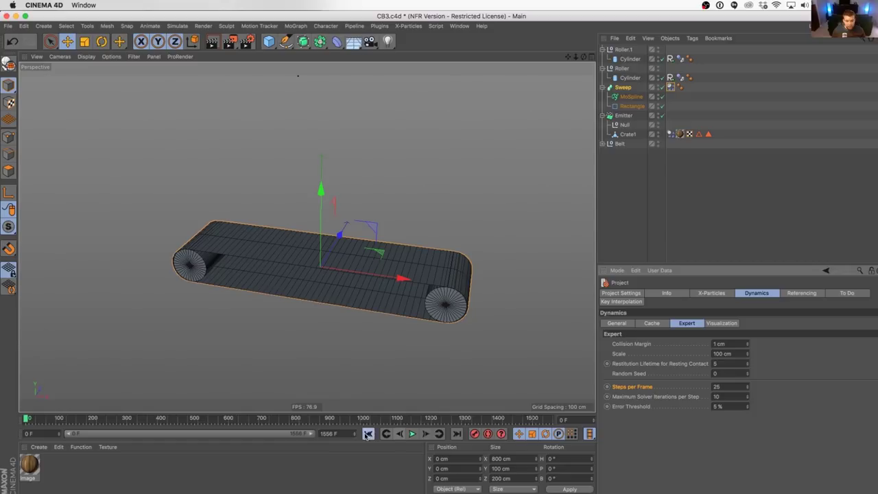
{"action": "left_click", "coordinate": [412, 434]}
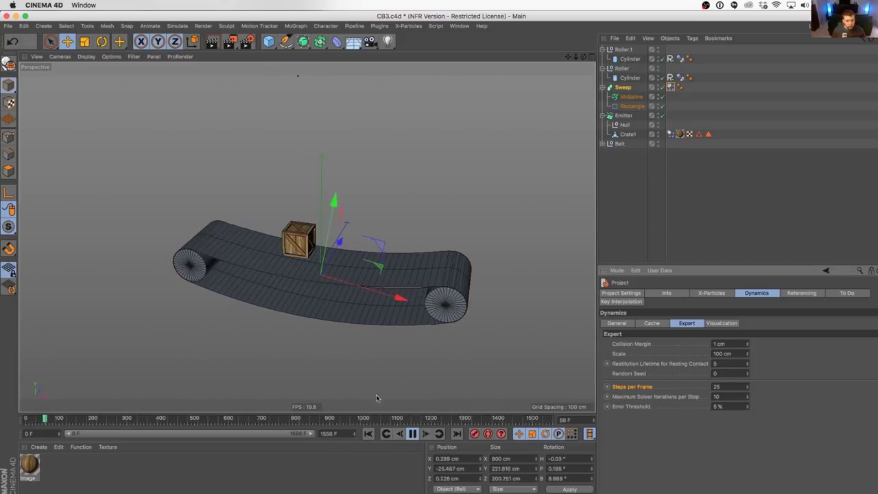
{"action": "left_click_drag", "start_coordinate": [727, 387], "coordinate": [696, 387]}
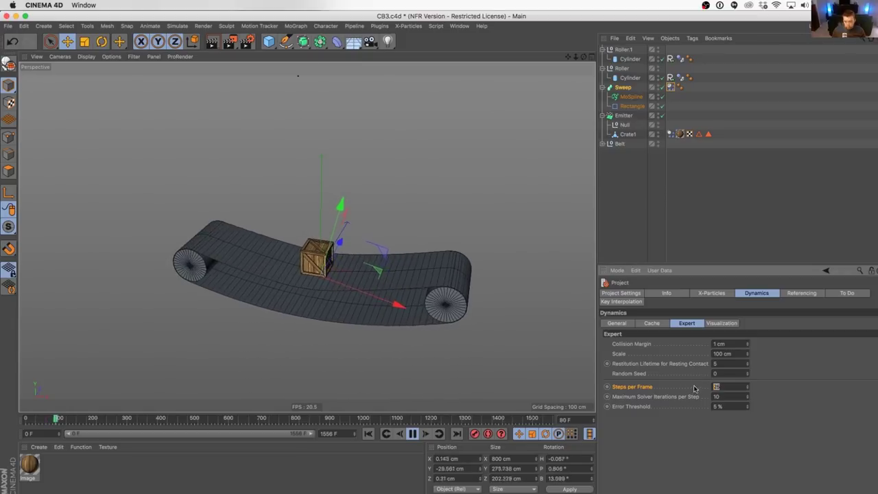
{"action": "type", "text": "10"}
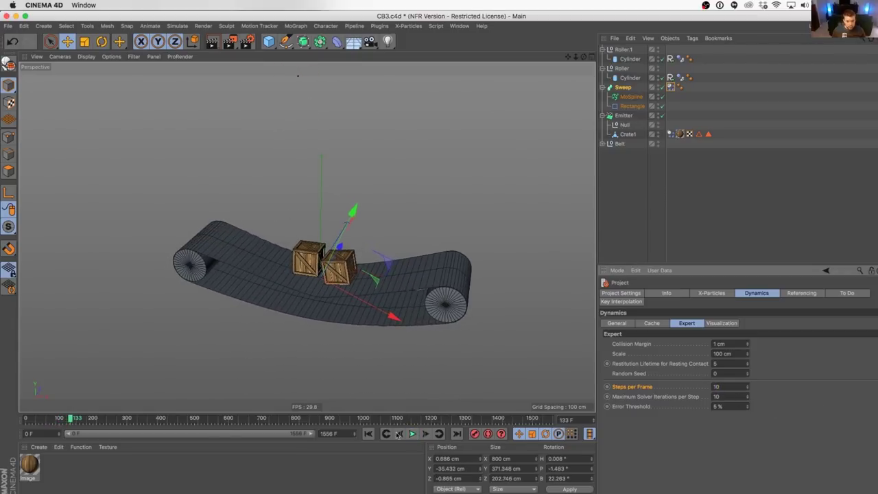
{"action": "left_click", "coordinate": [412, 434]}
{"action": "left_click", "coordinate": [369, 435]}
- Set the Rest Length of the belt's Soft Body springs to 75% and advance the simulation frame by frame to frame 4
{"action": "left_click", "coordinate": [671, 87]}
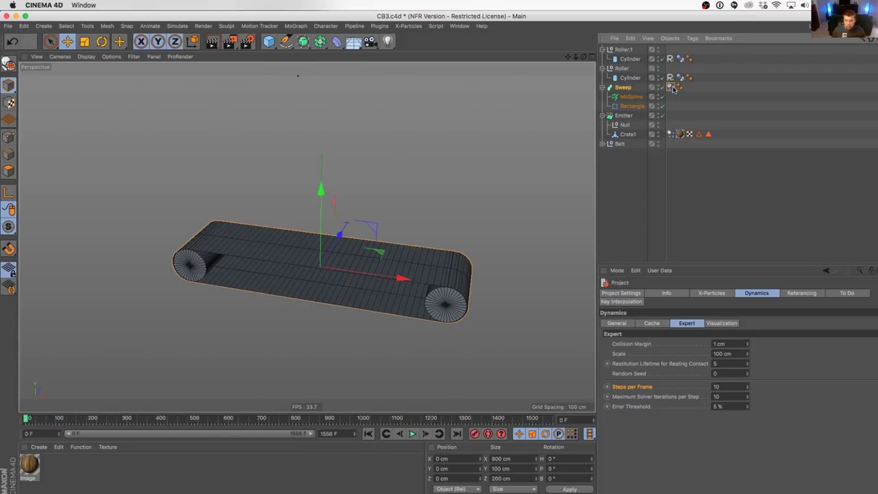
{"action": "scroll", "coordinate": [635, 436], "scroll_direction": "down", "scroll_amount": 1}
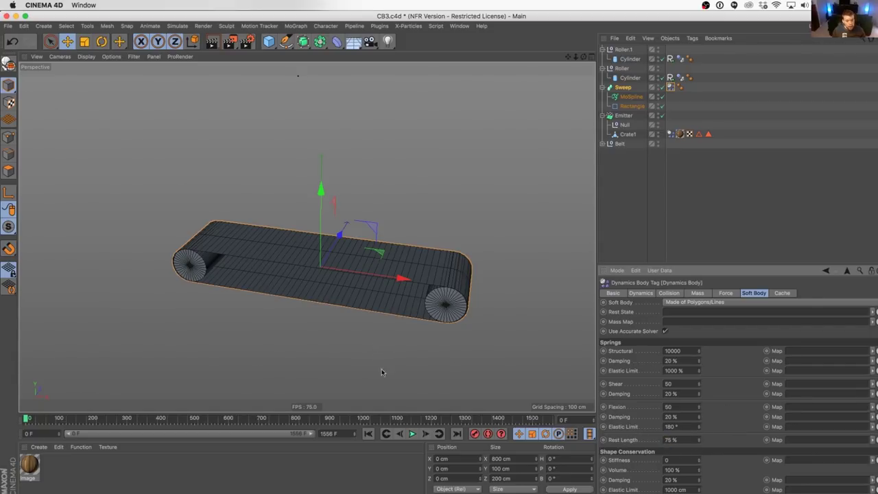
{"action": "left_click", "coordinate": [425, 434]}
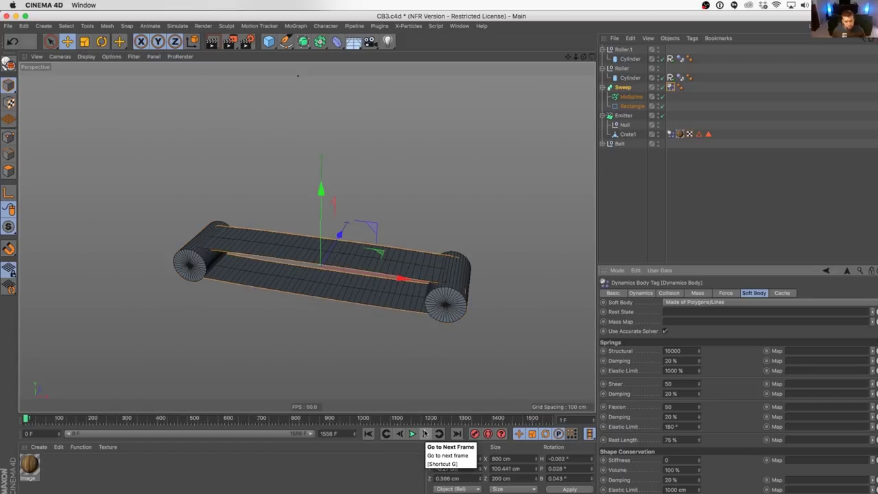
{"action": "left_click", "coordinate": [425, 433]}
{"action": "left_click", "coordinate": [426, 433]}
{"action": "left_click", "coordinate": [426, 434]}
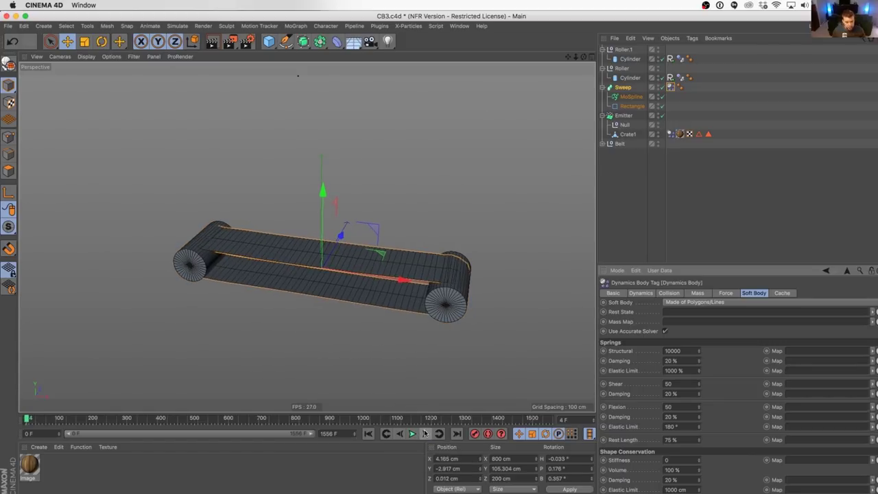
- Advance the belt simulation frame by frame to examine how the soft body sweep settles around the rollers
{"action": "left_click", "coordinate": [425, 434]}
{"action": "left_click", "coordinate": [426, 433]}
{"action": "left_click", "coordinate": [425, 434]}
{"action": "left_click", "coordinate": [425, 434]}
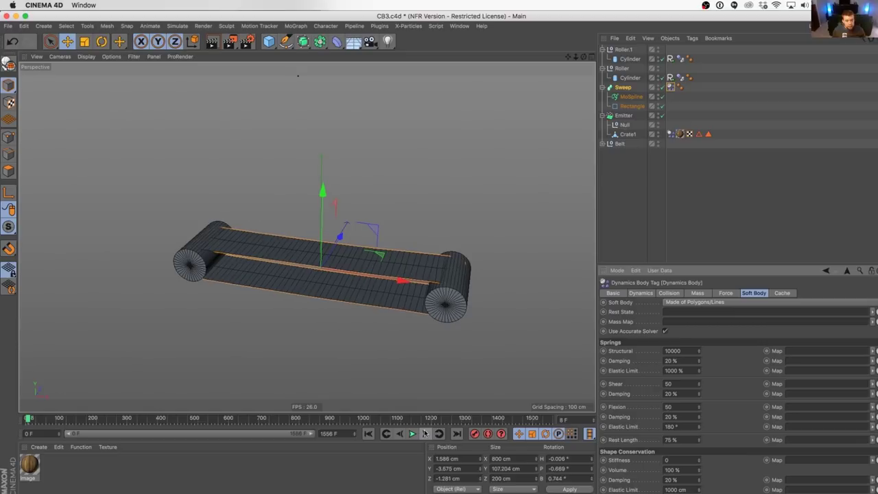
{"action": "left_click", "coordinate": [425, 433]}
{"action": "left_click", "coordinate": [425, 434]}
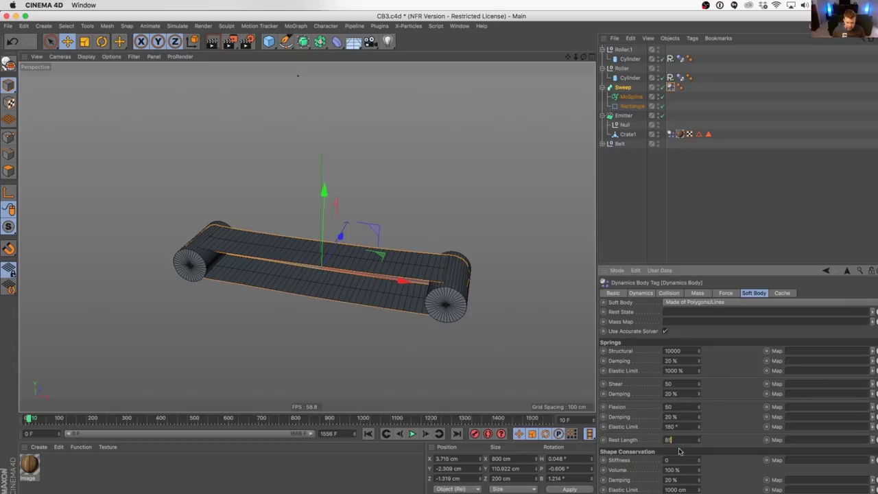
- Set the sweep's soft body Rest Length to 85% and play the simulation from the first frame
{"action": "left_click", "coordinate": [367, 433]}
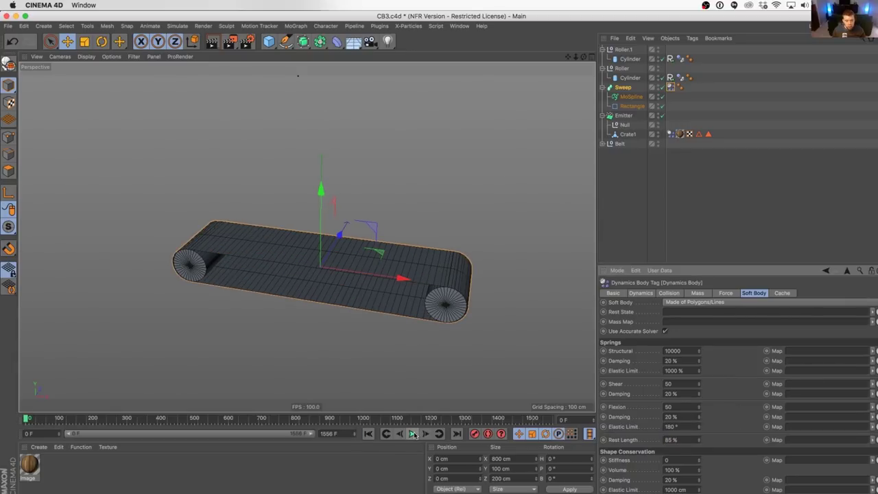
{"action": "left_click", "coordinate": [413, 434]}
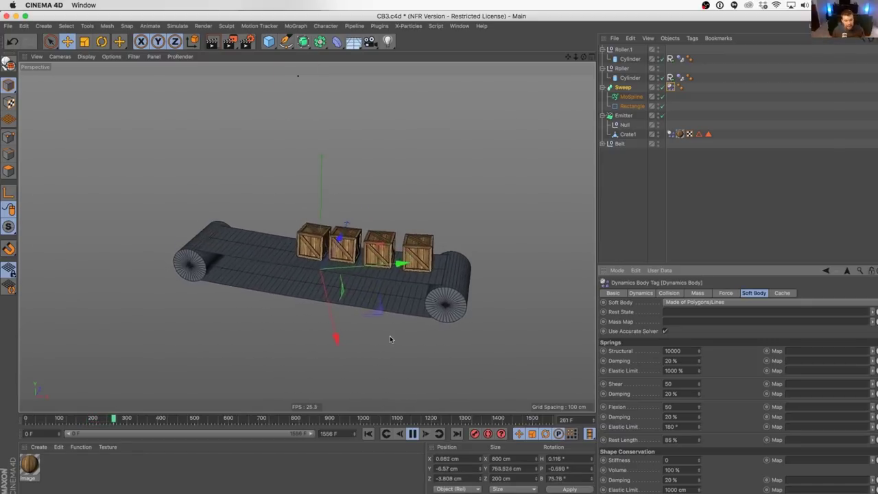
{"action": "left_click", "coordinate": [413, 434]}
{"action": "left_click", "coordinate": [368, 434]}
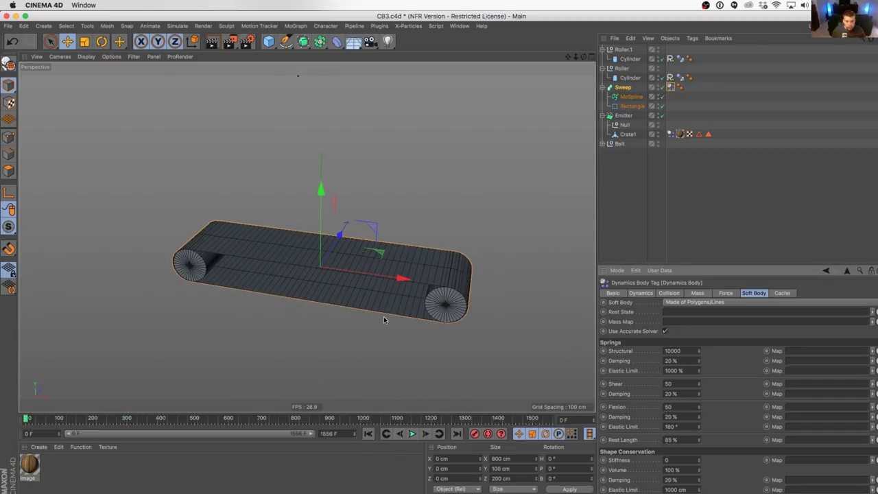
- Replay the simulation and examine up close how the belt sits on the front roller
{"action": "left_click", "coordinate": [412, 435]}
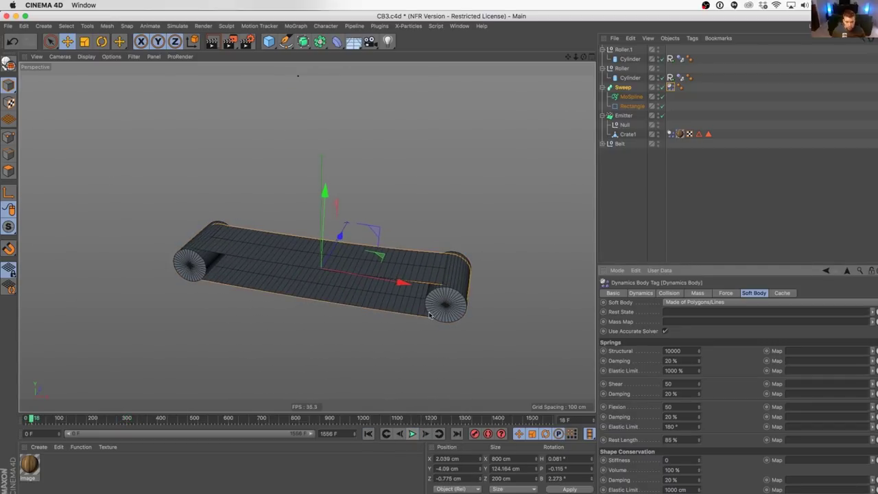
{"action": "right_click_drag", "start_coordinate": [450, 289], "coordinate": [588, 276], "text": "alt"}
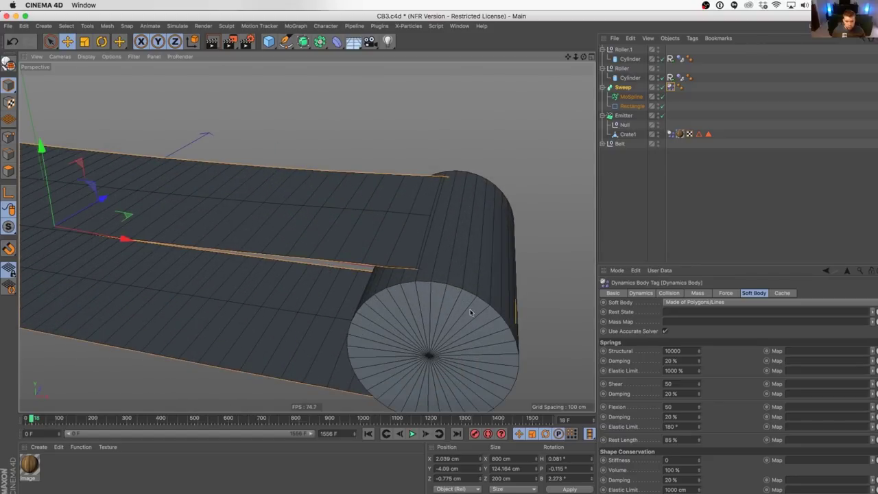
{"action": "left_click_drag", "start_coordinate": [476, 318], "coordinate": [423, 299], "text": "alt"}
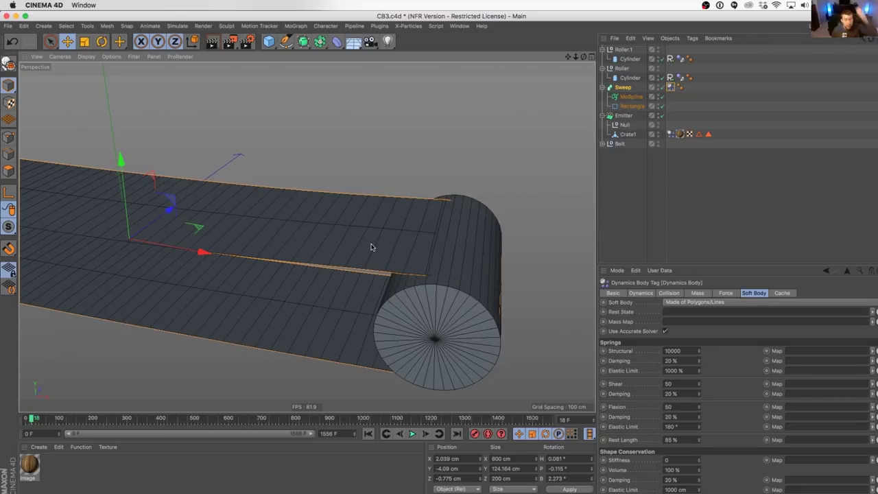
{"action": "scroll", "coordinate": [439, 255], "scroll_direction": "down", "scroll_amount": 5}
{"action": "left_click_drag", "start_coordinate": [398, 233], "coordinate": [400, 276], "text": "alt"}
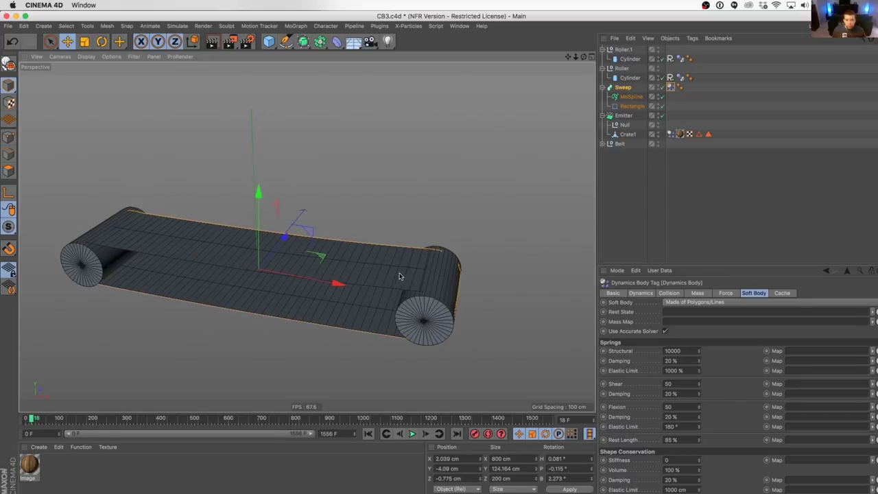
{"action": "scroll", "coordinate": [400, 276], "scroll_direction": "up", "scroll_amount": 3}
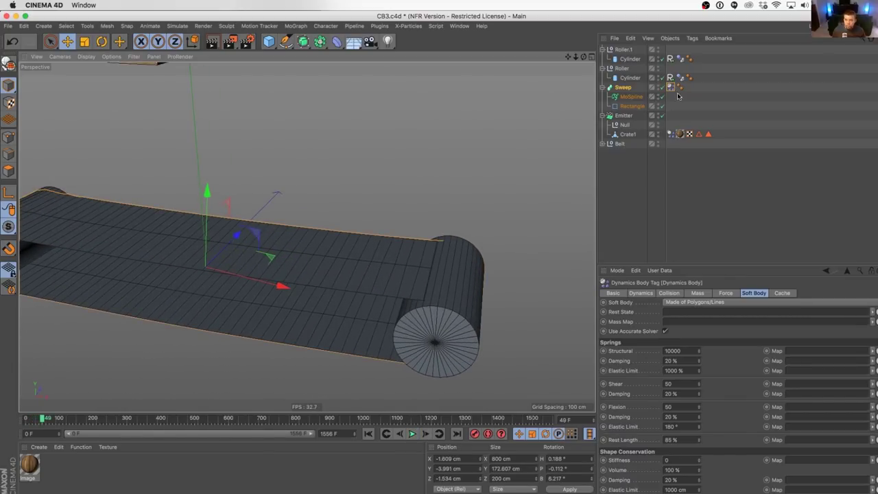
- Open the collision settings of both roller cylinders' Dynamics Body tags and restart the simulation from the first frame
{"action": "left_click", "coordinate": [681, 60]}
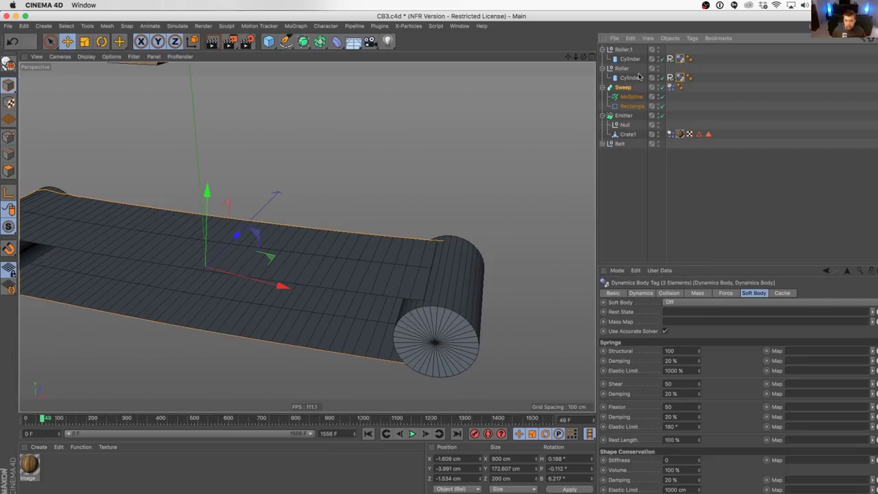
{"action": "left_click", "coordinate": [669, 293]}
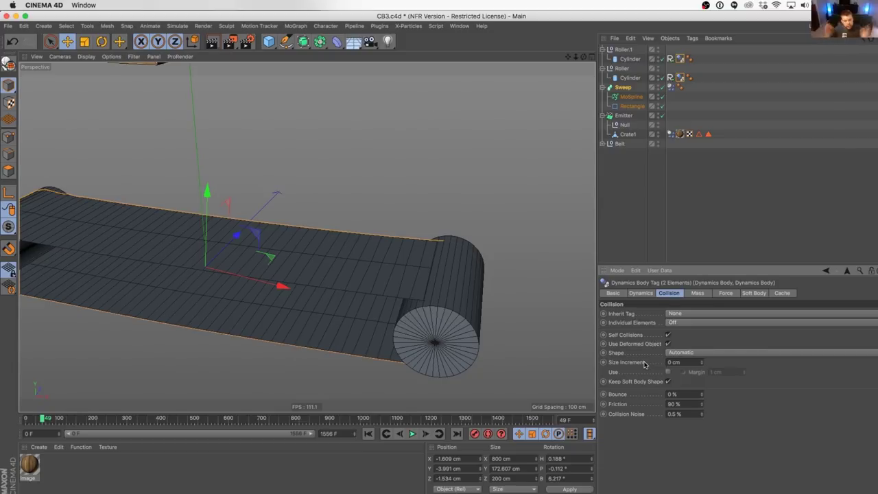
{"action": "left_click", "coordinate": [369, 434]}
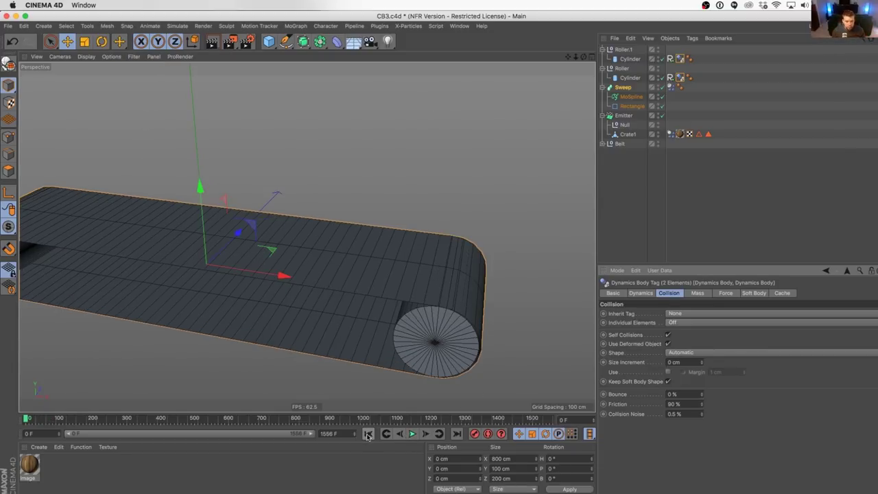
{"action": "left_click", "coordinate": [412, 434]}
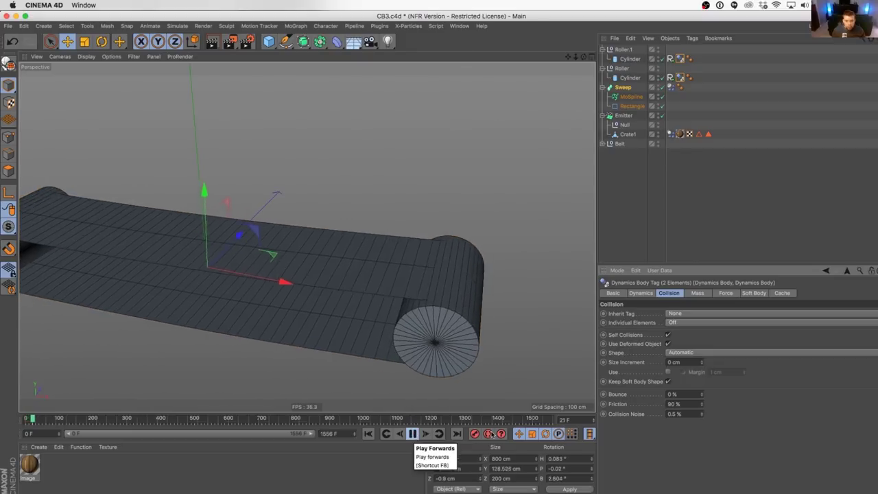
- Raise the rollers' collision Size Increment to 7 cm while the simulation plays and examine the belt
{"action": "left_click", "coordinate": [701, 361]}
{"action": "left_click", "coordinate": [701, 362]}
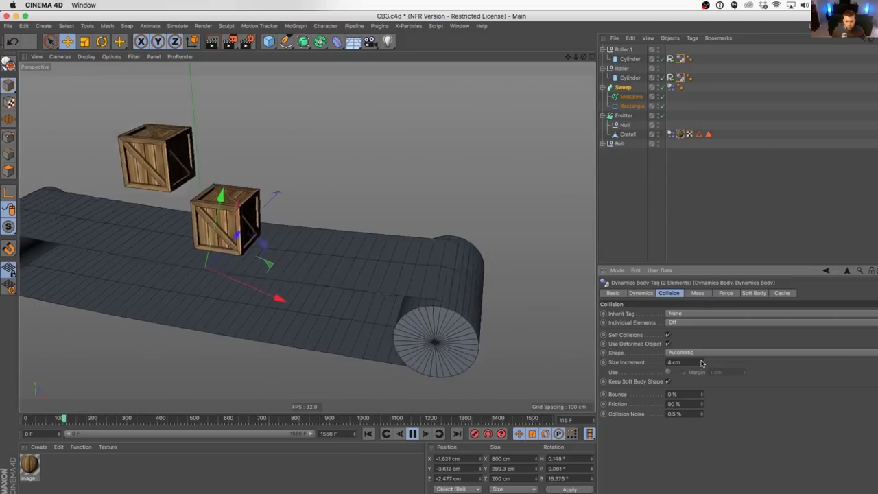
{"action": "left_click", "coordinate": [701, 361]}
{"action": "left_click", "coordinate": [701, 362]}
{"action": "left_click", "coordinate": [702, 362]}
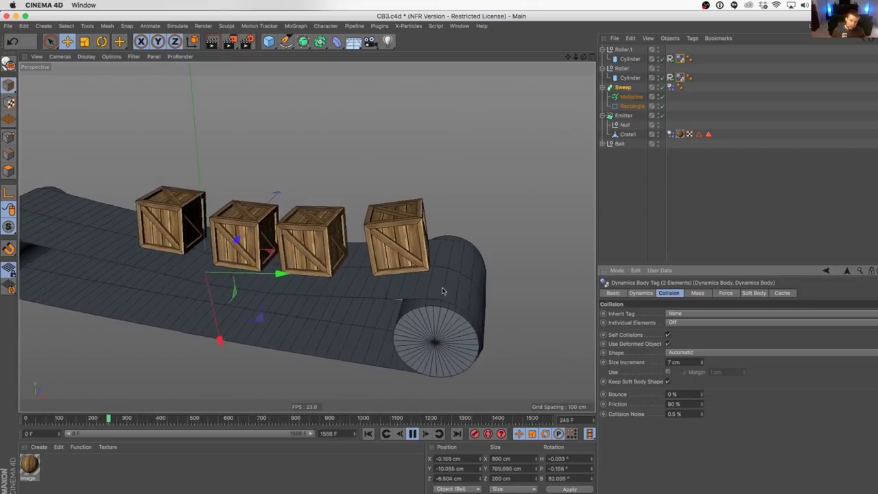
{"action": "left_click_drag", "start_coordinate": [458, 298], "coordinate": [486, 304], "text": "alt"}
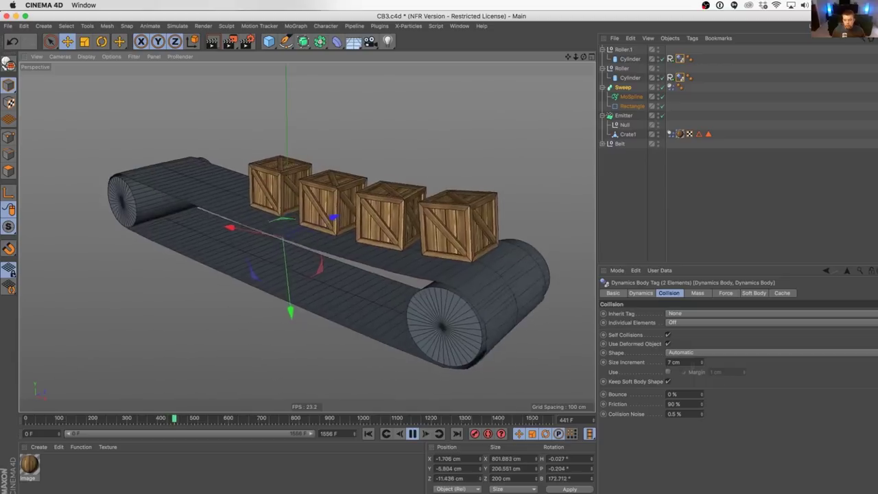
- Set the collision Size Increment of both rollers to 3 cm
{"action": "left_click", "coordinate": [702, 364]}
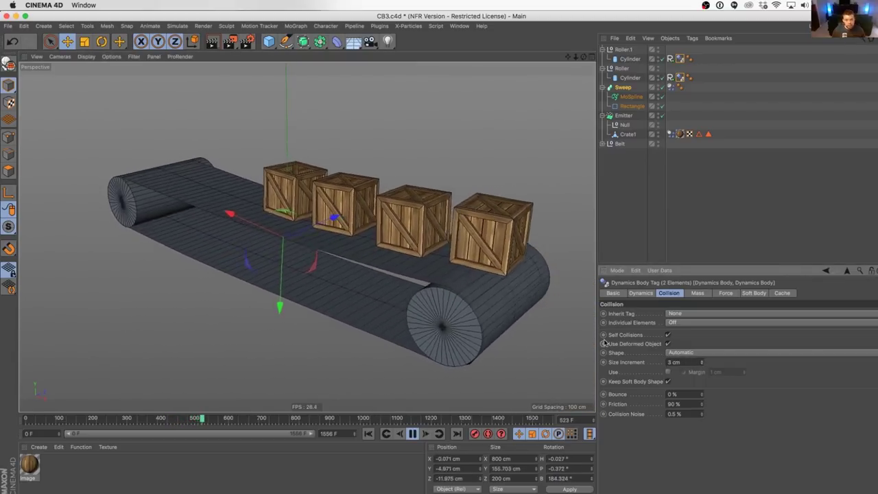
{"action": "left_click", "coordinate": [702, 361]}
{"action": "left_click", "coordinate": [701, 360]}
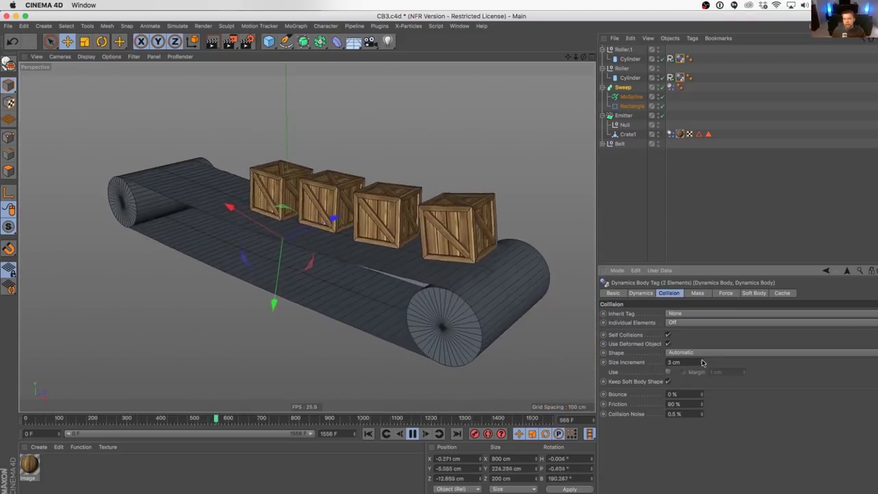
- Set the sweep's soft body Rest Length to 95% and replay the simulation from the first frame
{"action": "left_click", "coordinate": [671, 87]}
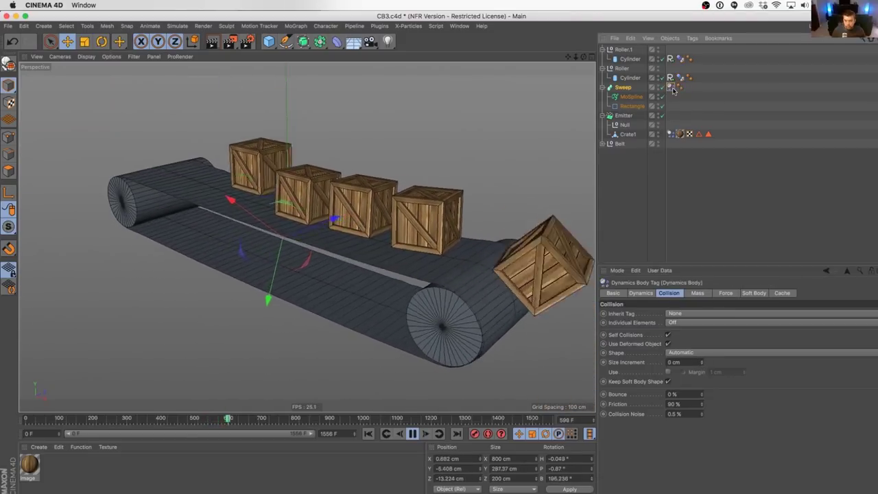
{"action": "left_click", "coordinate": [781, 293]}
{"action": "left_click", "coordinate": [754, 292]}
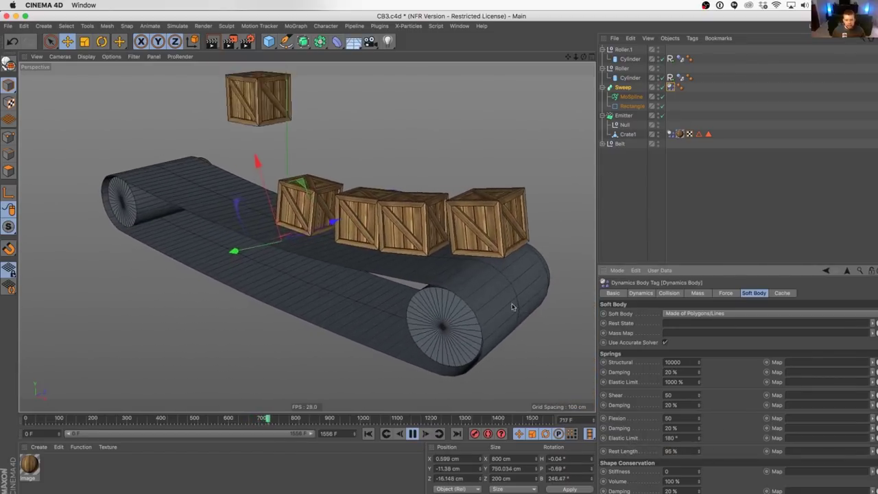
{"action": "left_click", "coordinate": [369, 434]}
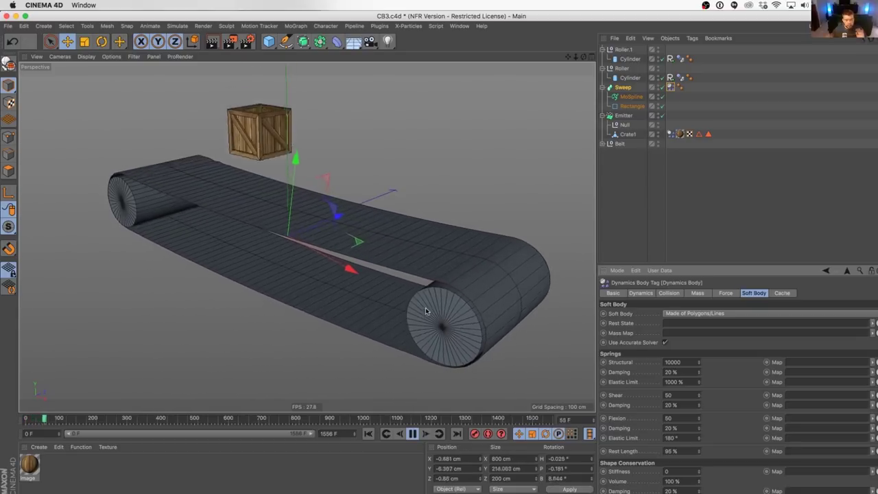
{"action": "left_click_drag", "start_coordinate": [352, 235], "coordinate": [410, 350], "text": "alt"}
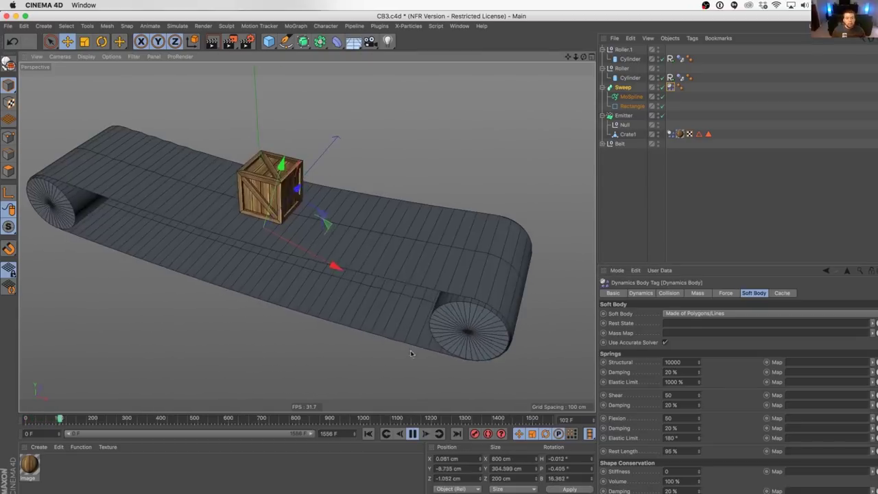
{"action": "left_click", "coordinate": [412, 433]}
{"action": "left_click", "coordinate": [368, 433]}
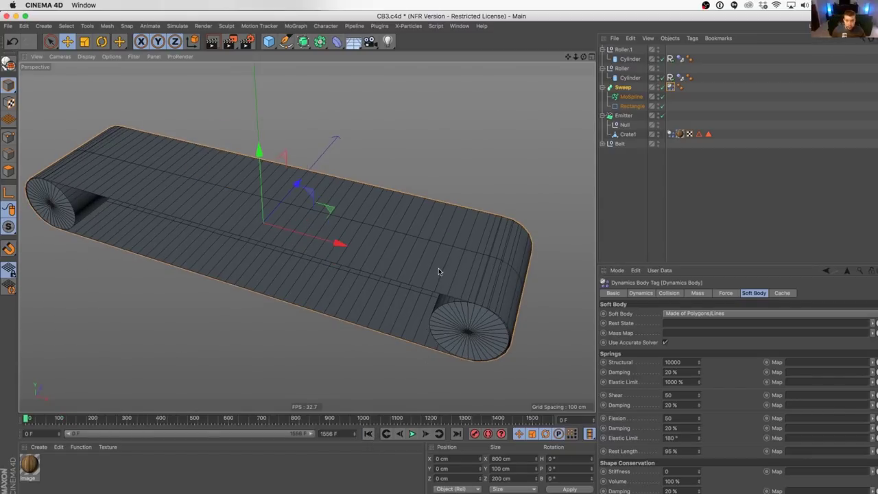
- Duplicate the Roller.1 null together with its cylinder
{"action": "left_click_drag", "start_coordinate": [439, 271], "coordinate": [448, 237], "text": "alt"}
{"action": "right_click_drag", "start_coordinate": [449, 238], "coordinate": [419, 278], "text": "alt"}
{"action": "left_click_drag", "start_coordinate": [418, 277], "coordinate": [435, 271], "text": "alt"}
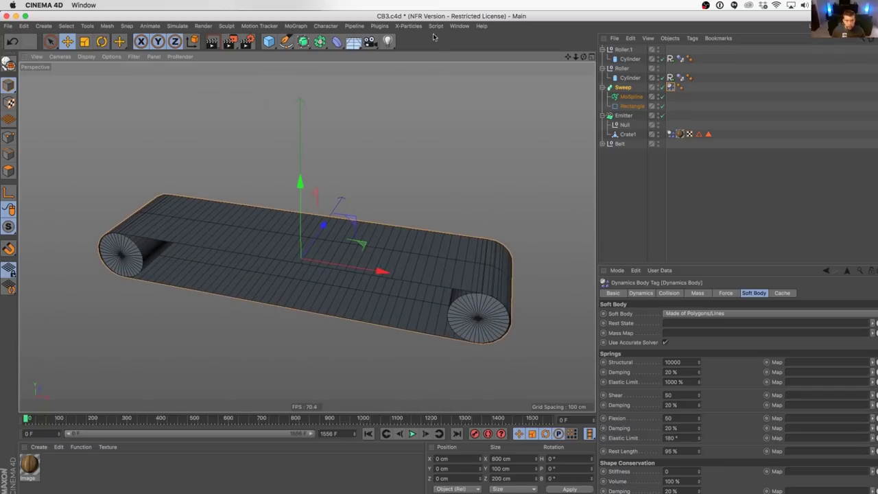
{"action": "left_click", "coordinate": [626, 50]}
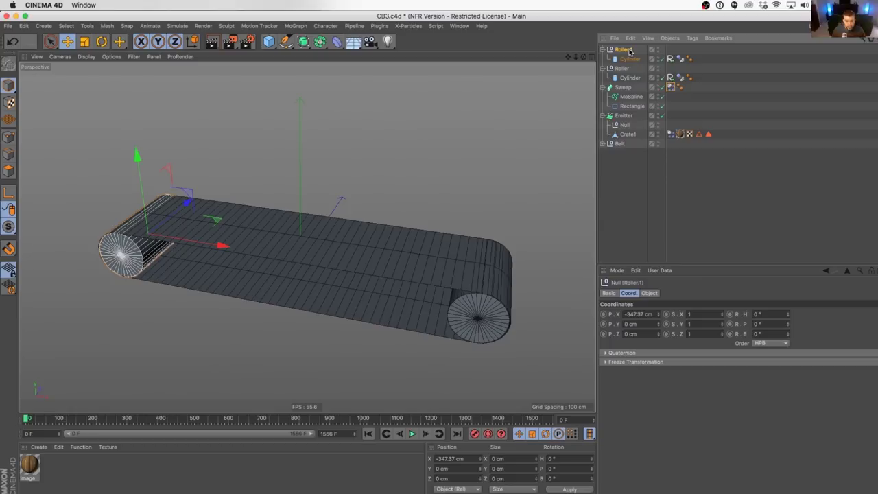
{"action": "key", "text": "super+c"}
{"action": "key", "text": "super+v"}
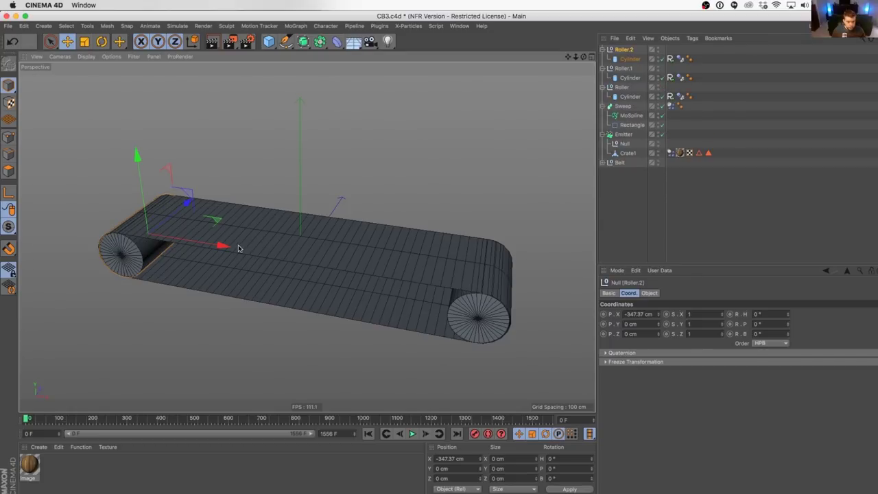
- Set the duplicated roller's X position to -340 cm
{"action": "left_click", "coordinate": [459, 458]}
{"action": "type", "text": "-340"}
{"action": "key", "text": "Return"}
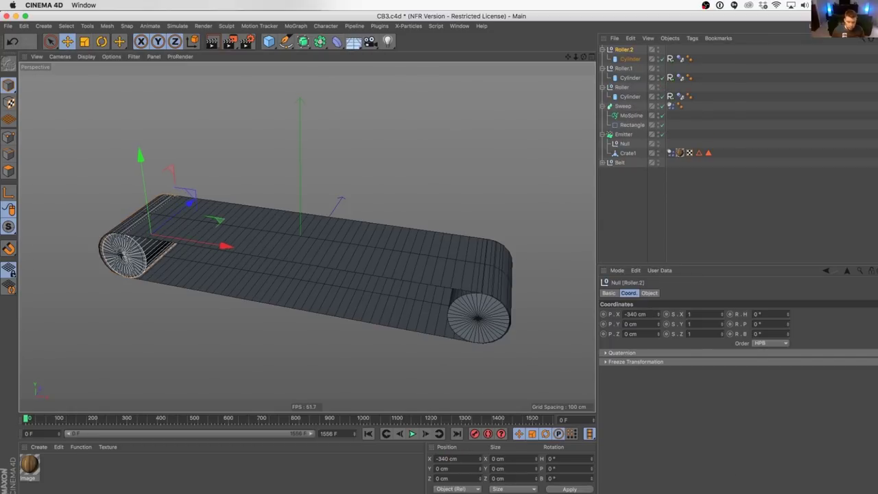
- Center the duplicated roller between the end rollers at X position 0 cm and test the simulation
{"action": "left_click", "coordinate": [449, 459]}
{"action": "type", "text": "0"}
{"action": "key", "text": "Return"}
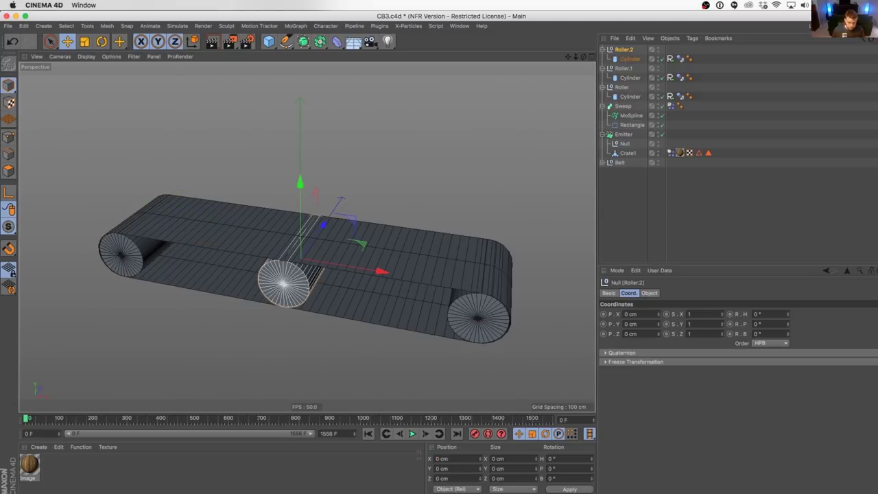
{"action": "left_click", "coordinate": [412, 435]}
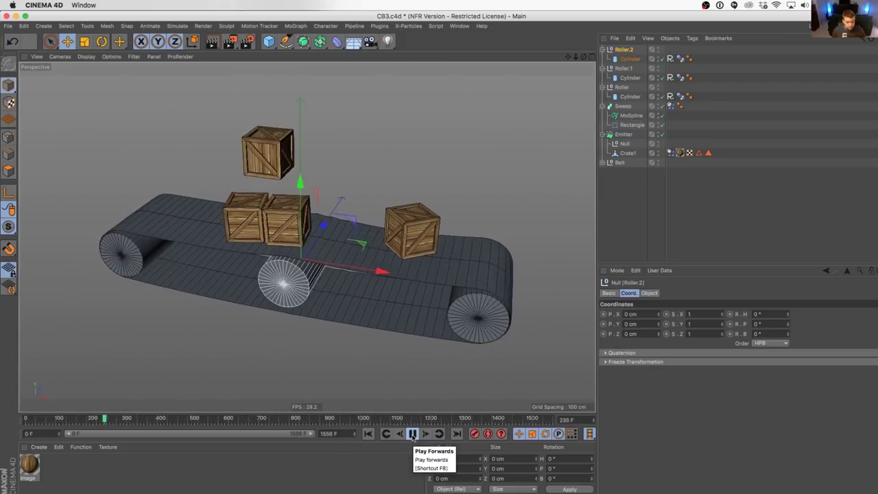
{"action": "left_click", "coordinate": [368, 434]}
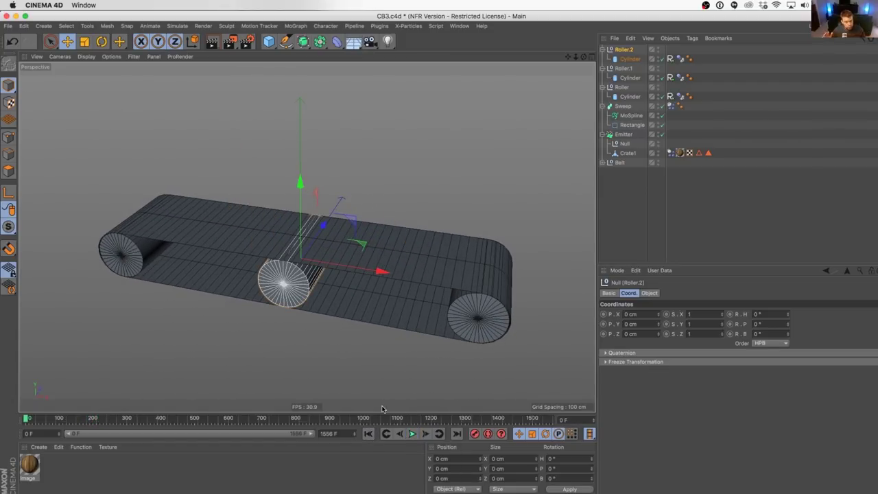
- Examine the belt and its three rollers up close and from several angles
{"action": "mouse_move", "coordinate": [421, 251]}
{"action": "left_mouse_down", "text": "alt"}
{"action": "mouse_move", "coordinate": [398, 204]}
{"action": "mouse_move", "coordinate": [414, 261]}
{"action": "left_mouse_up", "text": "alt"}
{"action": "scroll", "coordinate": [488, 287], "scroll_direction": "up", "scroll_amount": 6}
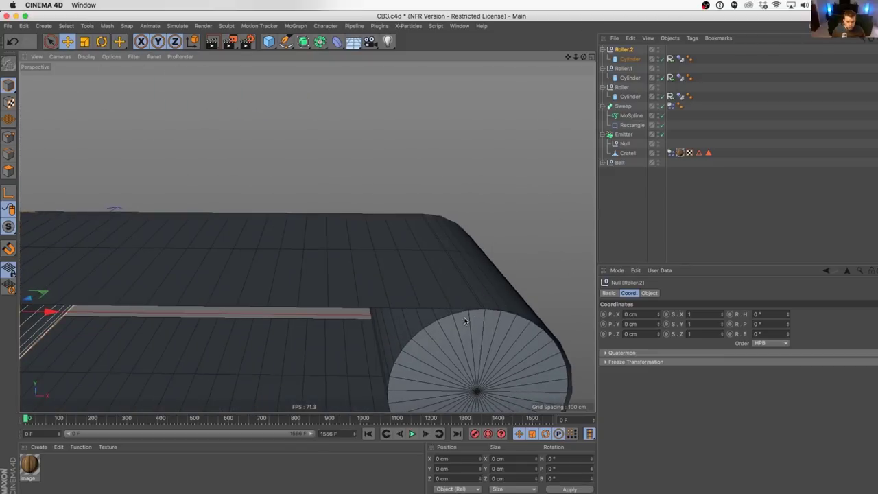
{"action": "left_click_drag", "start_coordinate": [467, 314], "coordinate": [402, 343], "text": "alt"}
{"action": "left_click_drag", "start_coordinate": [431, 294], "coordinate": [462, 265], "text": "alt"}
{"action": "right_click_drag", "start_coordinate": [463, 265], "coordinate": [426, 277], "text": "alt"}
{"action": "left_click_drag", "start_coordinate": [346, 286], "coordinate": [397, 288], "text": "alt"}
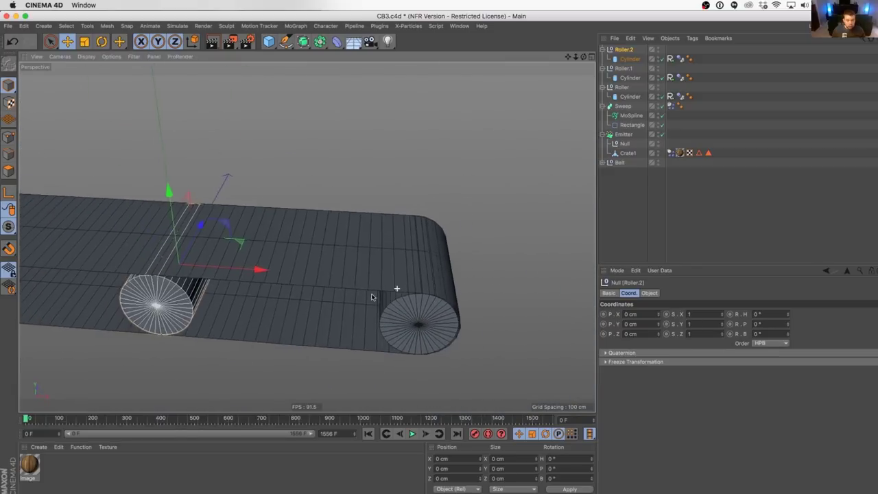
{"action": "middle_click_drag", "start_coordinate": [396, 288], "coordinate": [445, 302], "text": "alt"}
{"action": "left_click_drag", "start_coordinate": [446, 302], "coordinate": [355, 240], "text": "alt"}
{"action": "left_click_drag", "start_coordinate": [272, 122], "coordinate": [333, 180], "text": "alt"}
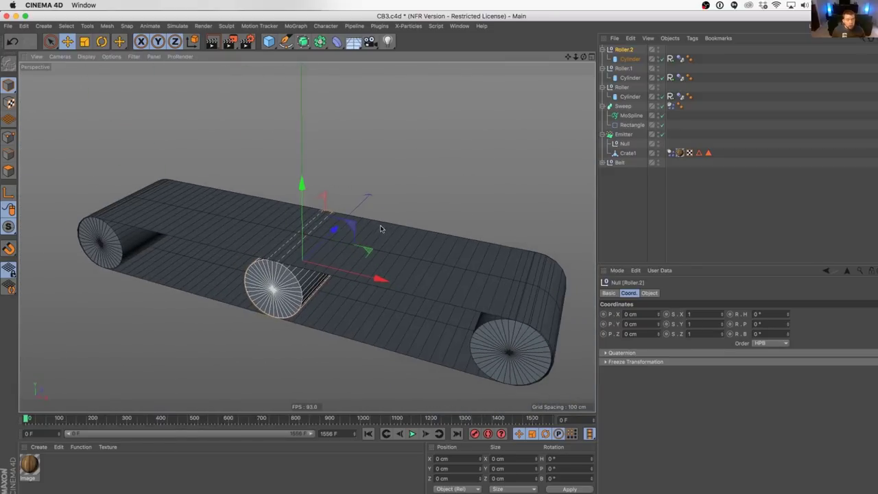
{"action": "left_click_drag", "start_coordinate": [381, 228], "coordinate": [329, 198], "text": "alt"}
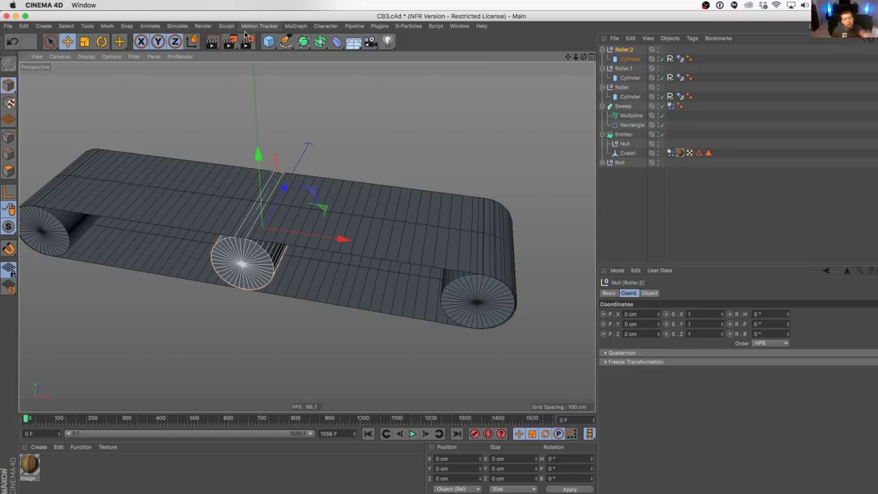
- Add a Cloth Surface object and place it directly above the Belt null in the object hierarchy
{"action": "left_click", "coordinate": [177, 27]}
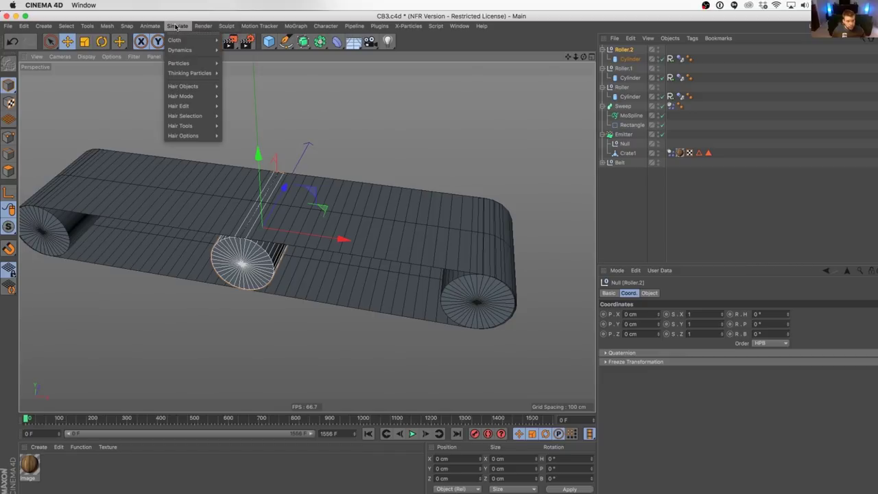
{"action": "mouse_move", "coordinate": [181, 41]}
{"action": "left_click", "coordinate": [265, 45]}
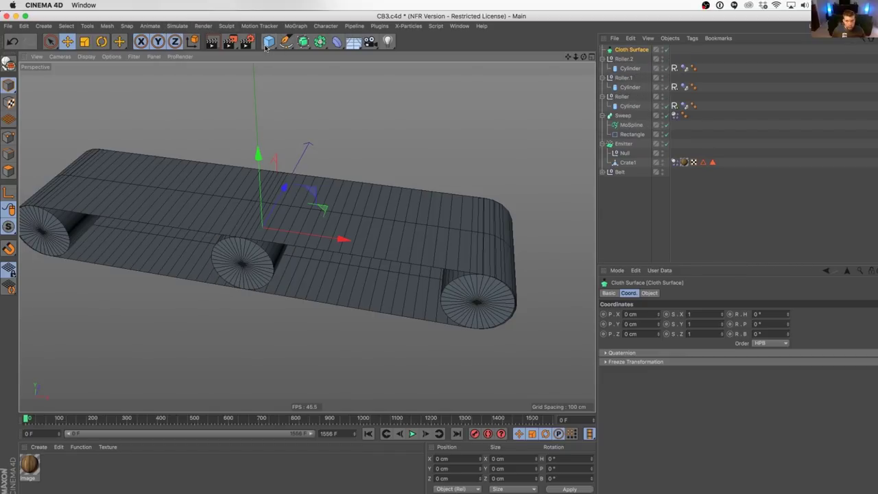
{"action": "left_click_drag", "start_coordinate": [647, 52], "coordinate": [707, 202]}
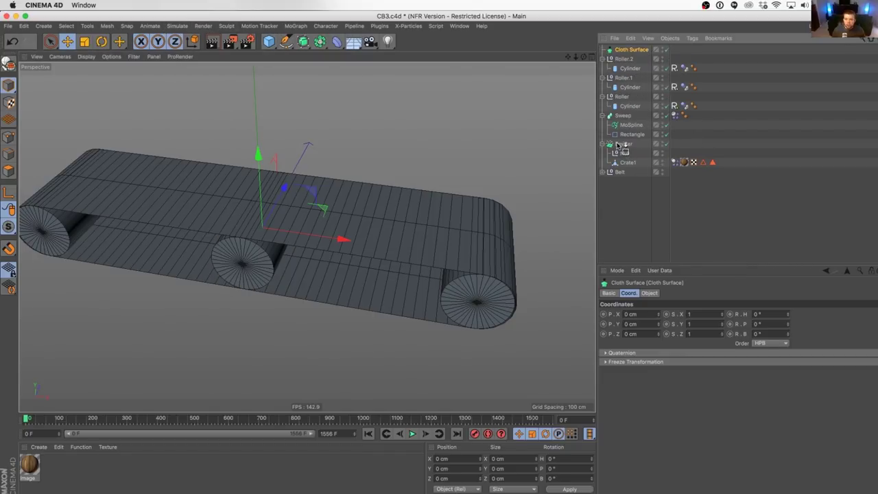
{"action": "left_click_drag", "start_coordinate": [621, 173], "coordinate": [620, 171]}
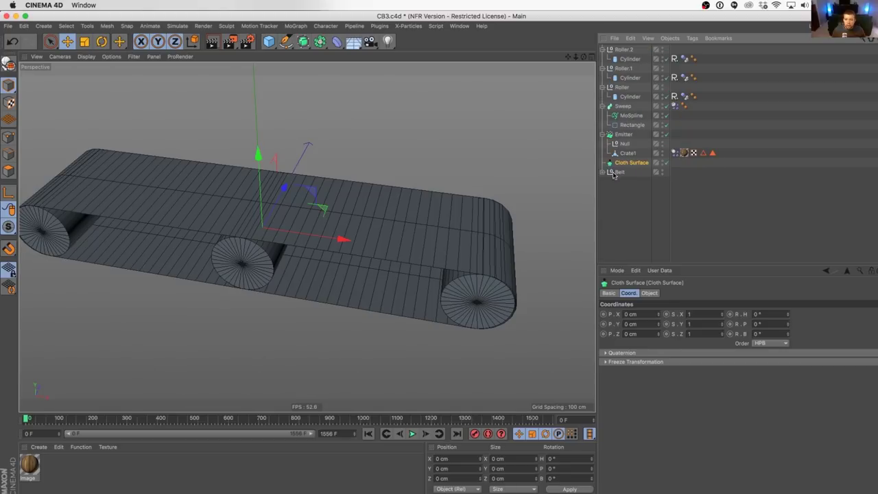
- Expand the Belt null to check its child collision objects
{"action": "left_click", "coordinate": [603, 172]}
{"action": "left_click", "coordinate": [603, 172]}
{"action": "double_click", "coordinate": [622, 172]}
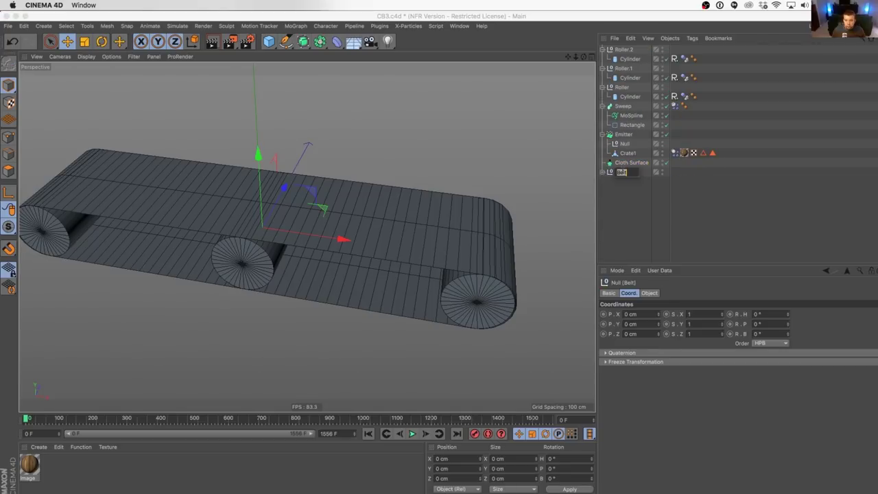
{"action": "left_click", "coordinate": [619, 176]}
{"action": "left_click", "coordinate": [603, 172]}
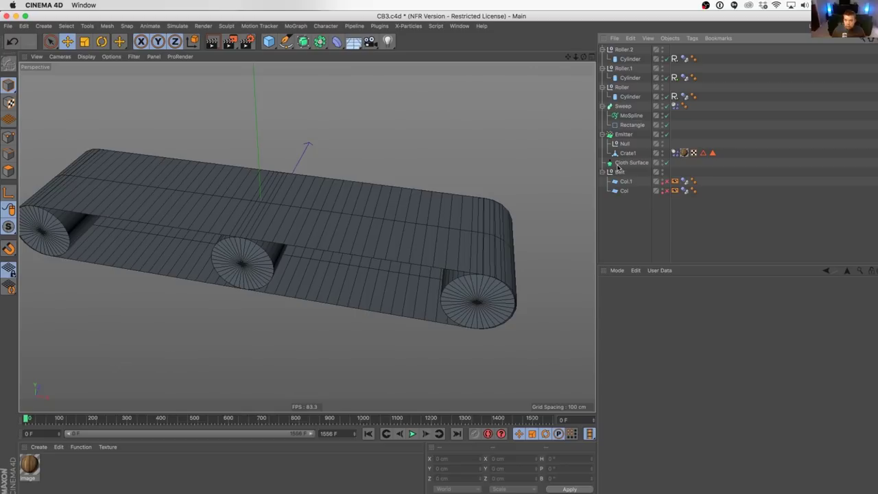
- Move the Cloth Surface above the Sweep and nest the Sweep inside it, saving the scene along the way
{"action": "left_click_drag", "start_coordinate": [617, 107], "coordinate": [615, 107]}
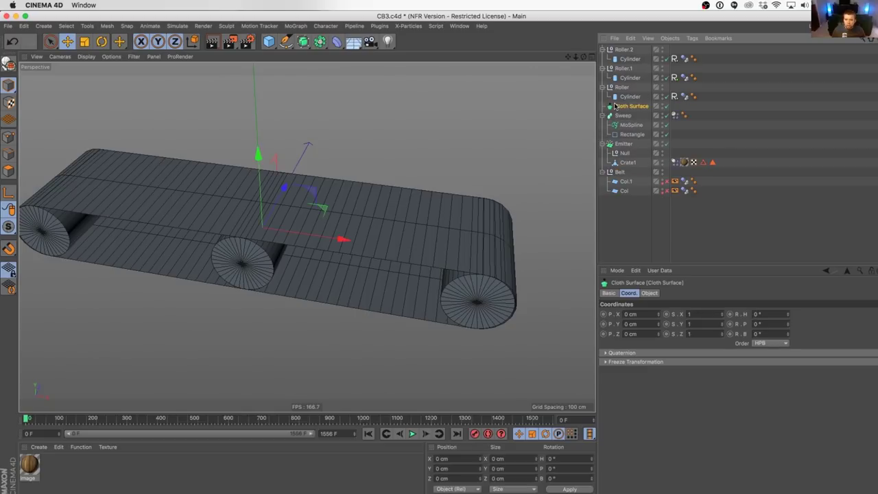
{"action": "key", "text": "super+s"}
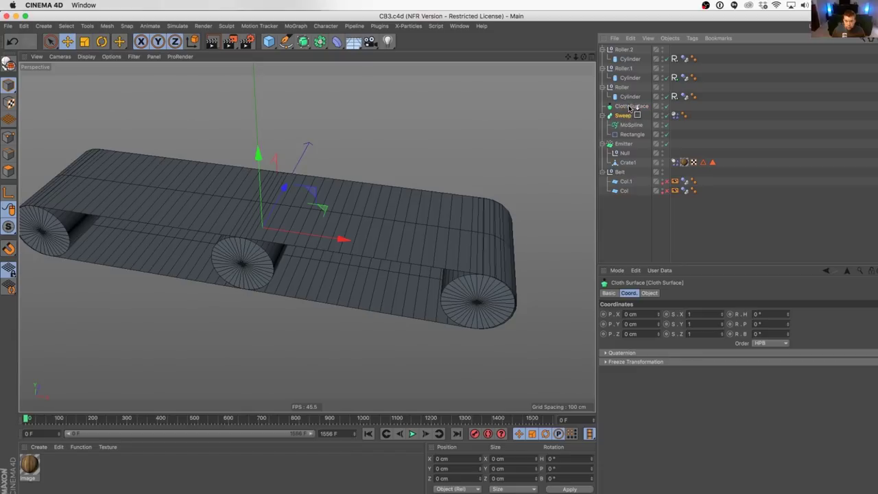
{"action": "left_click_drag", "start_coordinate": [630, 107], "coordinate": [629, 107]}
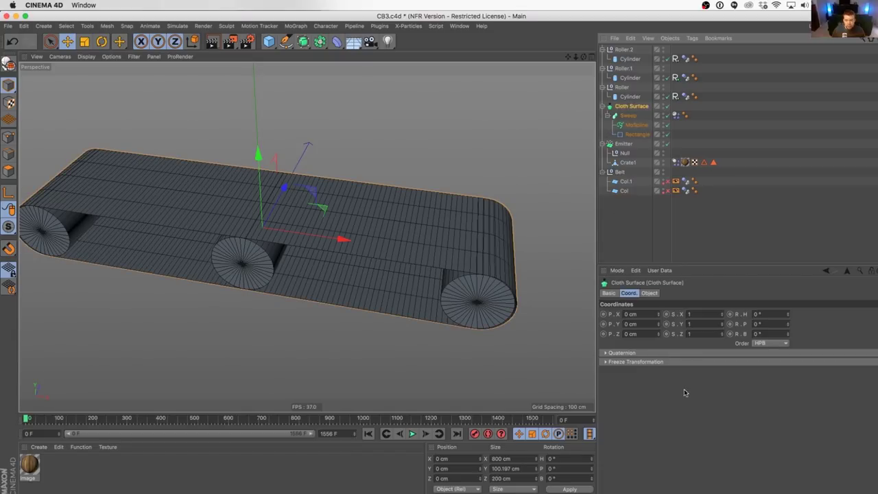
- Set the Cloth Surface's subdivisions to 0 and its thickness to 4 cm
{"action": "left_click", "coordinate": [649, 293]}
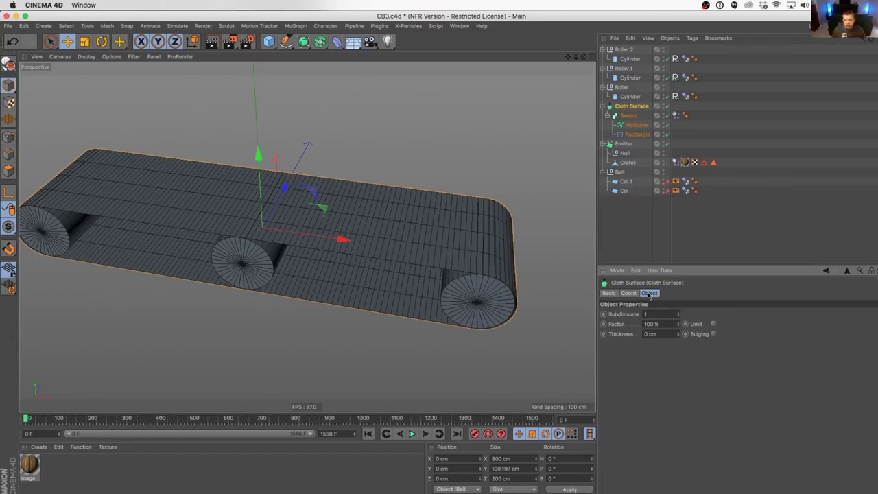
{"action": "left_click", "coordinate": [678, 317]}
{"action": "left_click", "coordinate": [678, 332]}
{"action": "left_click", "coordinate": [677, 332]}
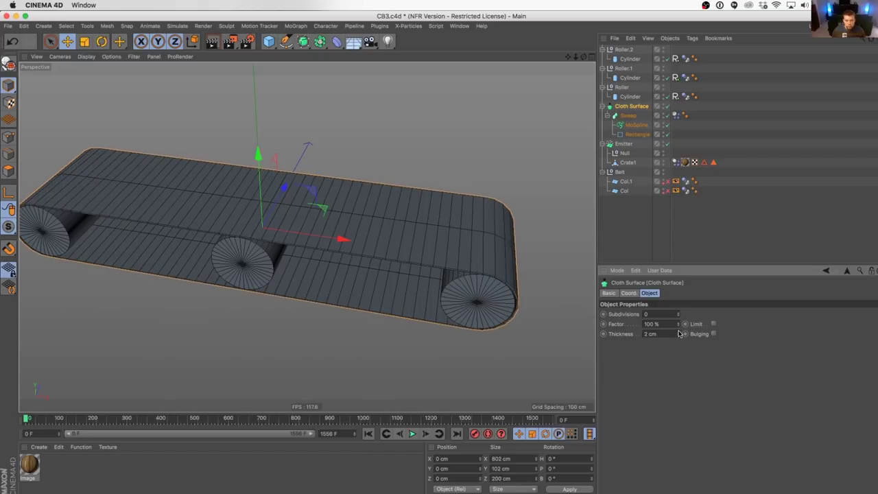
{"action": "left_click", "coordinate": [678, 332]}
{"action": "left_click", "coordinate": [678, 332]}
- Run the simulation and increase the Cloth Surface's thickness to 13 cm during playback
{"action": "left_click_drag", "start_coordinate": [481, 324], "coordinate": [473, 287], "text": "alt"}
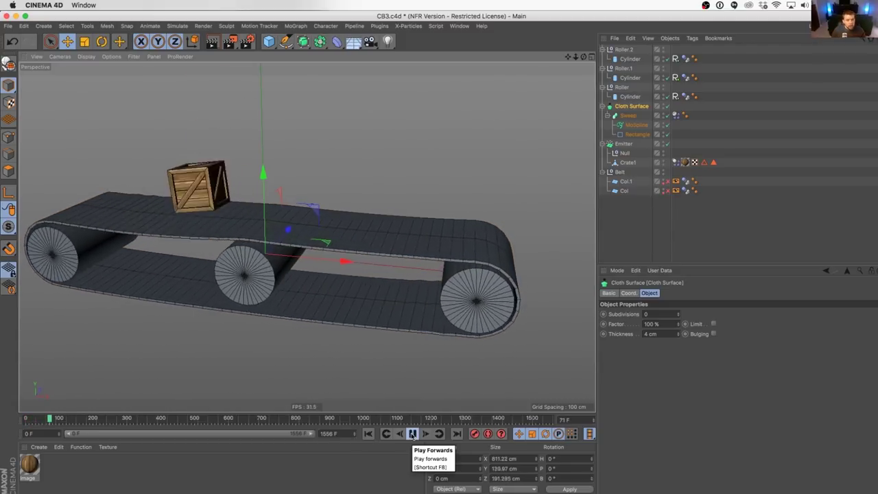
{"action": "left_click", "coordinate": [678, 332]}
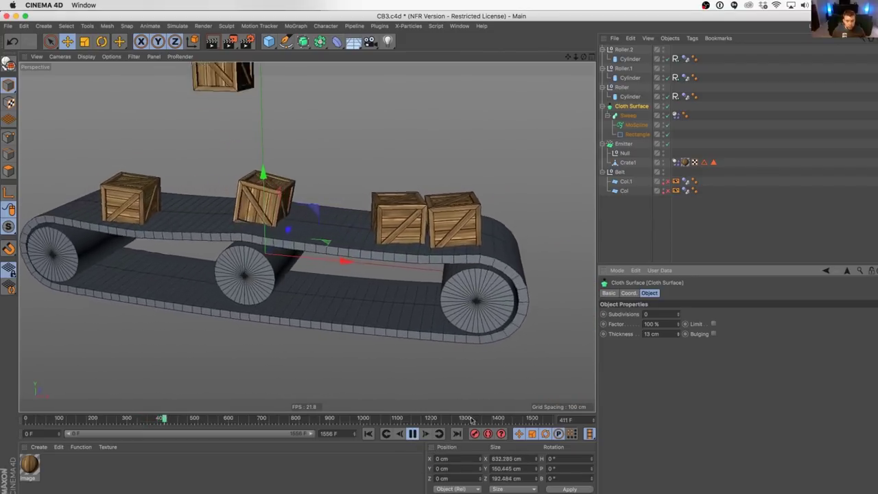
{"action": "key", "text": "F8"}
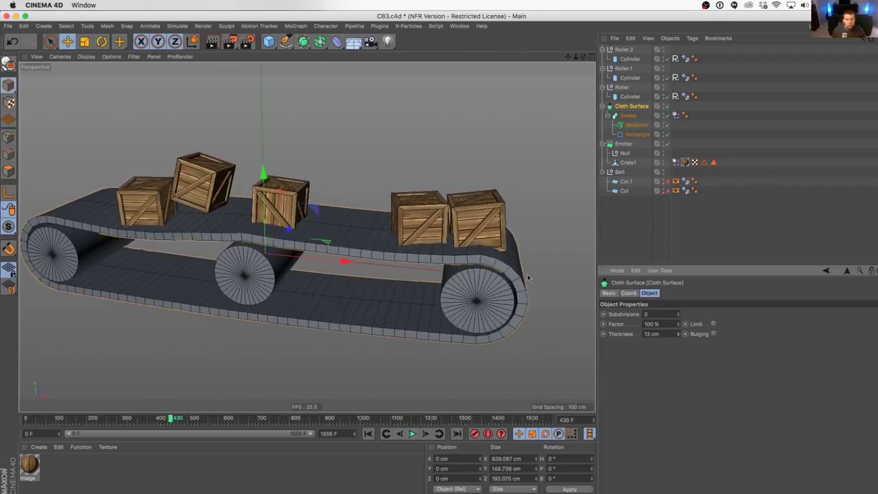
- Duplicate the Null inside the Emitter twice and move Crate1 above the nulls, testing the emission with playback
{"action": "left_click", "coordinate": [621, 145]}
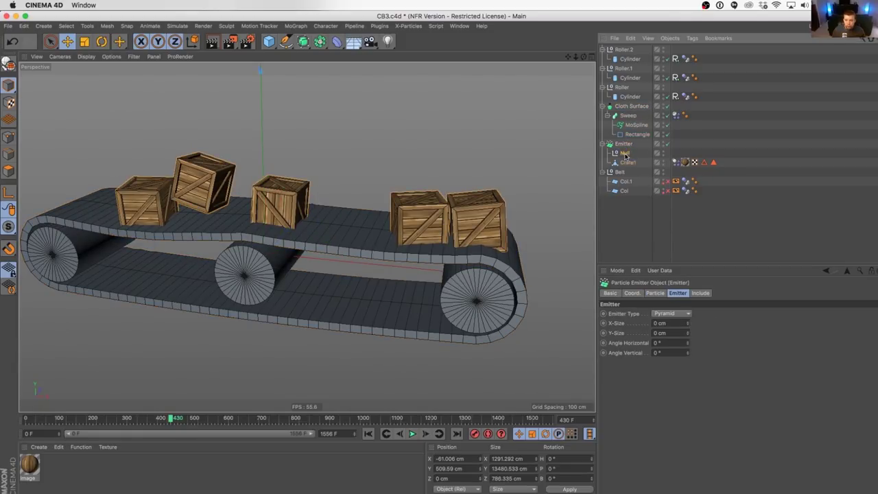
{"action": "left_click_drag", "start_coordinate": [626, 151], "coordinate": [626, 154], "text": "ctrl"}
{"action": "left_click", "coordinate": [368, 434]}
{"action": "left_click", "coordinate": [411, 433]}
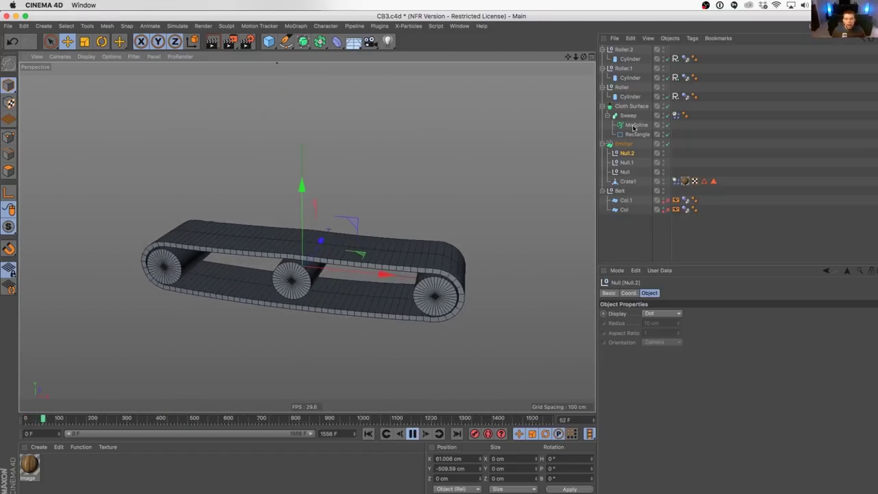
{"action": "left_click_drag", "start_coordinate": [630, 152], "coordinate": [628, 151]}
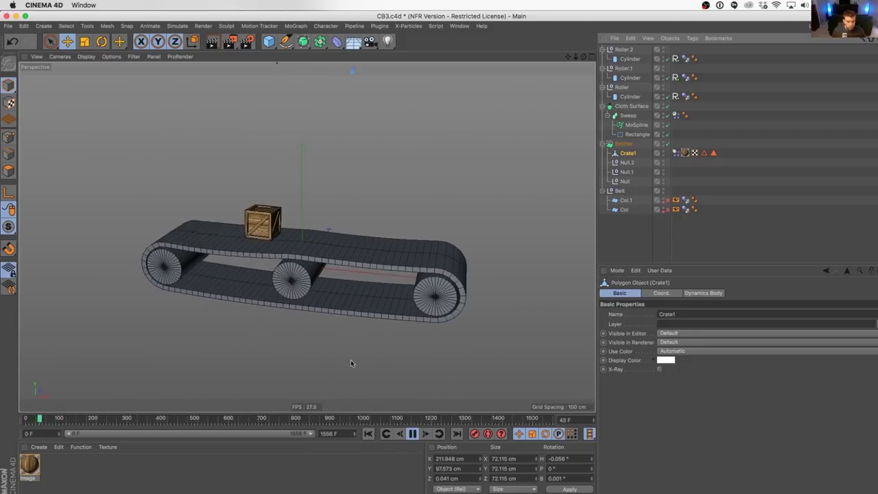
{"action": "left_click", "coordinate": [413, 434]}
- Increase the collision Size Increment of Crate1's dynamics body to 13 cm while the simulation plays
{"action": "left_click", "coordinate": [676, 153]}
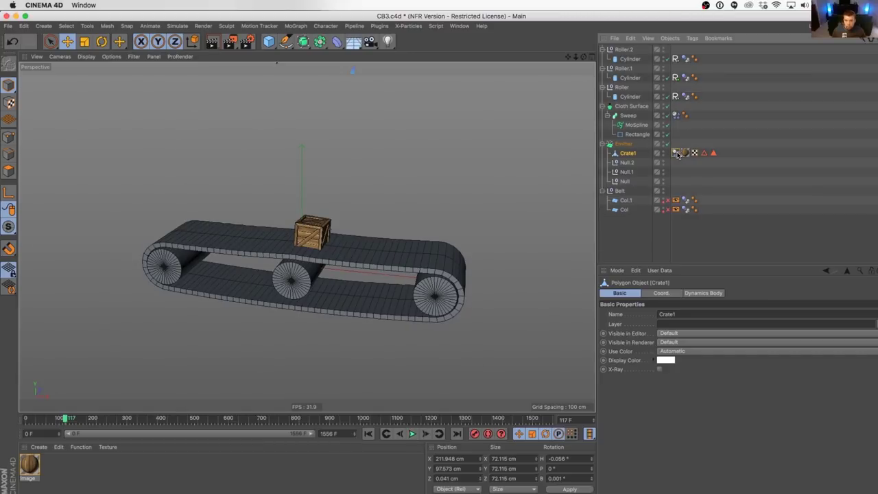
{"action": "left_click", "coordinate": [669, 294]}
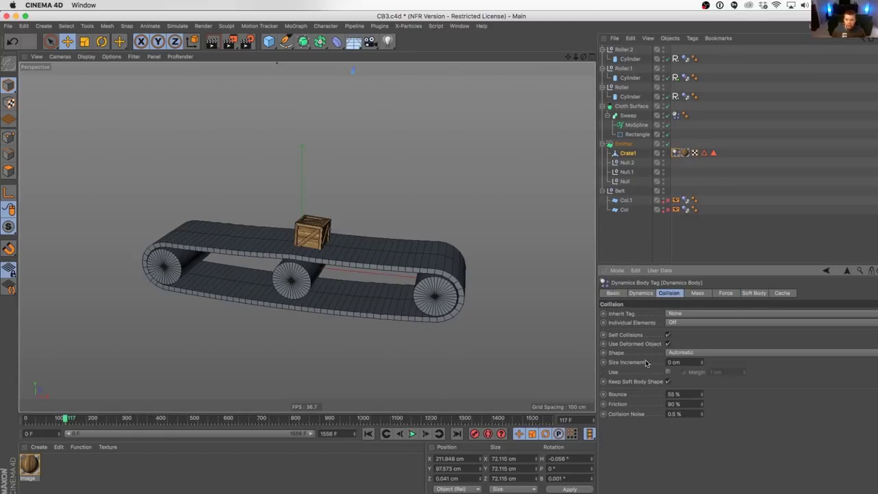
{"action": "left_click", "coordinate": [412, 434]}
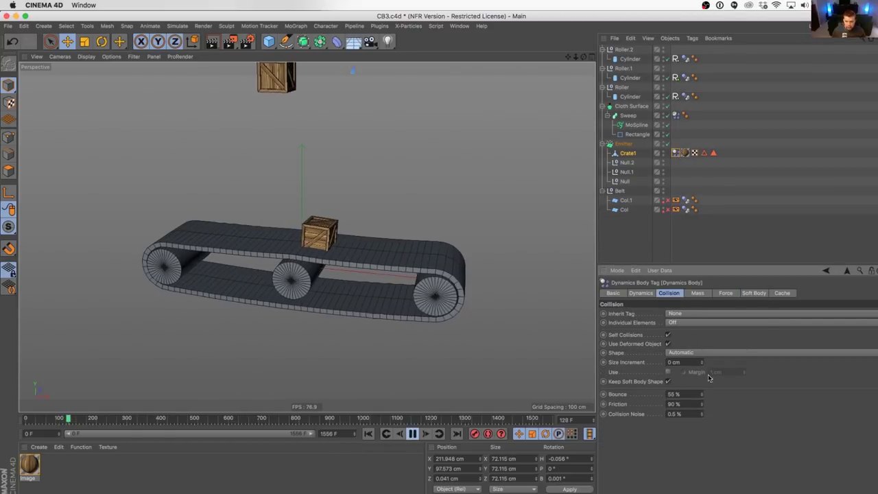
{"action": "left_click_drag", "start_coordinate": [702, 365], "coordinate": [701, 362]}
{"action": "left_click", "coordinate": [701, 361]}
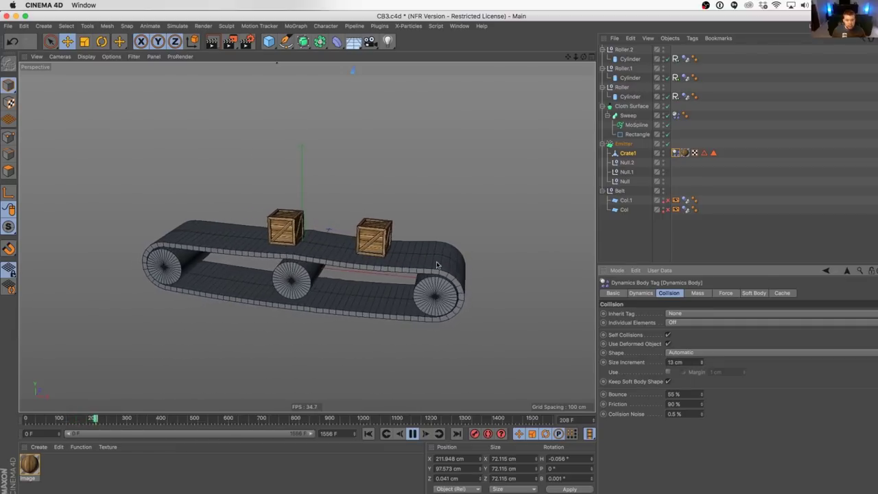
- Examine the contact between the crates and the belt up close and from several angles during playback
{"action": "right_click_drag", "start_coordinate": [384, 242], "coordinate": [490, 282], "text": "alt"}
{"action": "mouse_move", "coordinate": [490, 282]}
{"action": "left_mouse_down", "text": "alt"}
{"action": "mouse_move", "coordinate": [470, 250]}
{"action": "mouse_move", "coordinate": [484, 267]}
{"action": "left_mouse_up", "text": "alt"}
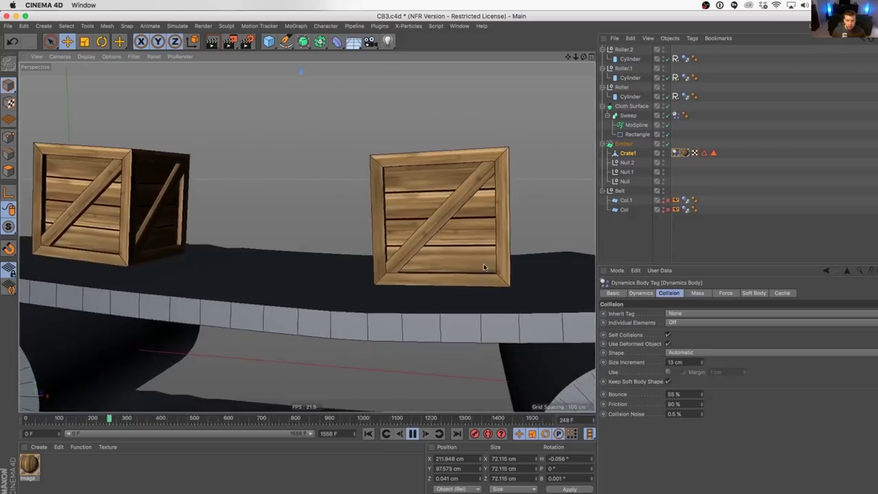
{"action": "right_click_drag", "start_coordinate": [484, 267], "coordinate": [476, 290], "text": "alt"}
{"action": "middle_click_drag", "start_coordinate": [476, 290], "coordinate": [398, 290], "text": "alt"}
{"action": "left_click_drag", "start_coordinate": [440, 295], "coordinate": [441, 303], "text": "alt"}
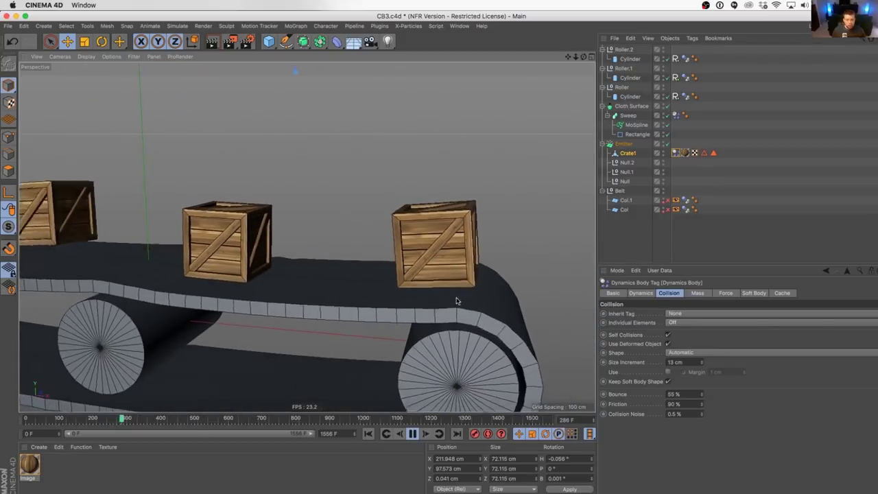
{"action": "scroll", "coordinate": [412, 329], "scroll_direction": "down", "scroll_amount": 8}
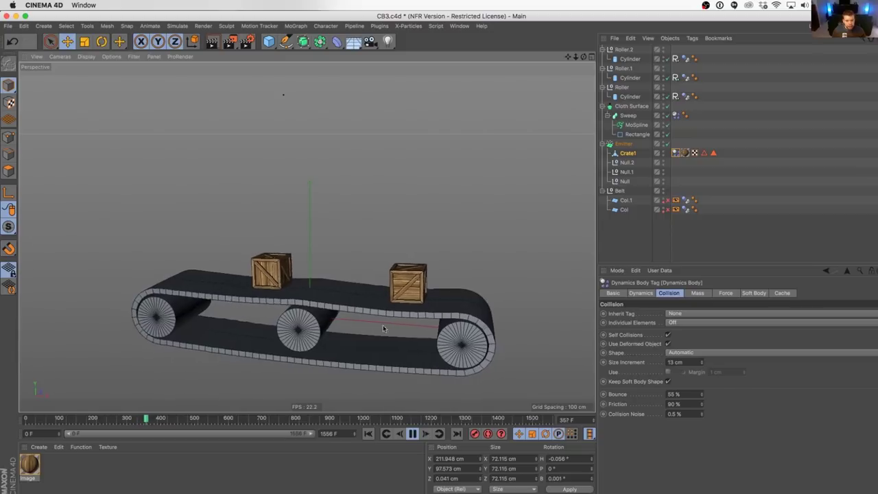
{"action": "left_click_drag", "start_coordinate": [383, 329], "coordinate": [299, 251], "text": "alt"}
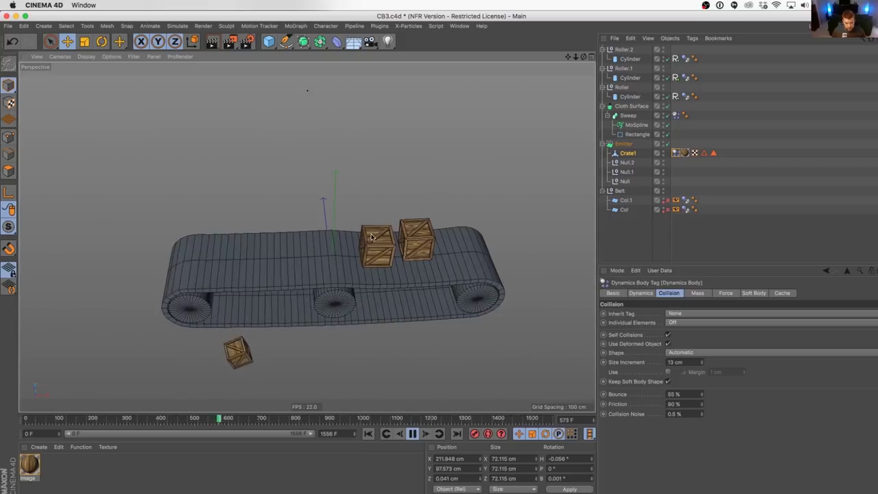
- Reset the Size Increment of Crate1's dynamics body to 0 cm and replay the simulation from the start
{"action": "left_click", "coordinate": [412, 434]}
{"action": "left_click", "coordinate": [369, 434]}
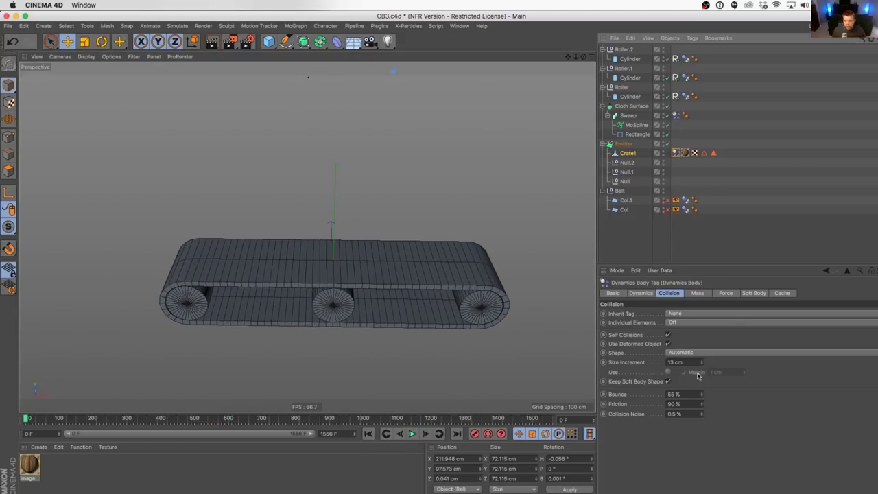
{"action": "left_click", "coordinate": [676, 362]}
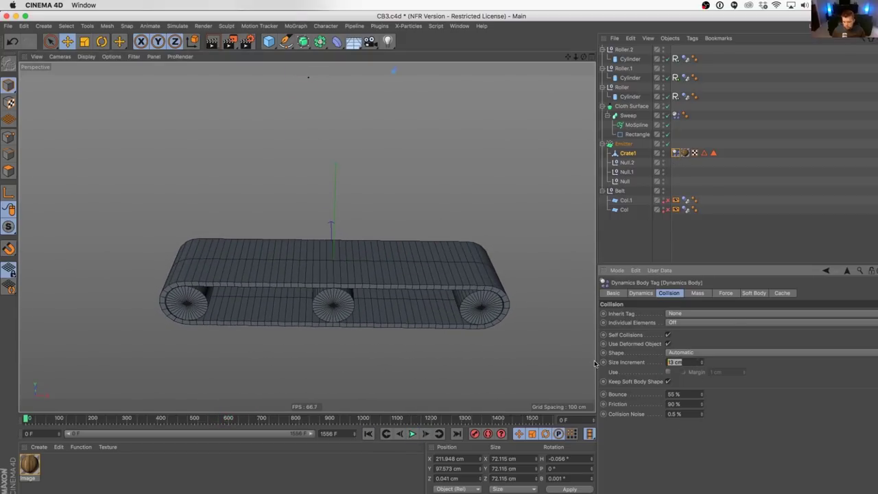
{"action": "left_click", "coordinate": [411, 434]}
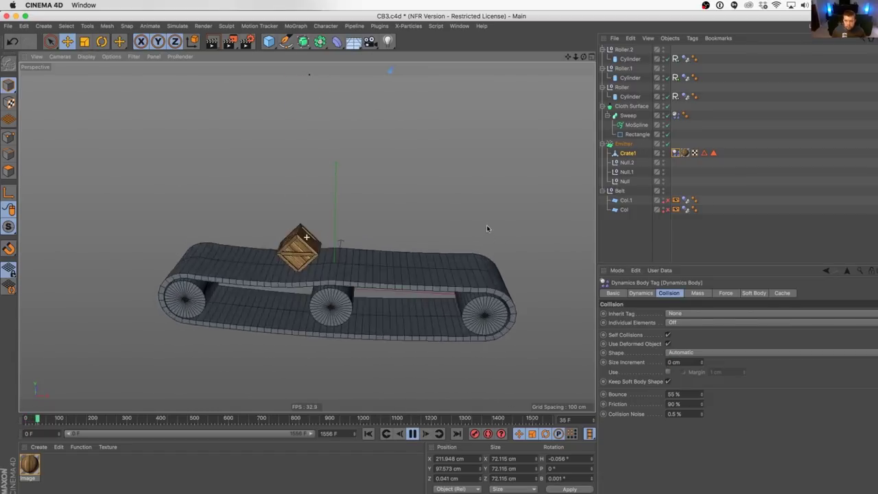
- Raise the collision Size Increment of the Sweep's dynamics body to 49 cm during playback
{"action": "left_click", "coordinate": [676, 115]}
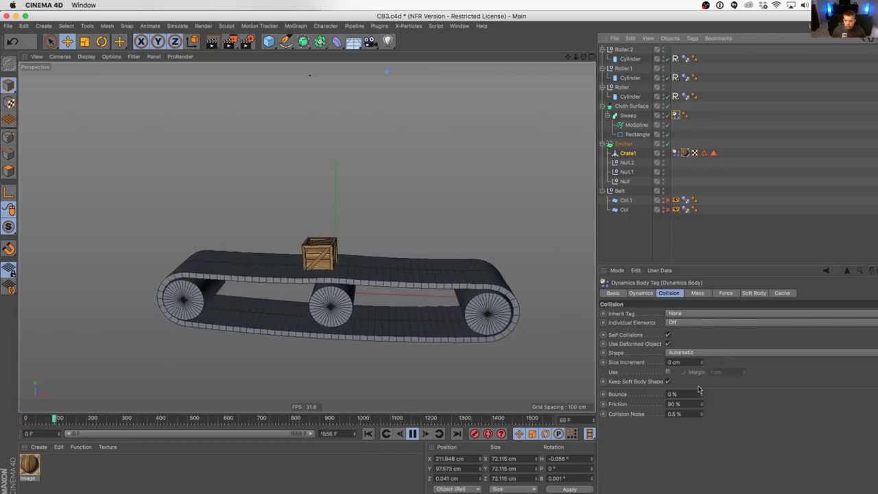
{"action": "left_click", "coordinate": [702, 361]}
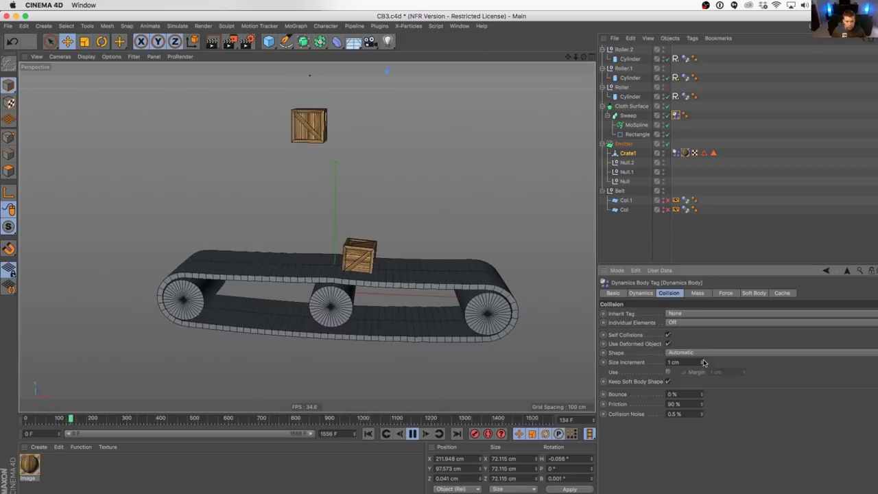
{"action": "left_click", "coordinate": [702, 361]}
{"action": "left_click", "coordinate": [703, 361]}
{"action": "left_click", "coordinate": [702, 361]}
{"action": "left_click", "coordinate": [702, 361]}
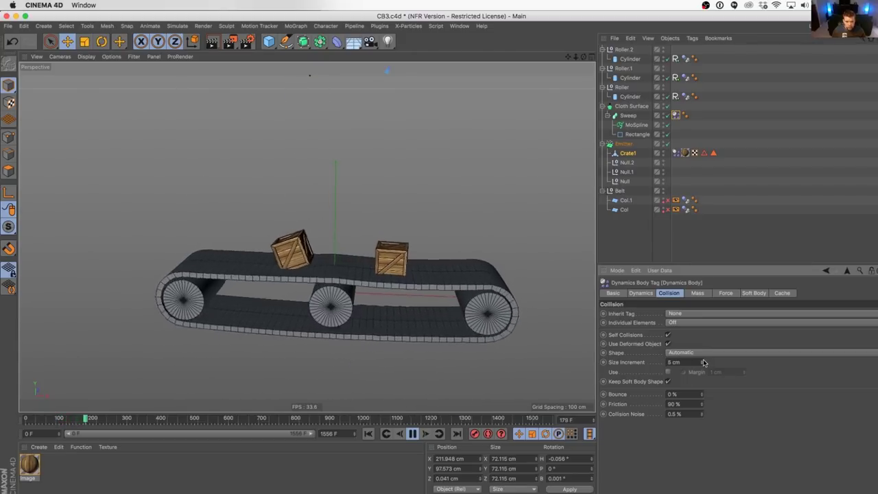
{"action": "left_click", "coordinate": [702, 361]}
{"action": "left_click", "coordinate": [703, 361]}
{"action": "left_click", "coordinate": [703, 361]}
{"action": "left_click", "coordinate": [703, 361]}
{"action": "left_click", "coordinate": [703, 361]}
{"action": "left_click", "coordinate": [702, 361]}
{"action": "left_click", "coordinate": [702, 362]}
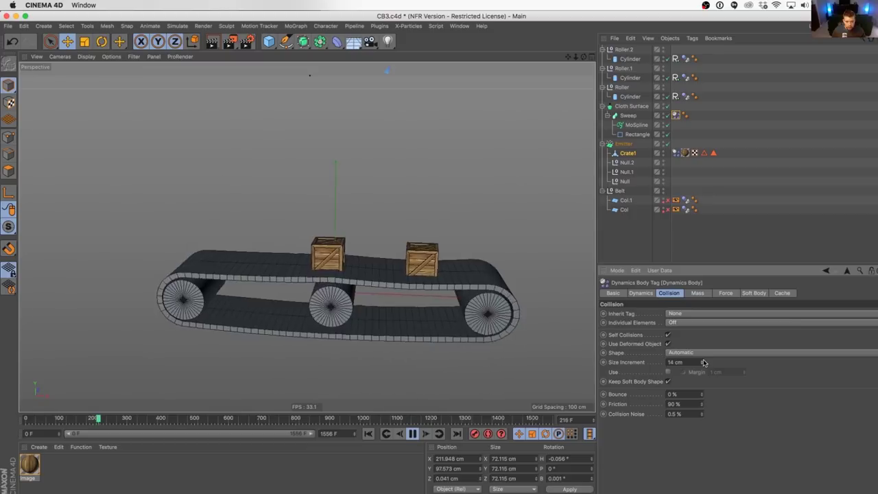
{"action": "left_click", "coordinate": [703, 362]}
{"action": "left_click", "coordinate": [702, 362]}
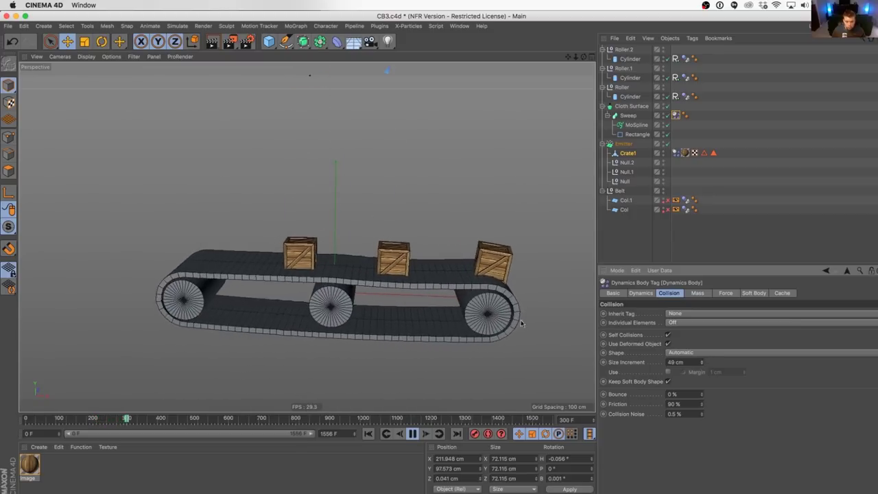
- Reset the collision Size Increment of the Sweep's dynamics body to 0 cm while the simulation plays
{"action": "left_click_drag", "start_coordinate": [517, 320], "coordinate": [496, 291], "text": "alt"}
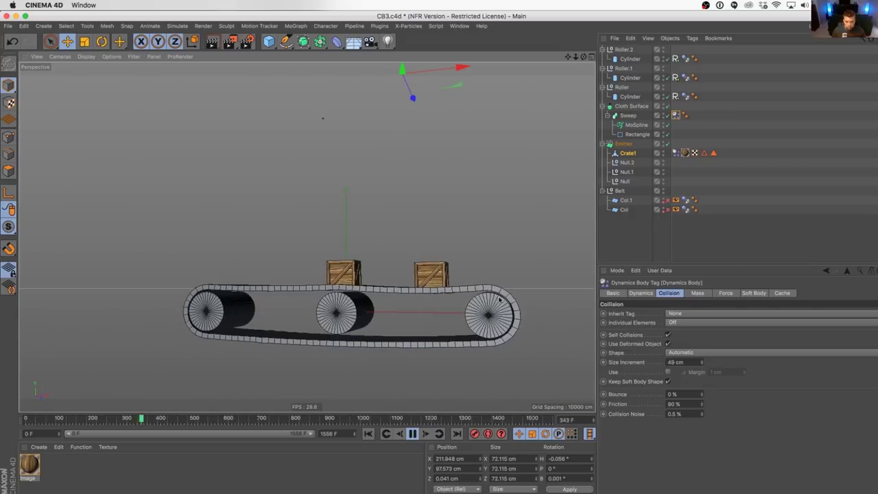
{"action": "left_click_drag", "start_coordinate": [689, 363], "coordinate": [664, 363]}
{"action": "type", "text": "0"}
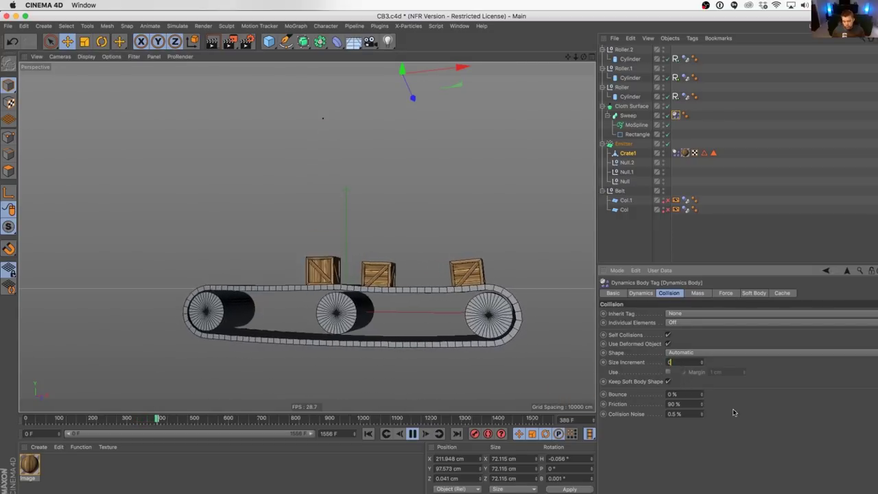
{"action": "left_click_drag", "start_coordinate": [461, 307], "coordinate": [459, 330], "text": "alt"}
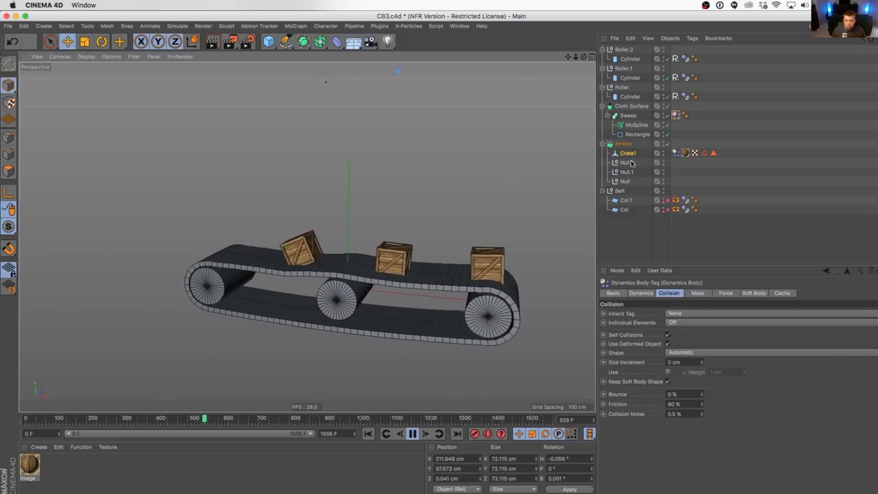
- Duplicate a spacer null under the Emitter and set the Size Increment of Crate1's dynamics body to 13 cm
{"action": "left_click_drag", "start_coordinate": [631, 164], "coordinate": [629, 158], "text": "ctrl"}
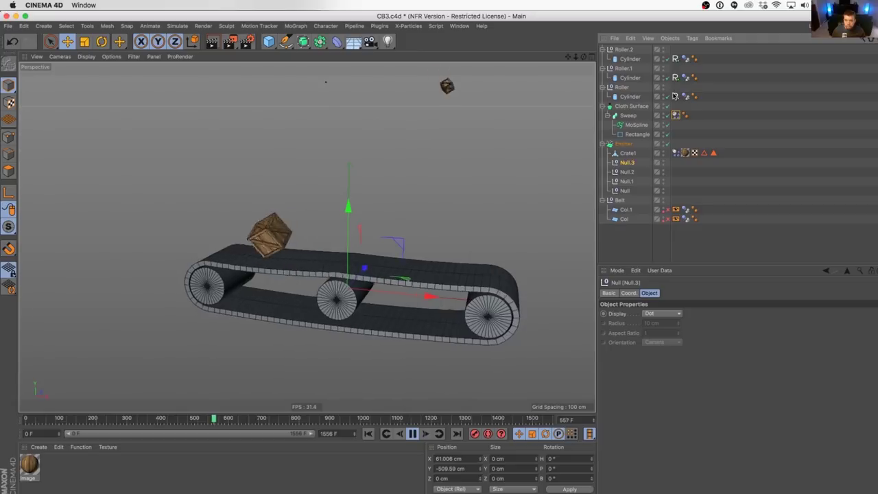
{"action": "left_click", "coordinate": [678, 152]}
{"action": "double_click", "coordinate": [683, 361]}
{"action": "type", "text": "13"}
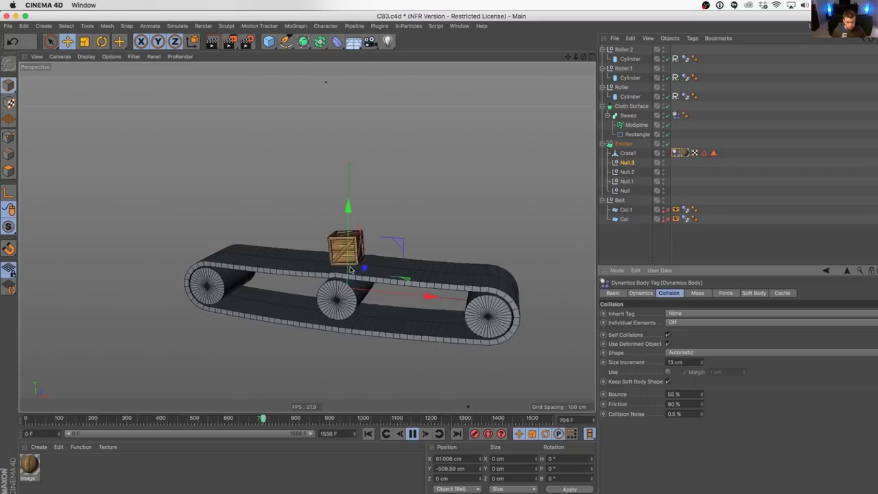
{"action": "mouse_move", "coordinate": [376, 278]}
{"action": "left_mouse_down", "text": "alt"}
{"action": "mouse_move", "coordinate": [383, 252]}
{"action": "mouse_move", "coordinate": [381, 273]}
{"action": "left_mouse_up", "text": "alt"}
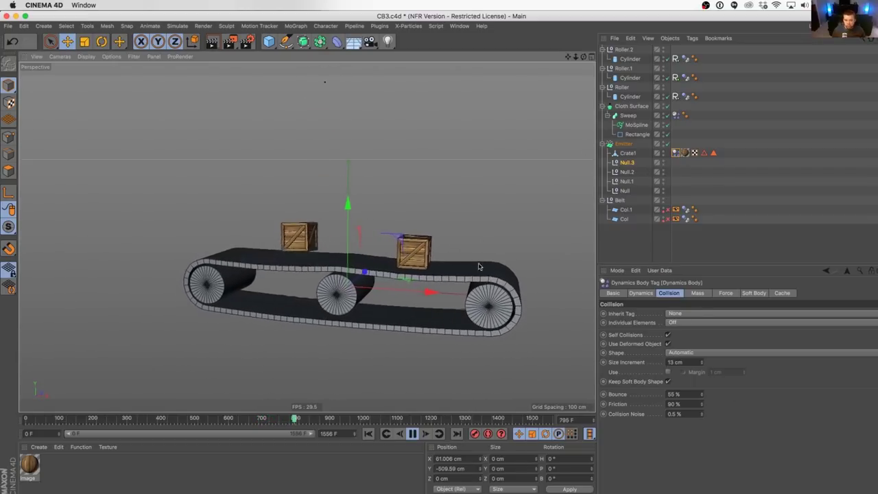
- Reduce the Thickness of the Cloth Surface to 5 cm
{"action": "left_click", "coordinate": [631, 106]}
{"action": "left_click", "coordinate": [679, 336]}
{"action": "left_click", "coordinate": [679, 336]}
{"action": "left_click", "coordinate": [679, 336]}
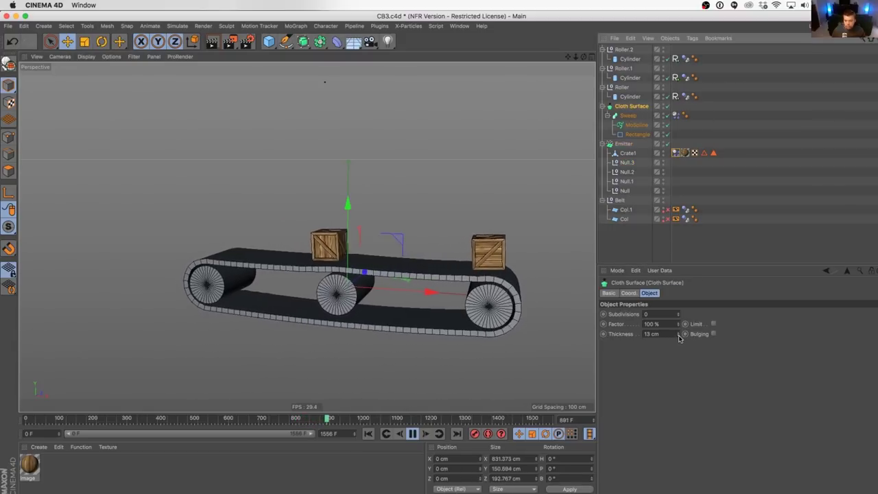
{"action": "left_click", "coordinate": [679, 336]}
{"action": "left_click", "coordinate": [679, 336]}
{"action": "left_click_drag", "start_coordinate": [680, 338], "coordinate": [680, 341]}
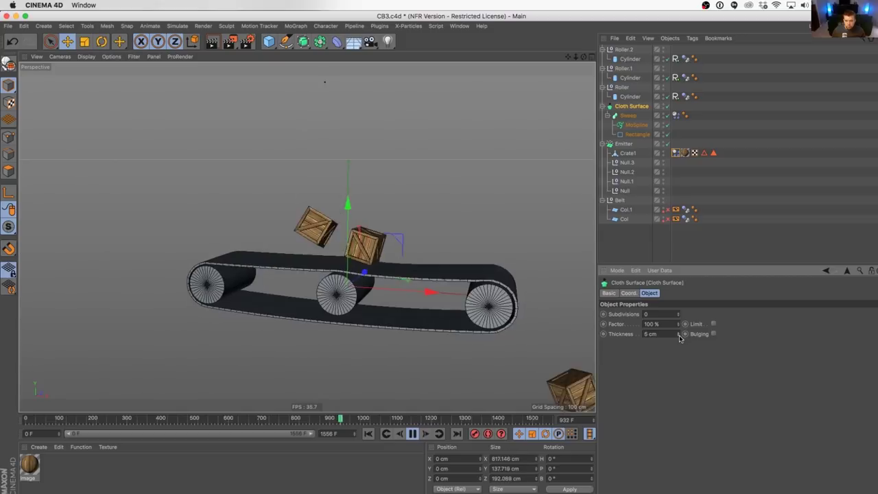
- Set the collision Size Increment of Crate1's dynamics body to 5 cm and stop the playback
{"action": "left_click", "coordinate": [627, 153]}
{"action": "left_click", "coordinate": [675, 152]}
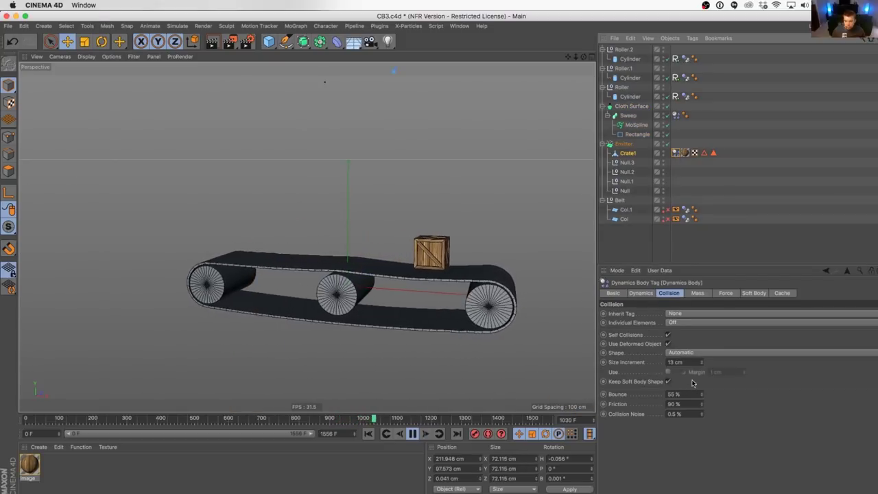
{"action": "left_click", "coordinate": [682, 362]}
{"action": "type", "text": "5"}
{"action": "key", "text": "Return"}
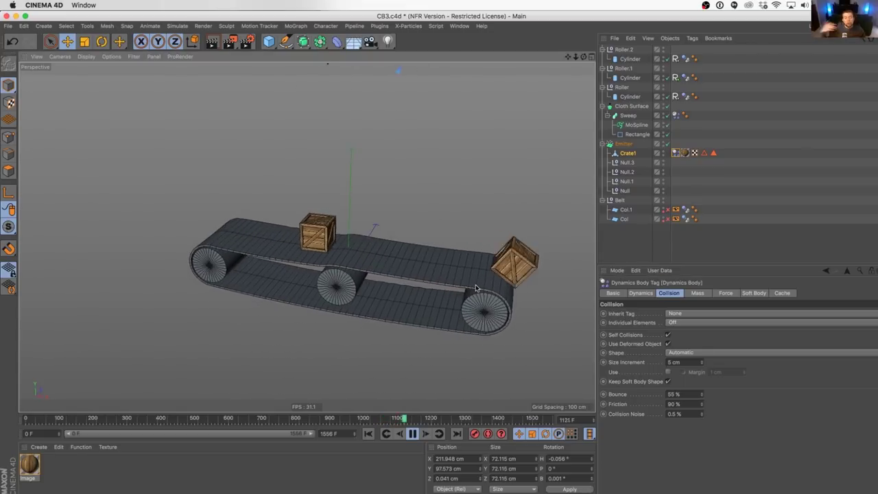
{"action": "left_click", "coordinate": [413, 434]}
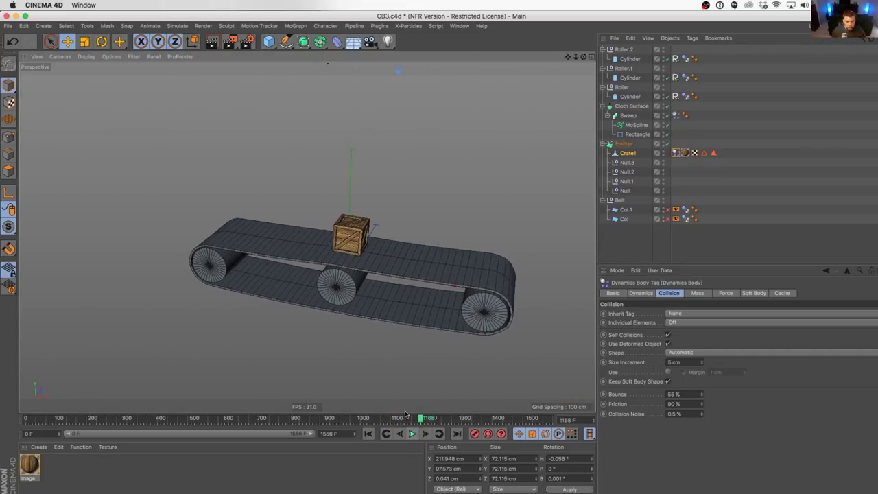
{"action": "left_click_drag", "start_coordinate": [349, 309], "coordinate": [341, 268], "text": "alt"}
{"action": "left_click_drag", "start_coordinate": [291, 319], "coordinate": [312, 321], "text": "alt"}
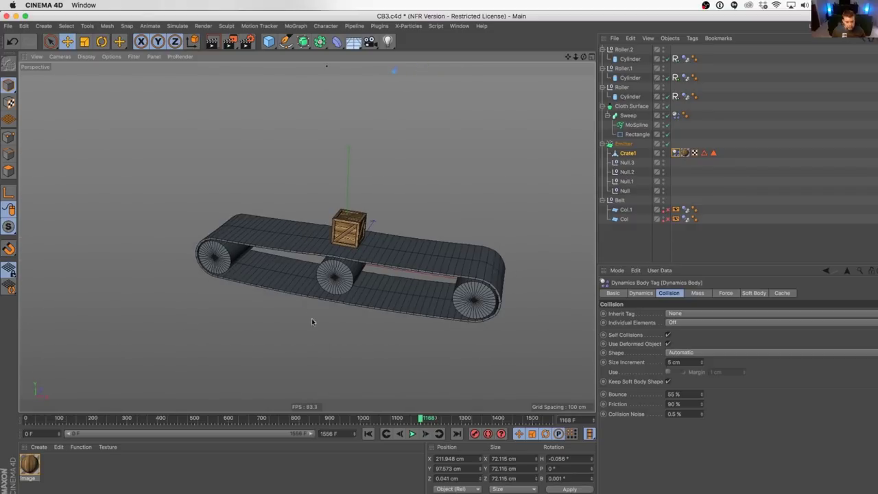
- Rewind to the first frame, then duplicate Roller.2 and move the copy below the belt to about X 116 cm, Y -84 cm
{"action": "left_click", "coordinate": [368, 434]}
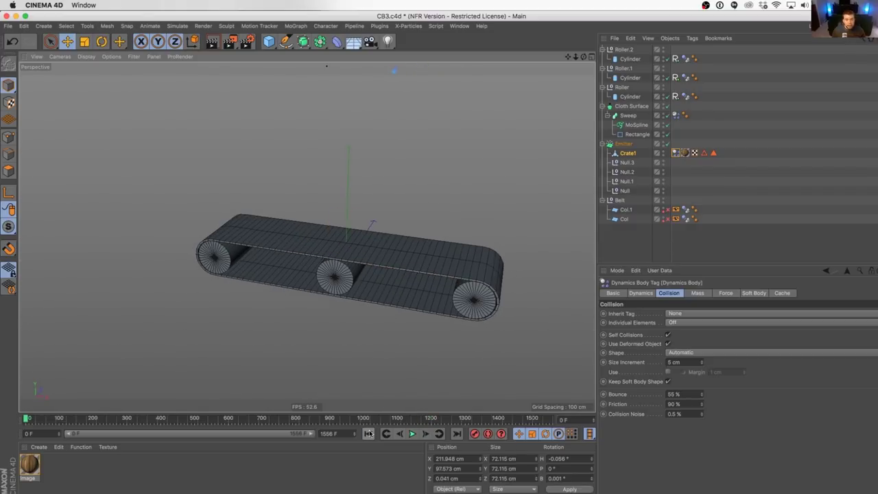
{"action": "left_click", "coordinate": [624, 50]}
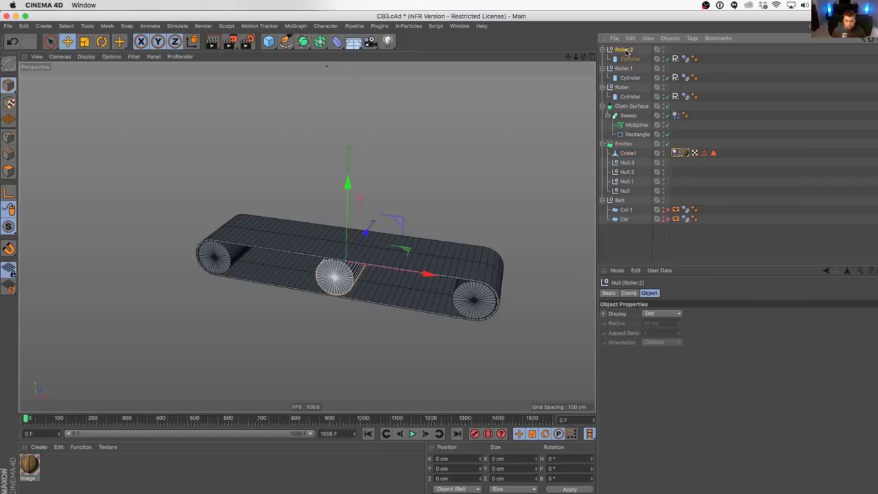
{"action": "key", "text": "super+c"}
{"action": "key", "text": "super+v"}
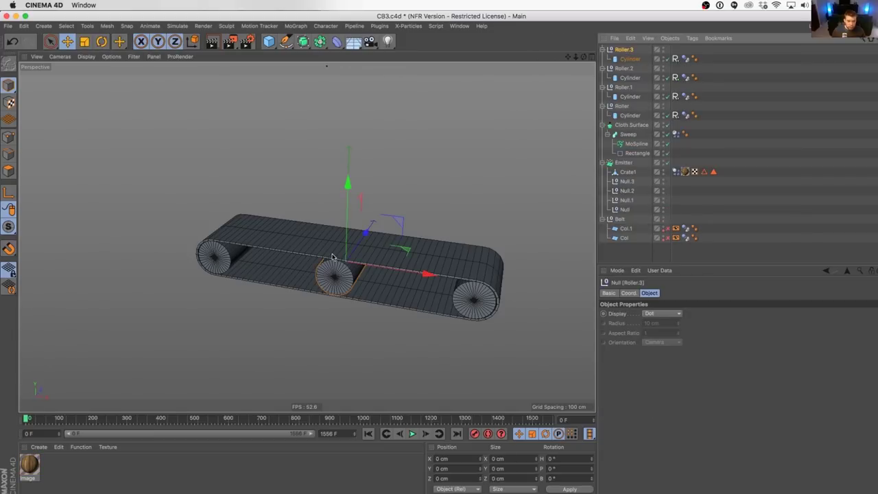
{"action": "left_click_drag", "start_coordinate": [360, 251], "coordinate": [443, 252], "text": "alt"}
{"action": "left_click_drag", "start_coordinate": [419, 295], "coordinate": [423, 280], "text": "alt"}
{"action": "left_click_drag", "start_coordinate": [381, 308], "coordinate": [431, 425], "text": "alt"}
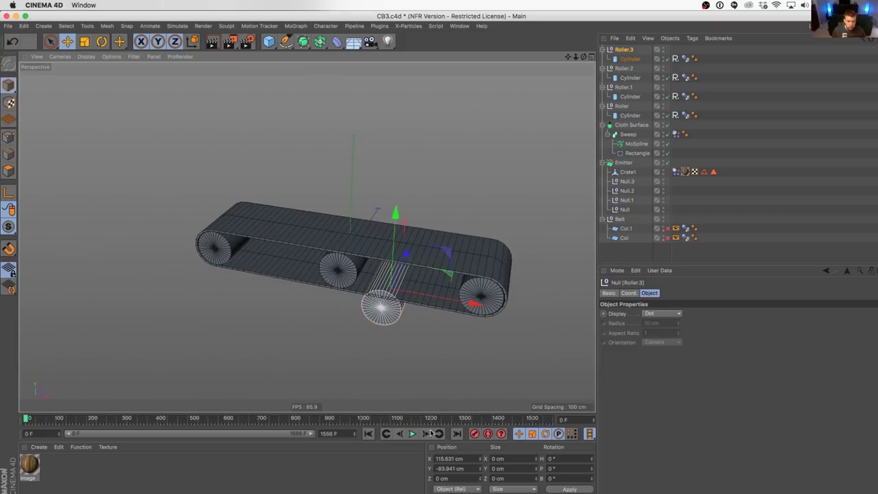
- Advance the simulation a few frames and examine how the added lower roller meets the belt
{"action": "left_click", "coordinate": [424, 434]}
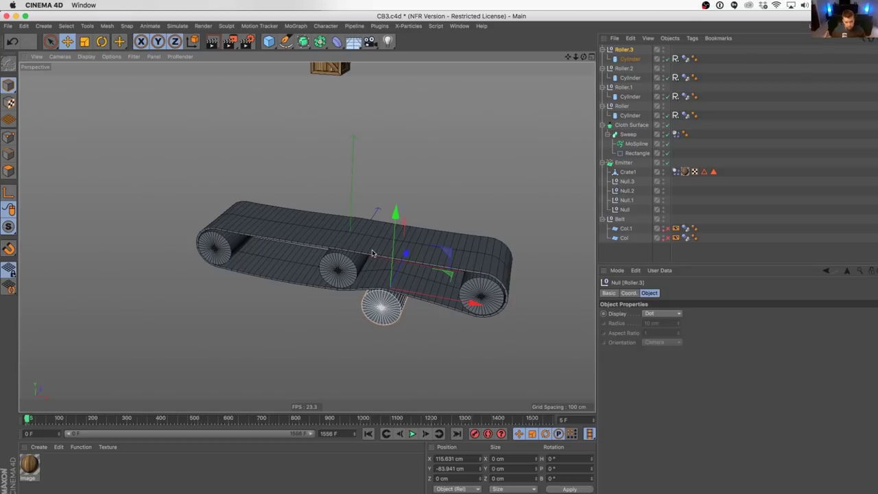
{"action": "left_click_drag", "start_coordinate": [374, 254], "coordinate": [391, 239], "text": "alt"}
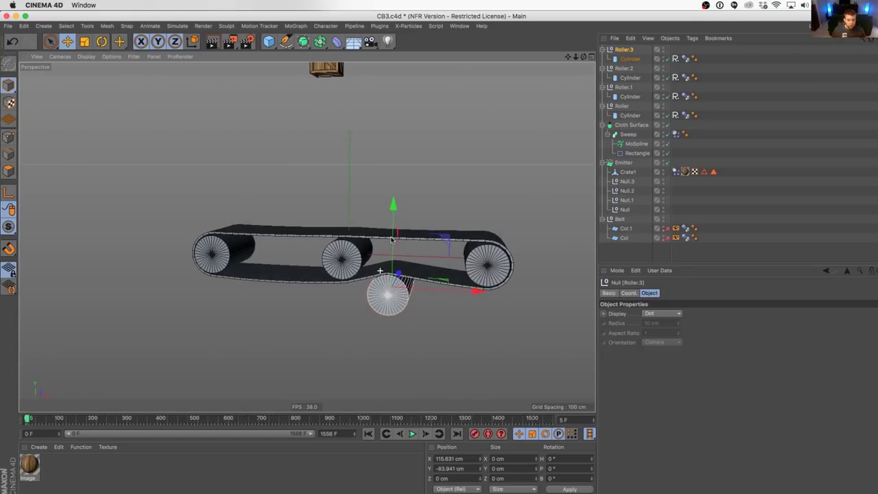
{"action": "left_click_drag", "start_coordinate": [460, 322], "coordinate": [483, 348], "text": "alt"}
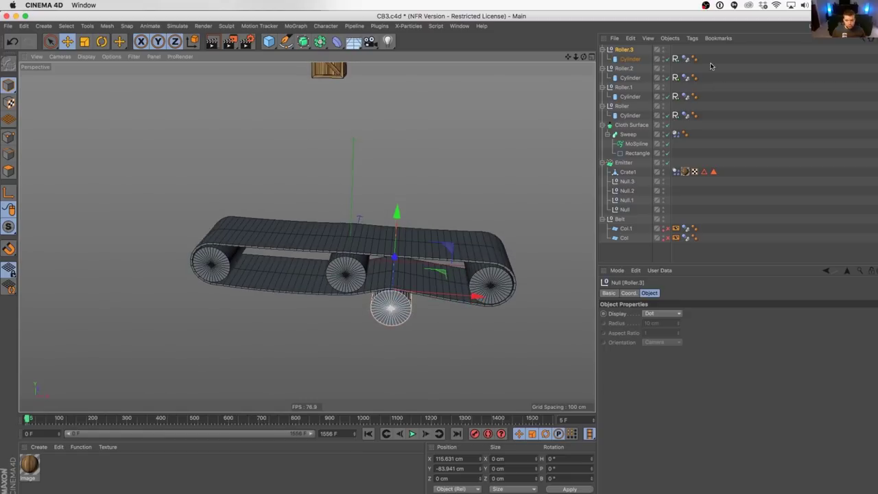
- Rewind to the first frame, duplicate Roller.3 and mirror the copy to X -115.631 cm
{"action": "left_click", "coordinate": [369, 434]}
{"action": "key", "text": "super+v"}
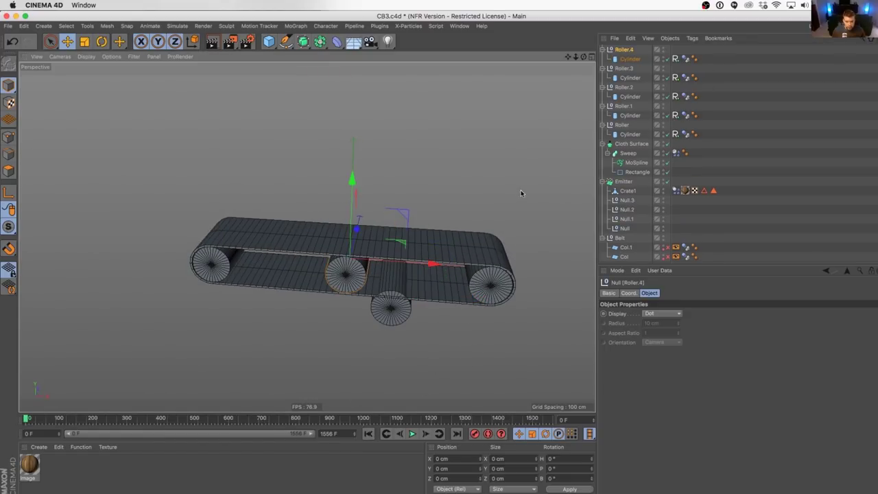
{"action": "key", "text": "super+z"}
{"action": "left_click", "coordinate": [625, 51]}
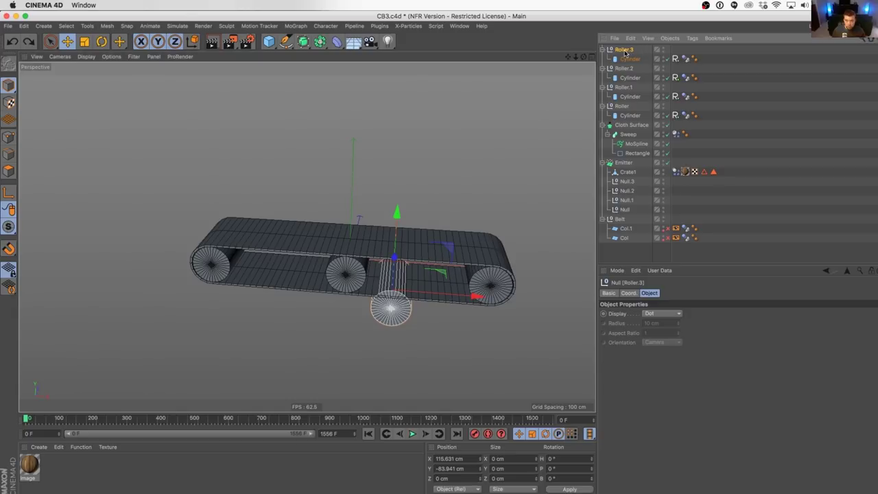
{"action": "key", "text": "super+v"}
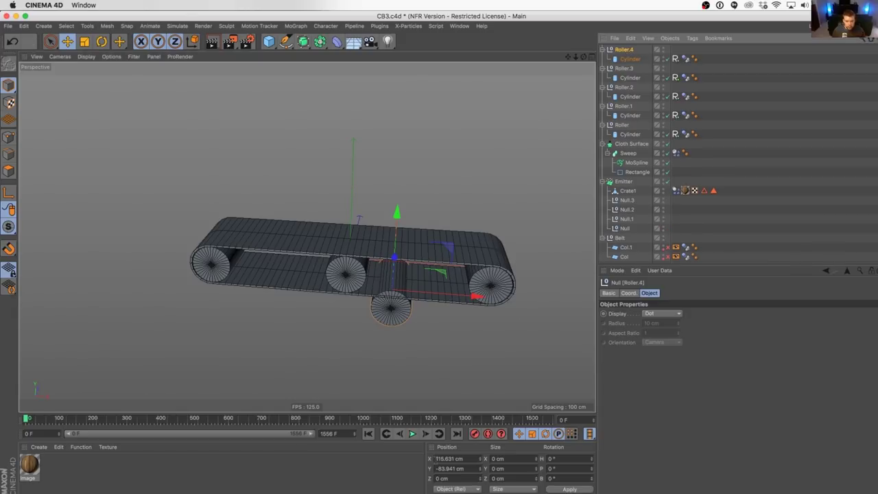
{"action": "left_click", "coordinate": [436, 458]}
{"action": "type", "text": "-"}
{"action": "key", "text": "Return"}
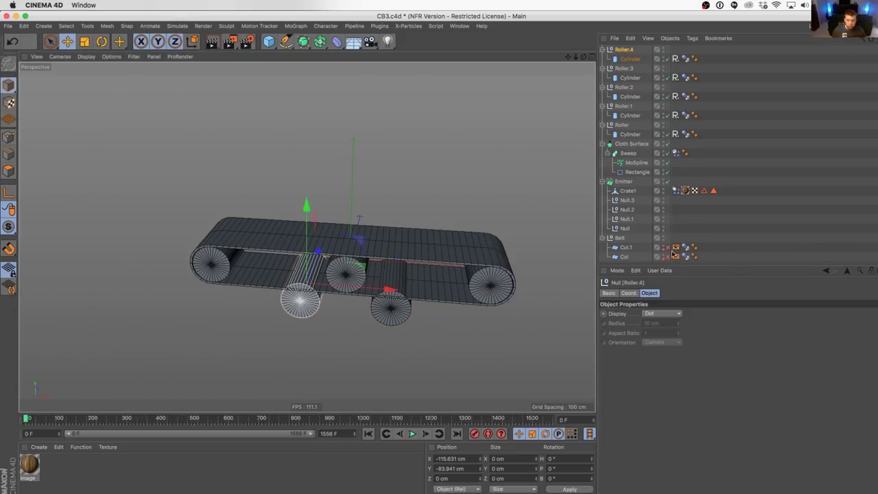
- Play the simulation and inspect up close how the belt bends around the two lower rollers
{"action": "left_click", "coordinate": [413, 433]}
{"action": "left_click_drag", "start_coordinate": [385, 279], "coordinate": [384, 277], "text": "alt"}
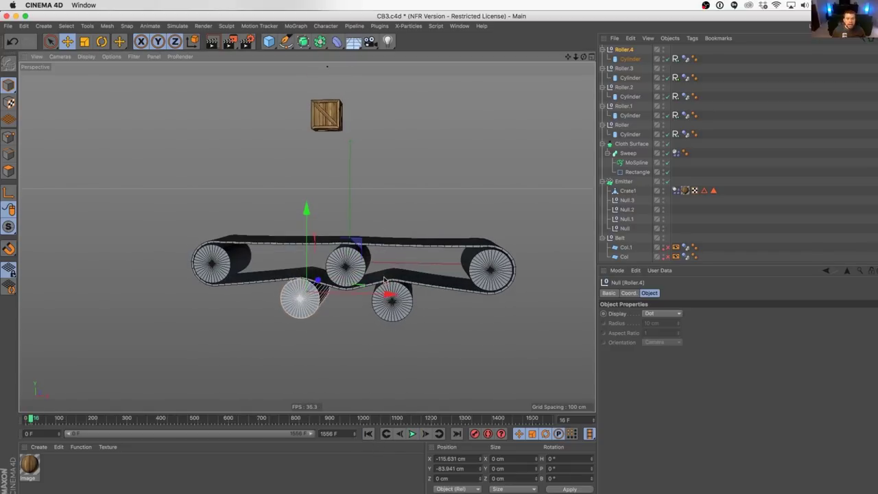
{"action": "scroll", "coordinate": [352, 272], "scroll_direction": "up", "scroll_amount": 5}
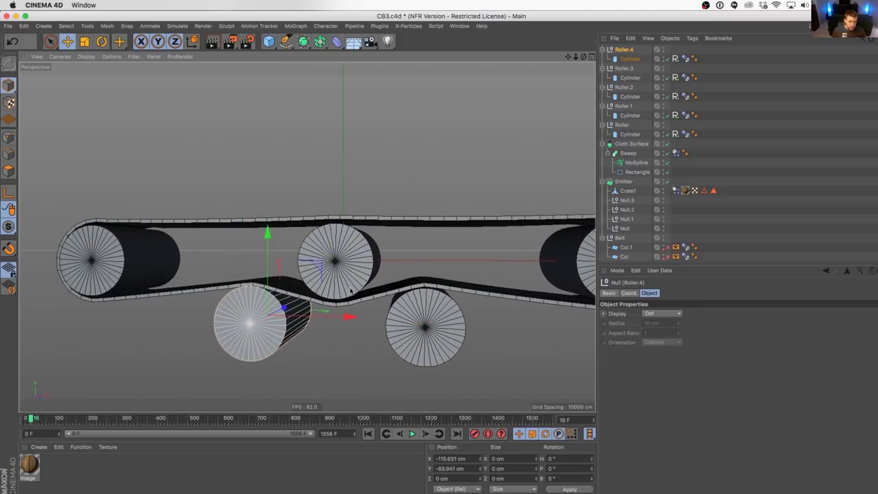
{"action": "left_click_drag", "start_coordinate": [357, 299], "coordinate": [416, 293], "text": "alt"}
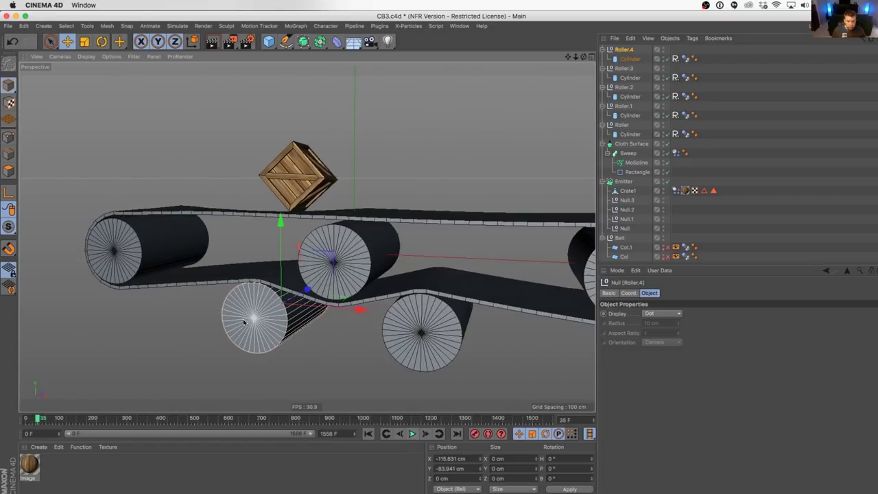
- Reverse the rotation of both lower rollers by setting the Max value of their Signal tags to -180°
{"action": "left_click", "coordinate": [675, 59]}
{"action": "left_click", "coordinate": [675, 76], "text": "ctrl"}
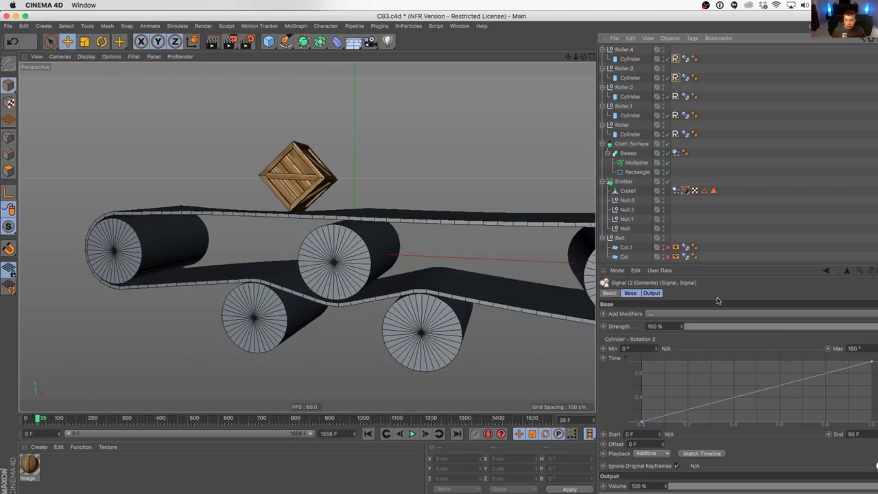
{"action": "left_click", "coordinate": [851, 347]}
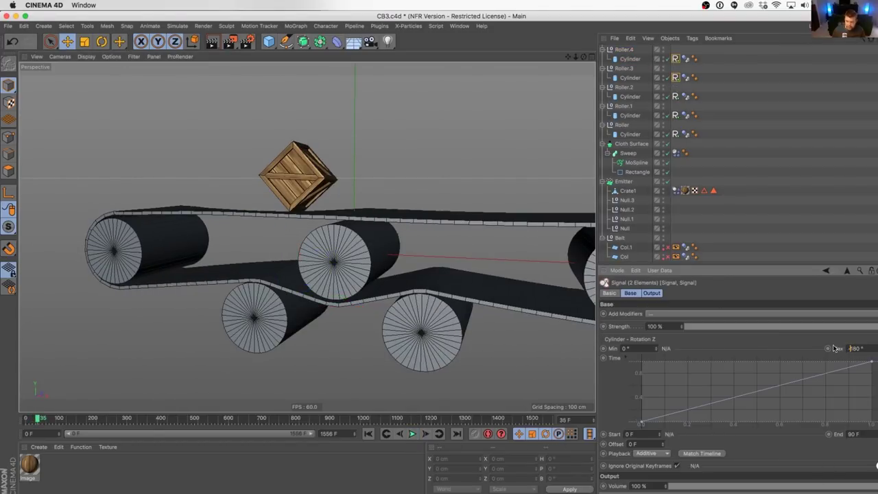
- Replay the simulation from the start and check the rotation of the lower rollers against the belt
{"action": "left_click", "coordinate": [367, 434]}
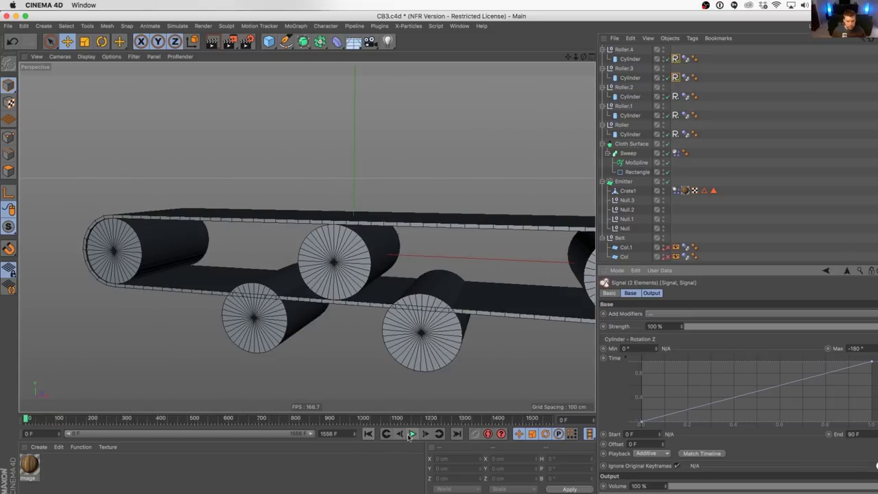
{"action": "left_click", "coordinate": [413, 434]}
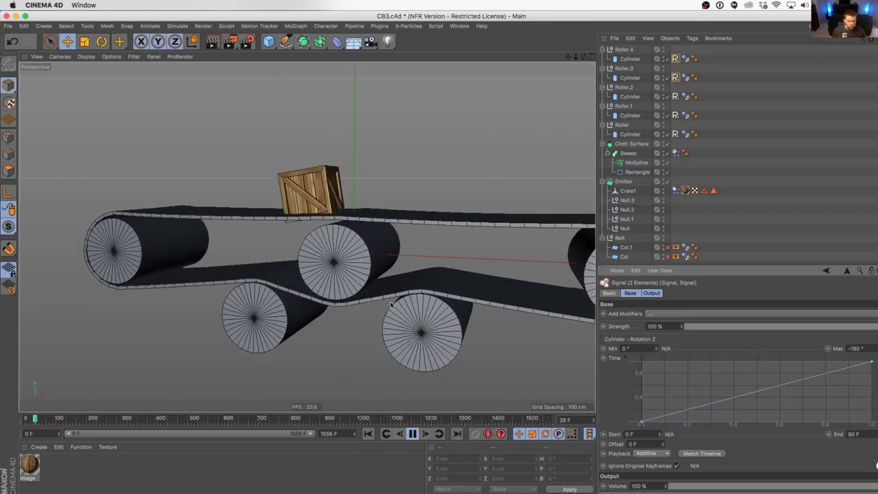
{"action": "left_click_drag", "start_coordinate": [207, 268], "coordinate": [274, 259], "text": "alt"}
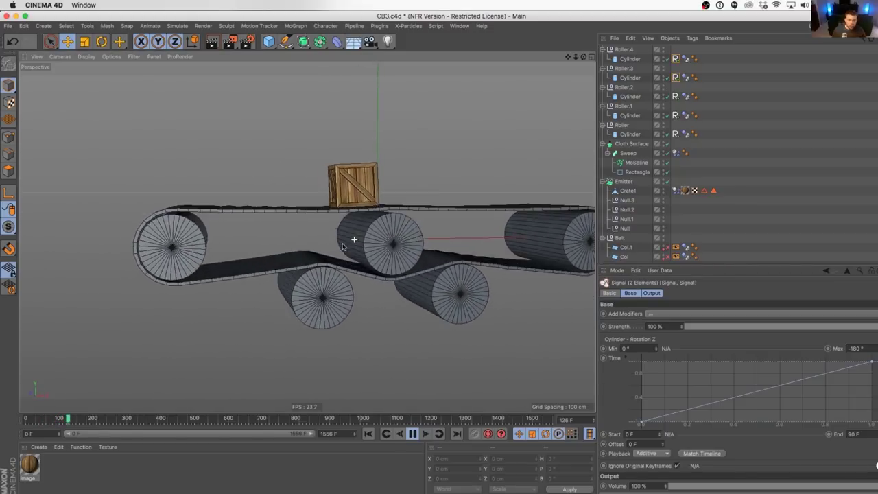
- Lower the collision Size Increment of all five roller cylinders' dynamics bodies to 0 cm during playback
{"action": "left_click_drag", "start_coordinate": [686, 54], "coordinate": [691, 147]}
{"action": "left_click", "coordinate": [702, 365]}
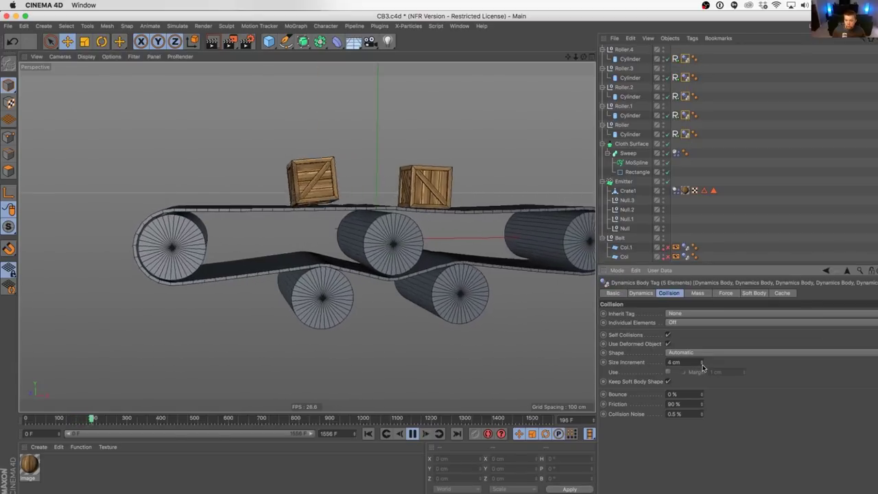
{"action": "left_click", "coordinate": [701, 365]}
{"action": "left_click", "coordinate": [702, 365]}
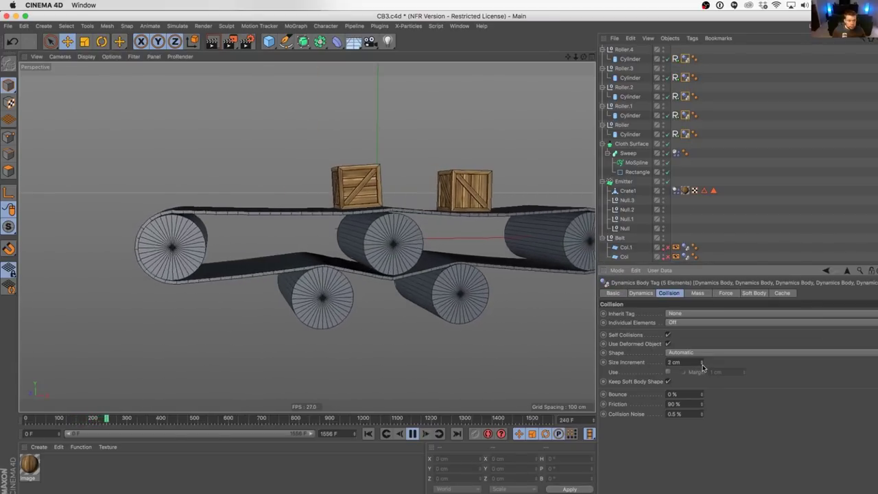
{"action": "left_click", "coordinate": [701, 364]}
{"action": "left_click", "coordinate": [701, 364]}
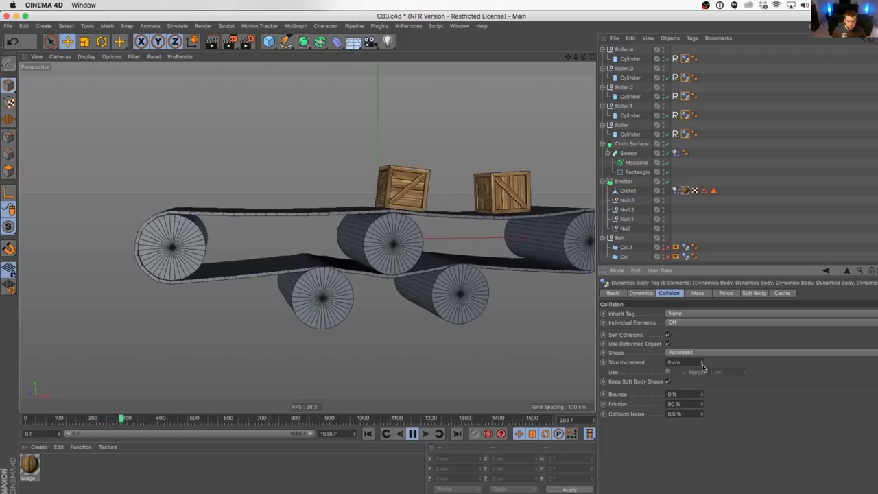
{"action": "scroll", "coordinate": [431, 265], "scroll_direction": "down", "scroll_amount": 2}
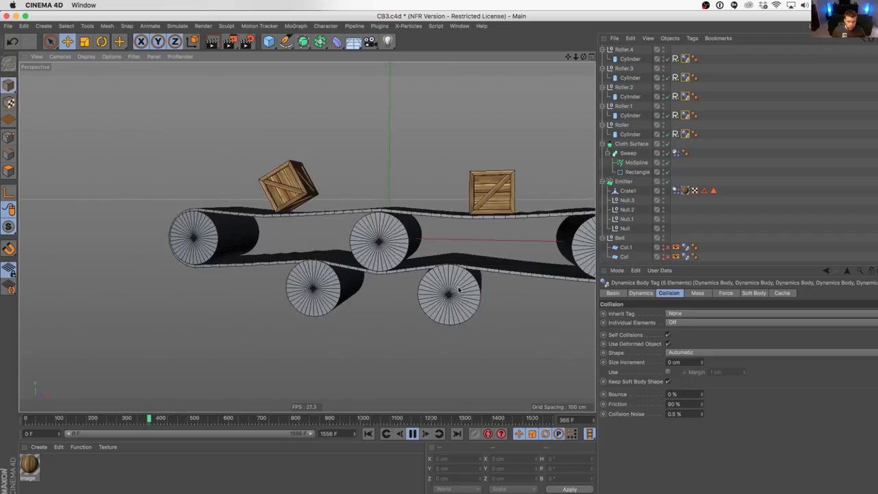
- Raise the collision Size Increment of the two lower roller cylinders' dynamics bodies to 4 cm during playback and check the belt
{"action": "left_click", "coordinate": [632, 61]}
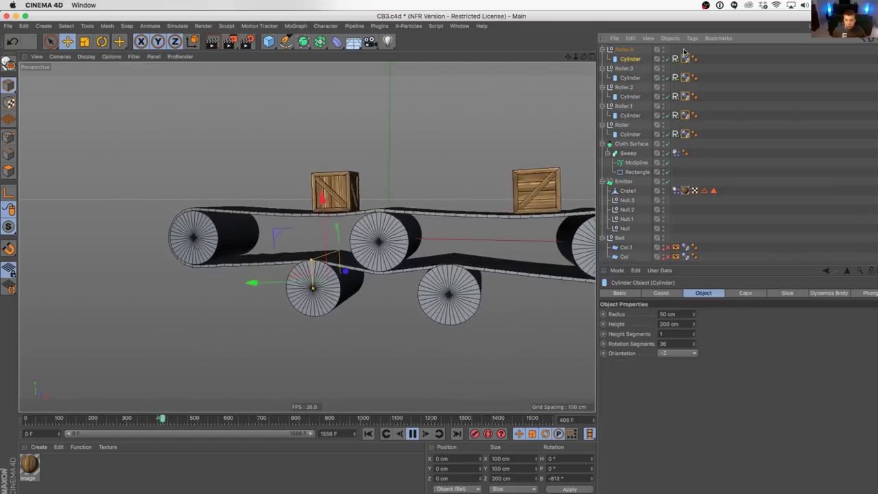
{"action": "left_click_drag", "start_coordinate": [689, 52], "coordinate": [683, 81]}
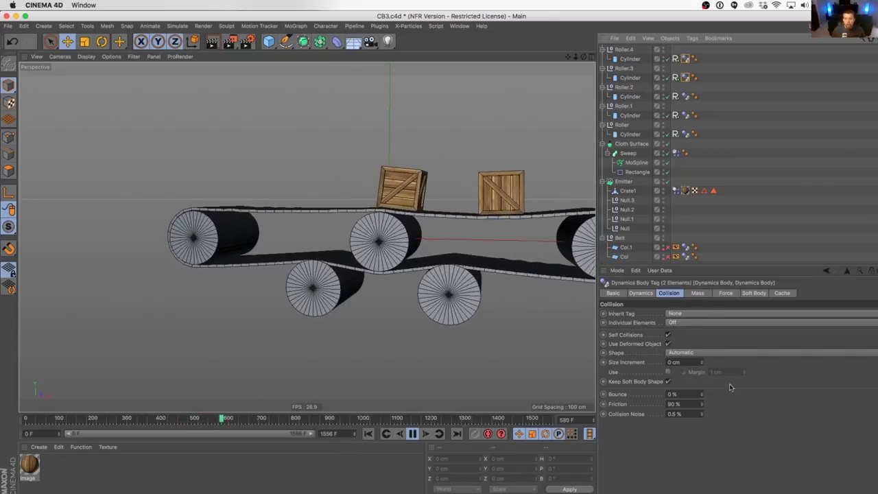
{"action": "left_click", "coordinate": [702, 361]}
{"action": "left_click", "coordinate": [701, 361]}
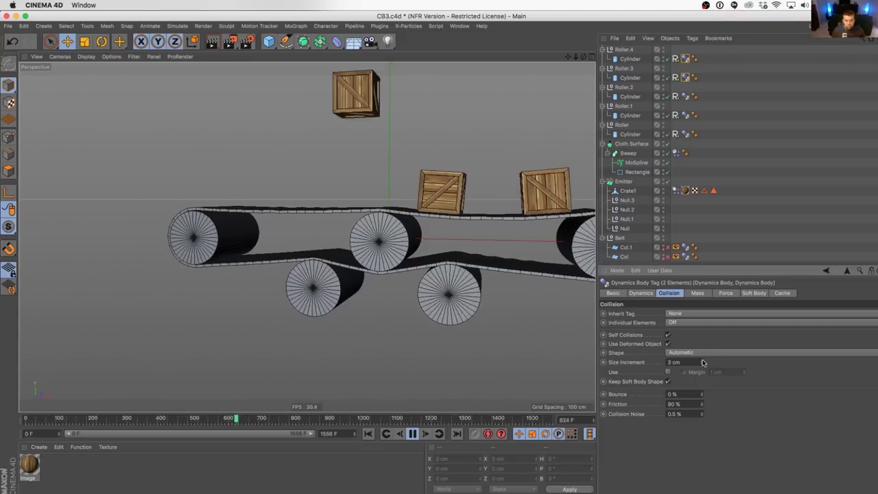
{"action": "left_click", "coordinate": [703, 361]}
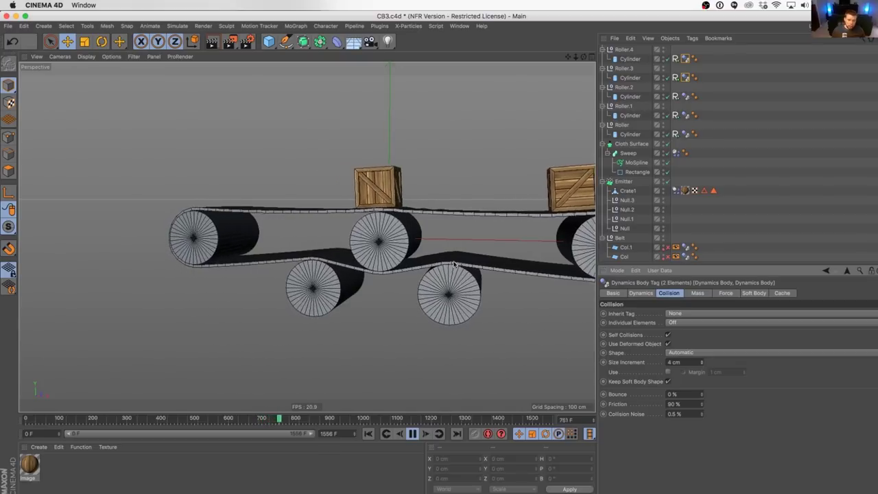
{"action": "left_click_drag", "start_coordinate": [273, 253], "coordinate": [402, 293], "text": "alt"}
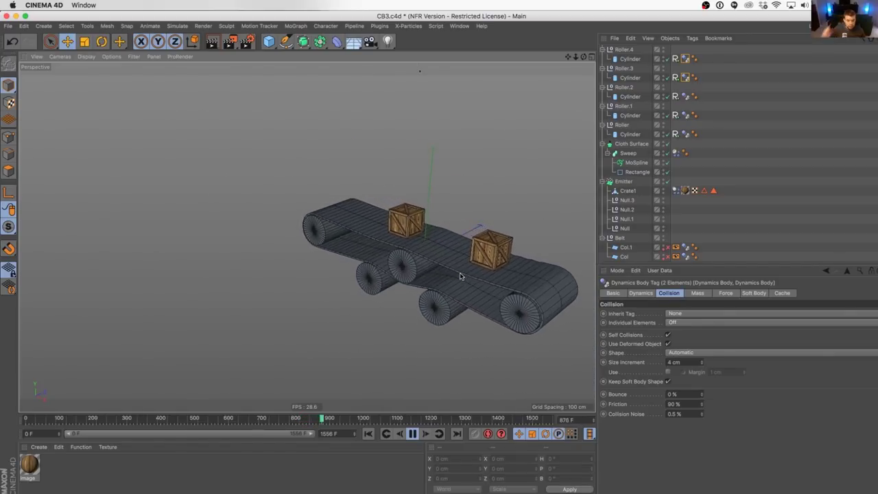
{"action": "left_click_drag", "start_coordinate": [411, 258], "coordinate": [485, 237], "text": "alt"}
{"action": "middle_click_drag", "start_coordinate": [308, 239], "coordinate": [252, 223], "text": "alt"}
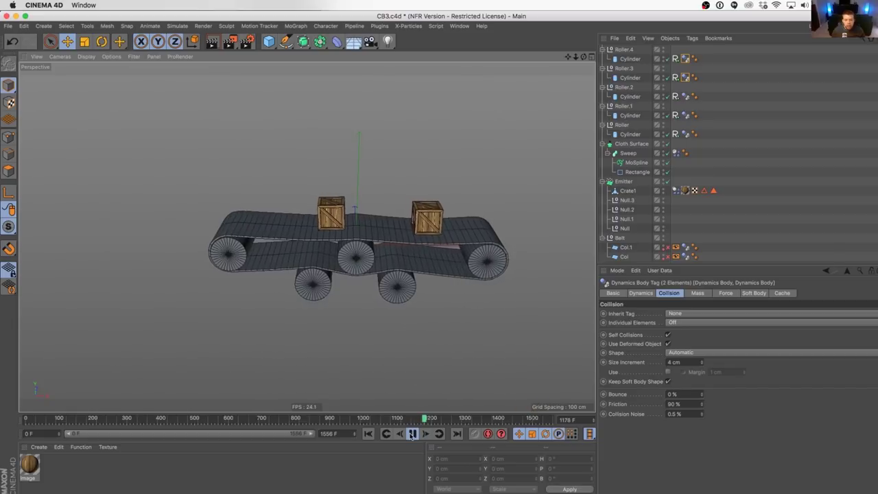
- Rewind the simulation, move all five rollers and the Cloth Surface into the Belt null, and enable the Col and Col.1 collision planes
{"action": "left_click", "coordinate": [367, 433]}
{"action": "middle_click_drag", "start_coordinate": [393, 293], "coordinate": [326, 303], "text": "alt"}
{"action": "mouse_move", "coordinate": [326, 304]}
{"action": "left_mouse_down", "text": "alt"}
{"action": "mouse_move", "coordinate": [343, 290]}
{"action": "mouse_move", "coordinate": [317, 292]}
{"action": "left_mouse_up", "text": "alt"}
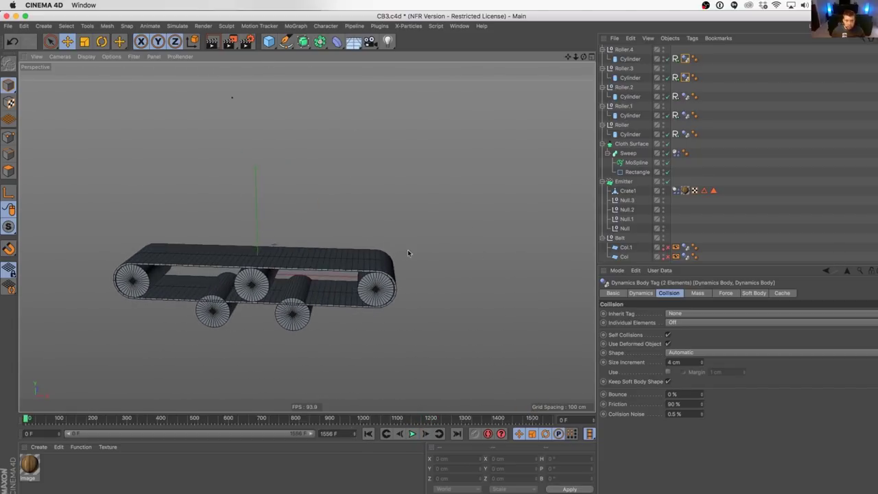
{"action": "left_click", "coordinate": [621, 50]}
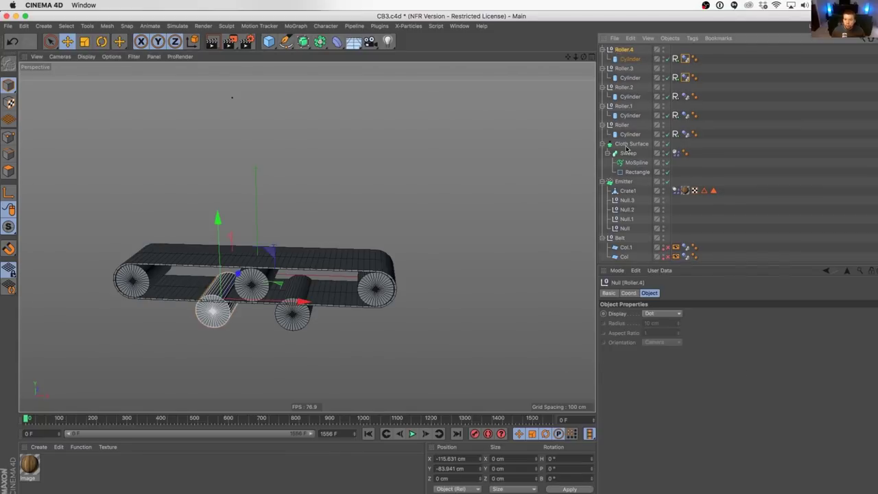
{"action": "left_click", "coordinate": [626, 146], "text": "shift"}
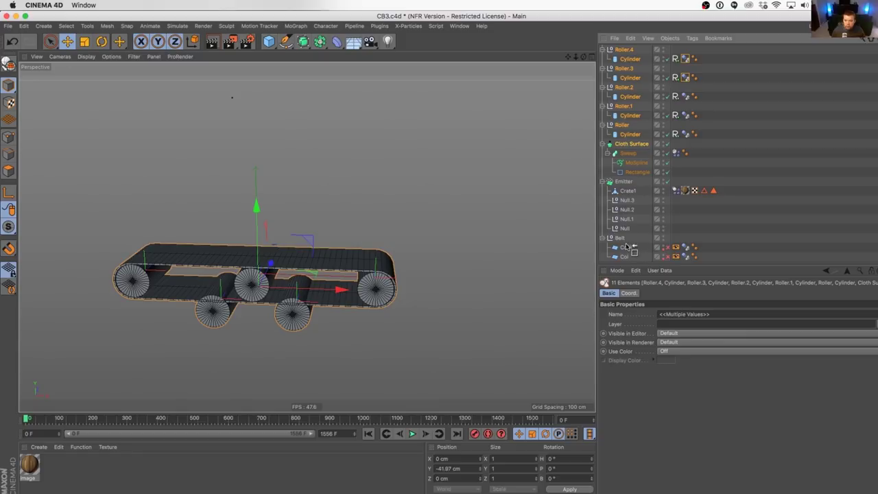
{"action": "left_click_drag", "start_coordinate": [626, 247], "coordinate": [624, 245]}
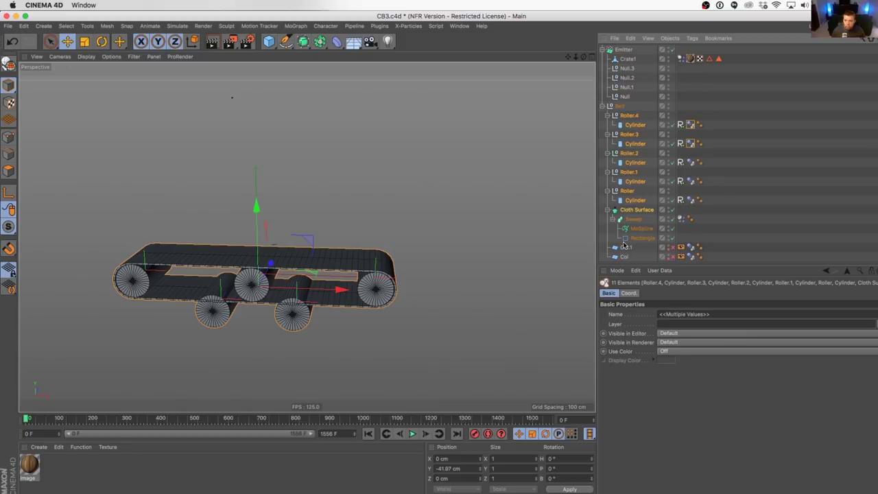
{"action": "left_click", "coordinate": [619, 108]}
{"action": "left_click_drag", "start_coordinate": [672, 248], "coordinate": [672, 257]}
{"action": "mouse_move", "coordinate": [306, 236]}
{"action": "left_mouse_down", "text": "alt"}
{"action": "mouse_move", "coordinate": [256, 249]}
{"action": "mouse_move", "coordinate": [272, 256]}
{"action": "mouse_move", "coordinate": [309, 237]}
{"action": "left_mouse_up", "text": "alt"}
- Try lowering both collision planes by about 31 cm during playback, and undo the move
{"action": "left_click", "coordinate": [626, 251]}
{"action": "left_click", "coordinate": [625, 248]}
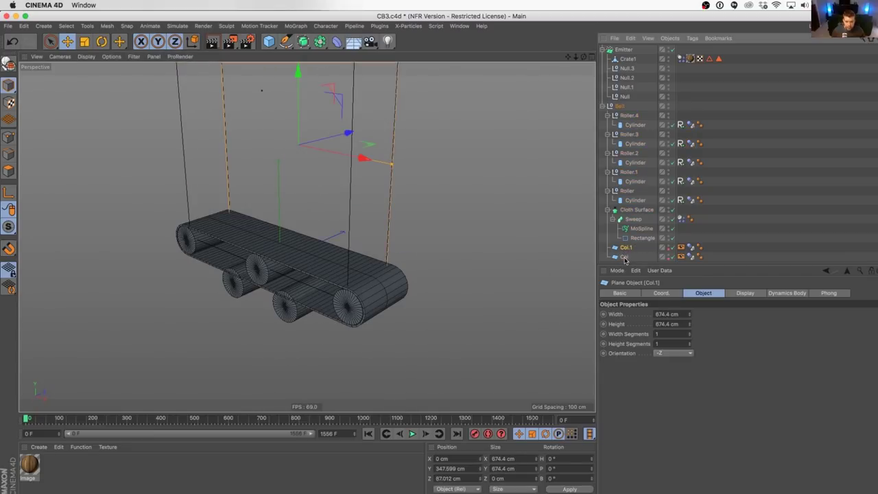
{"action": "left_click", "coordinate": [624, 257], "text": "shift"}
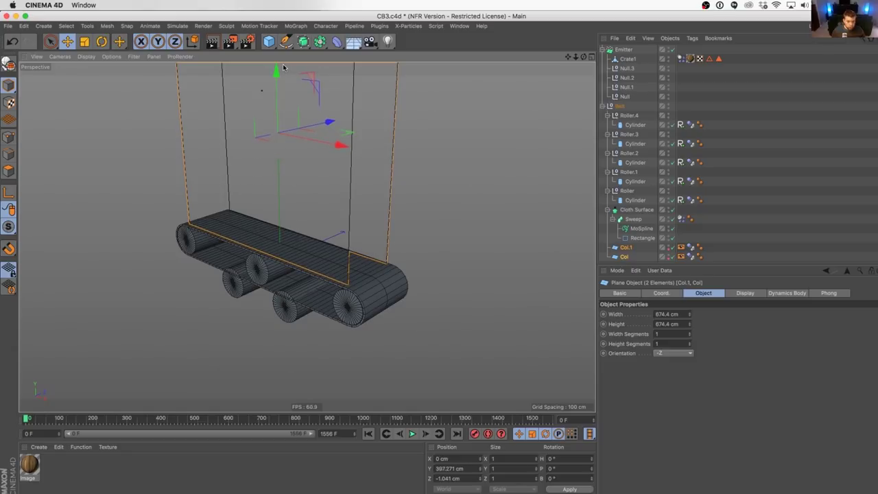
{"action": "left_click_drag", "start_coordinate": [280, 258], "coordinate": [310, 232], "text": "alt"}
{"action": "left_click_drag", "start_coordinate": [370, 260], "coordinate": [354, 274], "text": "alt"}
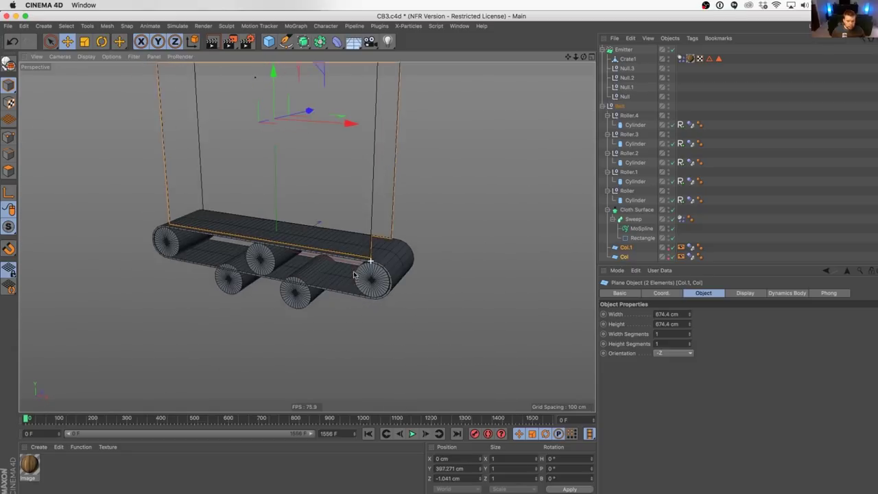
{"action": "key", "text": "F8"}
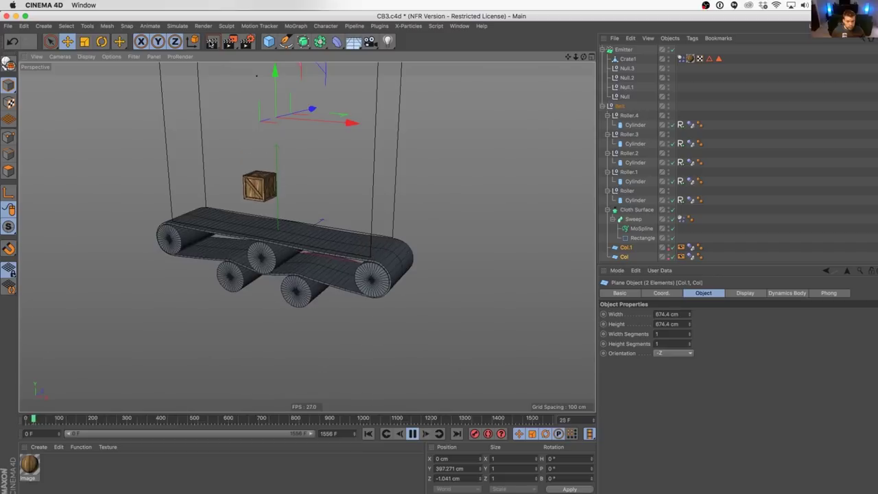
{"action": "left_click_drag", "start_coordinate": [275, 70], "coordinate": [276, 85]}
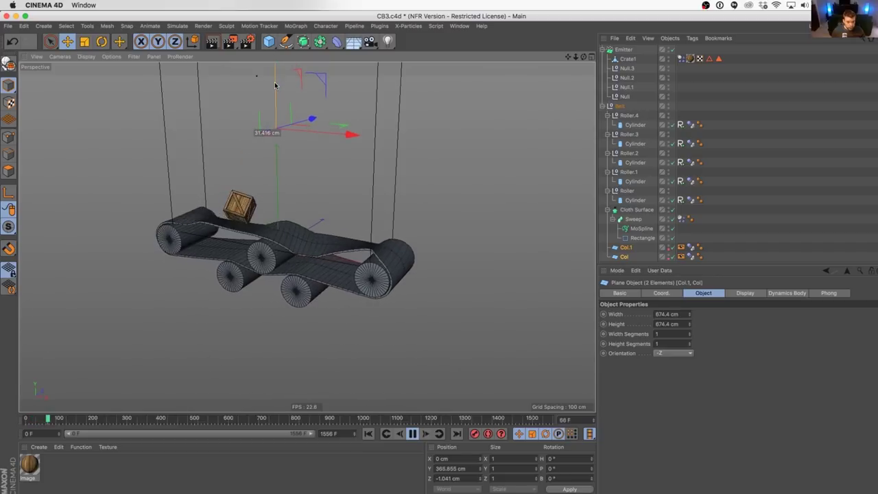
{"action": "key", "text": "super+z"}
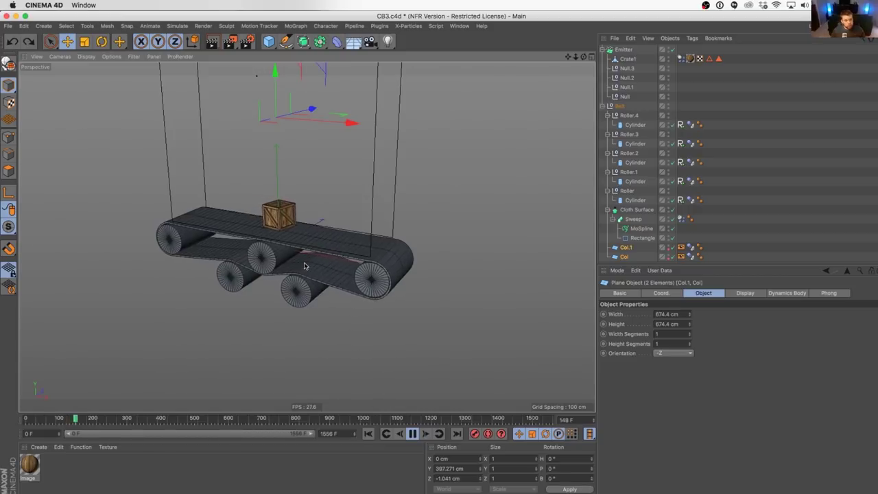
- Rewind the simulation to the start and duplicate the whole Belt group
{"action": "left_click_drag", "start_coordinate": [305, 267], "coordinate": [160, 193], "text": "alt"}
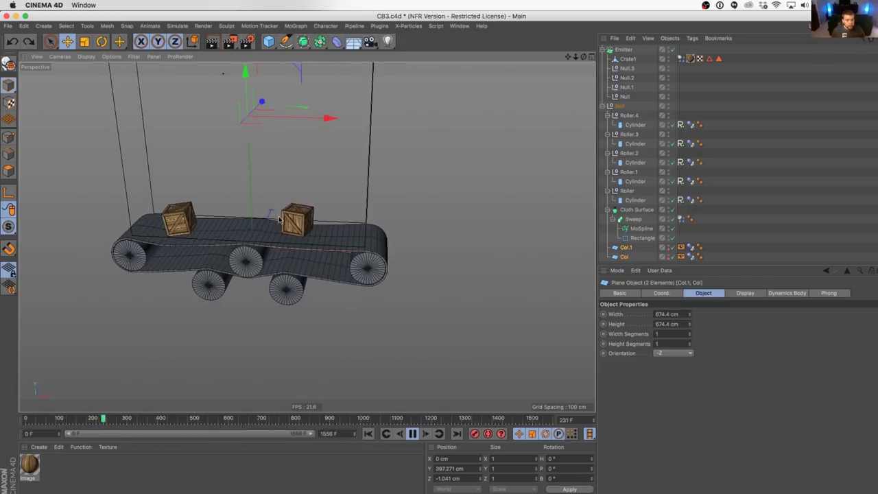
{"action": "left_click_drag", "start_coordinate": [280, 219], "coordinate": [266, 219], "text": "alt"}
{"action": "left_click", "coordinate": [368, 433]}
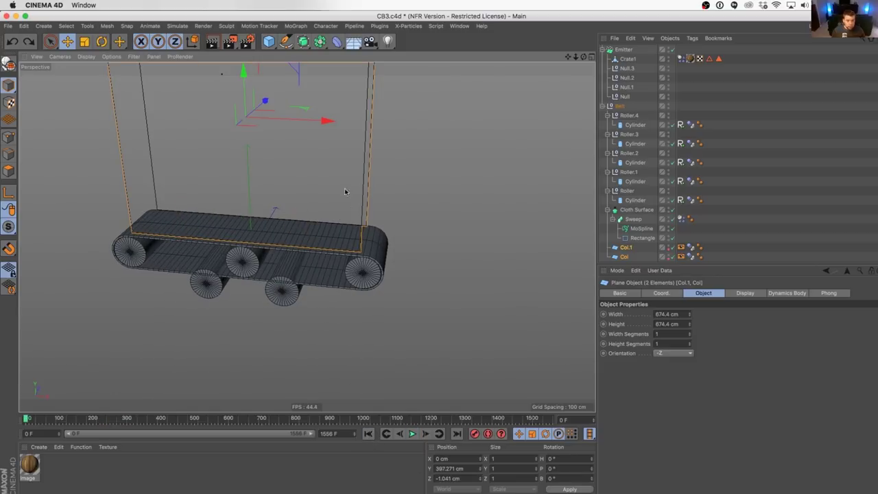
{"action": "left_click", "coordinate": [603, 106]}
{"action": "left_click", "coordinate": [622, 108]}
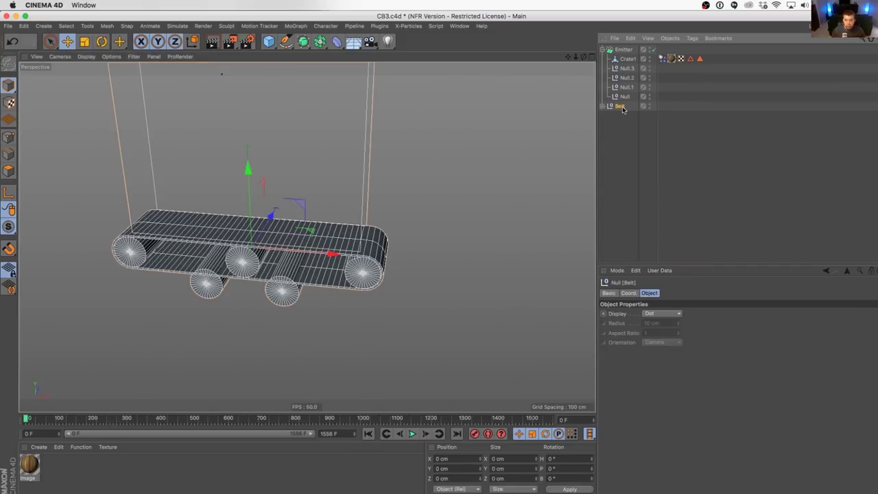
{"action": "key", "text": "super+v"}
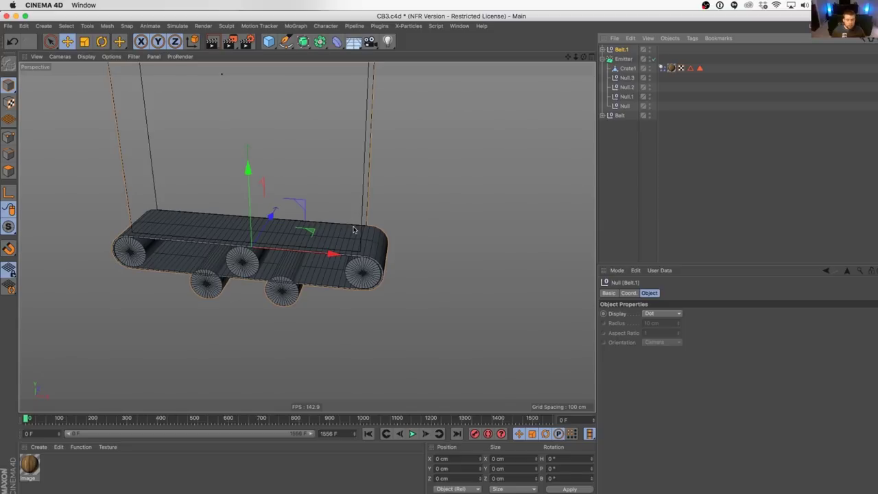
- Rotate the copied belt's heading to -180° and move it to about X 739 cm, Y -531 cm, below and beyond the original's end
{"action": "key", "text": "r"}
{"action": "left_click_drag", "start_coordinate": [278, 269], "coordinate": [173, 192]}
{"action": "key", "text": "e"}
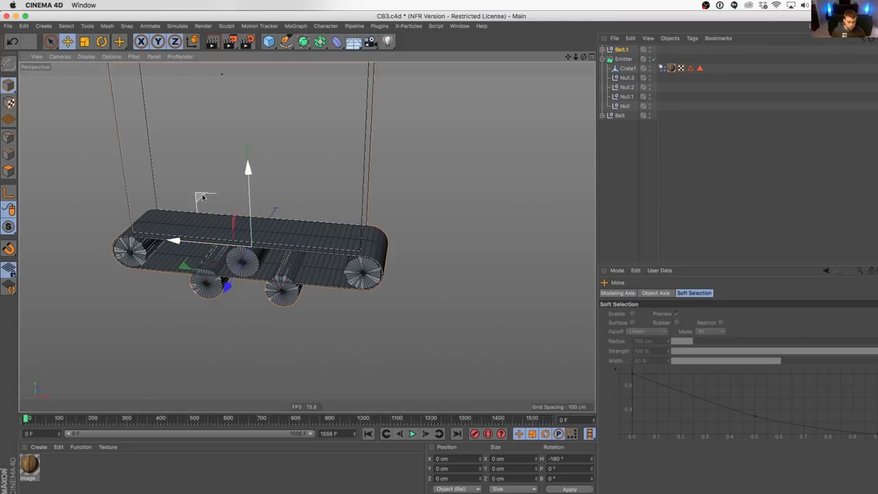
{"action": "left_click_drag", "start_coordinate": [255, 249], "coordinate": [437, 369]}
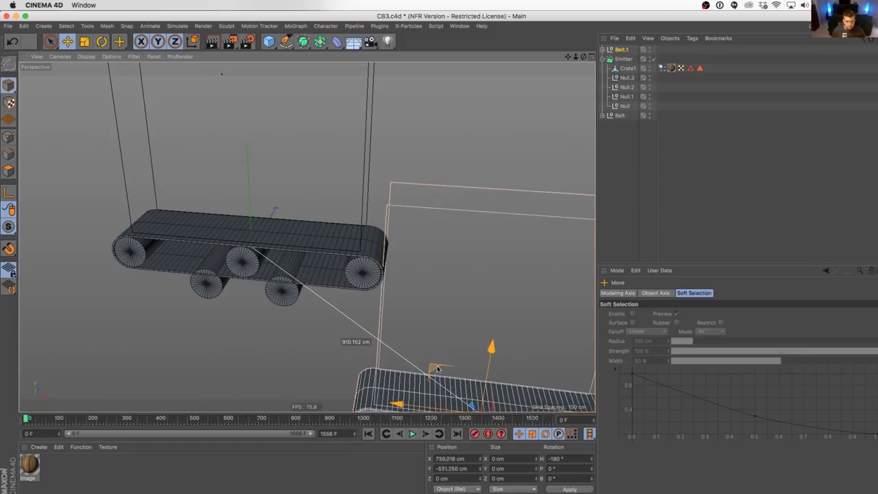
{"action": "middle_click_drag", "start_coordinate": [437, 369], "coordinate": [381, 253], "text": "alt"}
{"action": "left_click_drag", "start_coordinate": [381, 253], "coordinate": [350, 226], "text": "alt"}
{"action": "left_click_drag", "start_coordinate": [299, 180], "coordinate": [385, 260], "text": "alt"}
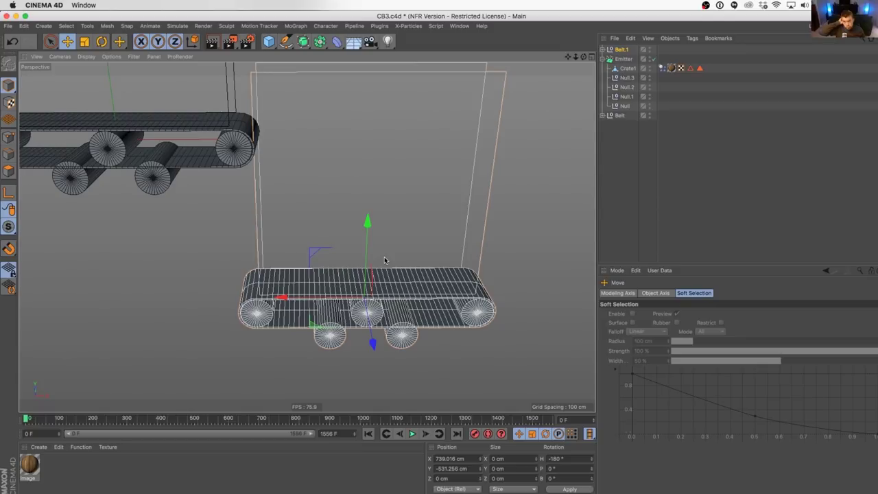
{"action": "left_click_drag", "start_coordinate": [418, 320], "coordinate": [400, 312], "text": "alt"}
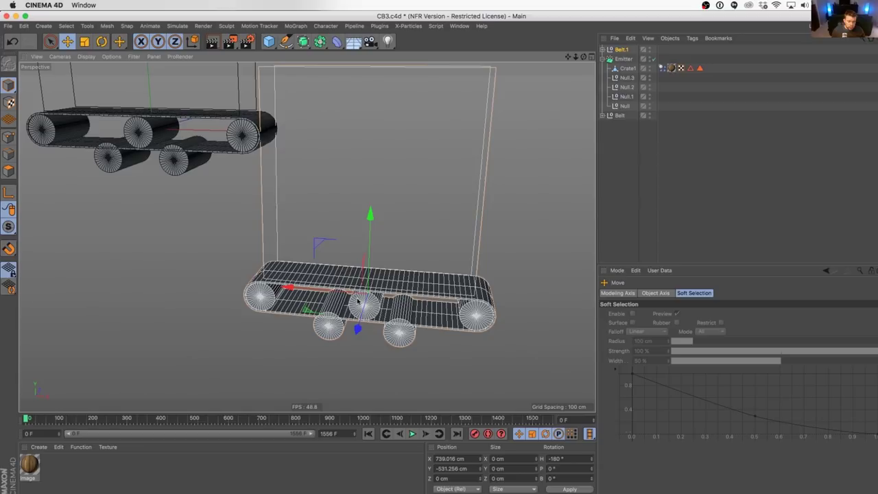
{"action": "middle_click_drag", "start_coordinate": [336, 344], "coordinate": [336, 310], "text": "alt"}
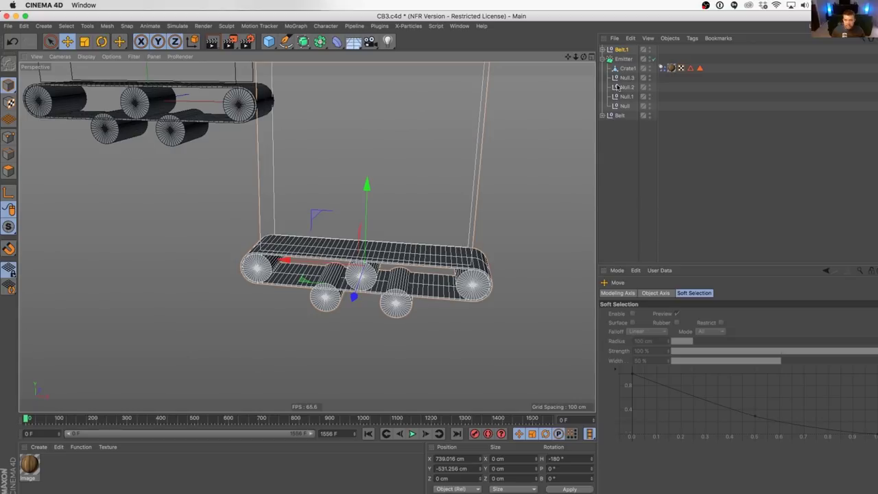
- Delete Roller.4, Roller.3 and Roller.2 from the copied belt, test the playback briefly and rewind to the start
{"action": "left_click", "coordinate": [603, 50]}
{"action": "left_click", "coordinate": [622, 59]}
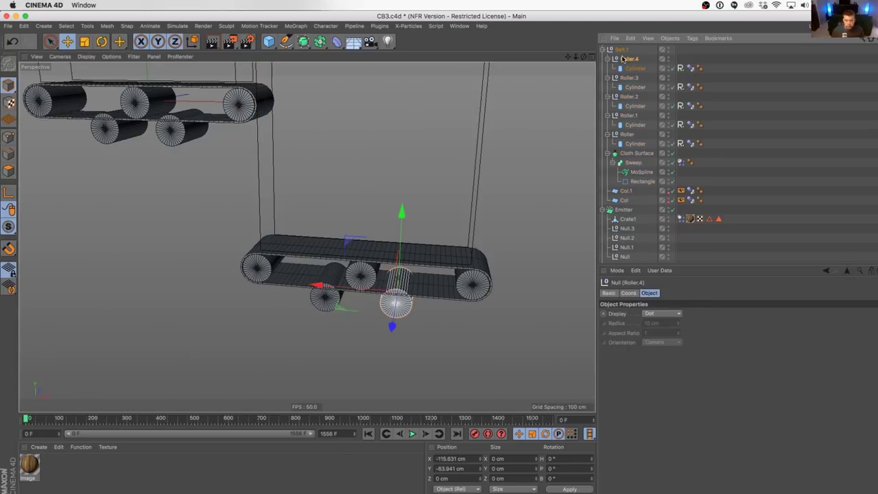
{"action": "key", "text": "Delete"}
{"action": "left_click", "coordinate": [623, 59]}
{"action": "key", "text": "Delete"}
{"action": "left_click", "coordinate": [623, 59]}
{"action": "key", "text": "Delete"}
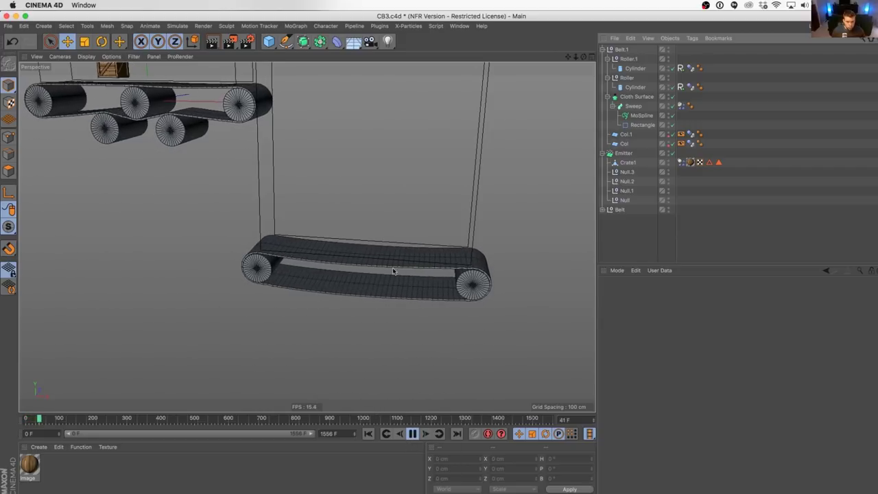
{"action": "left_click", "coordinate": [411, 434]}
{"action": "left_click", "coordinate": [369, 434]}
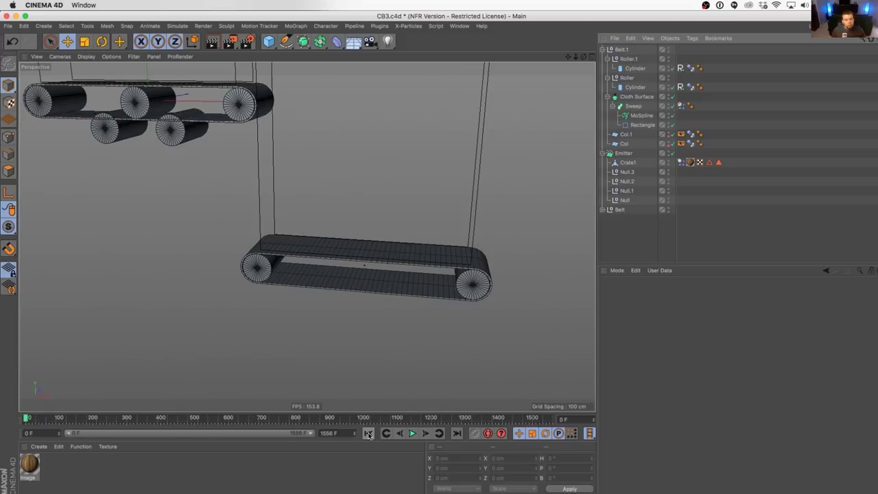
- Add a cube and move it in the Front view onto the centre of the copied belt
{"action": "left_click_drag", "start_coordinate": [268, 38], "coordinate": [357, 56]}
{"action": "middle_click", "coordinate": [454, 250]}
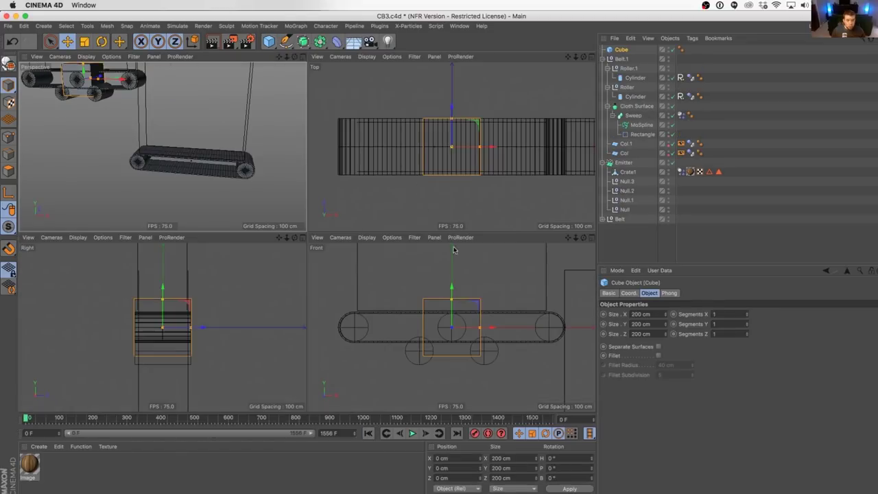
{"action": "middle_click", "coordinate": [469, 278]}
{"action": "scroll", "coordinate": [309, 233], "scroll_direction": "down", "scroll_amount": 3}
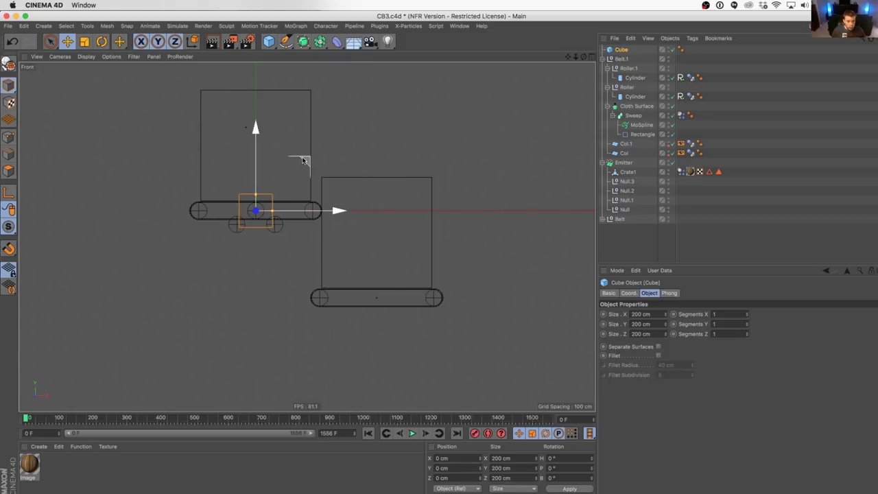
{"action": "left_click_drag", "start_coordinate": [302, 160], "coordinate": [419, 247]}
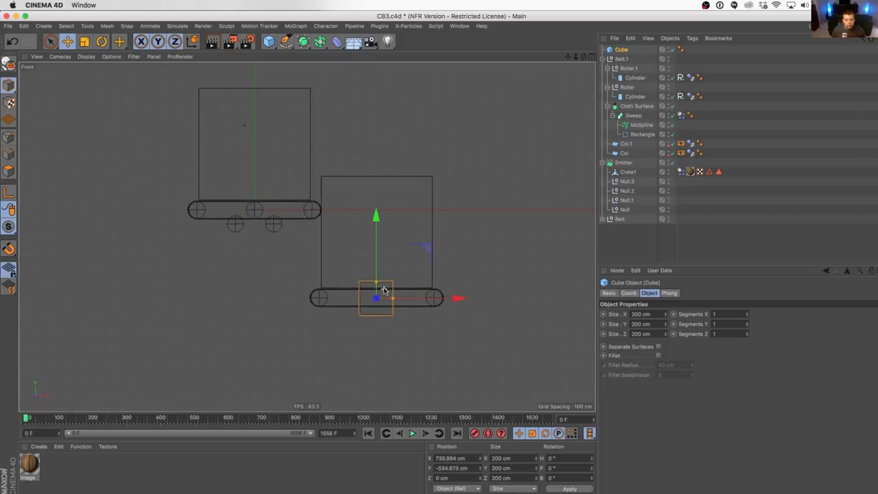
- Centre the cube inside the copied belt and resize it to about 661 cm wide and 93 cm high
{"action": "scroll", "coordinate": [384, 290], "scroll_direction": "up", "scroll_amount": 8}
{"action": "left_click_drag", "start_coordinate": [399, 277], "coordinate": [403, 275]}
{"action": "left_click_drag", "start_coordinate": [418, 326], "coordinate": [571, 320]}
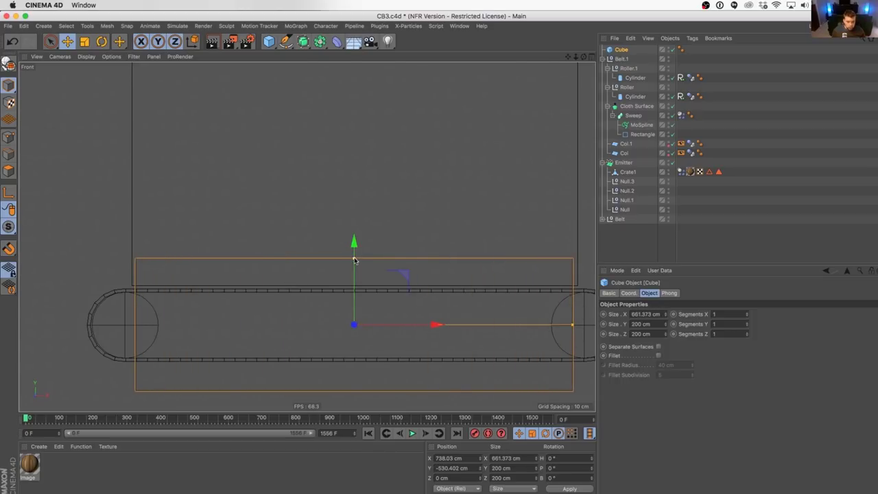
{"action": "left_click_drag", "start_coordinate": [354, 260], "coordinate": [358, 295]}
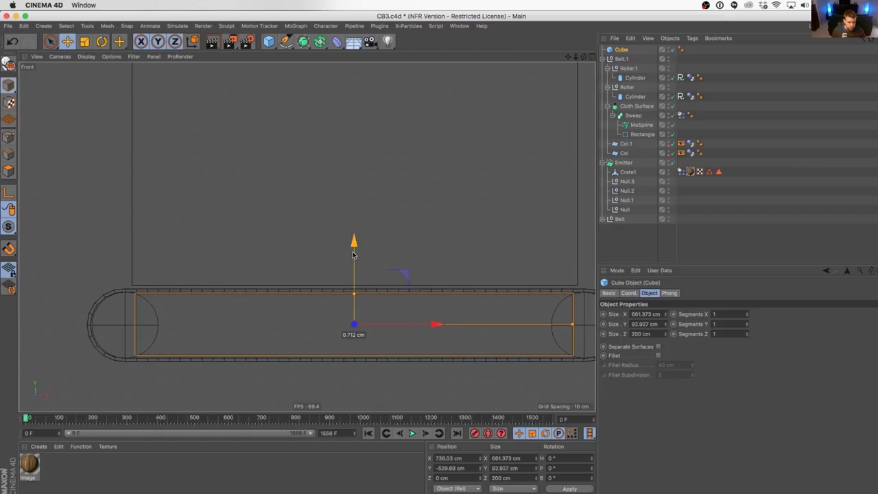
- Duplicate the cube and move the copy straight down to about Y -635 cm, just beneath the lower run of the belt
{"action": "middle_click_drag", "start_coordinate": [401, 275], "coordinate": [371, 198], "text": "alt"}
{"action": "key", "text": "super+c"}
{"action": "key", "text": "super+v"}
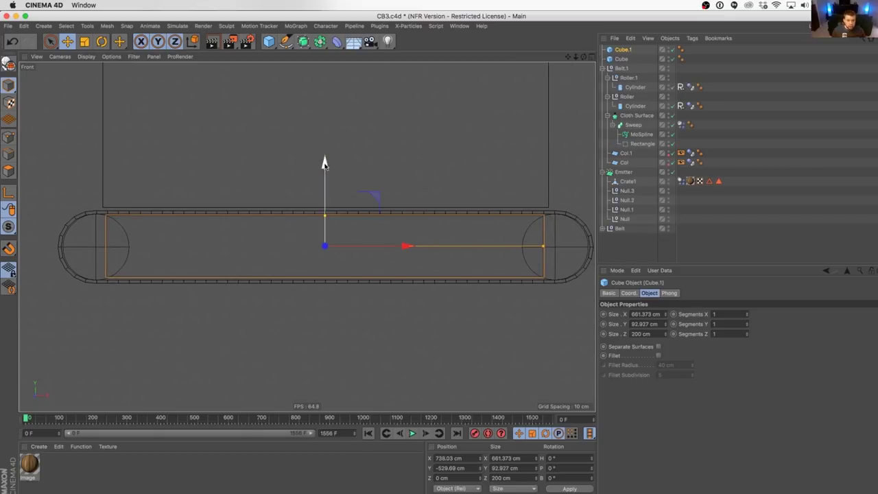
{"action": "left_click_drag", "start_coordinate": [324, 165], "coordinate": [343, 236]}
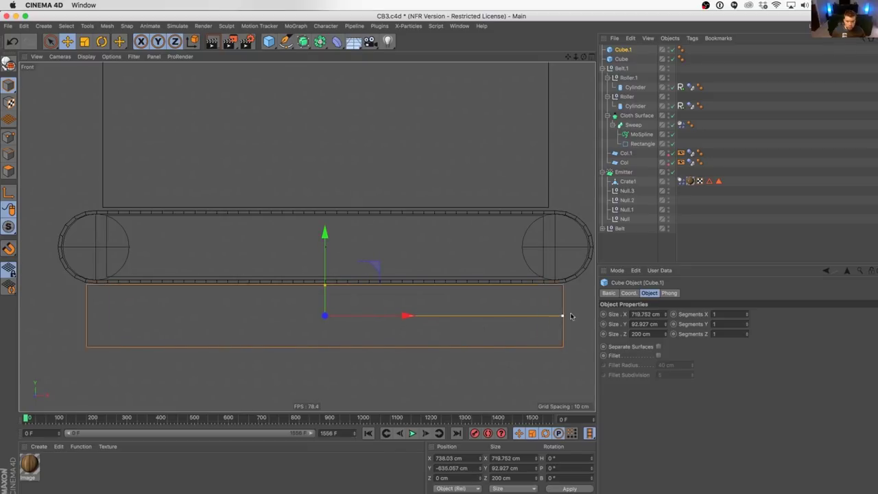
- Set the depth of both cubes to 278 cm so they extend past the sides of the copied belt
{"action": "middle_click", "coordinate": [493, 244]}
{"action": "middle_click", "coordinate": [288, 194]}
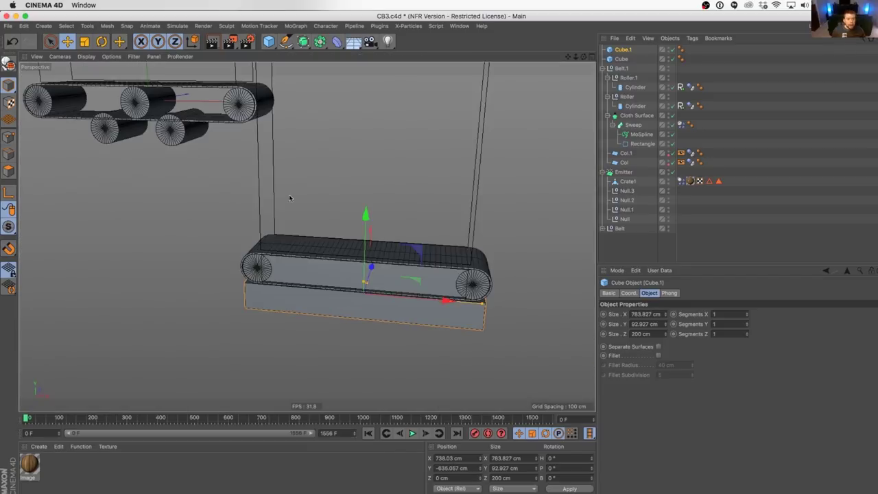
{"action": "left_click_drag", "start_coordinate": [289, 194], "coordinate": [240, 206], "text": "alt"}
{"action": "left_click", "coordinate": [627, 59], "text": "shift"}
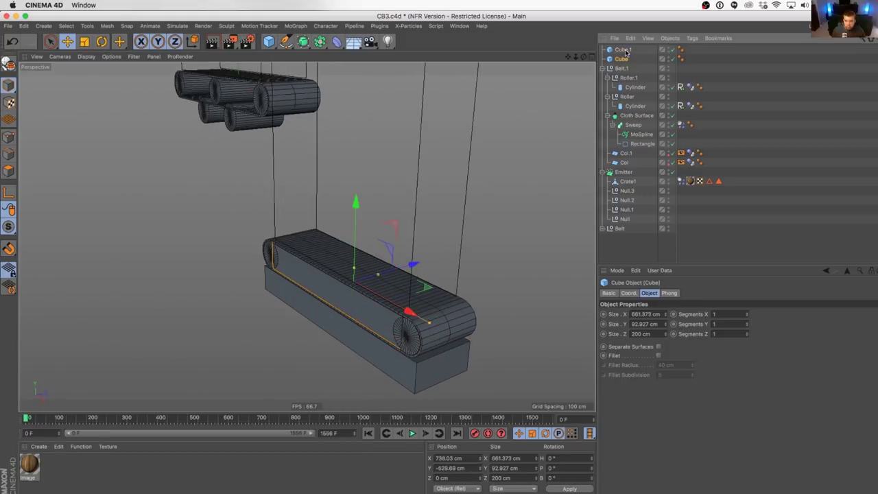
{"action": "left_click_drag", "start_coordinate": [666, 335], "coordinate": [666, 316]}
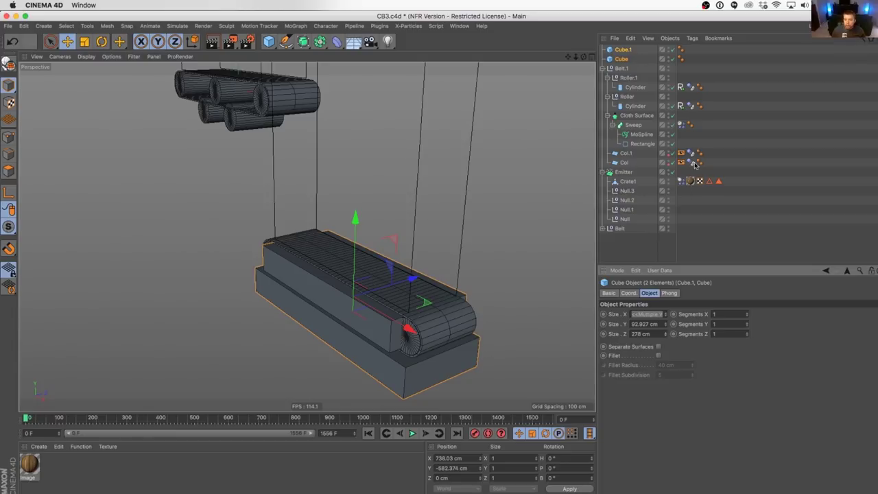
- Copy the Dynamics Body tag and the wireframe Display tag from the collision planes onto both cubes
{"action": "left_click_drag", "start_coordinate": [690, 156], "coordinate": [688, 48], "text": "ctrl"}
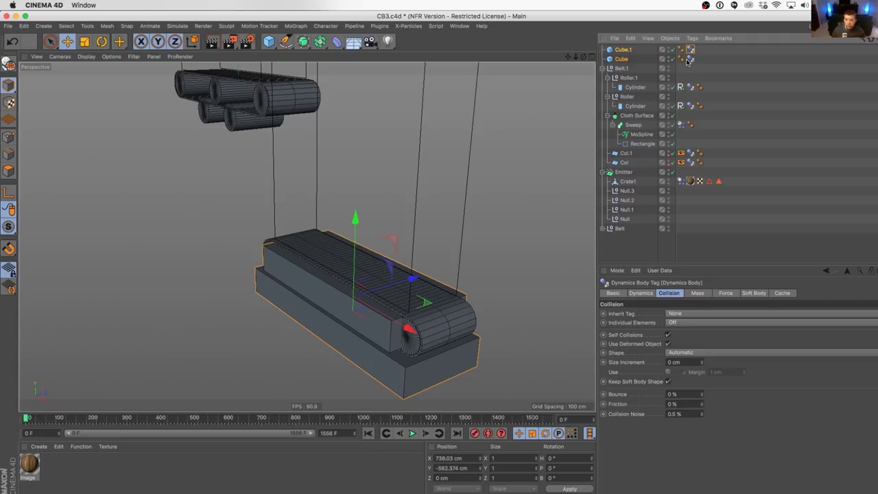
{"action": "left_click_drag", "start_coordinate": [691, 51], "coordinate": [691, 49], "text": "ctrl"}
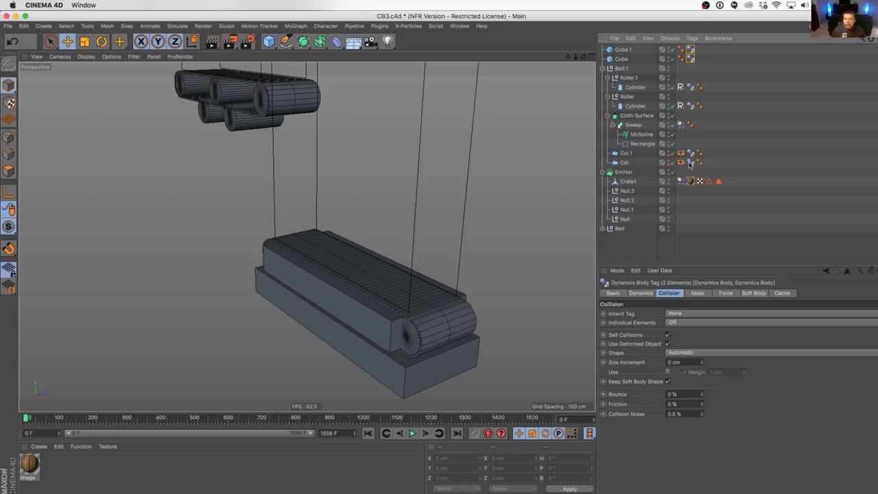
{"action": "left_click", "coordinate": [626, 153]}
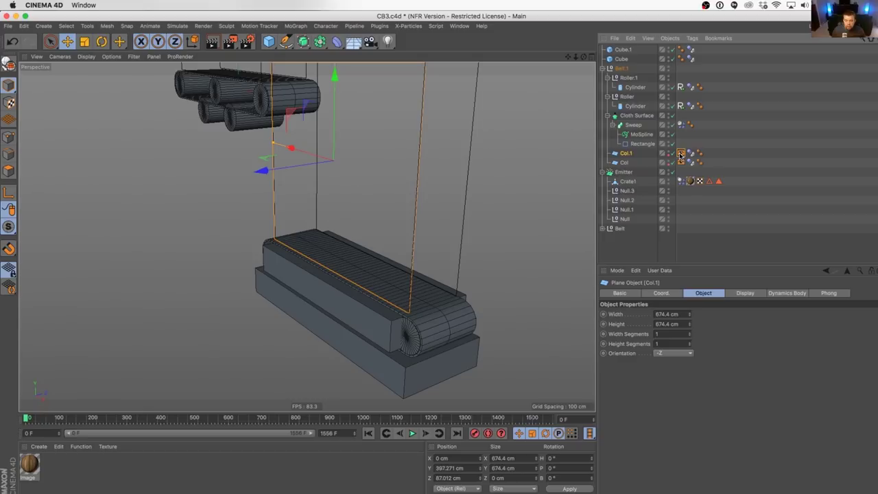
{"action": "left_click", "coordinate": [681, 154]}
{"action": "left_click_drag", "start_coordinate": [714, 55], "coordinate": [700, 60], "text": "ctrl"}
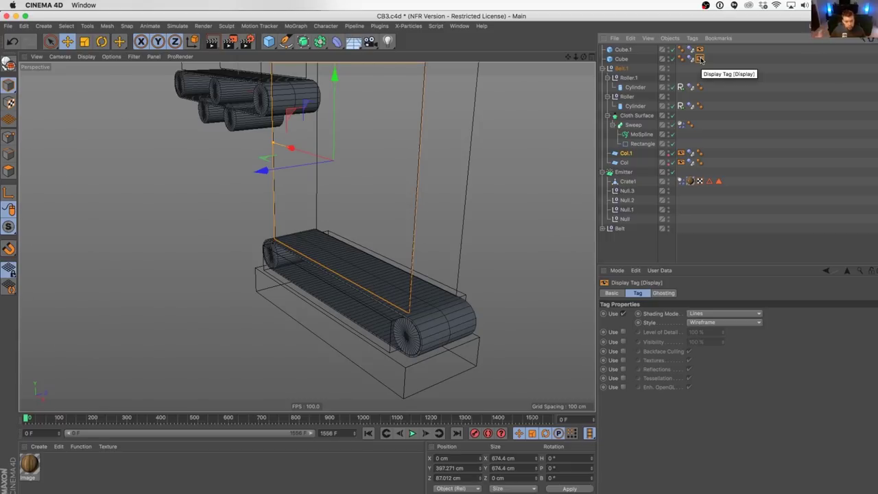
- Play the simulation and examine from several angles how both belts run with the collision cubes in place
{"action": "left_click_drag", "start_coordinate": [312, 291], "coordinate": [437, 293], "text": "alt"}
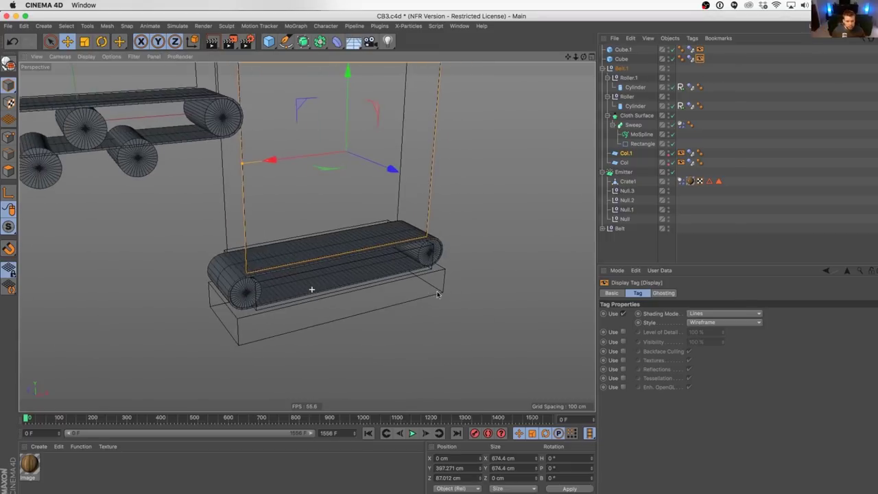
{"action": "left_click", "coordinate": [734, 205]}
{"action": "left_click_drag", "start_coordinate": [472, 267], "coordinate": [421, 380], "text": "alt"}
{"action": "left_click", "coordinate": [413, 433]}
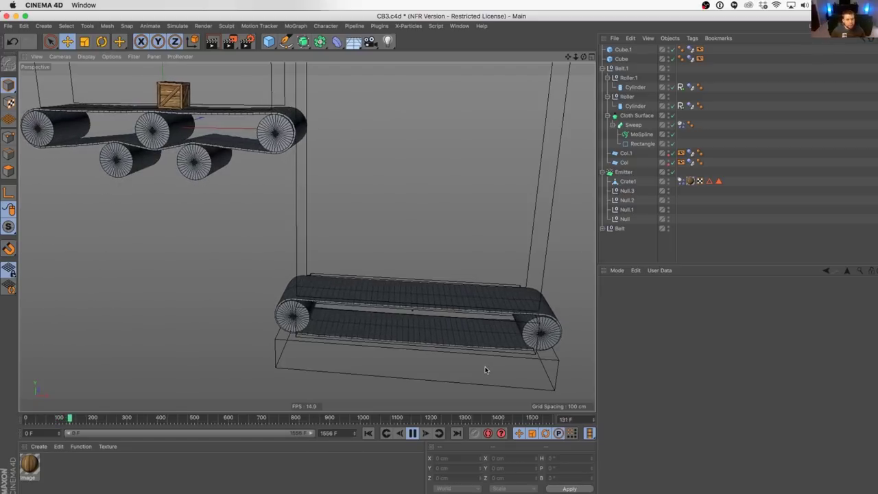
{"action": "left_click_drag", "start_coordinate": [432, 259], "coordinate": [426, 292], "text": "alt"}
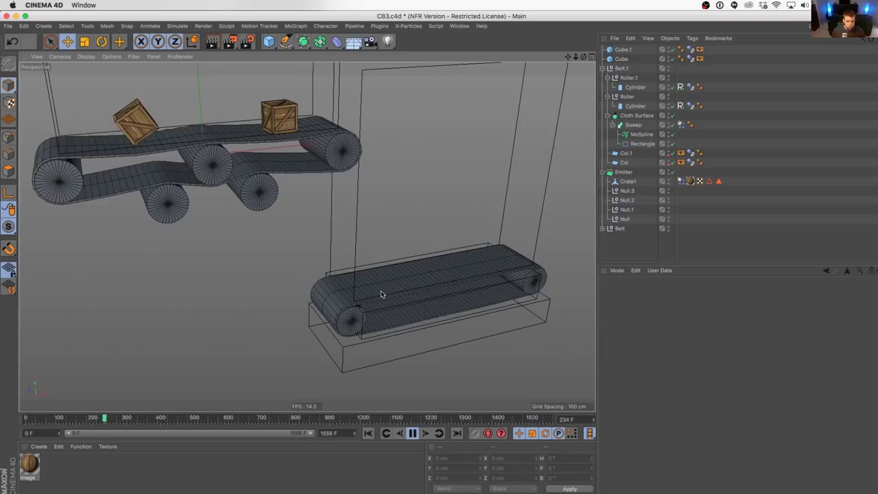
{"action": "left_click_drag", "start_coordinate": [462, 269], "coordinate": [361, 284], "text": "alt"}
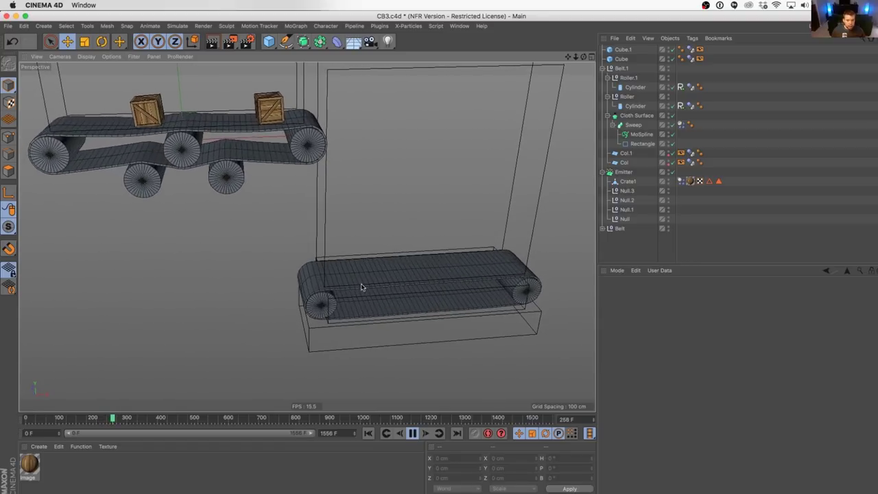
- Set the project's dynamics Steps per Frame to 5, check the crates on the belts during playback, and rewind to the start
{"action": "key", "text": "super+d"}
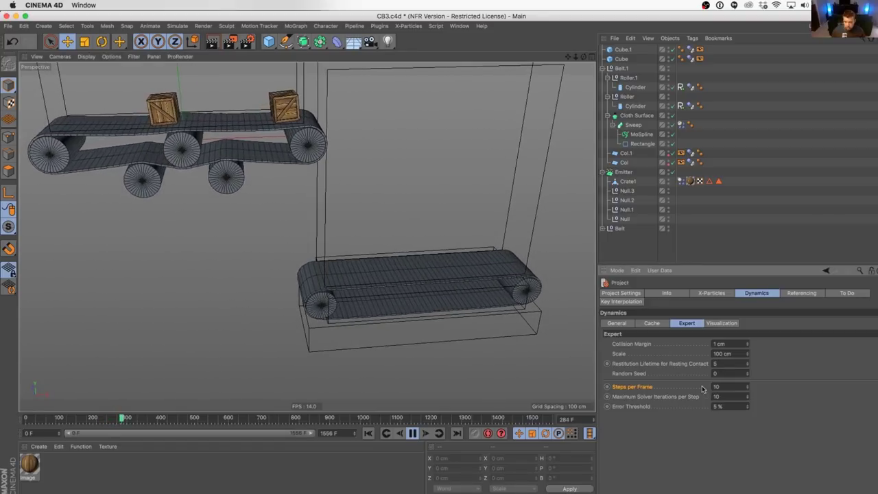
{"action": "left_click_drag", "start_coordinate": [712, 388], "coordinate": [770, 399]}
{"action": "type", "text": "5"}
{"action": "key", "text": "Return"}
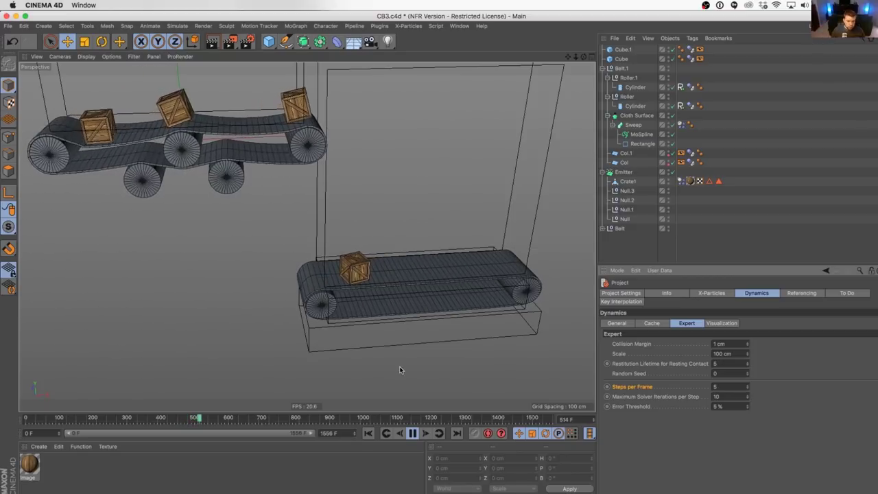
{"action": "left_click", "coordinate": [412, 433]}
{"action": "left_click", "coordinate": [368, 433]}
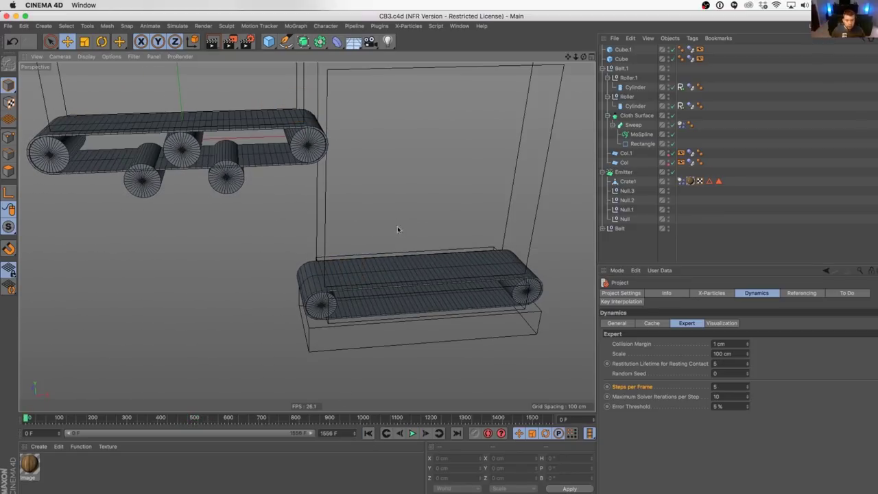
- Delete the R tags from the cylinders of both rollers in the copied belt
{"action": "left_click_drag", "start_coordinate": [398, 225], "coordinate": [392, 244], "text": "alt"}
{"action": "scroll", "coordinate": [412, 253], "scroll_direction": "up", "scroll_amount": 3}
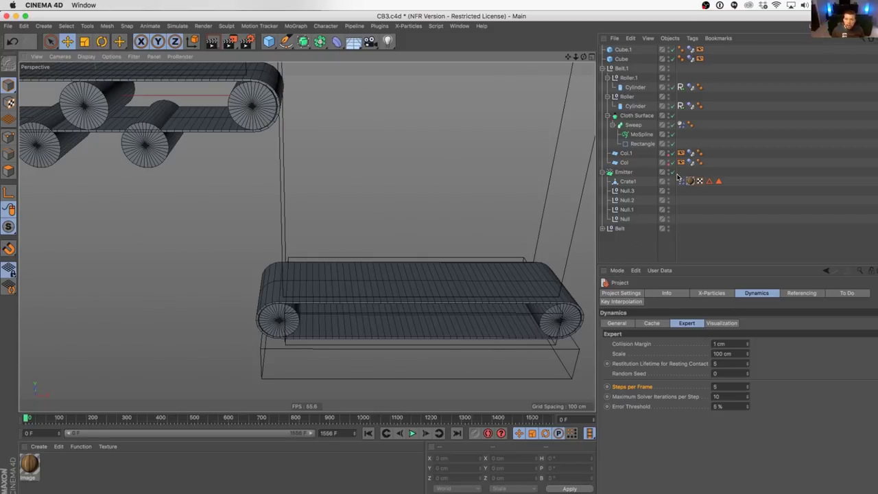
{"action": "left_click", "coordinate": [680, 87]}
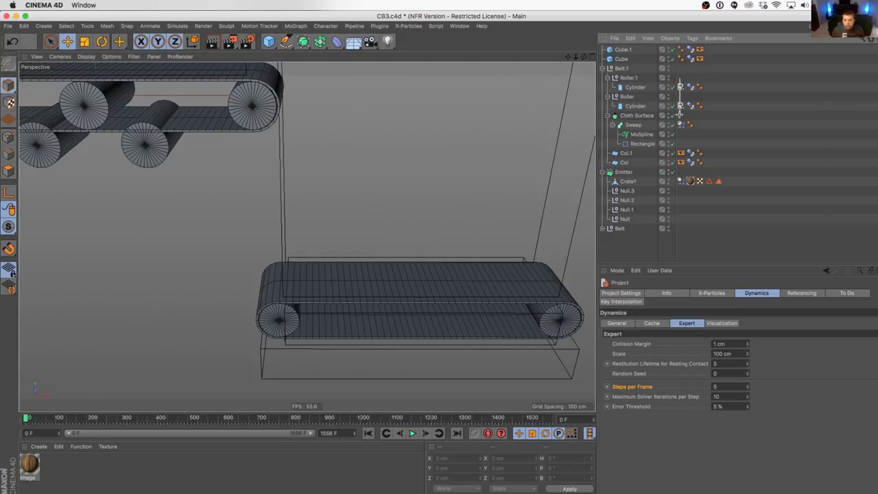
{"action": "left_click_drag", "start_coordinate": [679, 114], "coordinate": [679, 115]}
{"action": "key", "text": "Delete"}
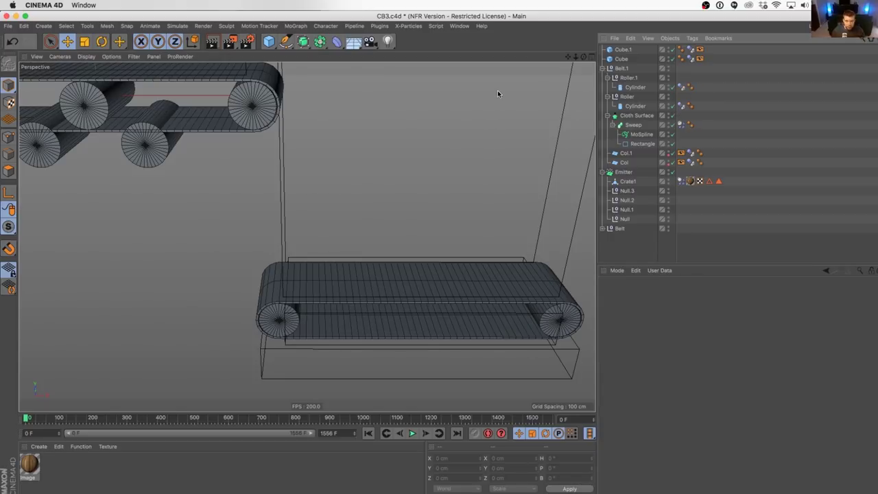
- Delete the Roller null with its cylinder from Belt.1, keeping only Roller.1
{"action": "left_click", "coordinate": [635, 87]}
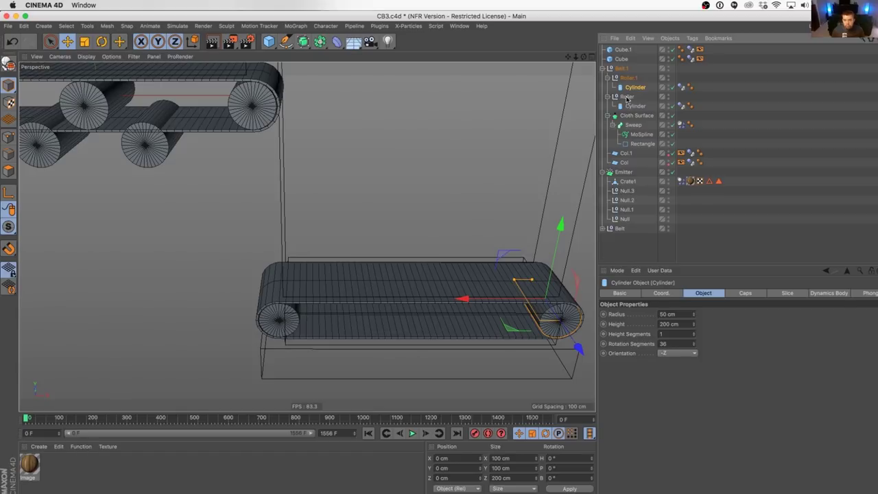
{"action": "left_click", "coordinate": [626, 97]}
{"action": "key", "text": "Delete"}
{"action": "left_click", "coordinate": [634, 79]}
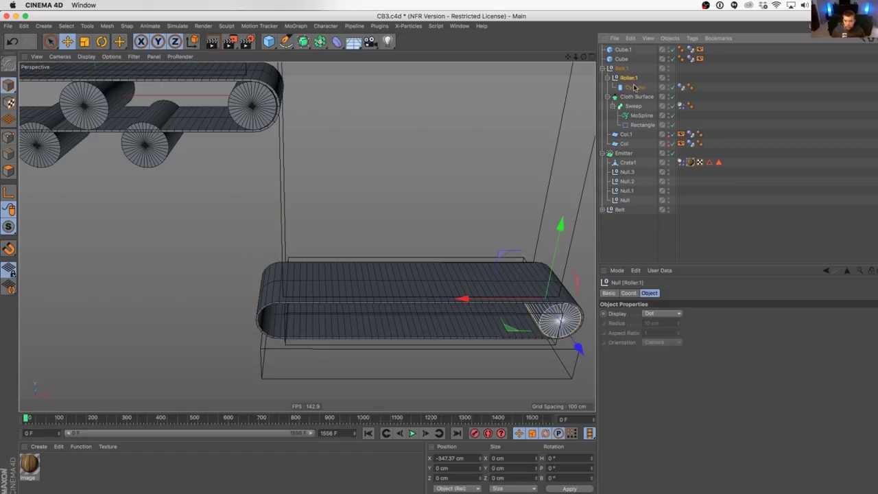
- Add a dynamics Connector, nest it under Roller.1's Cylinder and set its position to 0
{"action": "middle_click_drag", "start_coordinate": [563, 329], "coordinate": [500, 312], "text": "alt"}
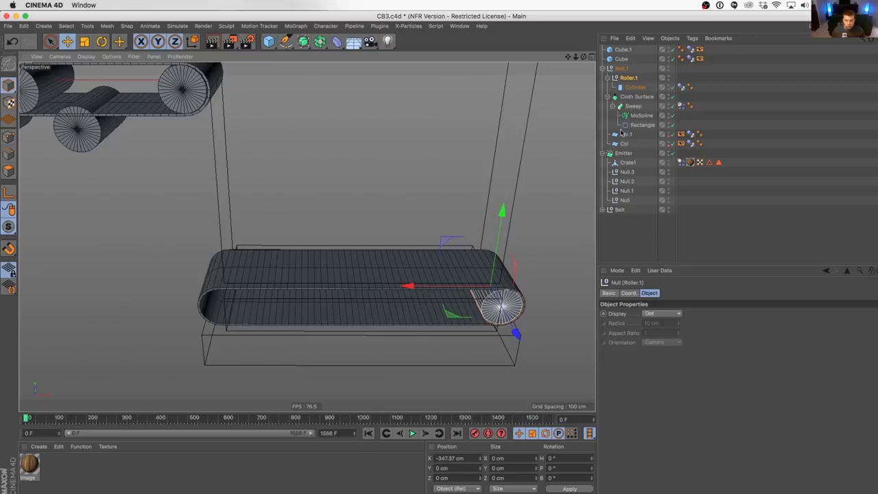
{"action": "left_click", "coordinate": [176, 26]}
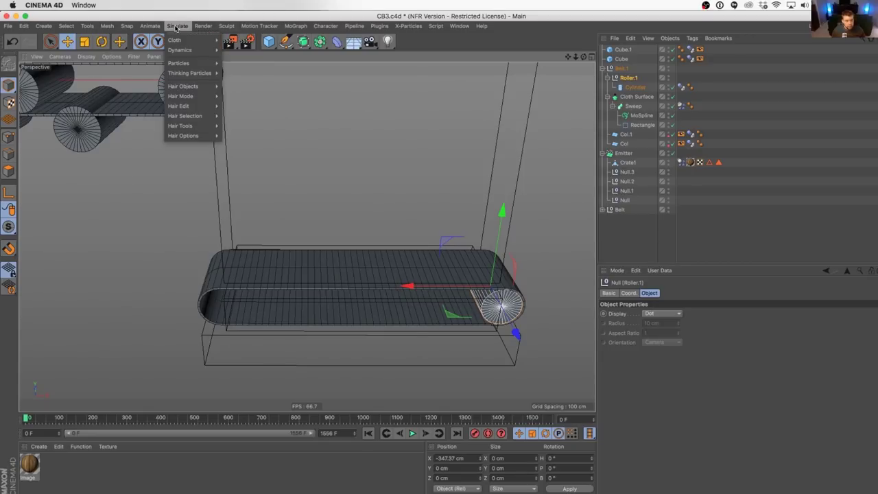
{"action": "mouse_move", "coordinate": [181, 52]}
{"action": "left_click", "coordinate": [241, 54]}
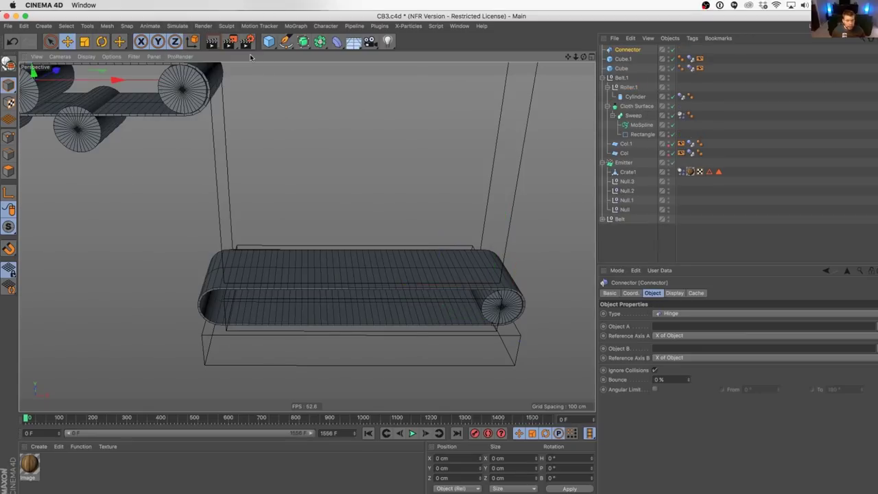
{"action": "left_click_drag", "start_coordinate": [620, 54], "coordinate": [698, 137]}
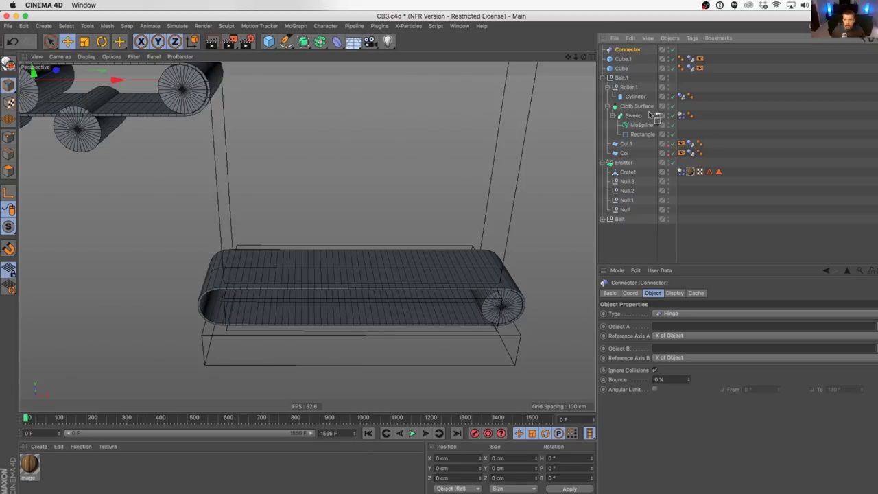
{"action": "left_click_drag", "start_coordinate": [637, 98], "coordinate": [636, 98]}
{"action": "left_click", "coordinate": [473, 458]}
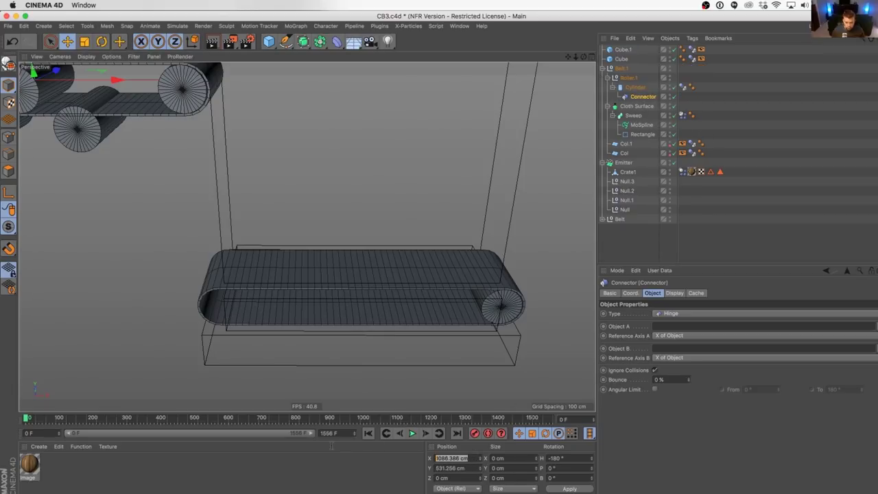
{"action": "type", "text": "0"}
{"action": "key", "text": "Return"}
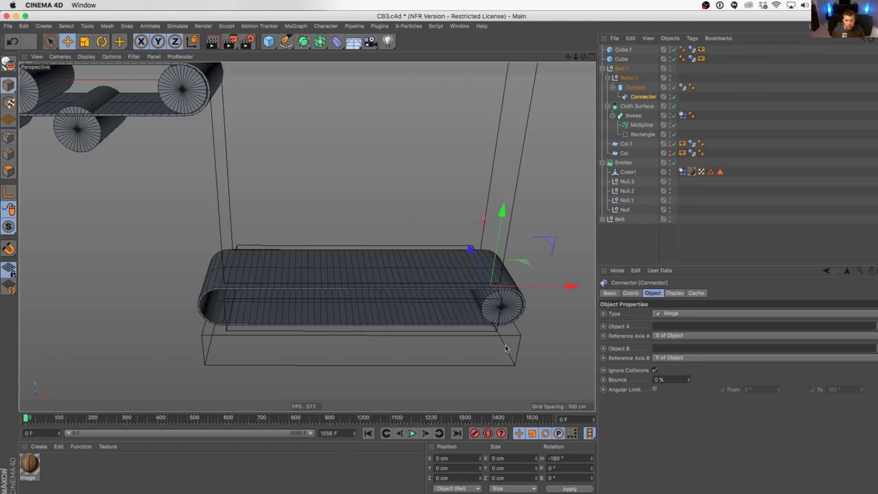
- Try moving the Connector along its X axis away from the roller, and undo the move
{"action": "left_click_drag", "start_coordinate": [499, 324], "coordinate": [546, 299], "text": "alt"}
{"action": "left_click_drag", "start_coordinate": [439, 274], "coordinate": [302, 238], "text": "alt"}
{"action": "left_click_drag", "start_coordinate": [448, 313], "coordinate": [473, 309], "text": "alt"}
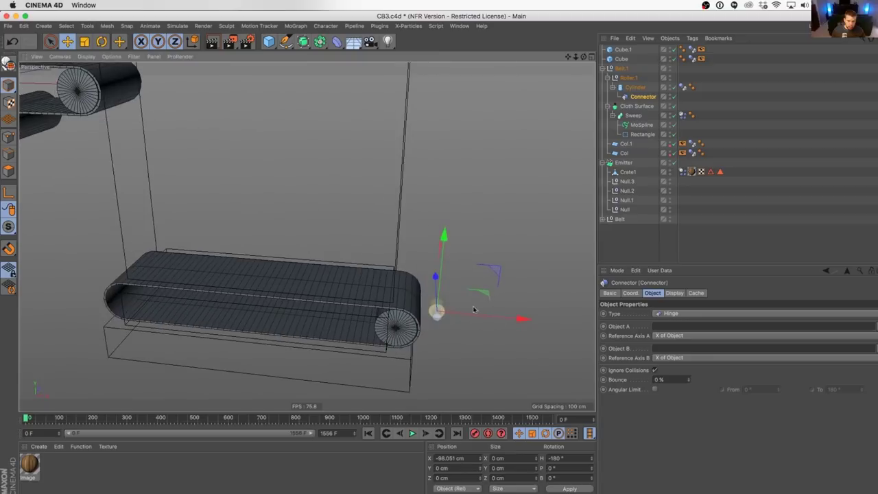
{"action": "key", "text": "super+z"}
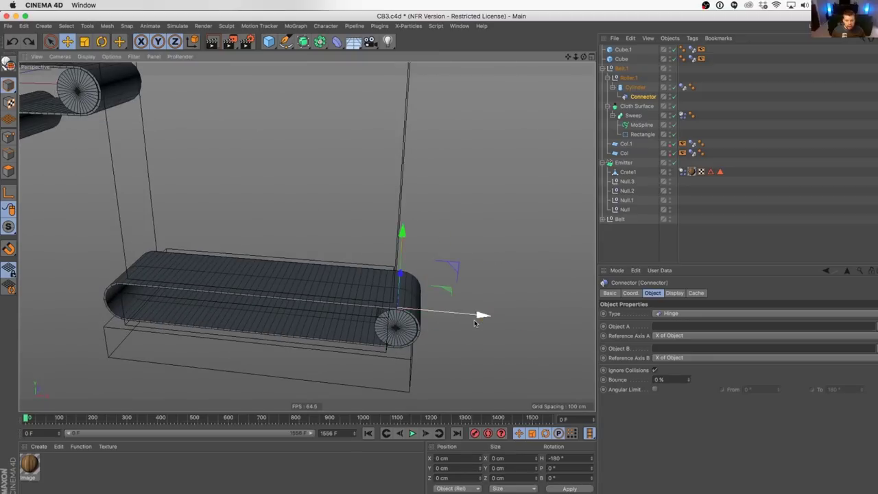
- Place the Connector directly under Roller.1 above the Cylinder, and assign the Cylinder as its Object A
{"action": "left_click_drag", "start_coordinate": [400, 331], "coordinate": [369, 315], "text": "alt"}
{"action": "left_click_drag", "start_coordinate": [646, 97], "coordinate": [666, 308]}
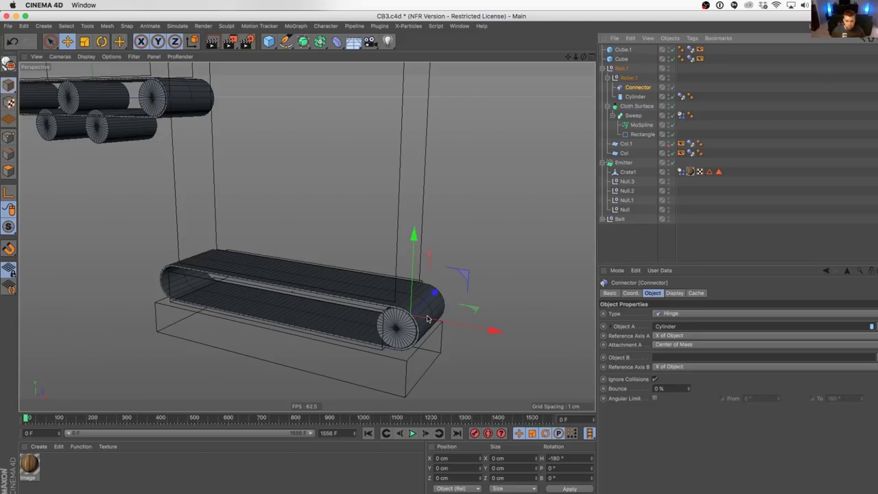
{"action": "left_click_drag", "start_coordinate": [427, 319], "coordinate": [429, 326], "text": "alt"}
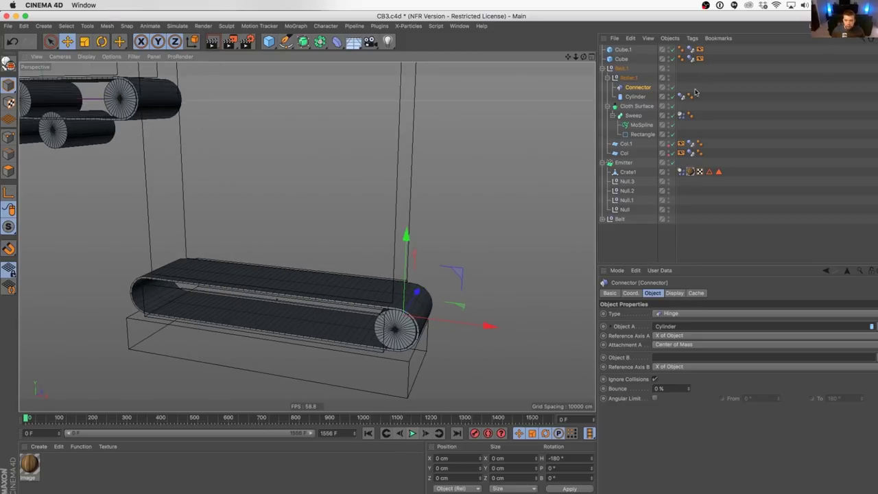
- Disable both cubes, test the playback of the lower belt and rewind to the start
{"action": "left_click", "coordinate": [669, 67]}
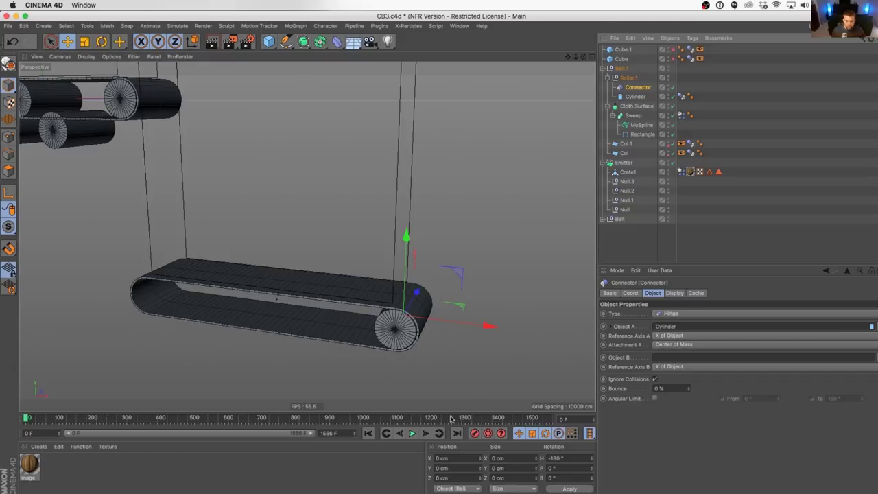
{"action": "left_click", "coordinate": [412, 434]}
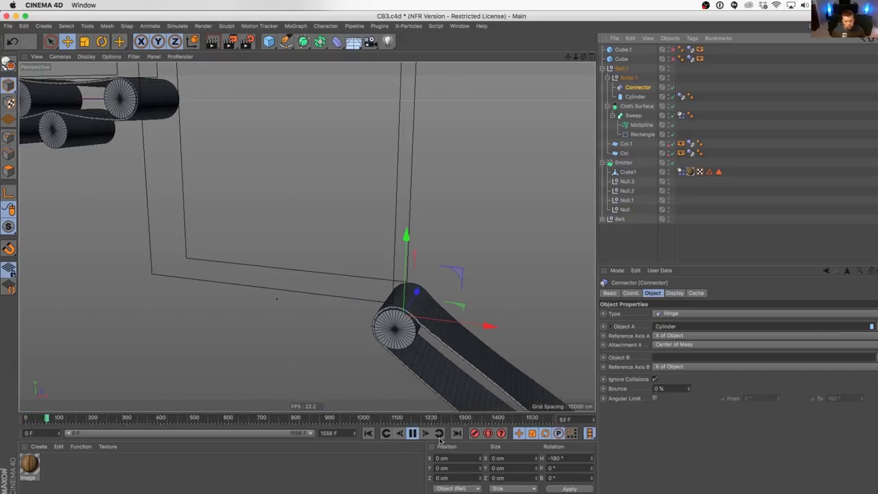
{"action": "left_click", "coordinate": [370, 436]}
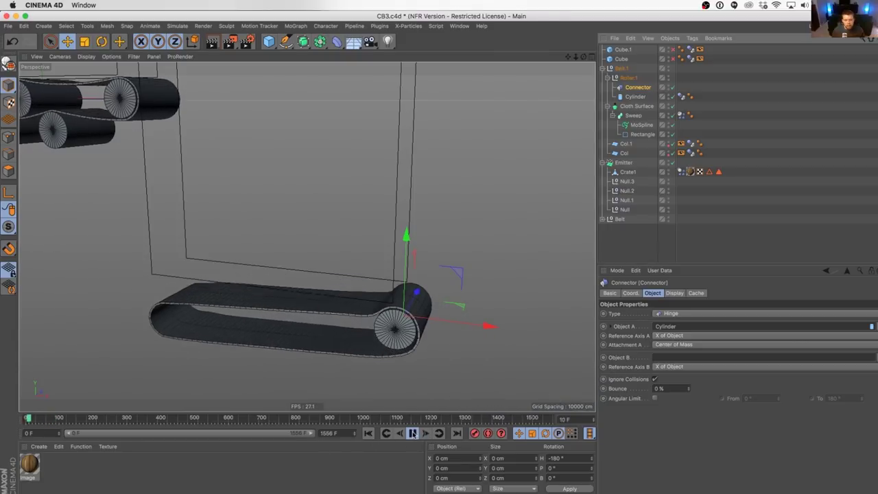
{"action": "left_click", "coordinate": [370, 436]}
{"action": "left_click", "coordinate": [368, 434]}
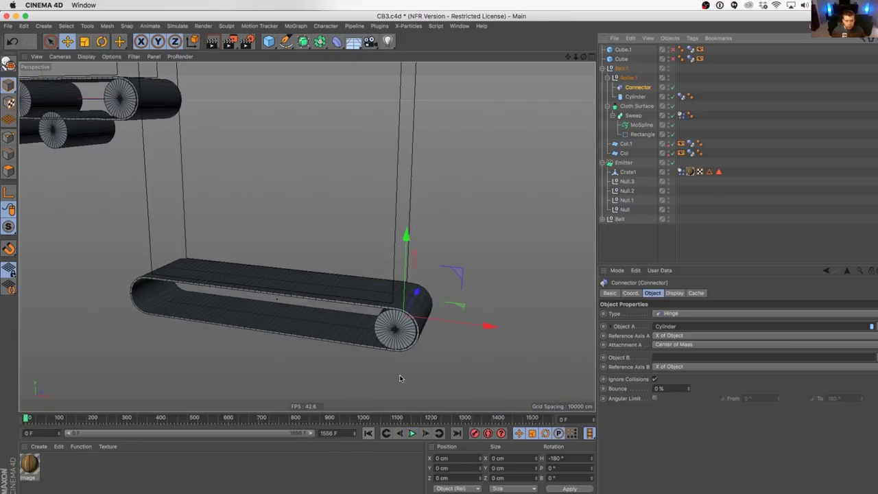
- Set Dynamic to On in the Dynamics Body tag of Roller.1's Cylinder
{"action": "left_click", "coordinate": [680, 97]}
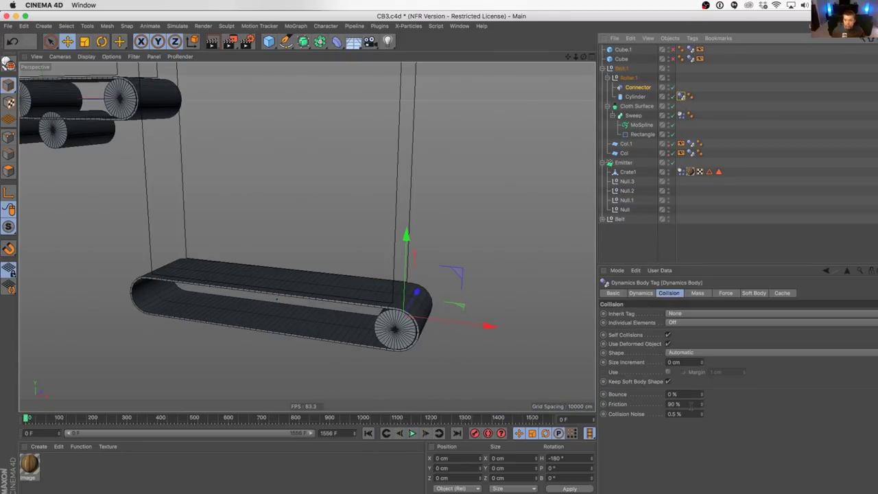
{"action": "left_click", "coordinate": [641, 293]}
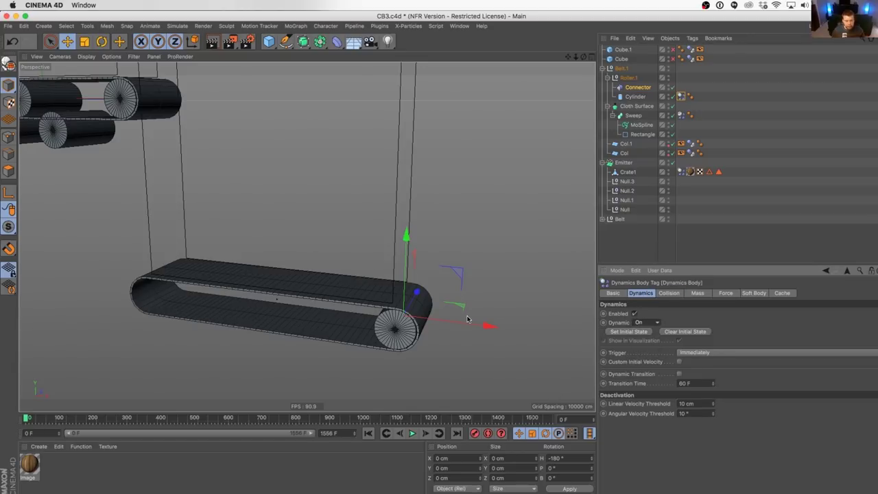
- Select Roller.1's Connector, test the lower belt's playback with the dynamic roller, and rewind to the start
{"action": "left_click", "coordinate": [635, 88]}
{"action": "left_click", "coordinate": [413, 433]}
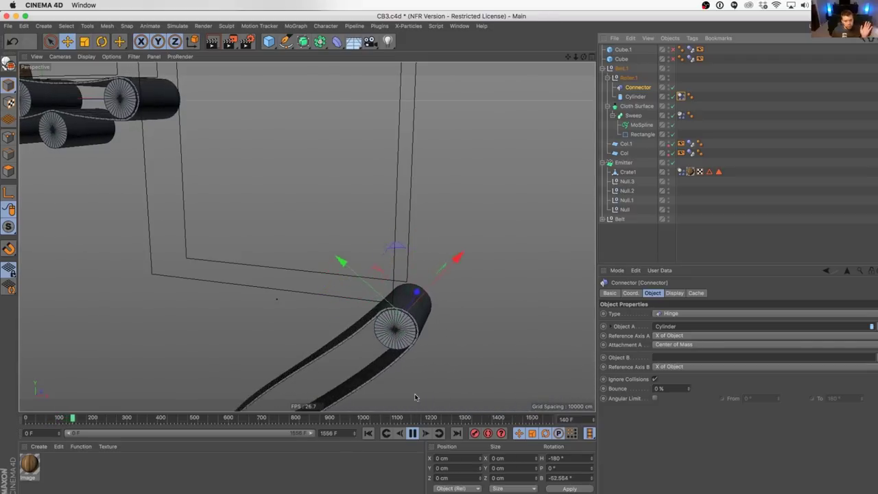
{"action": "left_click", "coordinate": [369, 433]}
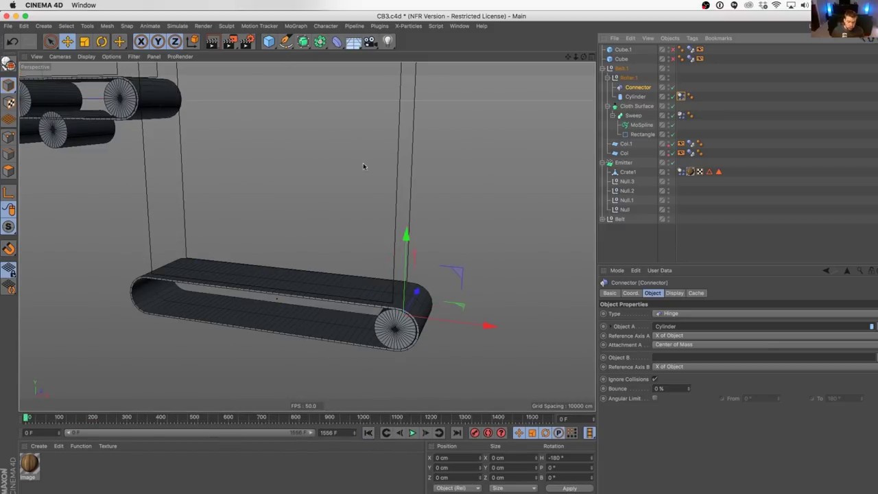
- Duplicate Roller.1 inside Belt.1, set one copy's X position to 347.37 cm, test the playback and rewind
{"action": "left_click", "coordinate": [628, 77]}
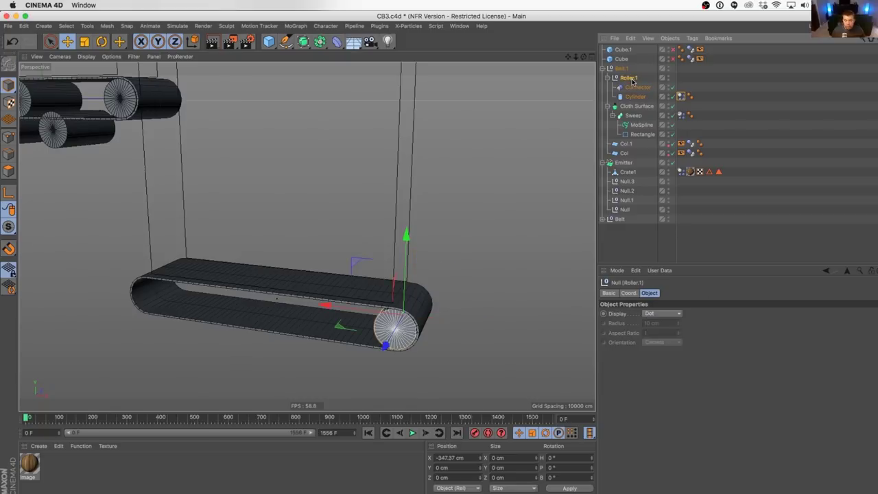
{"action": "left_click_drag", "start_coordinate": [630, 78], "coordinate": [624, 50], "text": "ctrl"}
{"action": "left_click_drag", "start_coordinate": [629, 114], "coordinate": [629, 109]}
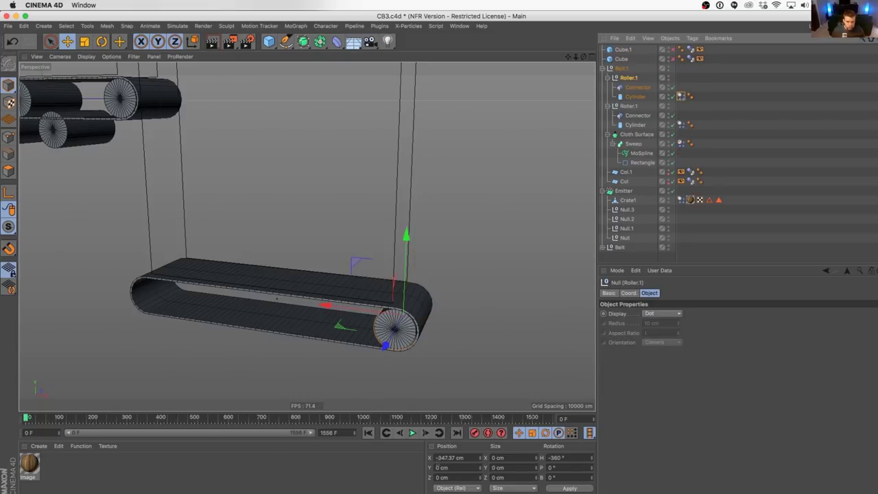
{"action": "key", "text": "BackSpace"}
{"action": "key", "text": "Return"}
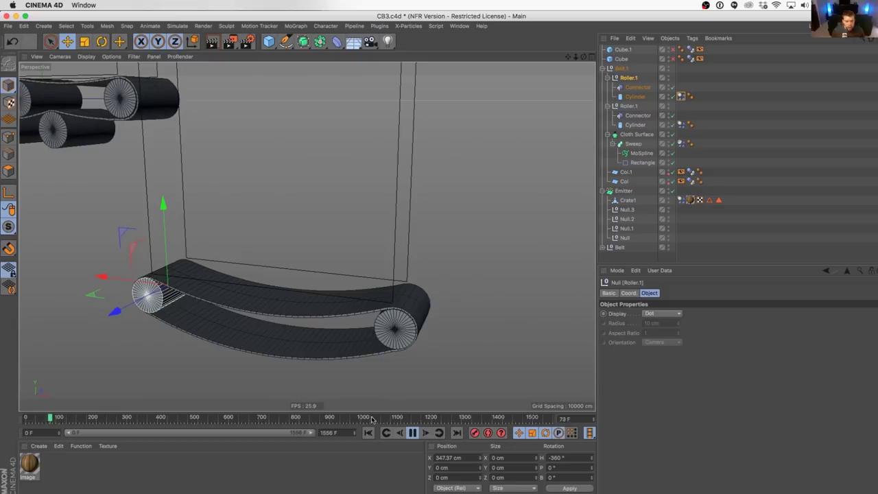
{"action": "left_click", "coordinate": [410, 433]}
{"action": "left_click", "coordinate": [368, 433]}
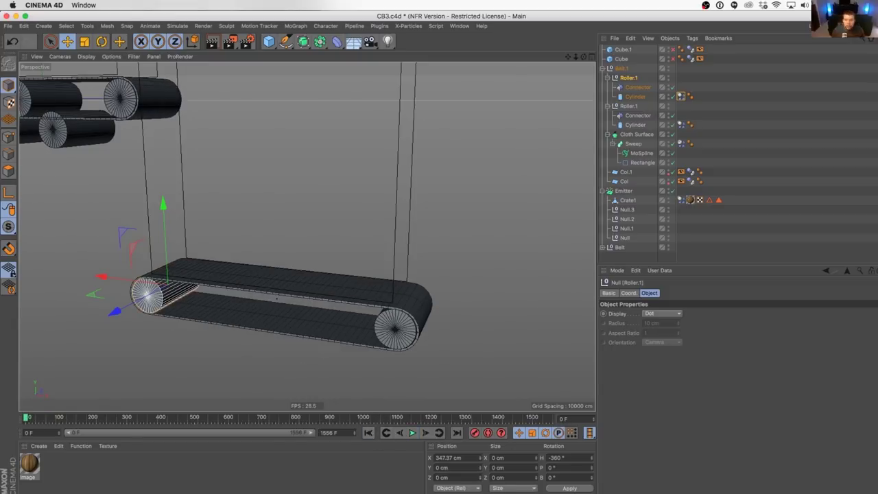
- Add a dynamics Motor, nest it under the Connector of the first Roller.1, and zero its position
{"action": "left_click", "coordinate": [641, 98]}
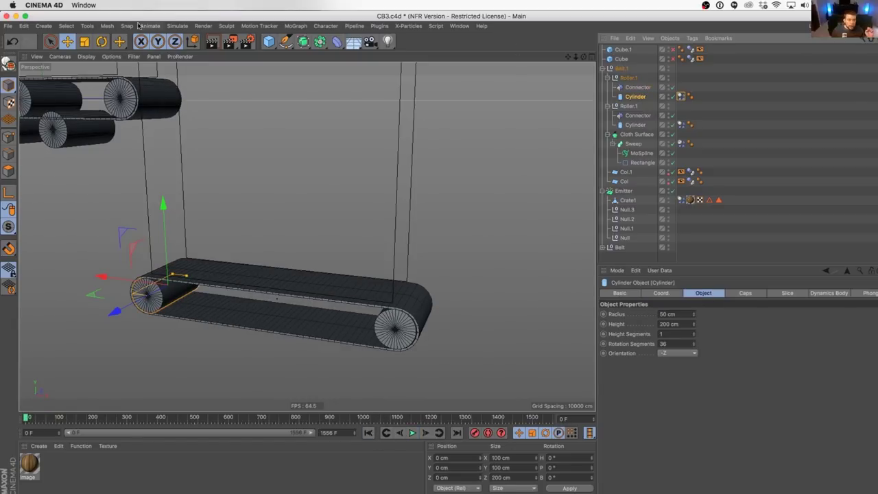
{"action": "left_click", "coordinate": [177, 25]}
{"action": "mouse_move", "coordinate": [188, 52]}
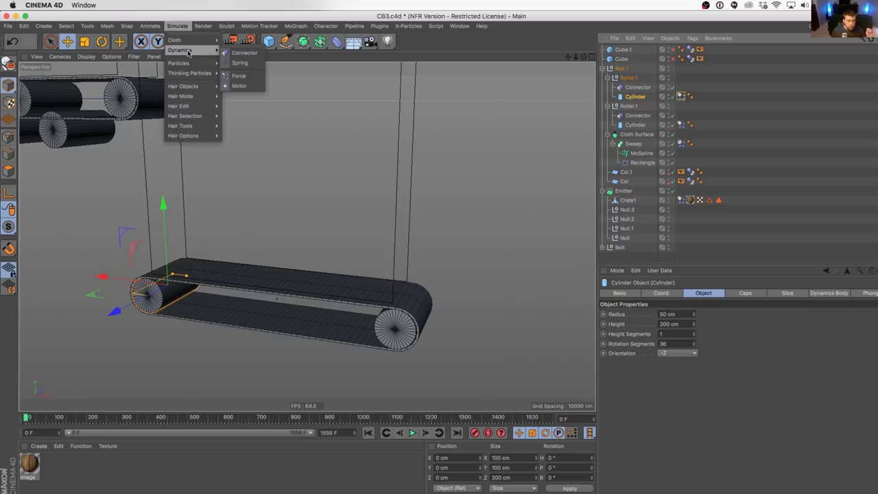
{"action": "left_click", "coordinate": [242, 86]}
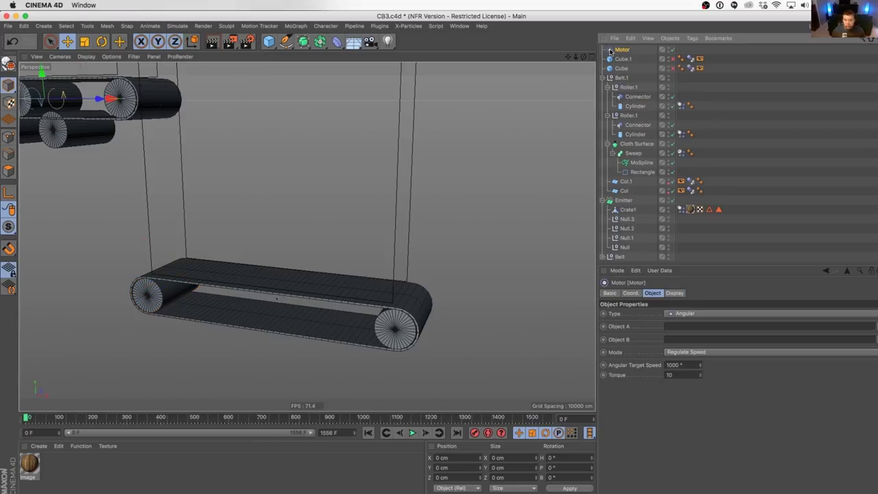
{"action": "left_click_drag", "start_coordinate": [637, 99], "coordinate": [629, 97]}
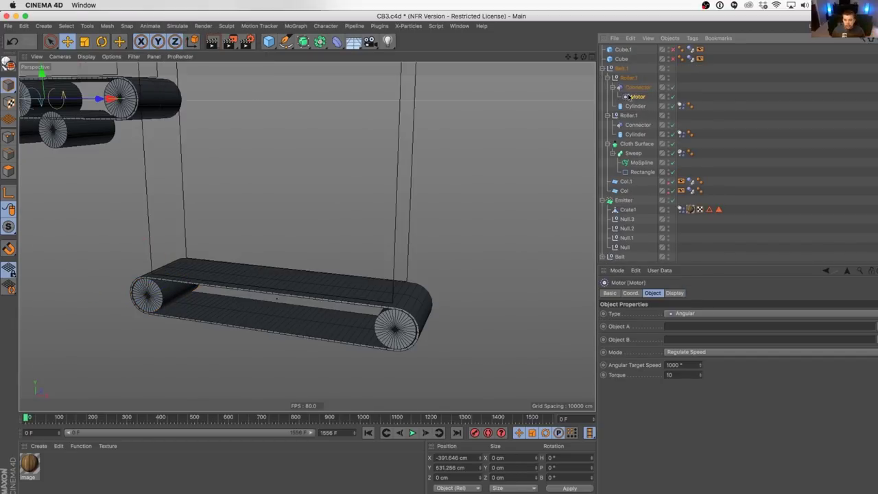
{"action": "left_click", "coordinate": [451, 457]}
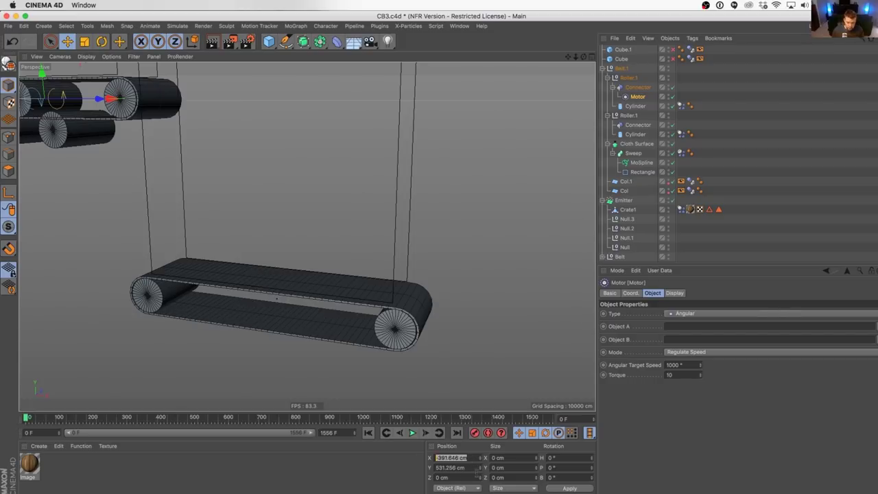
{"action": "type", "text": "0"}
{"action": "key", "text": "Return"}
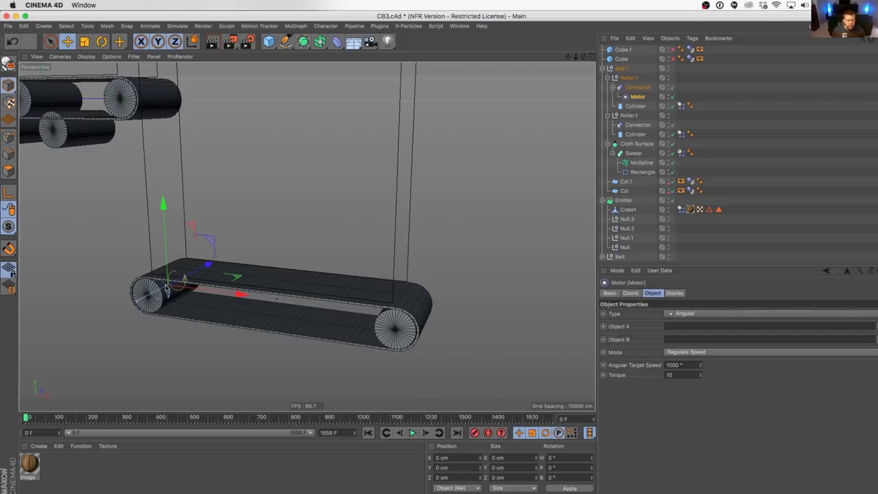
- Place the Motor directly under Roller.1 above the Connector, assign the Cylinder as its Object A, and start playback
{"action": "left_click_drag", "start_coordinate": [638, 97], "coordinate": [632, 87]}
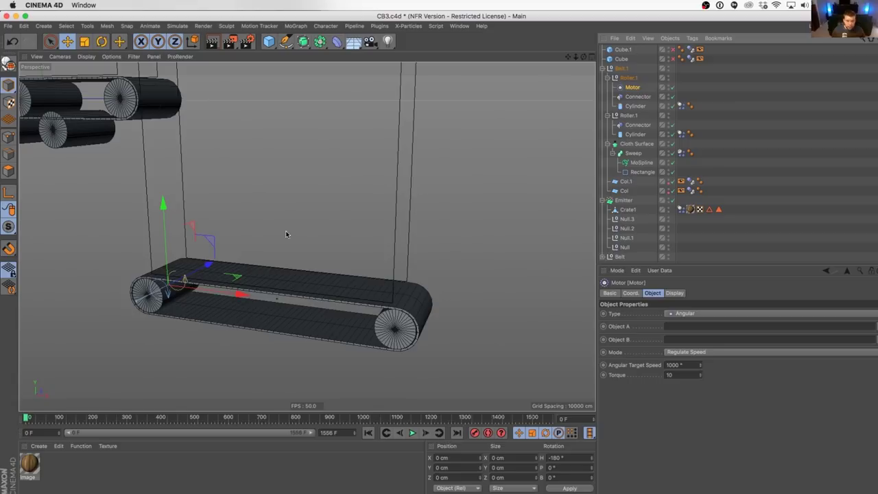
{"action": "left_click_drag", "start_coordinate": [199, 284], "coordinate": [215, 287], "text": "alt"}
{"action": "middle_click_drag", "start_coordinate": [189, 293], "coordinate": [260, 299], "text": "alt"}
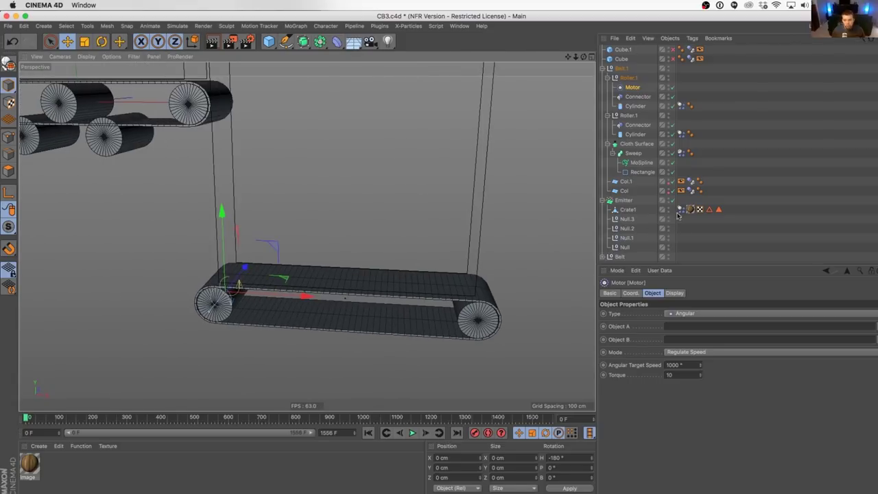
{"action": "left_click_drag", "start_coordinate": [642, 110], "coordinate": [679, 327]}
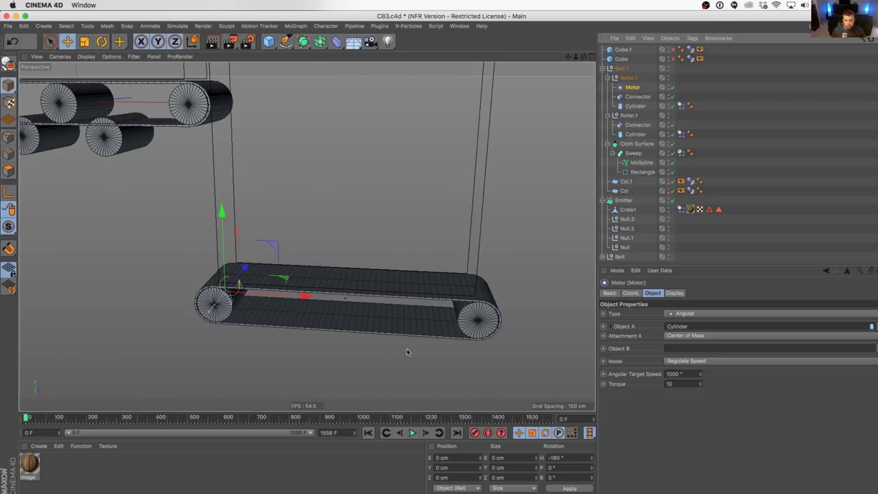
{"action": "left_click", "coordinate": [413, 433]}
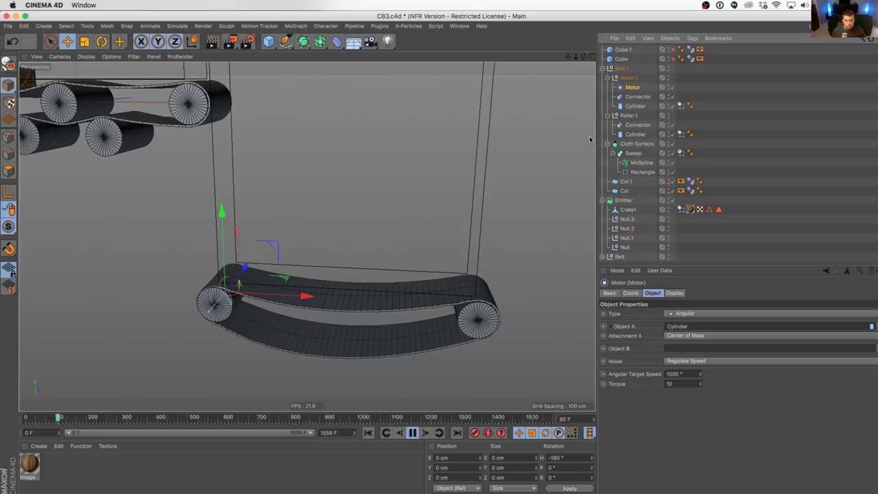
- Set the Motor's Torque to 1000 and its Angular Target Speed to 100° while the simulation plays
{"action": "left_click_drag", "start_coordinate": [681, 95], "coordinate": [678, 137]}
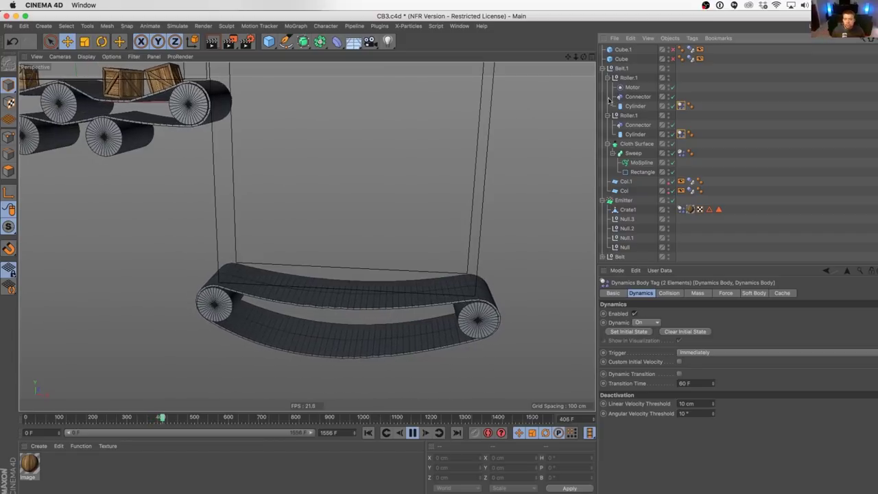
{"action": "left_click", "coordinate": [633, 95]}
{"action": "left_click", "coordinate": [631, 88]}
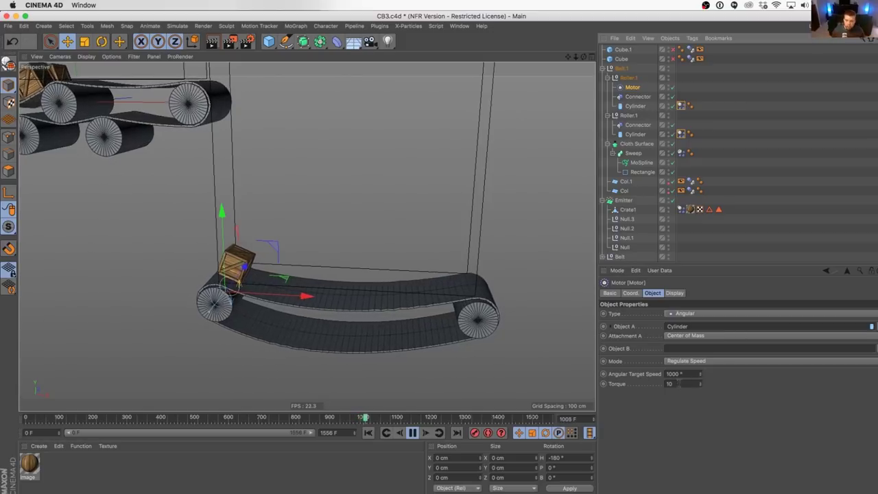
{"action": "left_click", "coordinate": [671, 383]}
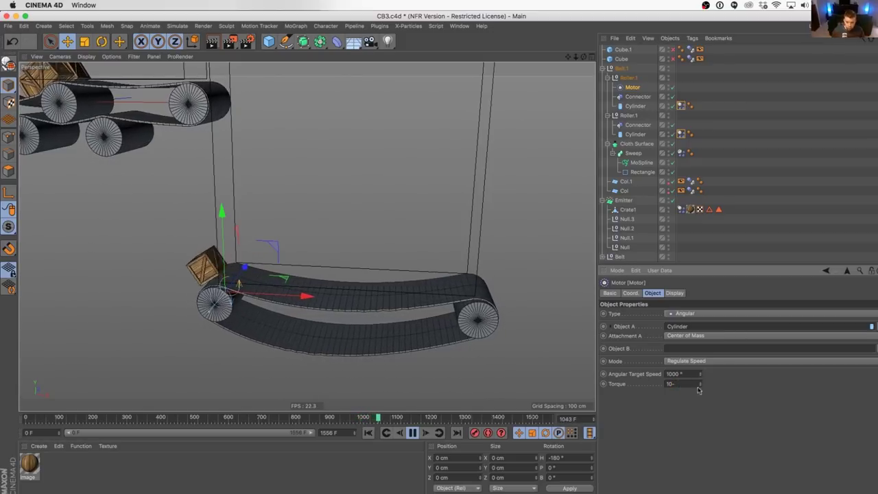
{"action": "type", "text": "0"}
{"action": "key", "text": "Return"}
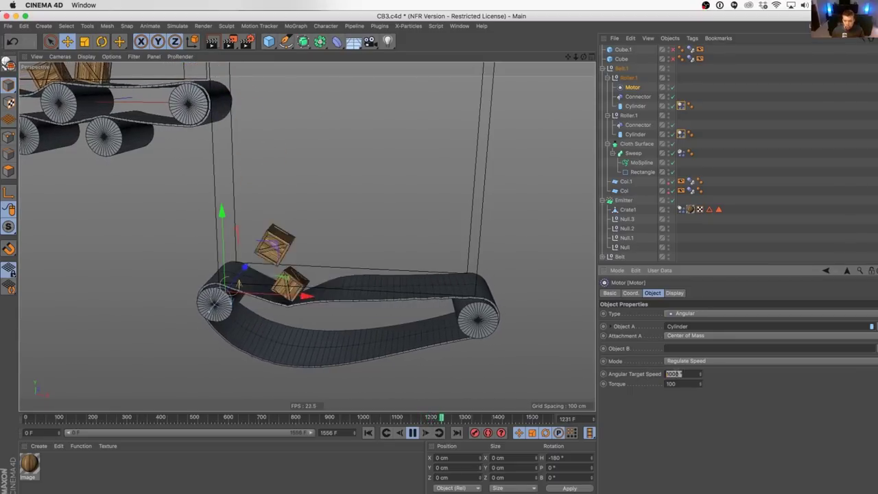
{"action": "key", "text": "BackSpace"}
{"action": "key", "text": "Return"}
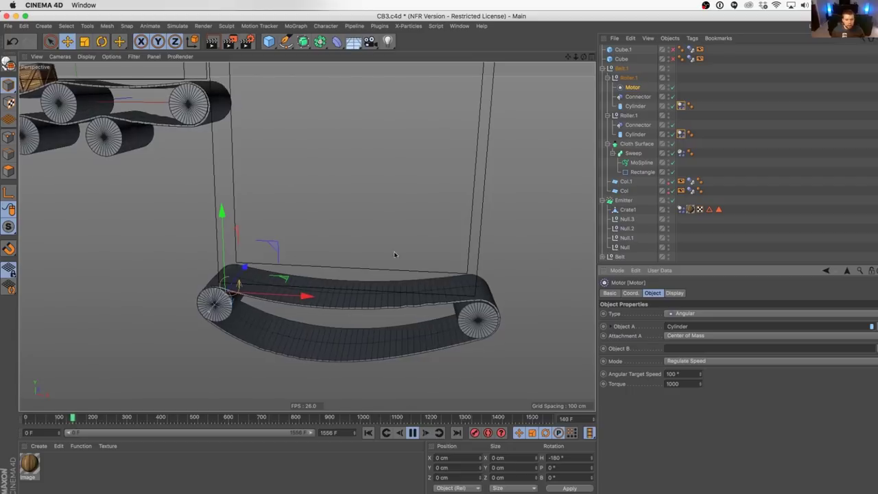
- Try a soft body Rest Length of 75% in the Sweep's Dynamics Body tag, and undo the change
{"action": "left_click", "coordinate": [680, 153]}
{"action": "left_click", "coordinate": [752, 293]}
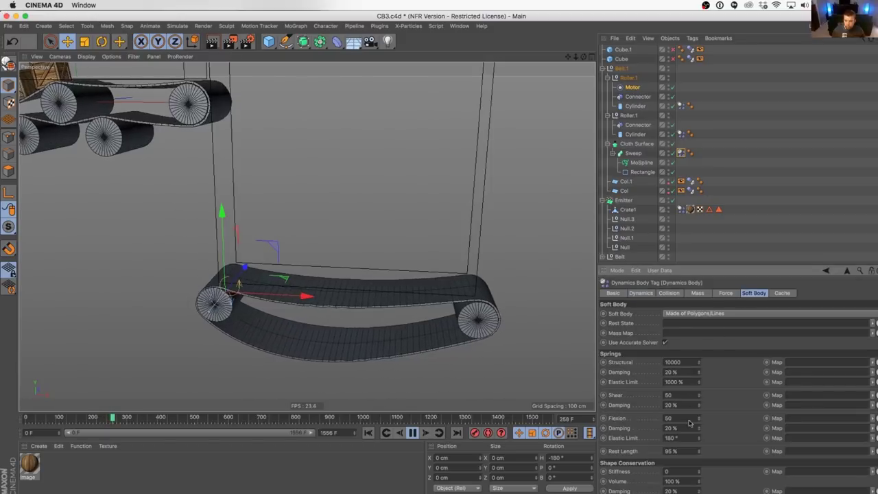
{"action": "type", "text": "75"}
{"action": "key", "text": "Return"}
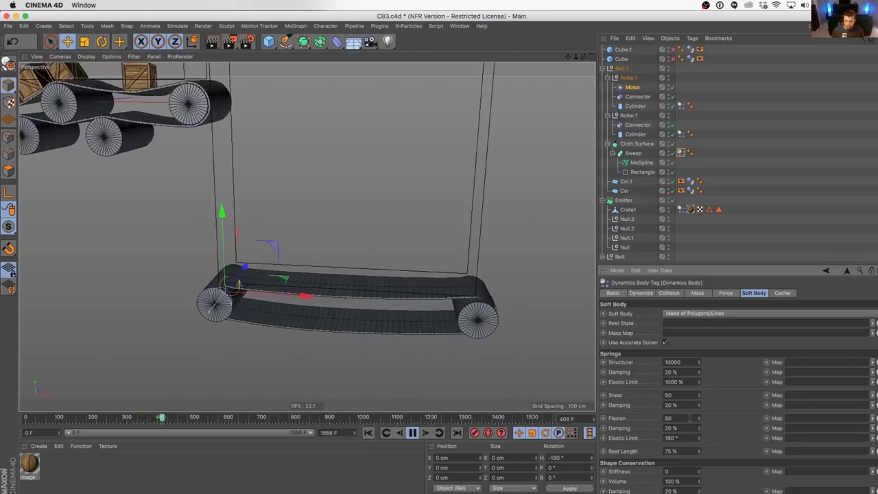
{"action": "key", "text": "super+z"}
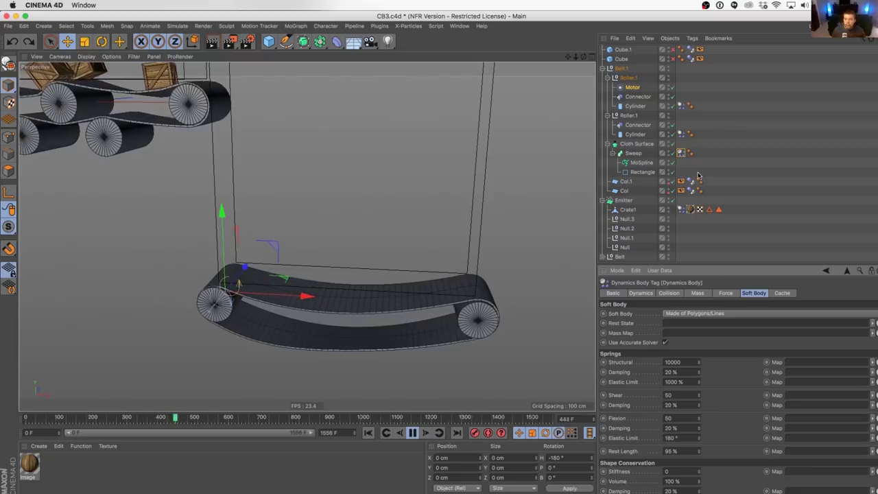
- Enable Cube and Cube.1 again, rewind the timeline, and briefly test the playback
{"action": "left_click_drag", "start_coordinate": [673, 59], "coordinate": [678, 43]}
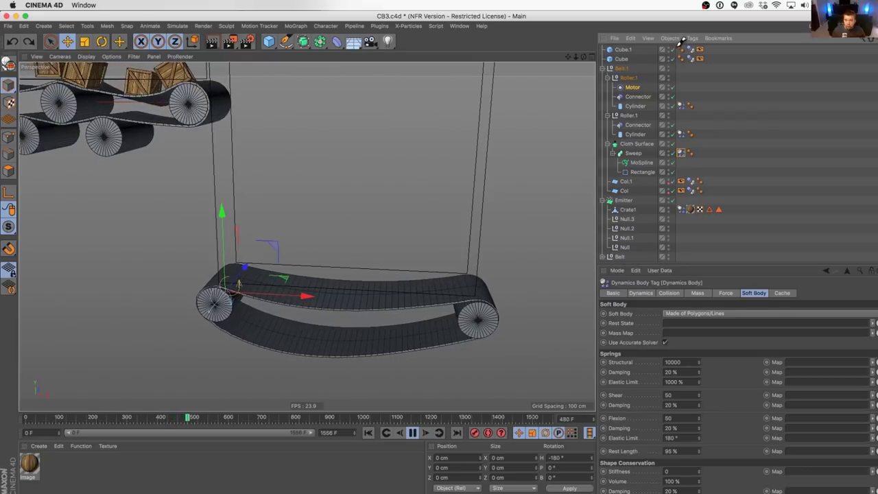
{"action": "left_click", "coordinate": [412, 433]}
{"action": "left_click", "coordinate": [368, 432]}
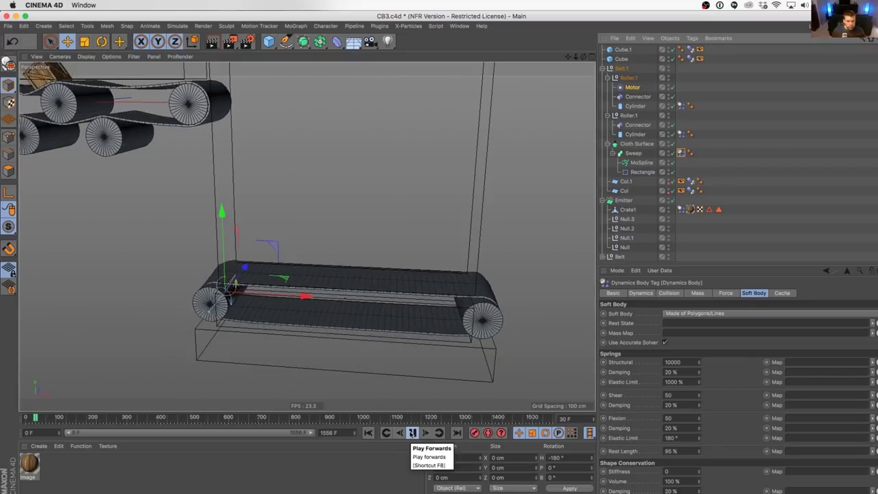
{"action": "left_click", "coordinate": [413, 432]}
- Shorten the Cube inside the lower belt along X to clear both rollers, and move Cube and Cube.1 into Belt.1
{"action": "left_click_drag", "start_coordinate": [302, 288], "coordinate": [516, 246], "text": "alt"}
{"action": "left_click", "coordinate": [263, 302]}
{"action": "scroll", "coordinate": [536, 236], "scroll_direction": "down", "scroll_amount": 2}
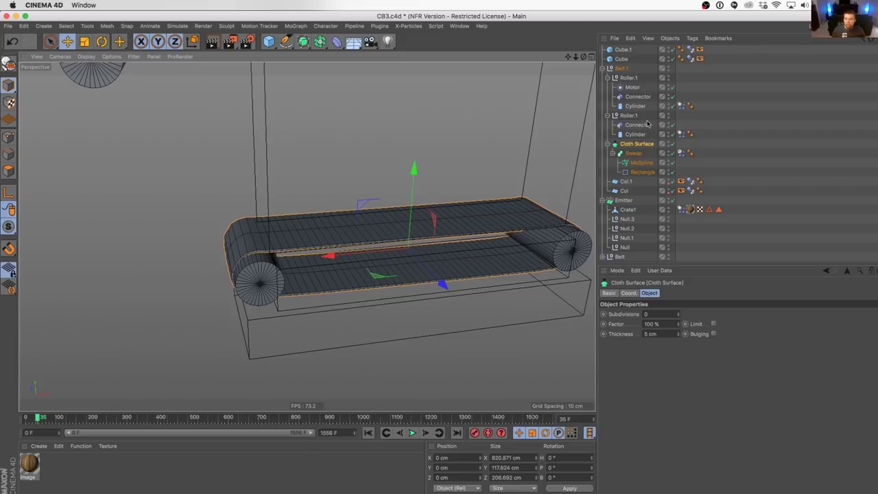
{"action": "left_click", "coordinate": [622, 50]}
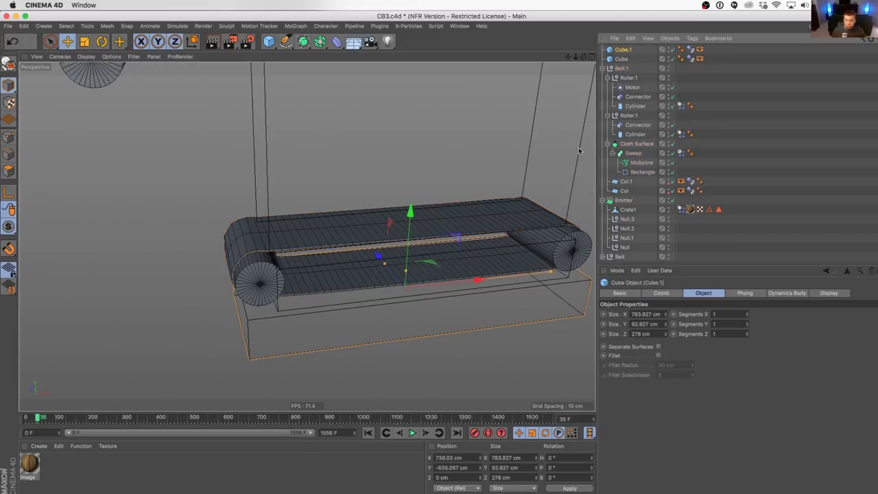
{"action": "left_click", "coordinate": [625, 60]}
{"action": "mouse_move", "coordinate": [535, 237]}
{"action": "left_mouse_down"}
{"action": "mouse_move", "coordinate": [489, 230]}
{"action": "mouse_move", "coordinate": [506, 212]}
{"action": "mouse_move", "coordinate": [496, 214]}
{"action": "mouse_move", "coordinate": [529, 246]}
{"action": "left_mouse_up"}
{"action": "left_click_drag", "start_coordinate": [620, 60], "coordinate": [622, 44]}
{"action": "left_click", "coordinate": [623, 59], "text": "shift"}
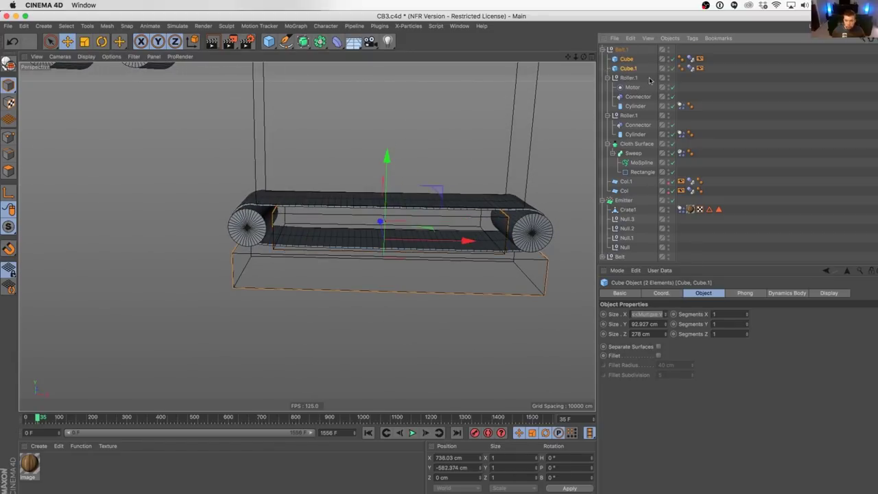
- Play the simulation and examine from several angles how the crates land on and travel along the lower belt
{"action": "left_click", "coordinate": [447, 324]}
{"action": "left_click", "coordinate": [414, 432]}
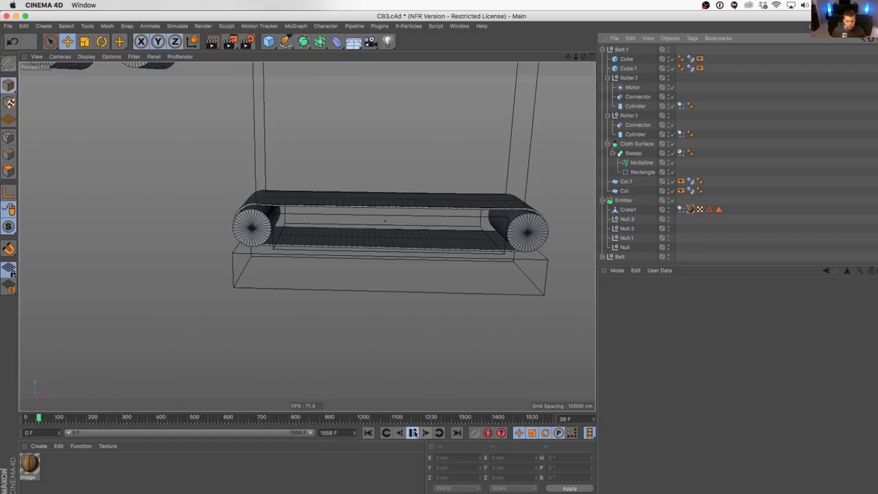
{"action": "left_click_drag", "start_coordinate": [468, 229], "coordinate": [512, 258], "text": "alt"}
{"action": "right_click_drag", "start_coordinate": [453, 209], "coordinate": [405, 225], "text": "alt"}
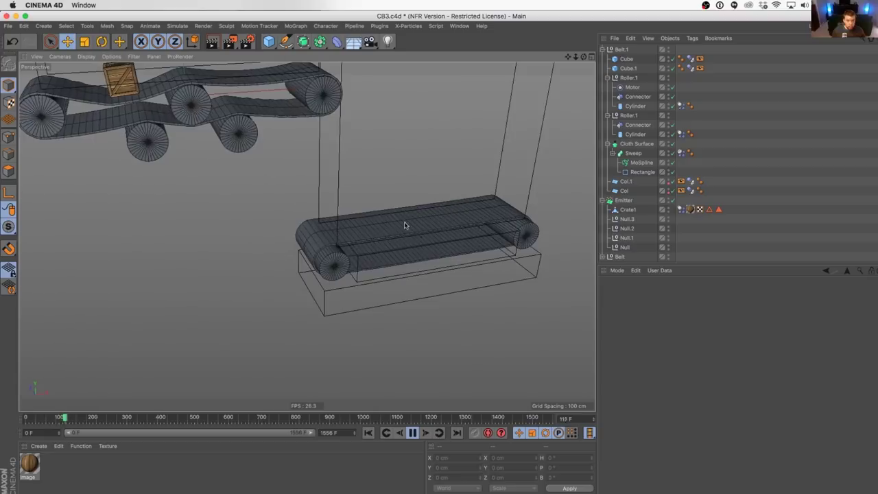
{"action": "middle_click_drag", "start_coordinate": [405, 226], "coordinate": [371, 234], "text": "alt"}
{"action": "middle_click_drag", "start_coordinate": [137, 120], "coordinate": [136, 130], "text": "alt"}
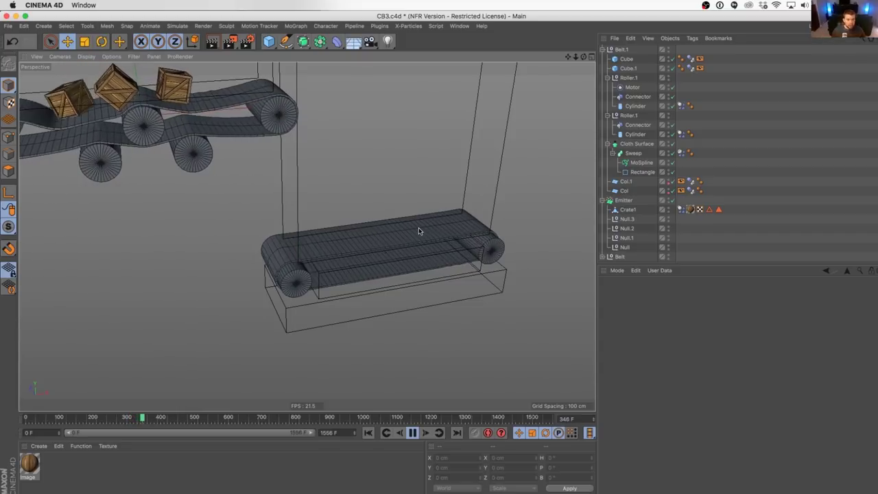
{"action": "left_click_drag", "start_coordinate": [419, 230], "coordinate": [357, 243], "text": "alt"}
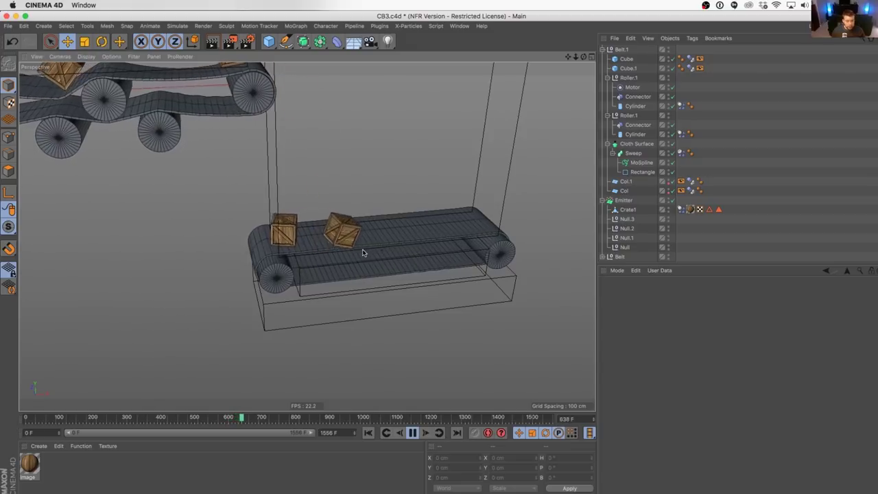
{"action": "left_click_drag", "start_coordinate": [364, 99], "coordinate": [340, 195], "text": "alt"}
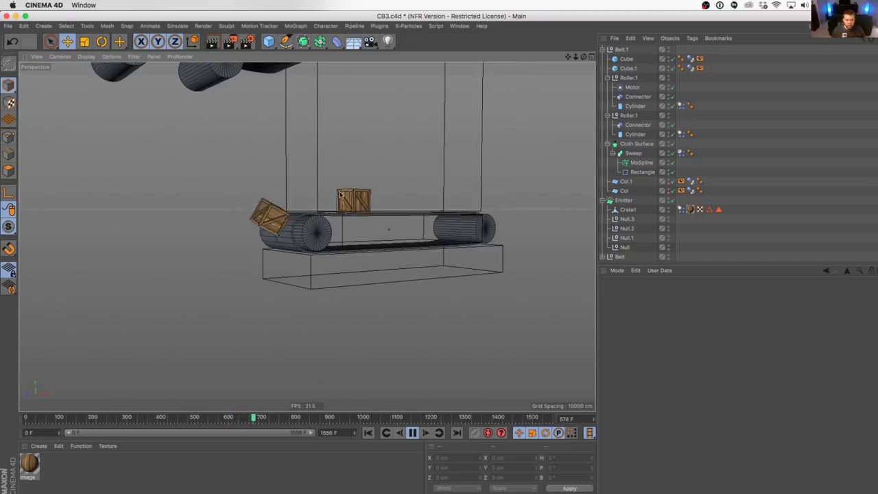
{"action": "left_click_drag", "start_coordinate": [388, 133], "coordinate": [386, 260], "text": "alt"}
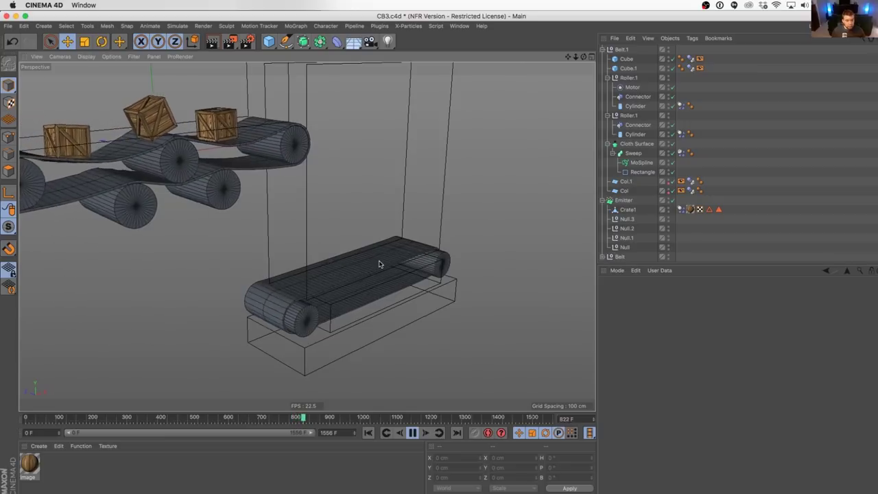
- Examine the crates travelling onto the lower belt from new angles, stop the playback, and rewind the timeline
{"action": "left_click_drag", "start_coordinate": [382, 261], "coordinate": [316, 237], "text": "alt"}
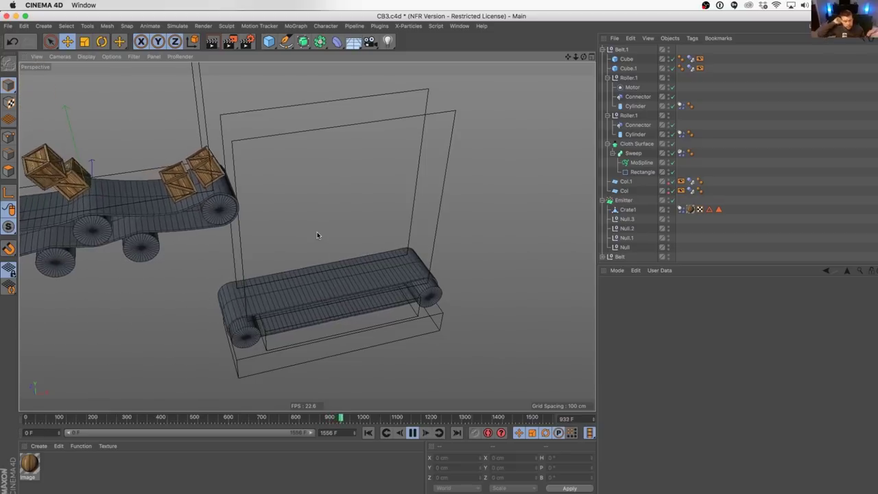
{"action": "left_click_drag", "start_coordinate": [317, 236], "coordinate": [299, 288], "text": "alt"}
{"action": "left_click", "coordinate": [412, 432]}
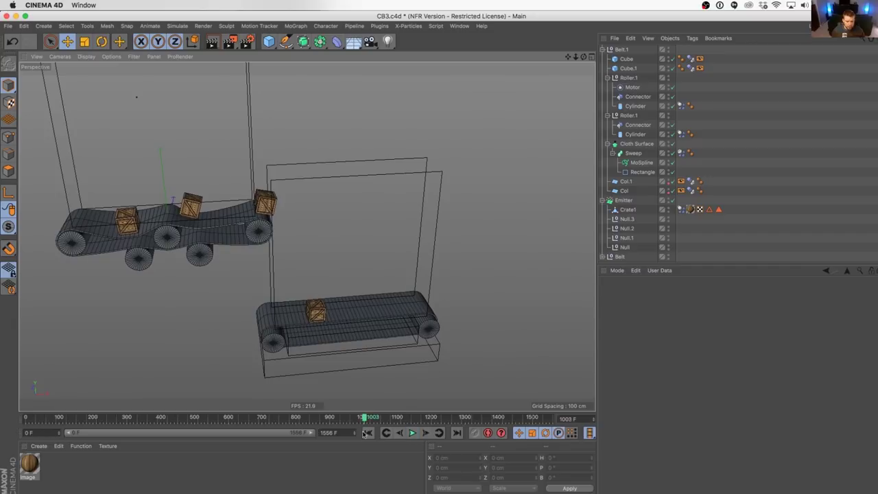
{"action": "left_click", "coordinate": [367, 432]}
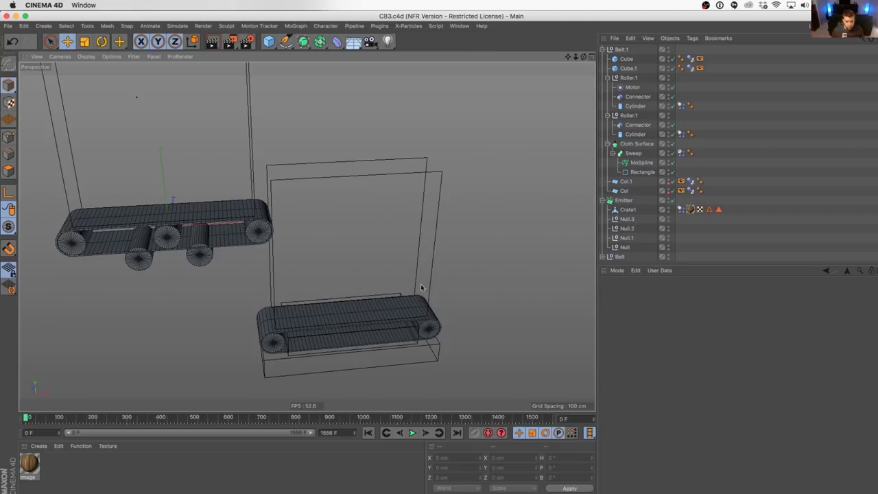
- Open the ConveyorBelt3.c4d project from the conveyor belt folder
{"action": "key", "text": "super+o"}
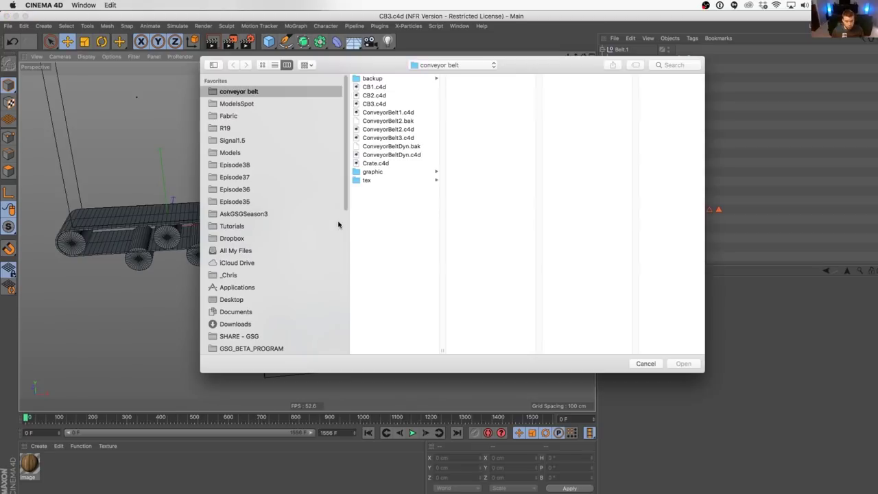
{"action": "left_click", "coordinate": [410, 138]}
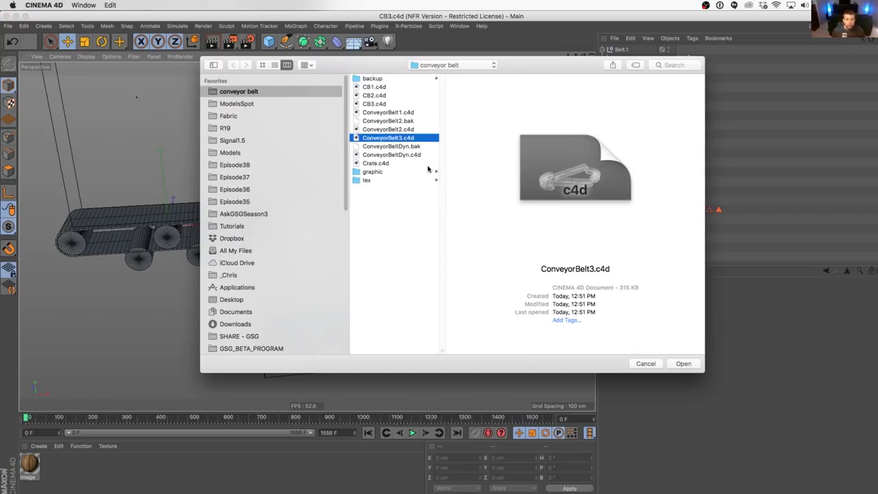
{"action": "left_click", "coordinate": [683, 363]}
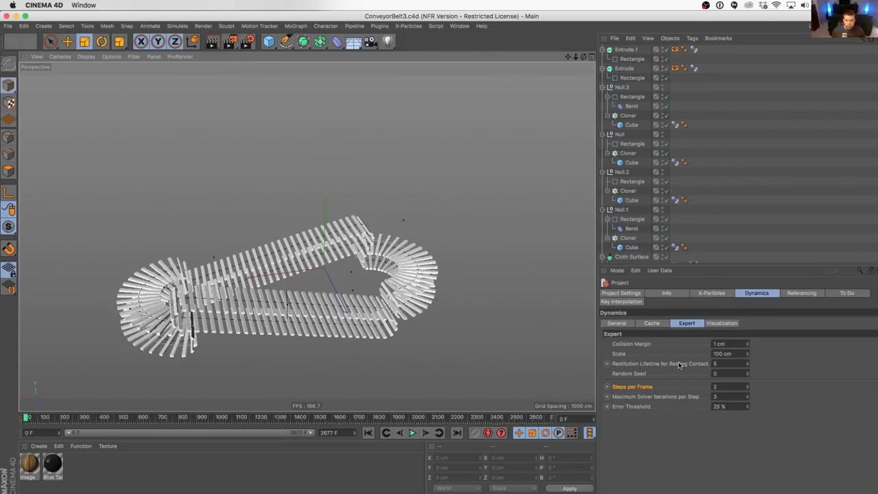
- Examine the looping slatted conveyor, including its curved end sections, from several angles and distances
{"action": "left_click_drag", "start_coordinate": [334, 328], "coordinate": [319, 283], "text": "alt"}
{"action": "scroll", "coordinate": [290, 309], "scroll_direction": "up", "scroll_amount": 5}
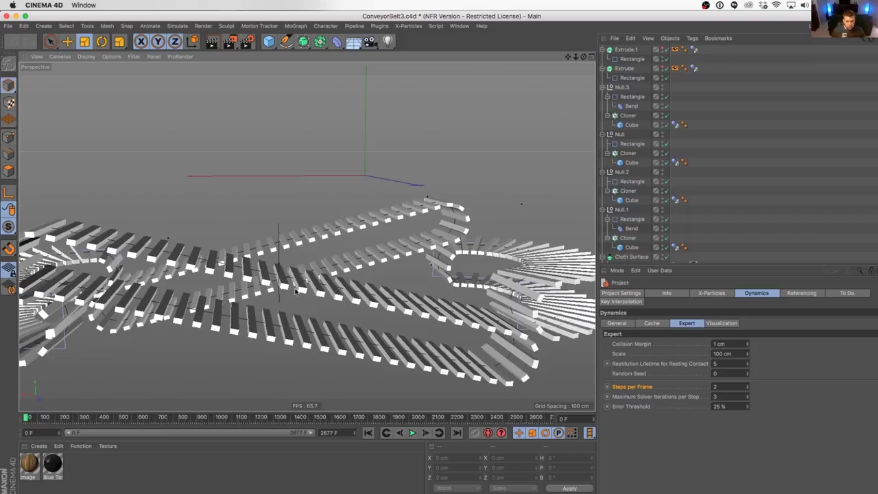
{"action": "left_click_drag", "start_coordinate": [362, 291], "coordinate": [289, 217], "text": "alt"}
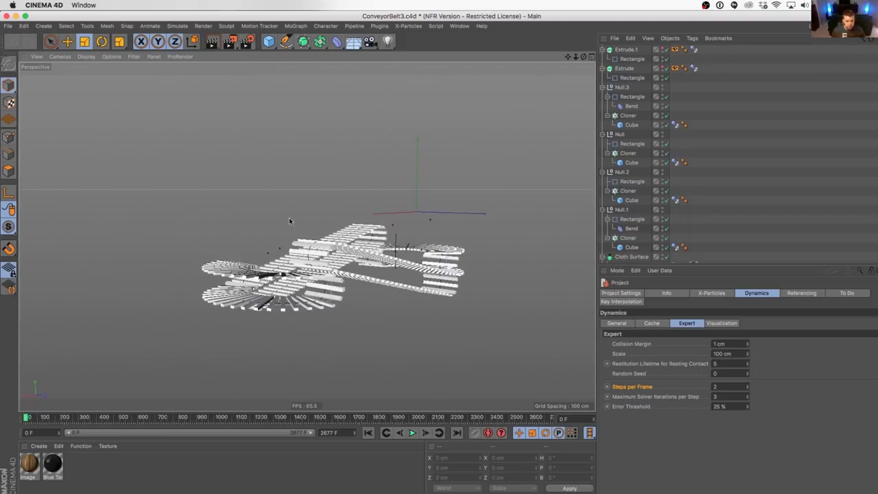
{"action": "left_click_drag", "start_coordinate": [329, 293], "coordinate": [304, 295], "text": "alt"}
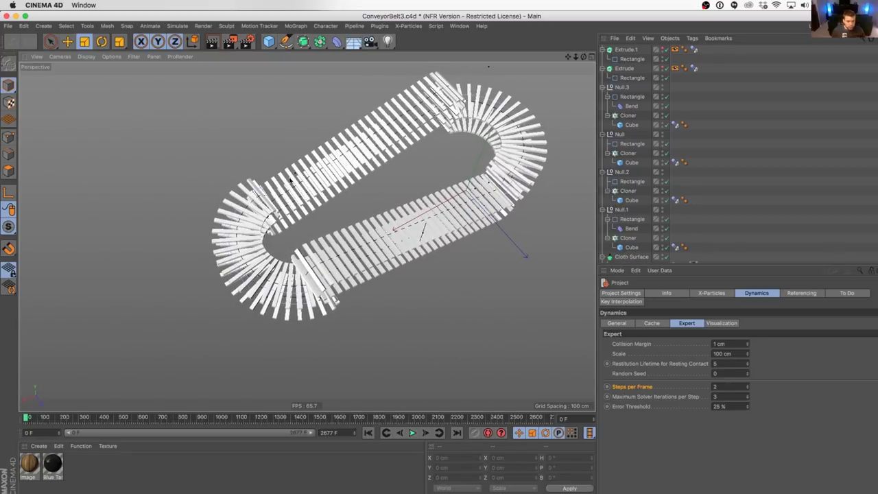
{"action": "left_click_drag", "start_coordinate": [484, 107], "coordinate": [474, 313], "text": "alt"}
{"action": "scroll", "coordinate": [491, 263], "scroll_direction": "up", "scroll_amount": 5}
{"action": "left_click_drag", "start_coordinate": [492, 262], "coordinate": [360, 243], "text": "alt"}
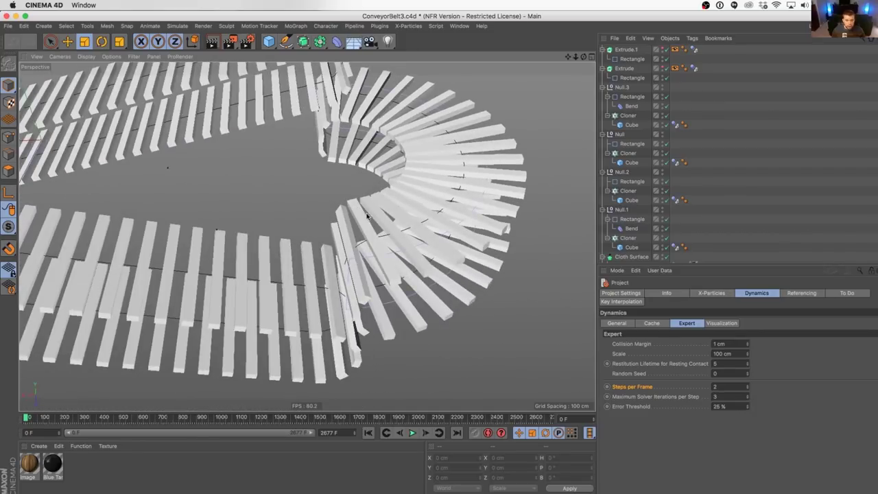
{"action": "scroll", "coordinate": [364, 219], "scroll_direction": "down", "scroll_amount": 4}
{"action": "middle_click_drag", "start_coordinate": [363, 219], "coordinate": [463, 252], "text": "alt"}
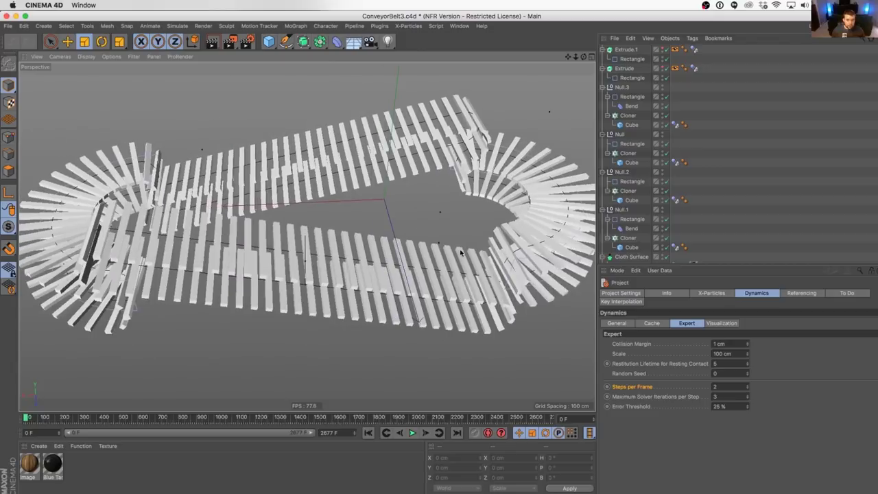
{"action": "scroll", "coordinate": [462, 251], "scroll_direction": "down", "scroll_amount": 2}
{"action": "left_click_drag", "start_coordinate": [462, 251], "coordinate": [463, 316], "text": "alt"}
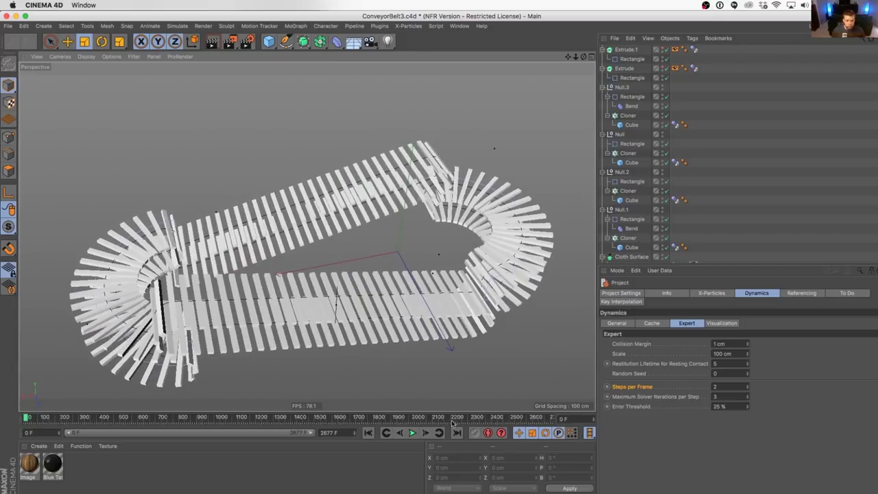
- Play the ConveyorBelt3 simulation and examine from several angles how the crates circulate around the slatted loop
{"action": "left_click", "coordinate": [412, 435]}
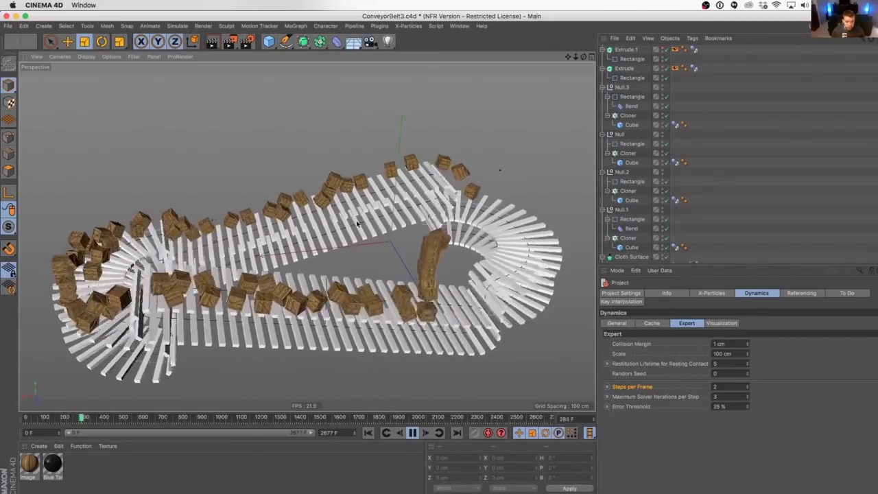
{"action": "left_click_drag", "start_coordinate": [510, 228], "coordinate": [473, 245], "text": "alt"}
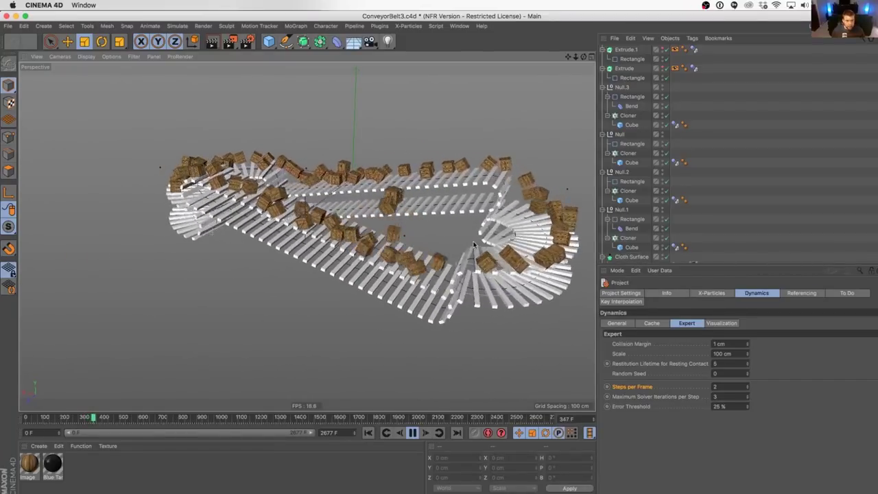
{"action": "left_click_drag", "start_coordinate": [384, 219], "coordinate": [361, 246], "text": "alt"}
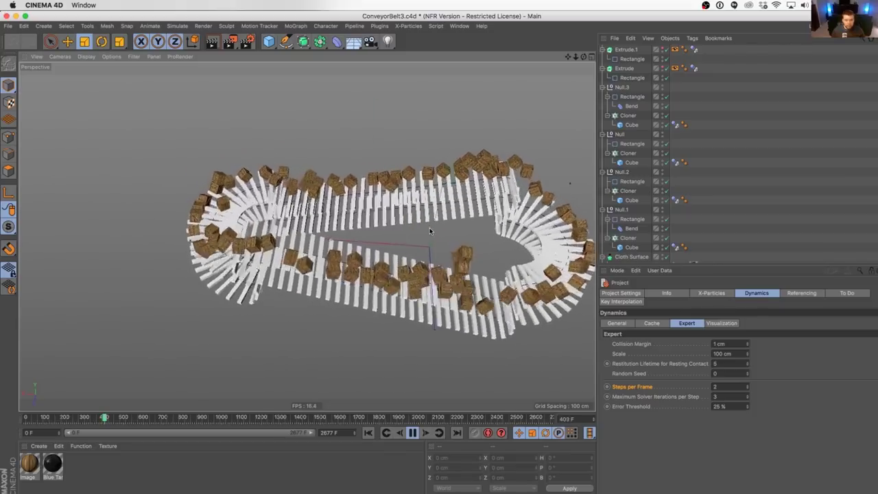
{"action": "left_click_drag", "start_coordinate": [434, 231], "coordinate": [406, 255], "text": "alt"}
{"action": "right_click_drag", "start_coordinate": [406, 255], "coordinate": [445, 231], "text": "alt"}
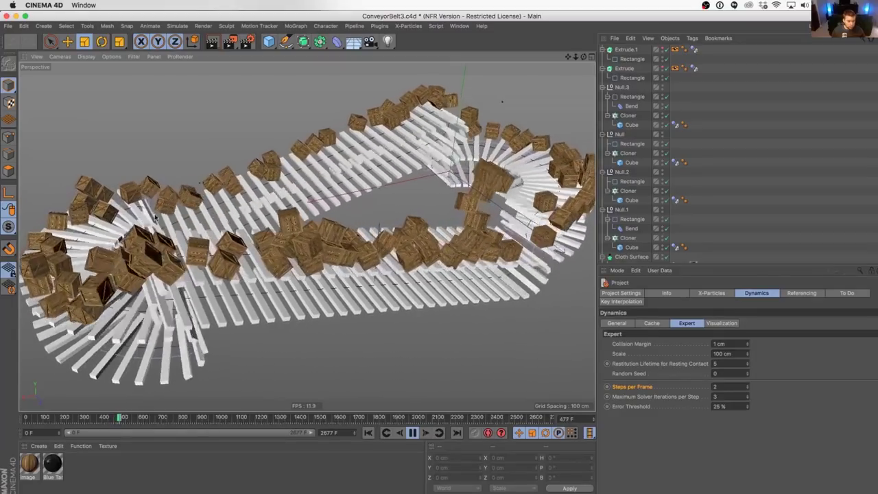
{"action": "left_click_drag", "start_coordinate": [118, 315], "coordinate": [302, 247], "text": "alt"}
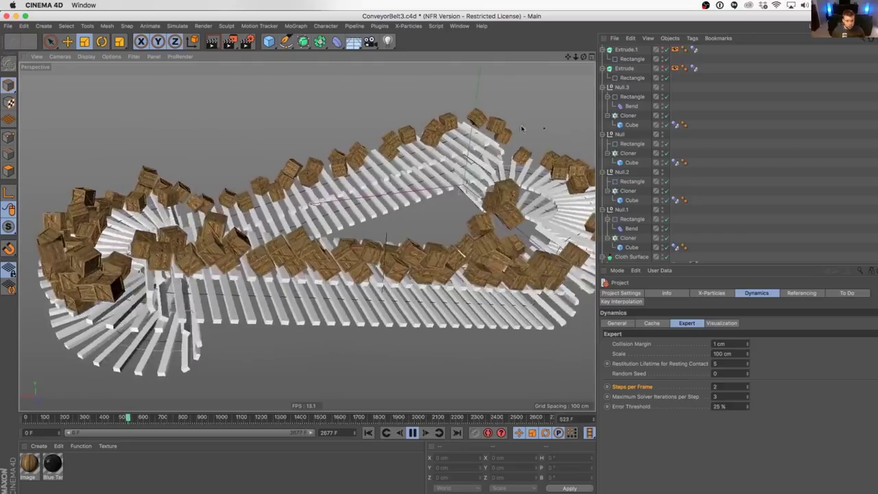
- Show the Extrude.1 and Extrude collision walls in the viewport to inspect them, hide both again, and rewind the timeline
{"action": "left_click_drag", "start_coordinate": [662, 49], "coordinate": [662, 67]}
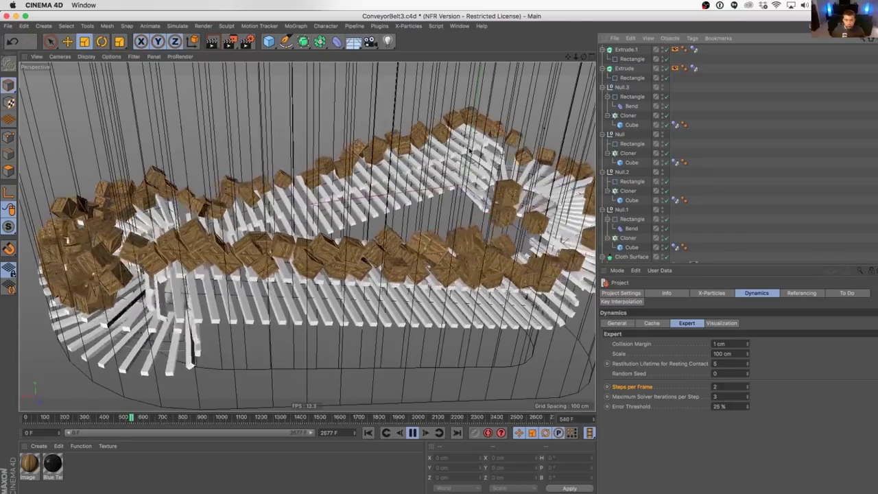
{"action": "right_click_drag", "start_coordinate": [484, 147], "coordinate": [422, 140], "text": "alt"}
{"action": "left_click_drag", "start_coordinate": [422, 141], "coordinate": [295, 157], "text": "alt"}
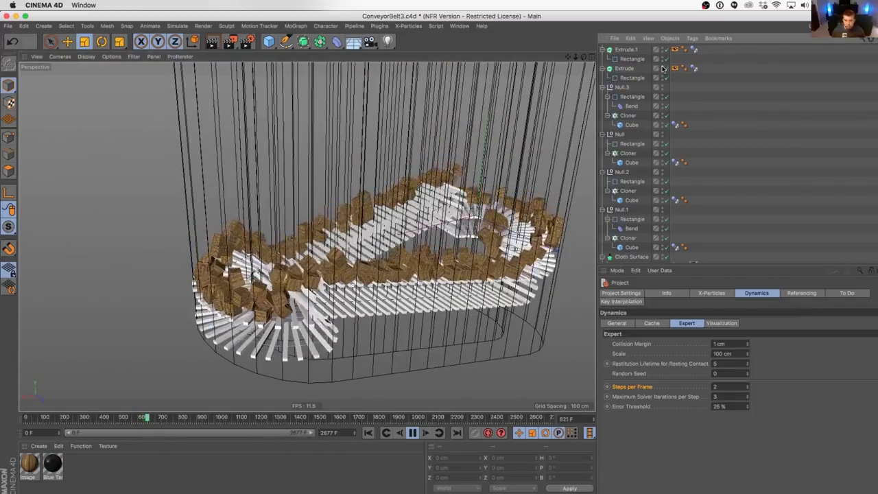
{"action": "left_click_drag", "start_coordinate": [663, 67], "coordinate": [663, 47]}
{"action": "left_click_drag", "start_coordinate": [418, 280], "coordinate": [382, 260], "text": "alt"}
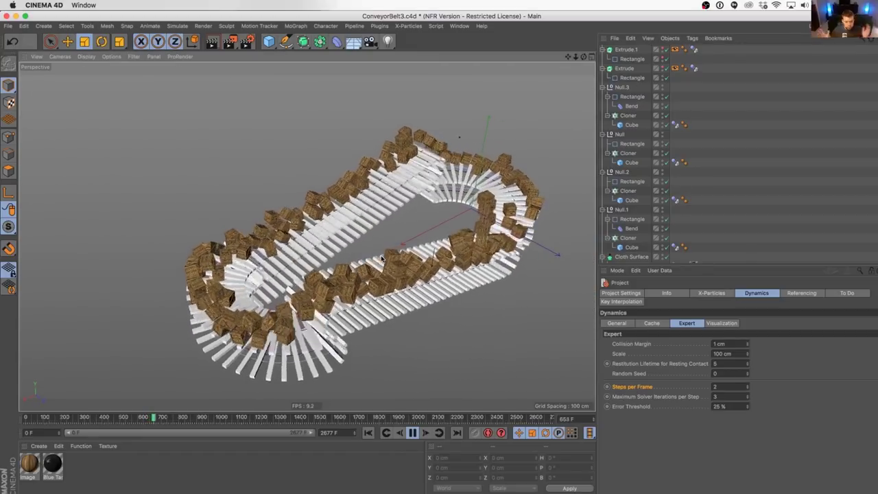
{"action": "left_click", "coordinate": [368, 432]}
- Switch to the open CB1.c4d project, activate Model mode, and clear the object selection
{"action": "left_click", "coordinate": [457, 27]}
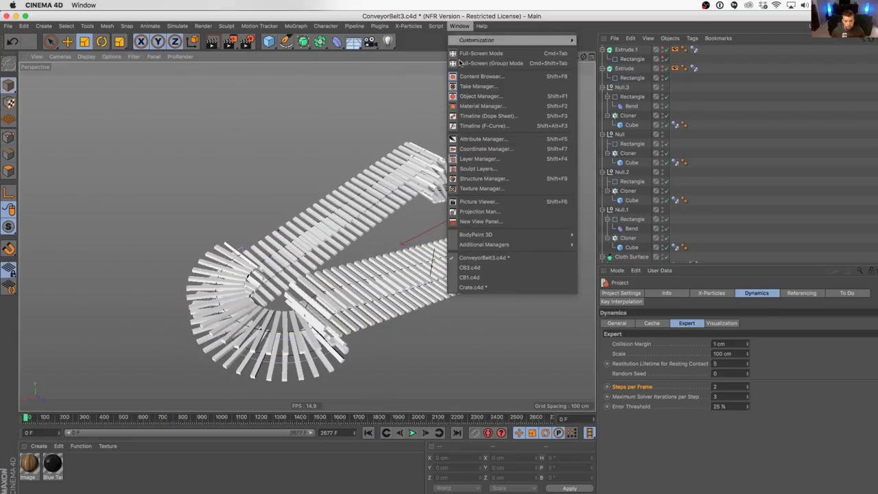
{"action": "left_click", "coordinate": [475, 277]}
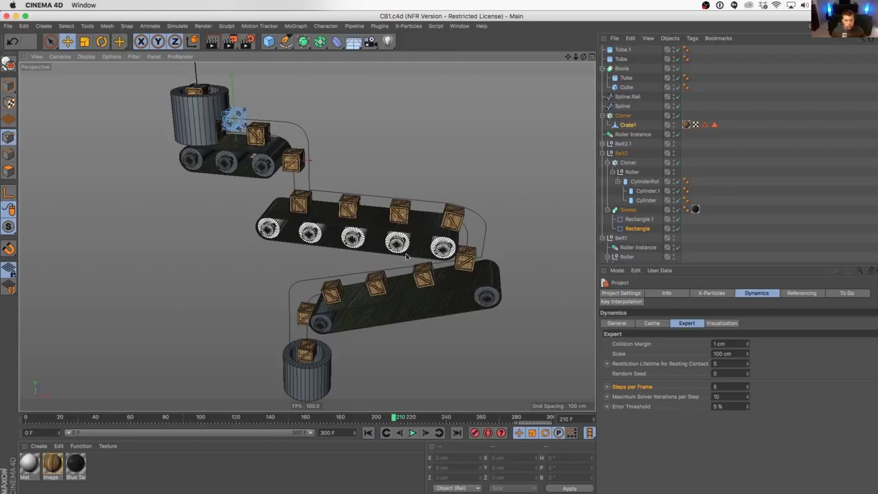
{"action": "left_click", "coordinate": [6, 83]}
{"action": "left_click", "coordinate": [41, 100]}
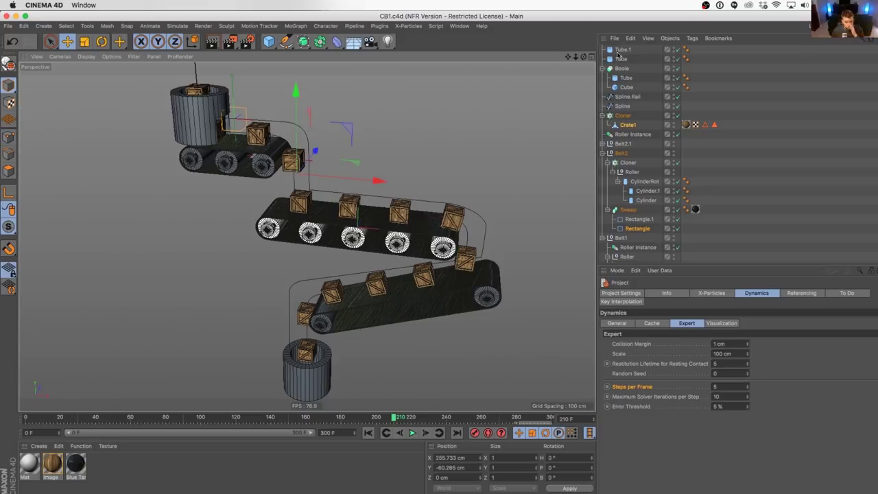
{"action": "left_click", "coordinate": [760, 89]}
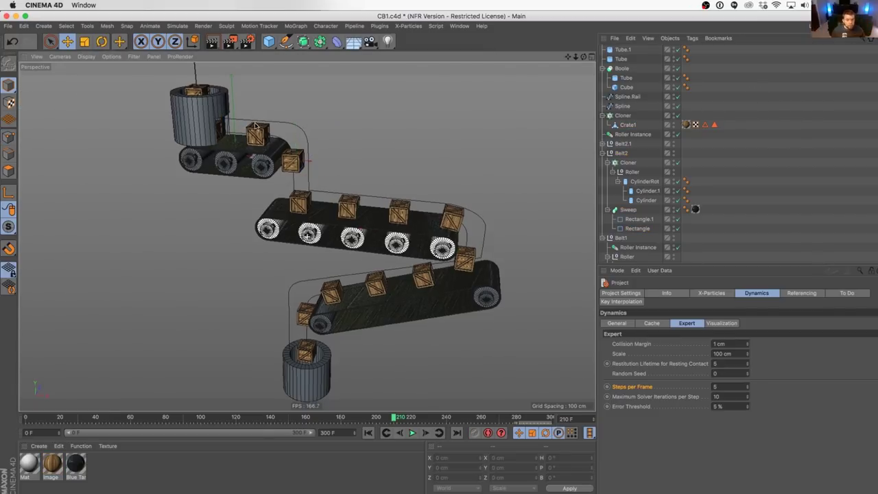
- Examine the CB1 conveyor setup from the upper tubes down to the lowest belt
{"action": "middle_click_drag", "start_coordinate": [257, 125], "coordinate": [241, 166]}
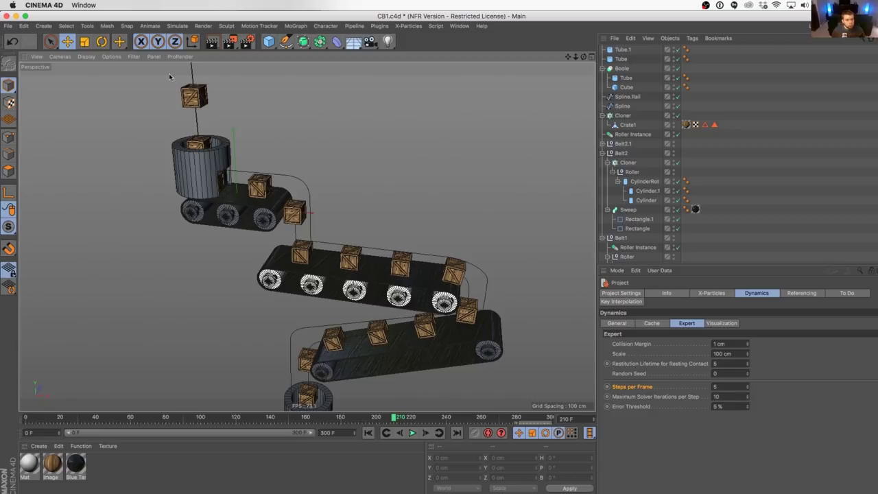
{"action": "middle_click_drag", "start_coordinate": [218, 180], "coordinate": [217, 216]}
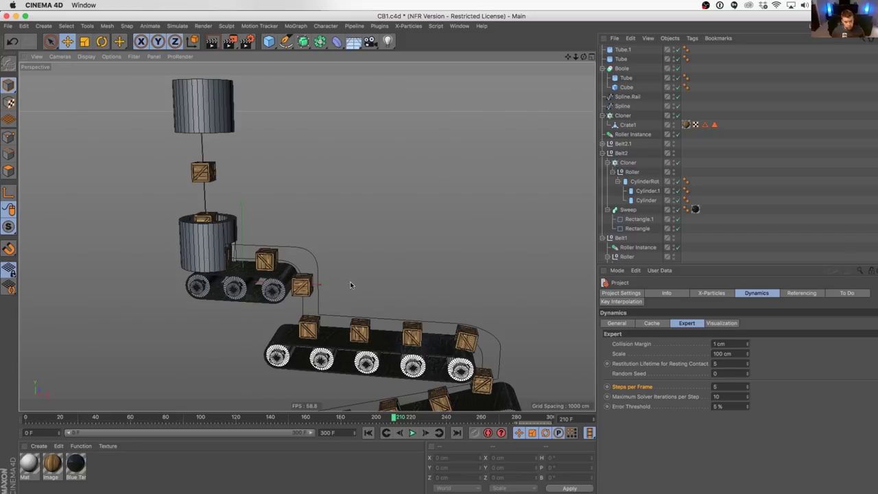
{"action": "middle_click_drag", "start_coordinate": [440, 362], "coordinate": [425, 248], "text": "alt"}
{"action": "middle_click_drag", "start_coordinate": [203, 157], "coordinate": [181, 223], "text": "alt"}
{"action": "left_click_drag", "start_coordinate": [306, 237], "coordinate": [245, 278], "text": "alt"}
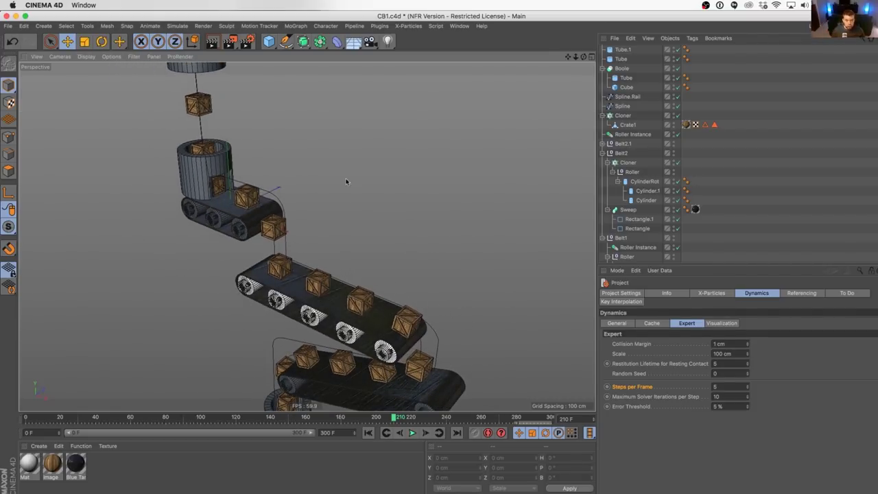
{"action": "left_click_drag", "start_coordinate": [347, 182], "coordinate": [410, 72], "text": "alt"}
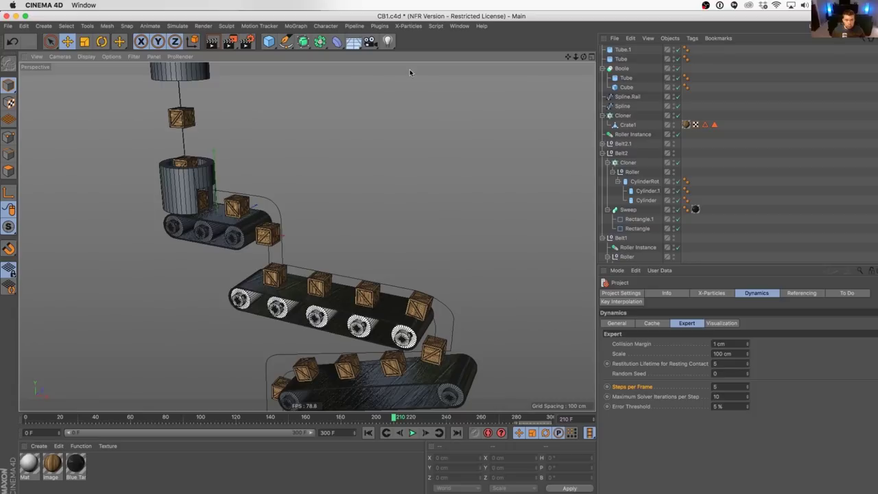
- Switch back to the open CB3.c4d project and start the simulation playback
{"action": "left_click", "coordinate": [456, 27]}
{"action": "left_click", "coordinate": [477, 268]}
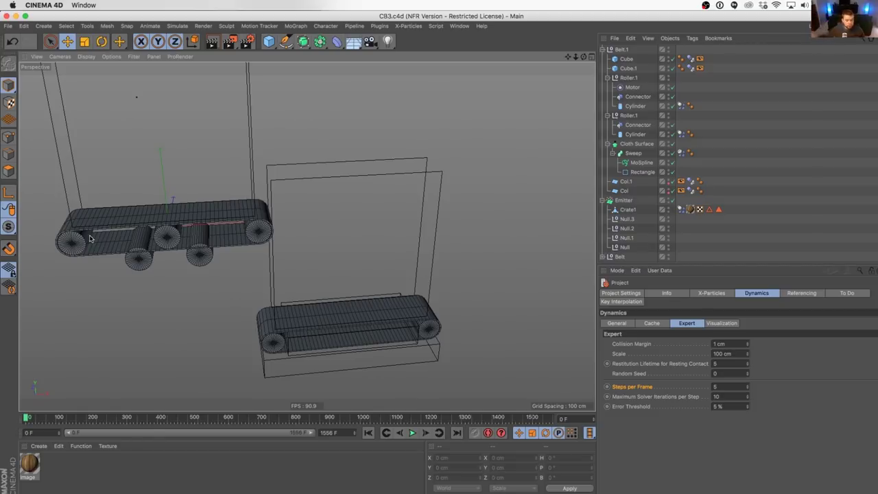
{"action": "left_click_drag", "start_coordinate": [164, 238], "coordinate": [199, 260], "text": "alt"}
{"action": "left_click", "coordinate": [409, 433]}
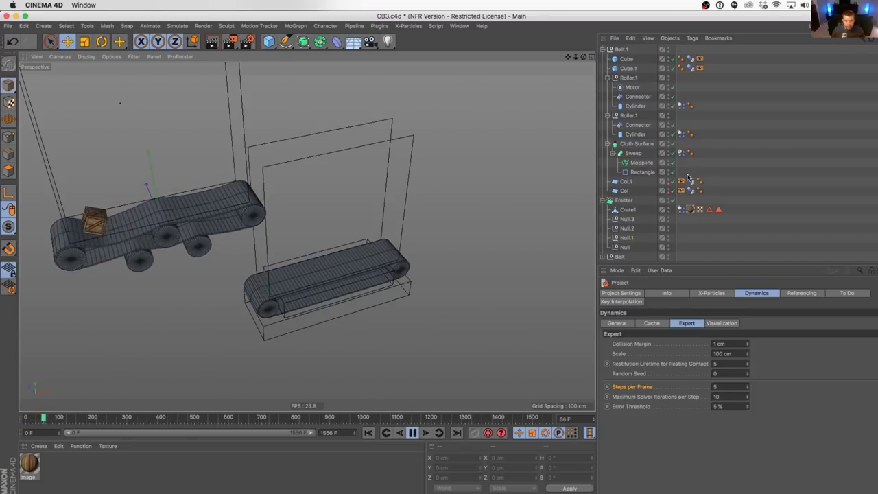
- Delete the four nulls, Null.3 through Null, from under the Emitter
{"action": "left_click", "coordinate": [626, 219]}
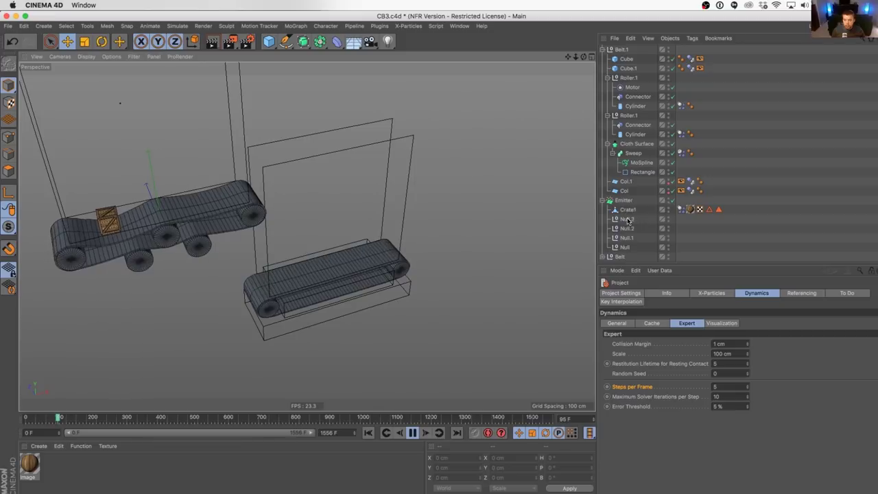
{"action": "left_click", "coordinate": [625, 247], "text": "shift"}
{"action": "key", "text": "Delete"}
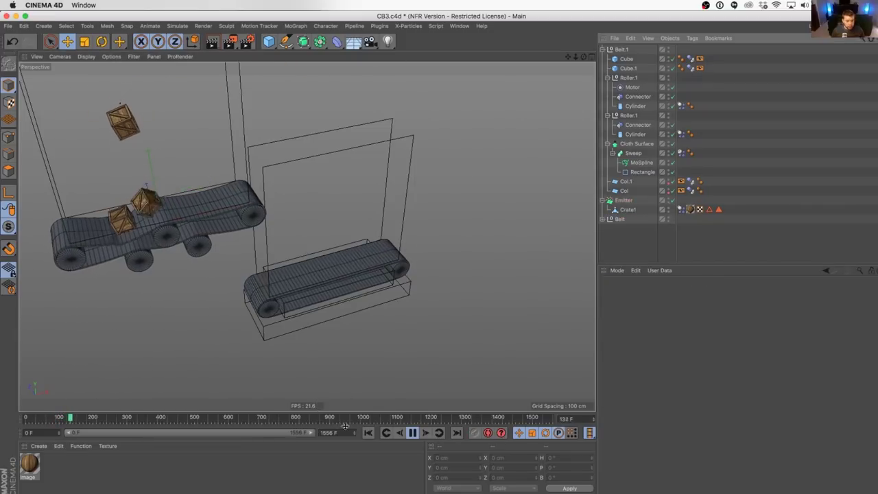
- Replay the simulation from the start, examine the crates piling up on both belts, and stop and rewind it
{"action": "left_click", "coordinate": [369, 433]}
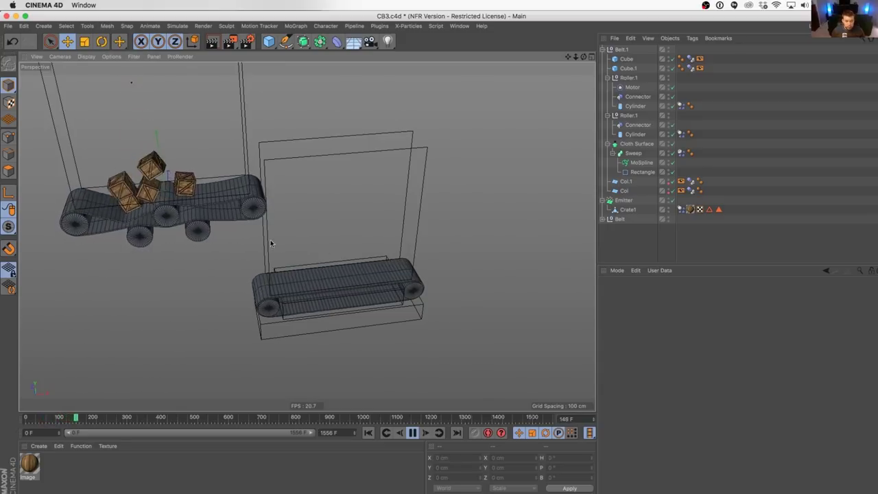
{"action": "left_click_drag", "start_coordinate": [235, 223], "coordinate": [295, 260], "text": "alt"}
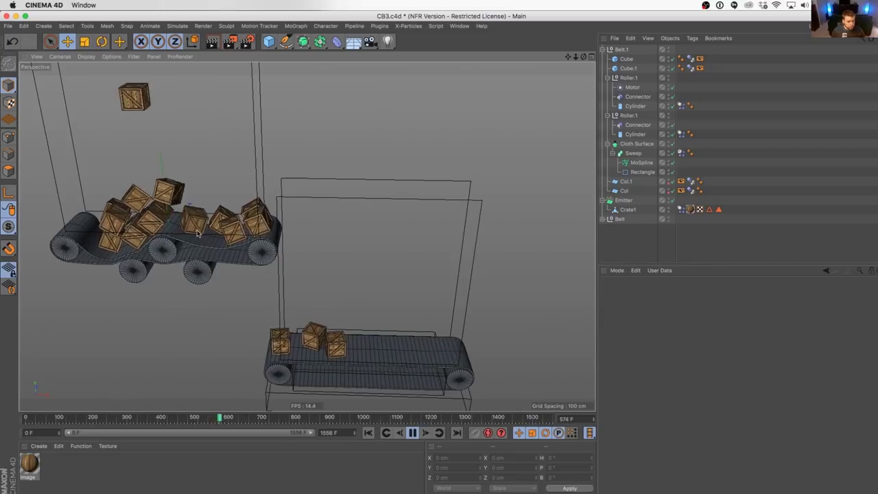
{"action": "left_click_drag", "start_coordinate": [187, 231], "coordinate": [228, 237], "text": "alt"}
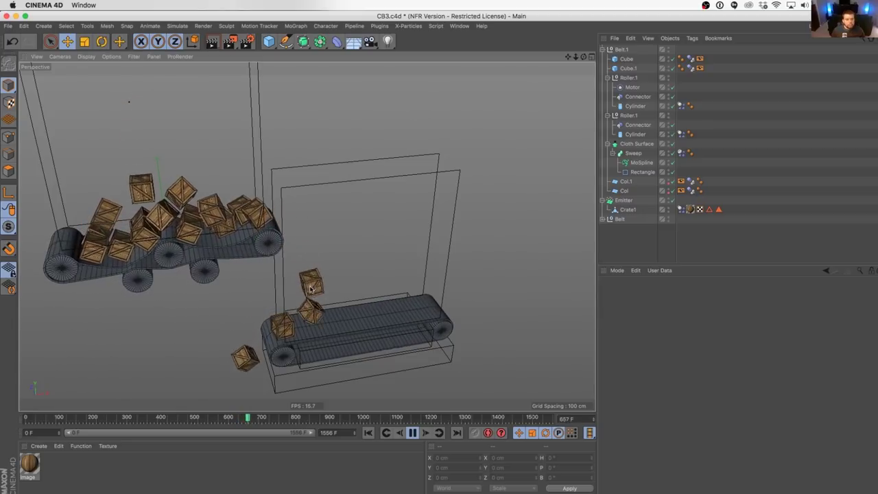
{"action": "left_click", "coordinate": [411, 433]}
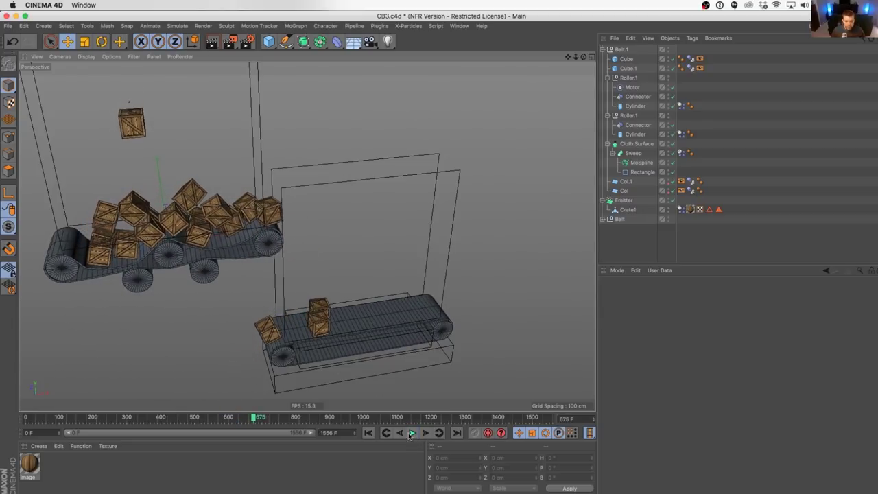
{"action": "left_click", "coordinate": [369, 433]}
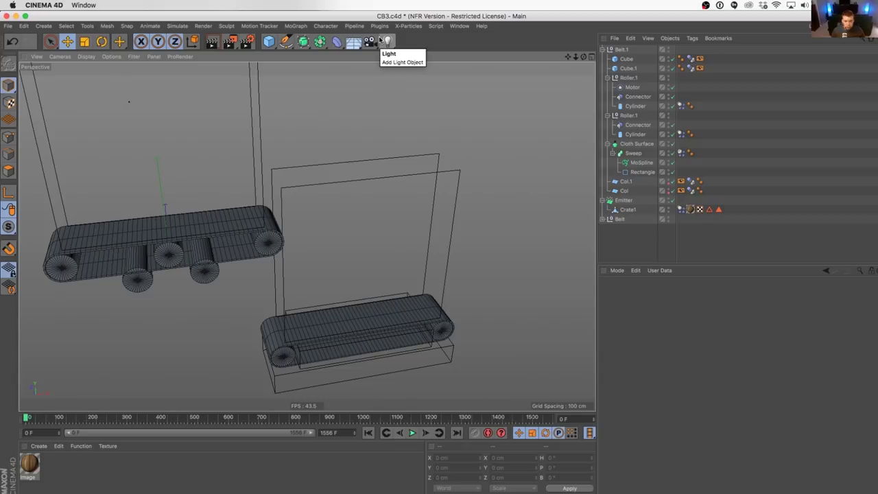